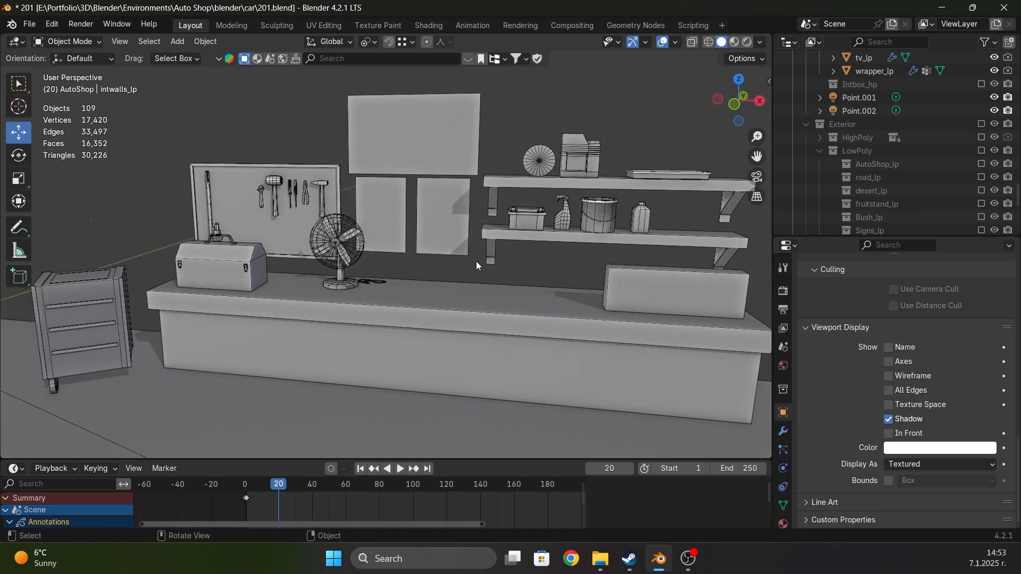
Examine the workbench, tool wall and shelf props of the auto shop interior from several angles
scroll(479, 249, "up", 3)
middle_click_drag(588, 229, 646, 286, "shift")
scroll(467, 260, "down", 1)
middle_click_drag(448, 279, 372, 196)
scroll(439, 259, "up", 8)
middle_click_drag(372, 267, 471, 275)
scroll(295, 209, "up", 3)
middle_click_drag(296, 209, 337, 252, "shift")
scroll(418, 260, "down", 6)
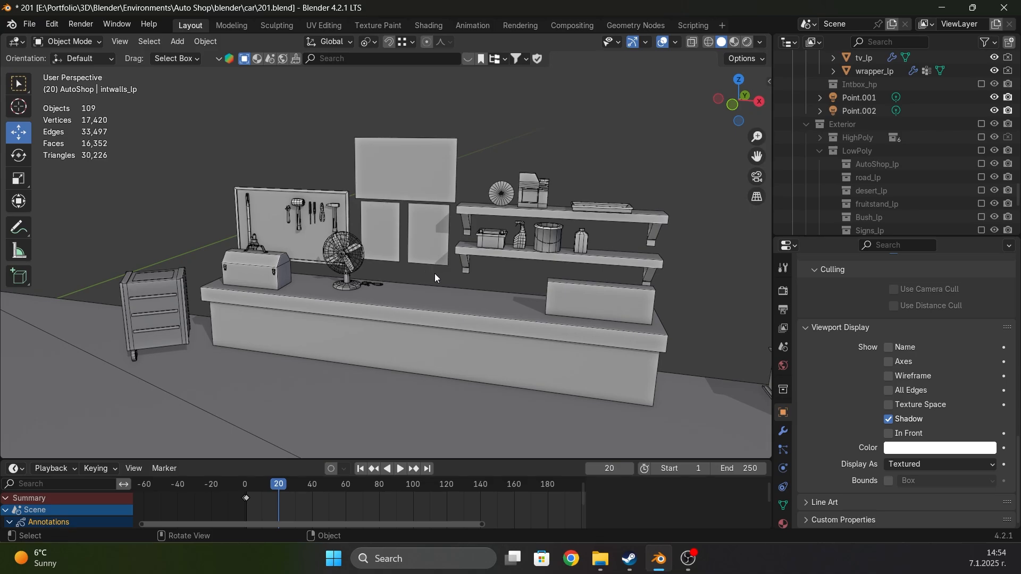
middle_click_drag(434, 277, 459, 288)
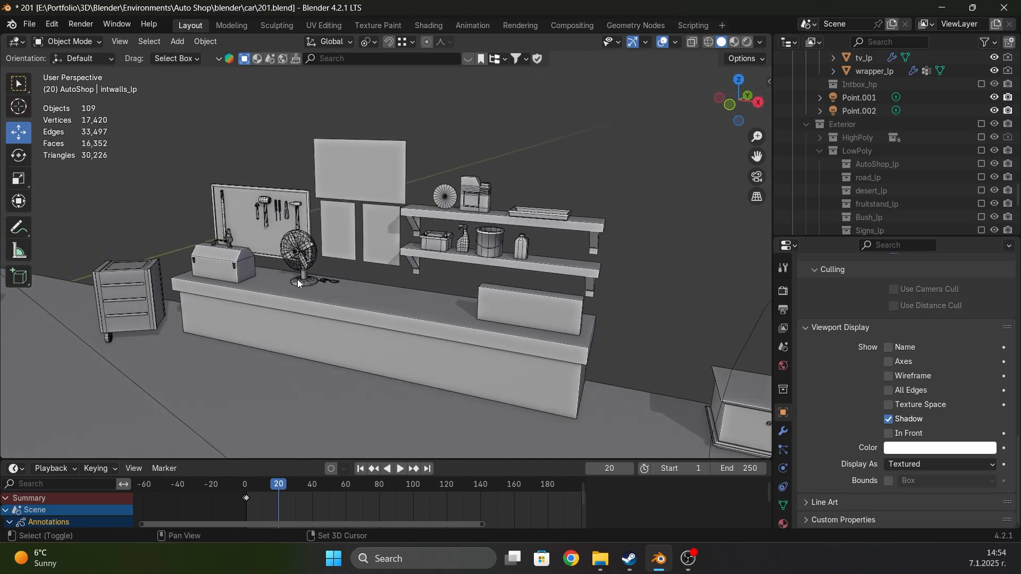
middle_click_drag(297, 279, 362, 297, "shift")
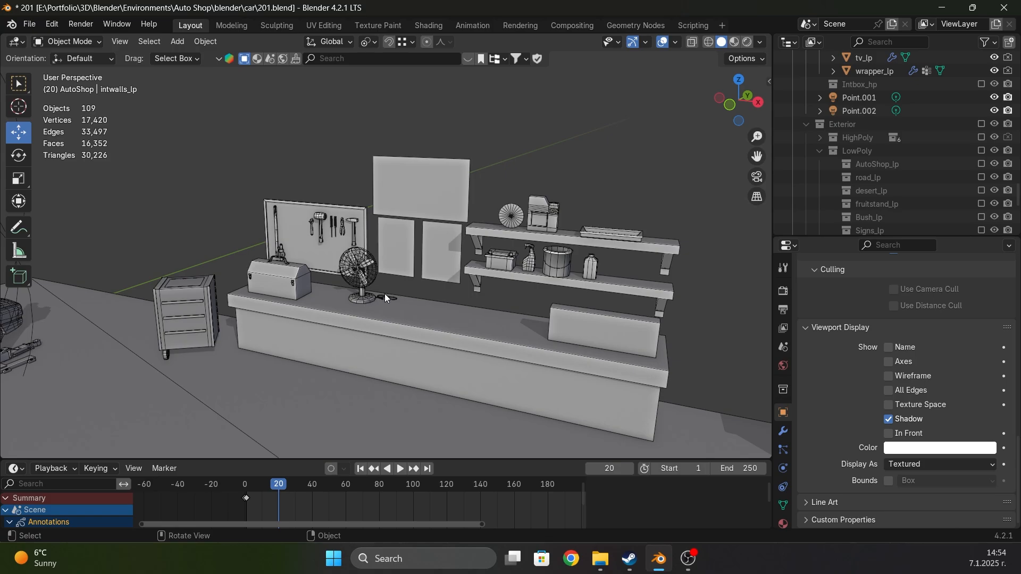
middle_click_drag(384, 294, 357, 296)
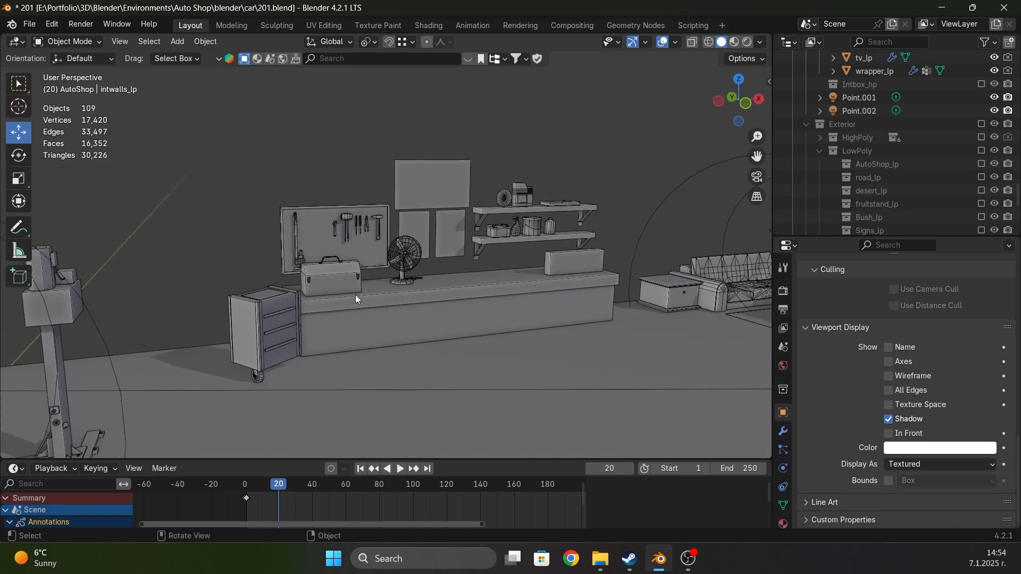
scroll(429, 279, "up", 3)
middle_click_drag(428, 277, 375, 270)
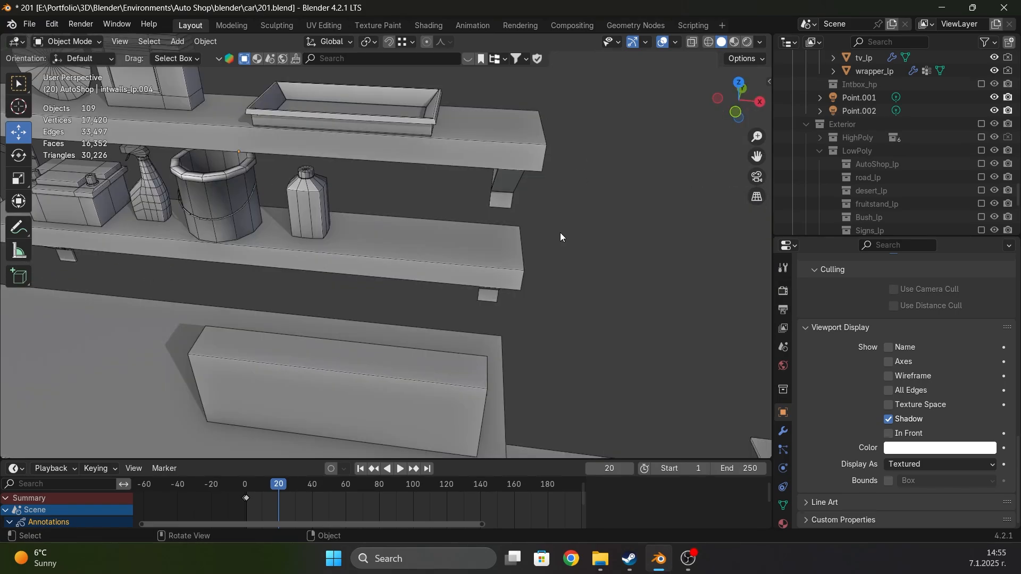
middle_click_drag(323, 247, 425, 272, "shift")
scroll(350, 263, "up", 3)
middle_click_drag(350, 263, 323, 248)
scroll(322, 248, "down", 2)
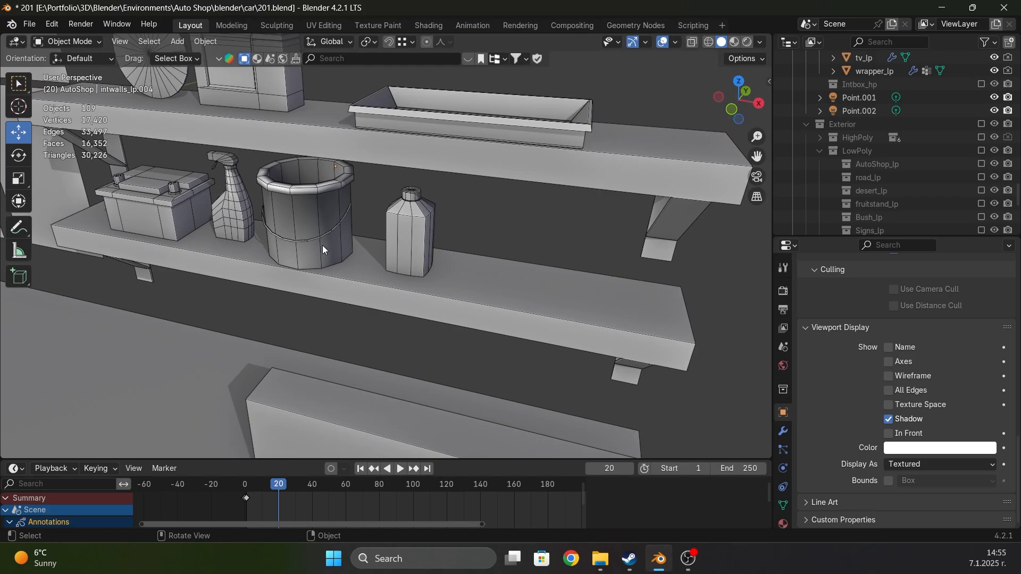
scroll(309, 280, "down", 4)
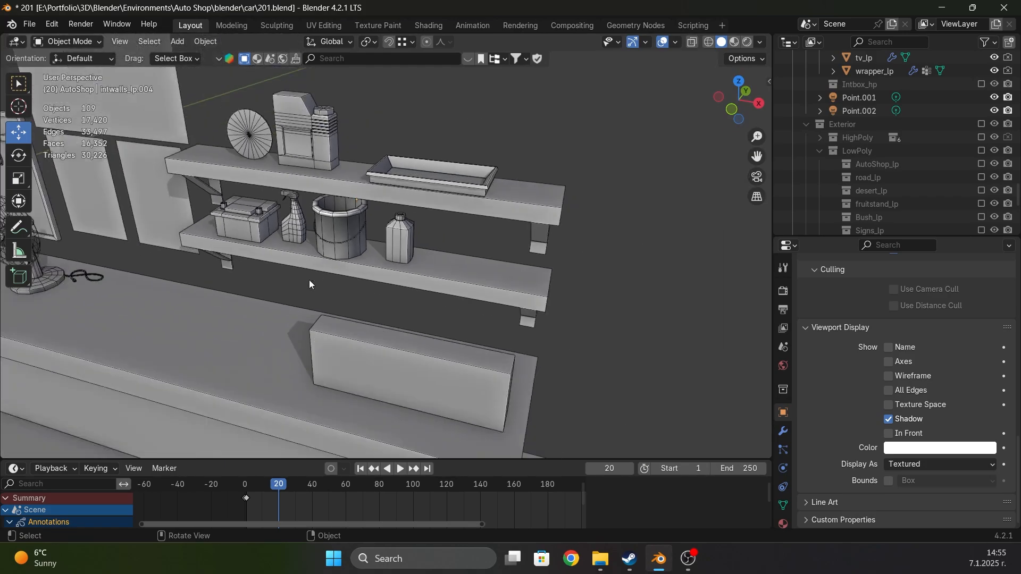
scroll(394, 296, "down", 3)
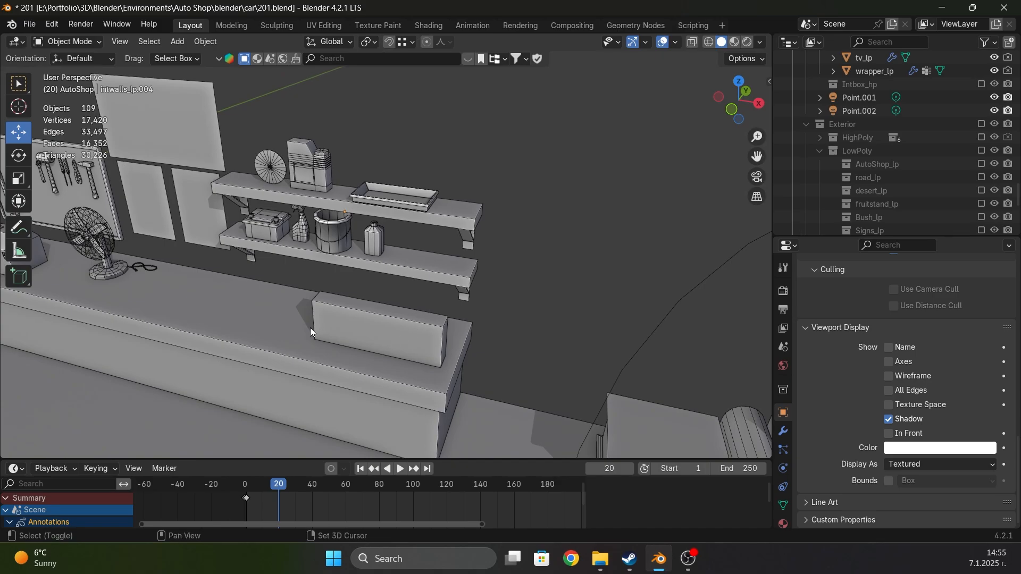
Select the top face of the lower wall shelf in Edit Mode
scroll(372, 311, "up", 3)
left_click(420, 288)
key("Tab")
scroll(442, 294, "up", 3)
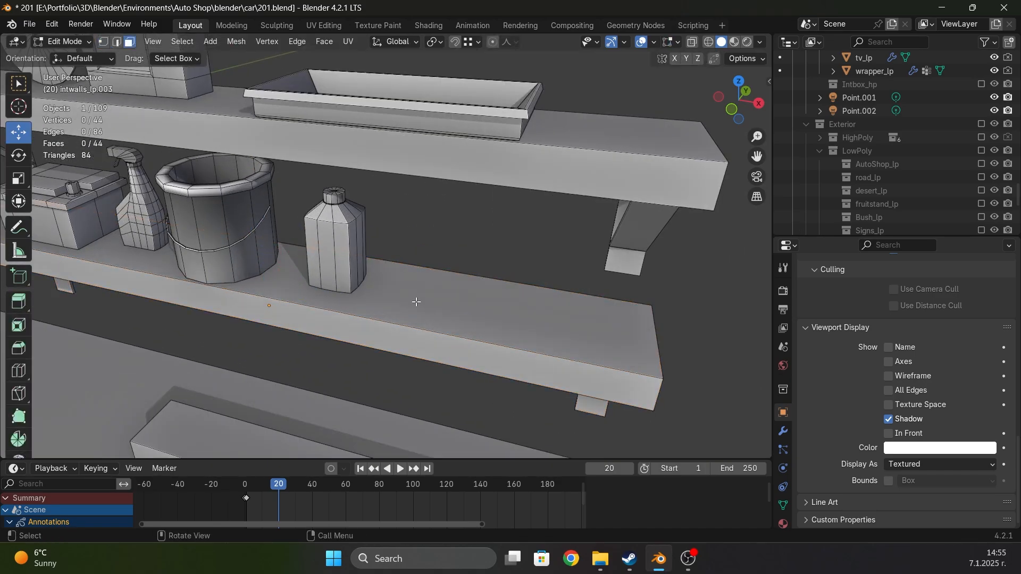
left_click(417, 302)
scroll(409, 300, "down", 2)
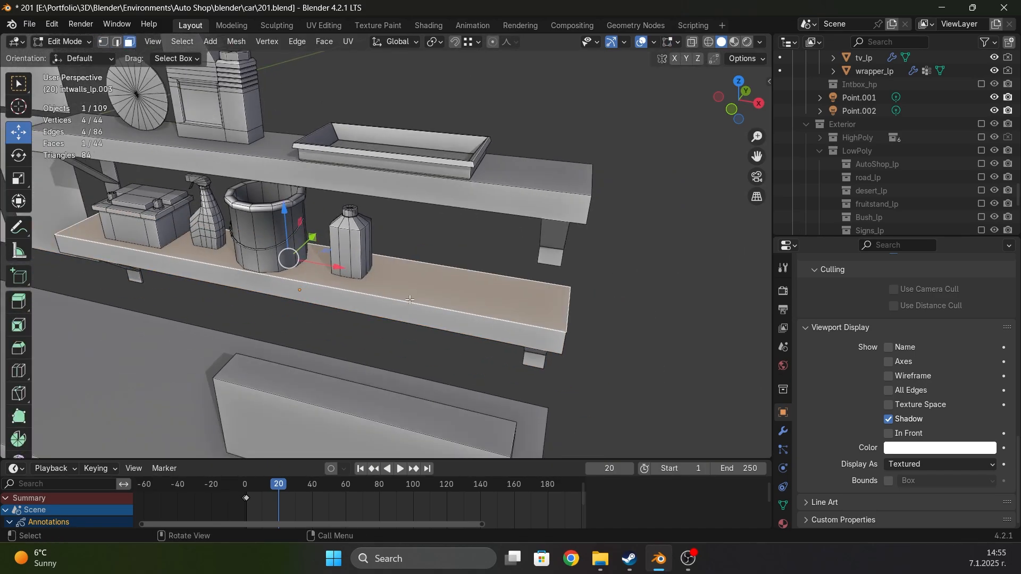
scroll(410, 300, "up", 3)
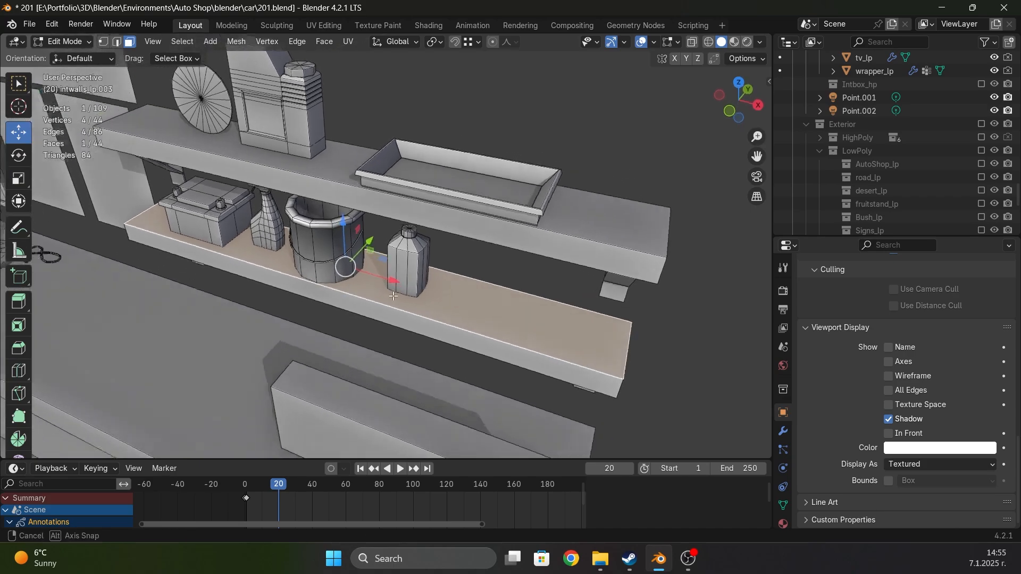
key("Tab")
middle_click_drag(543, 309, 475, 298)
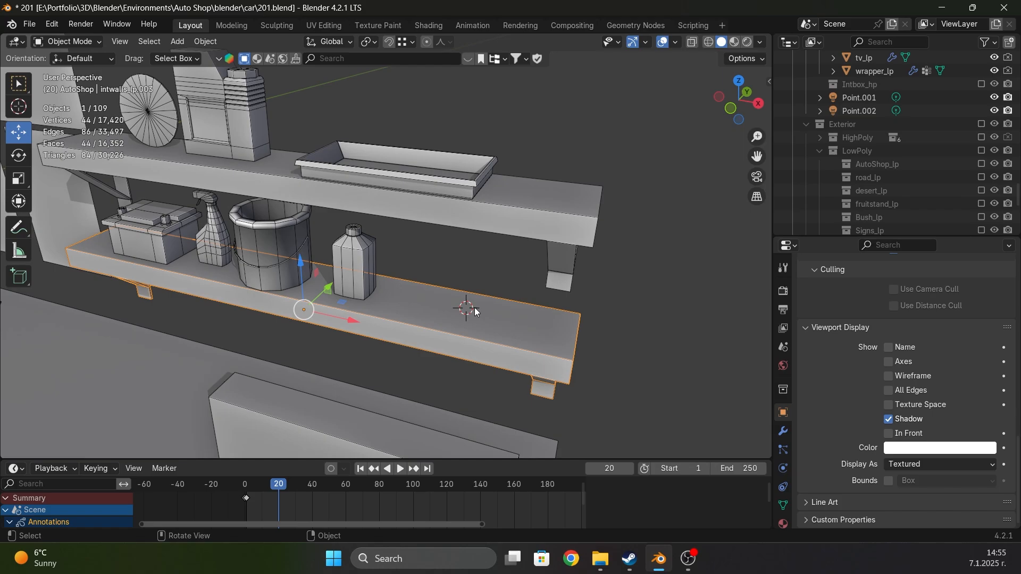
key("shift+a")
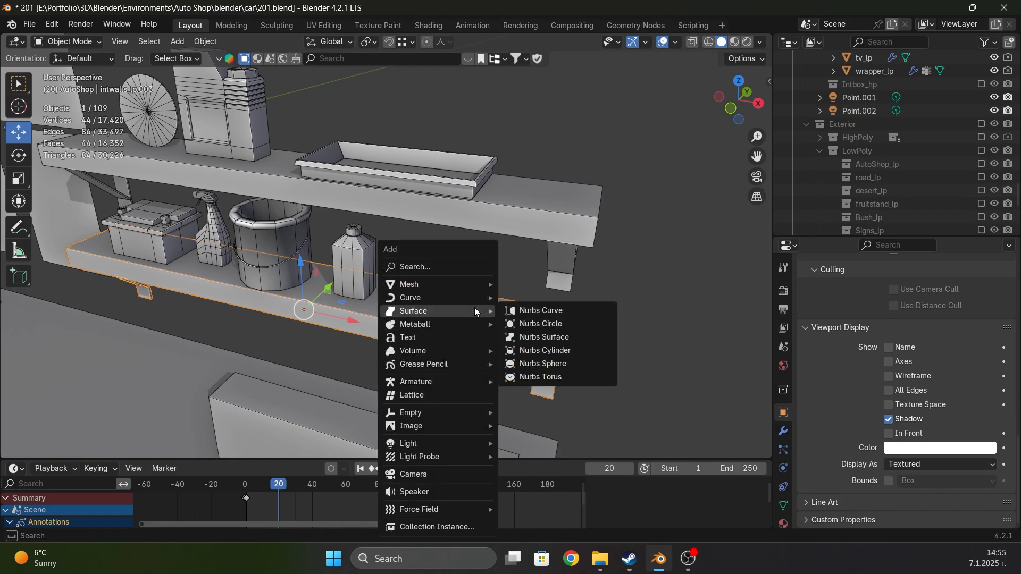
type("circle")
key("Return")
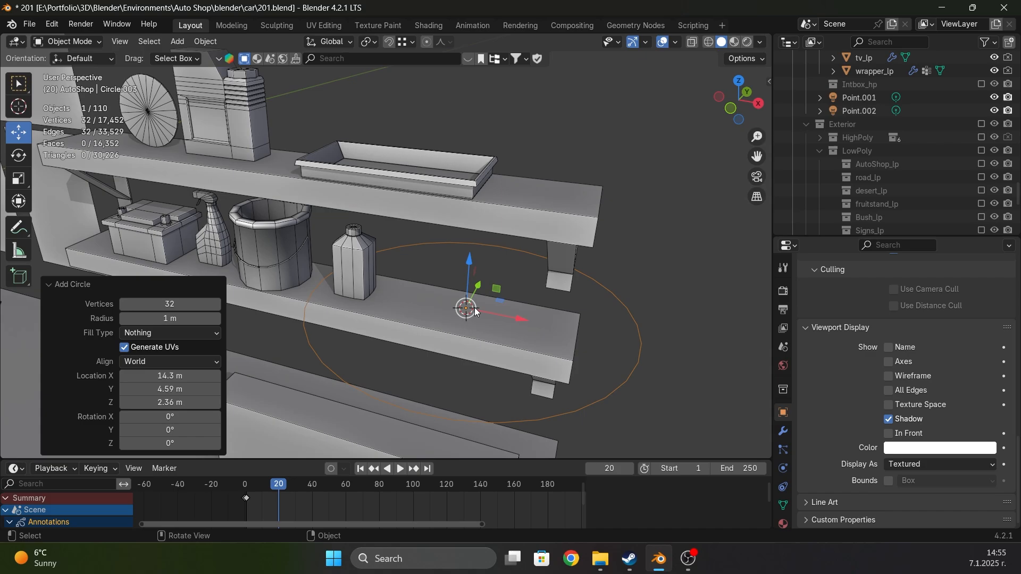
key("ctrl+z")
key("shift+s")
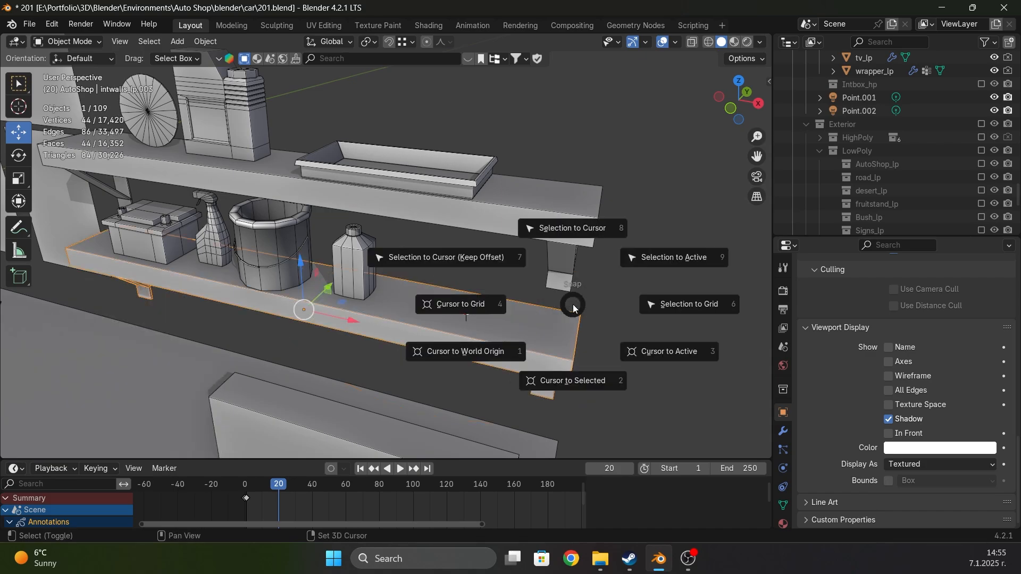
left_click(498, 352)
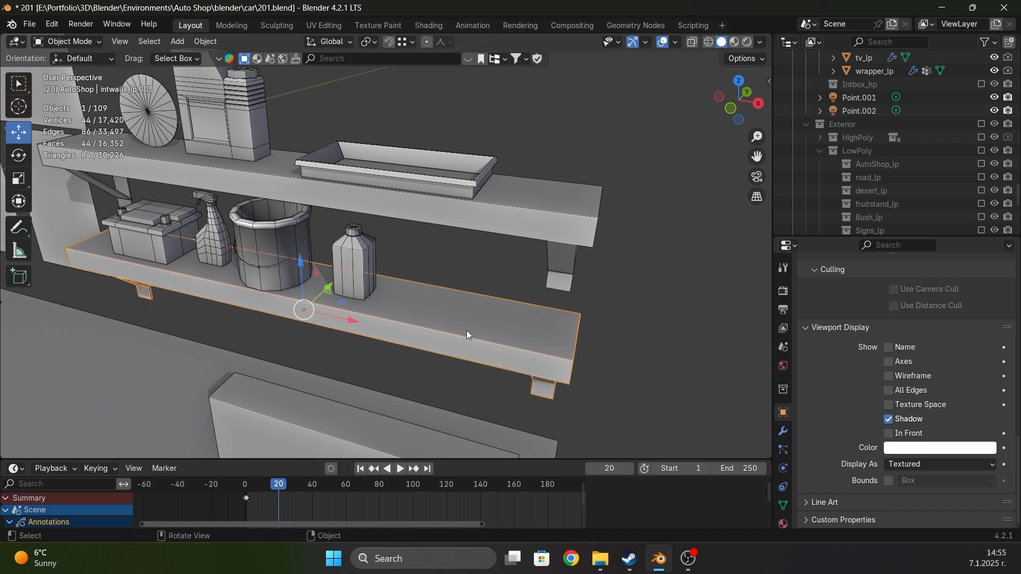
Duplicate the lower shelf's top face in place and separate the copy into its own object
key("Tab")
middle_click_drag(355, 278, 387, 305)
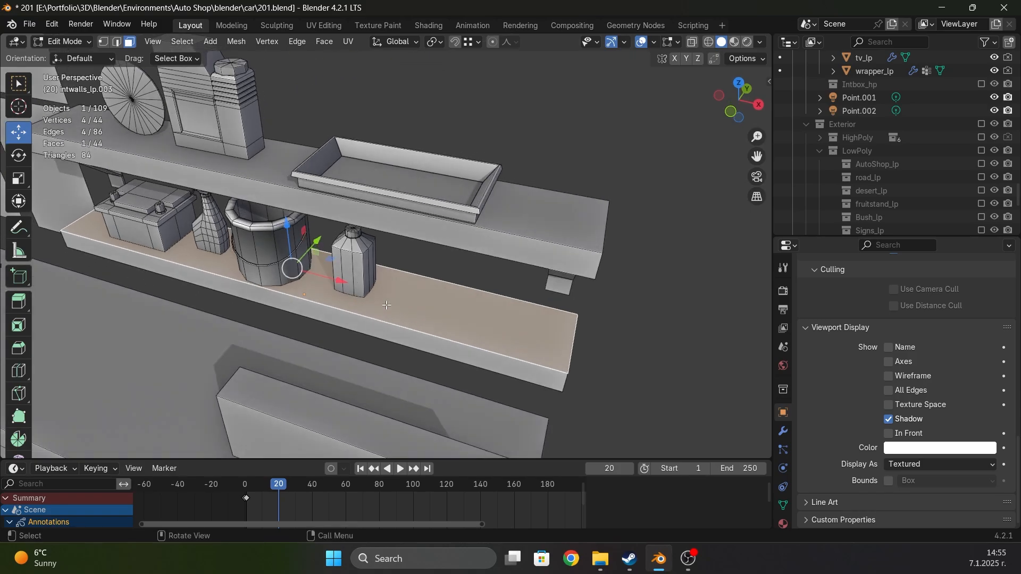
scroll(426, 311, "up", 1)
key("shift+d")
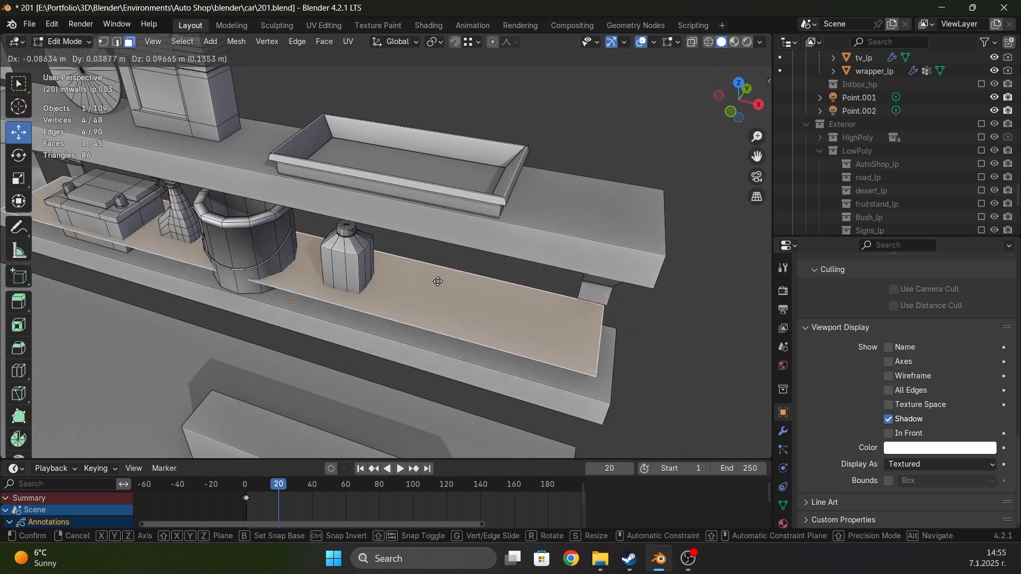
right_click(453, 278)
key("p")
left_click(454, 279)
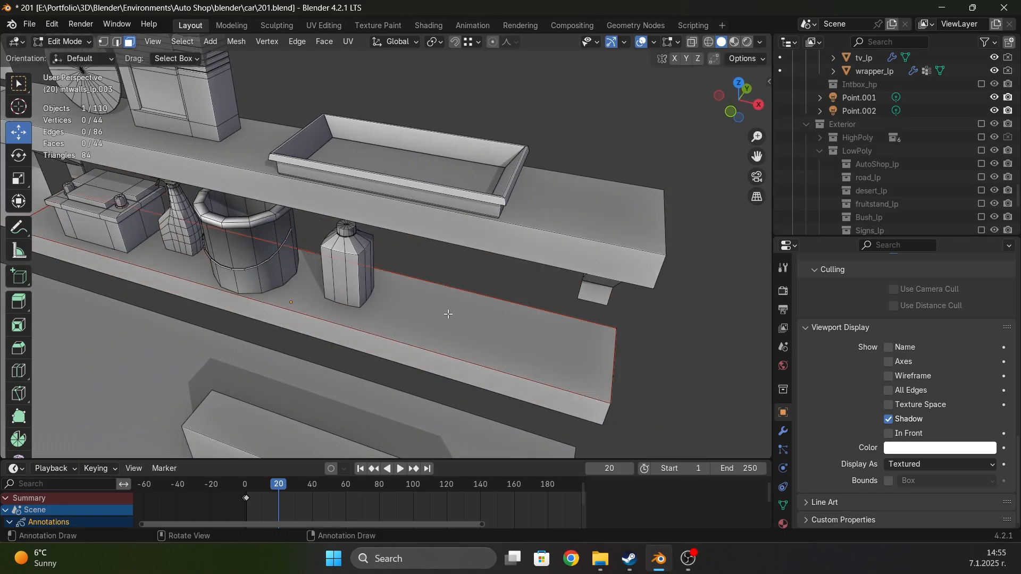
Edit the separated shelf plane and add three centred loop cuts across its length
key("Tab")
left_click(447, 324)
scroll(448, 324, "down", 2)
key("Tab")
middle_click_drag(362, 291, 367, 299)
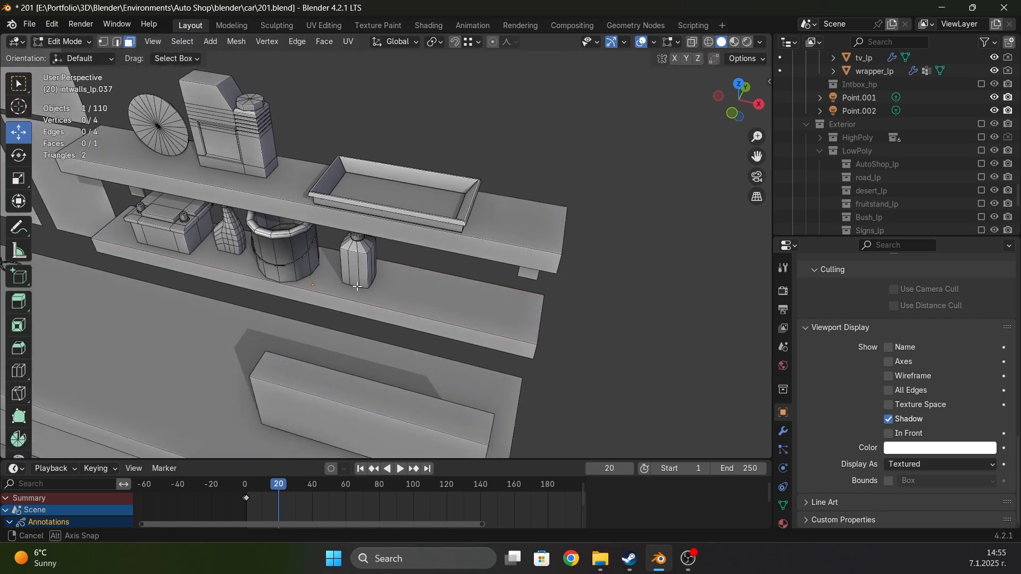
key("ctrl+r")
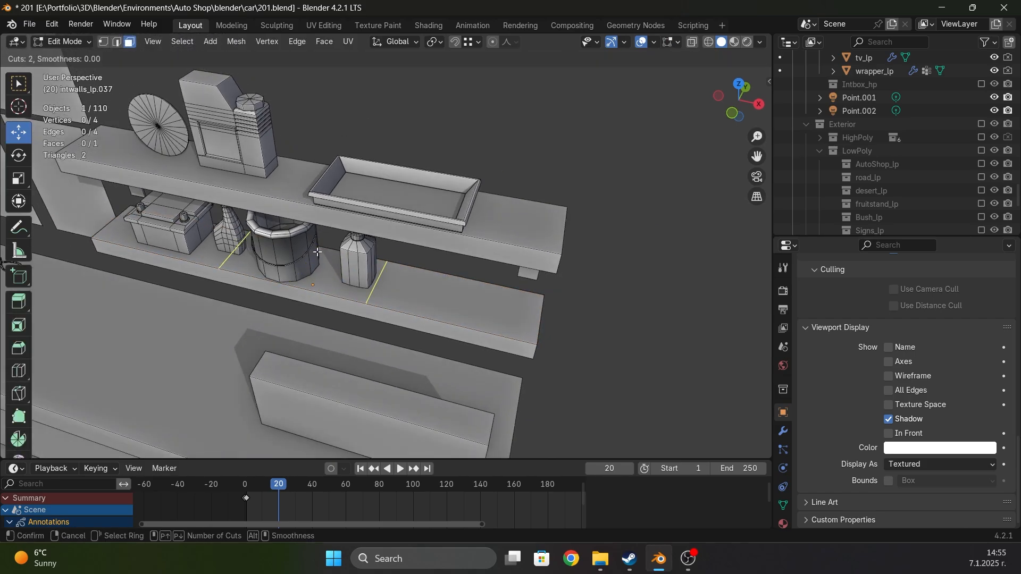
left_click(317, 252)
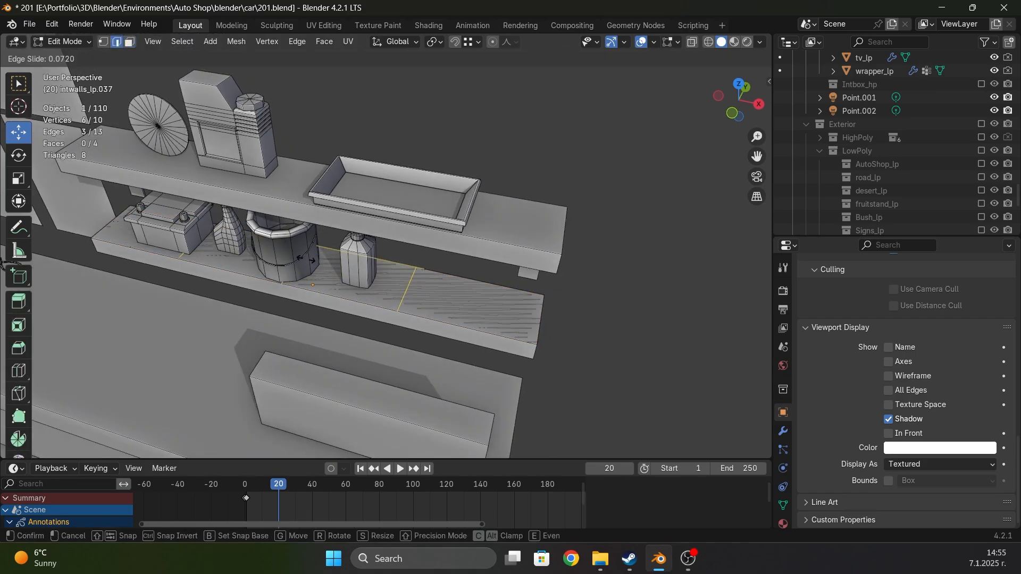
right_click(318, 252)
Add three evenly spaced loop cuts running lengthwise along the separated plane
key("ctrl+r")
scroll(212, 247, "down", 1)
scroll(211, 247, "up", 1)
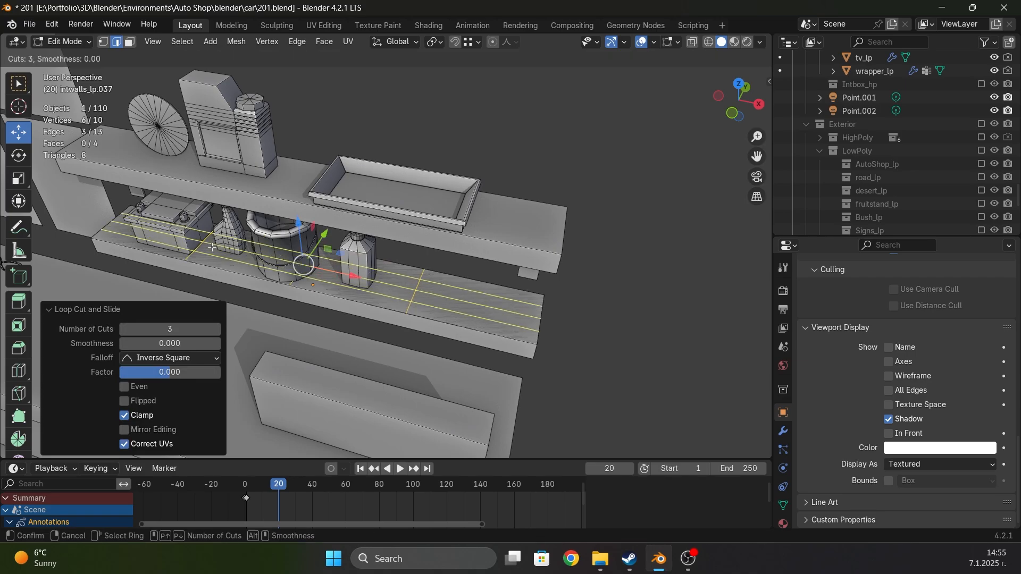
left_click(212, 247)
right_click(212, 247)
Reshape the whole subdivided plane into a circle with the LoopTools Circle operation
key("a")
middle_click_drag(413, 297, 499, 325)
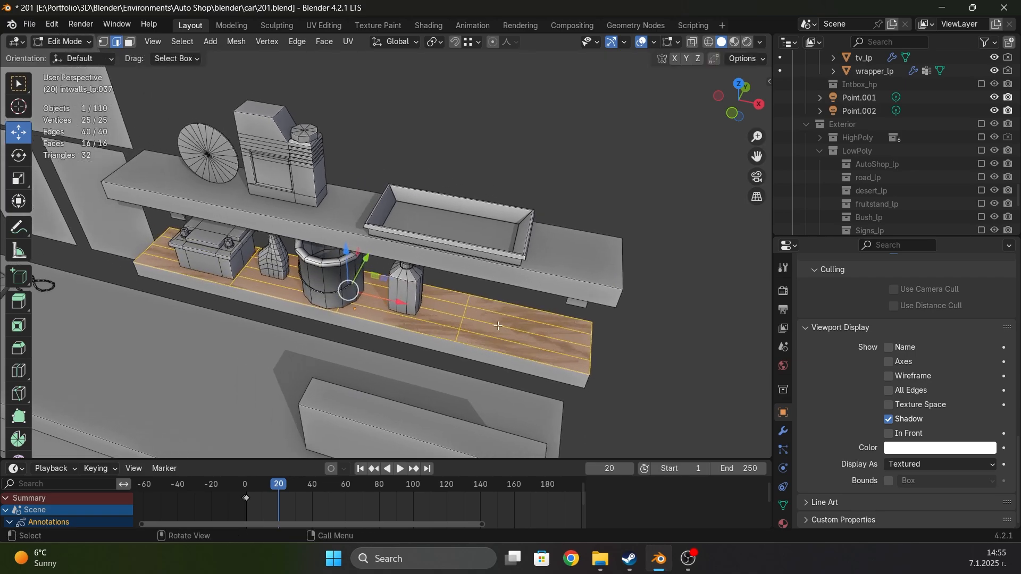
right_click(537, 275)
mouse_move(523, 106)
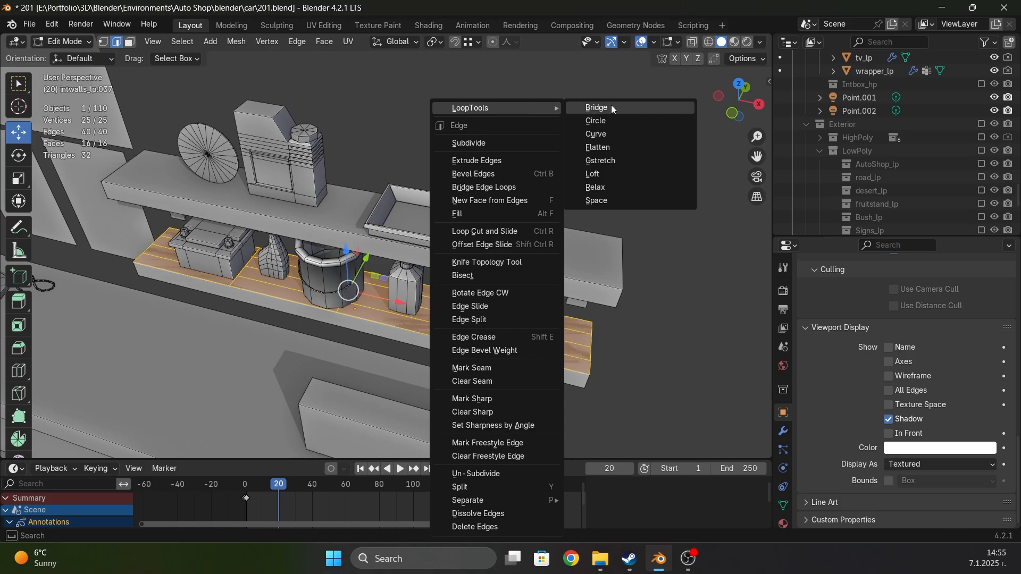
left_click(611, 120)
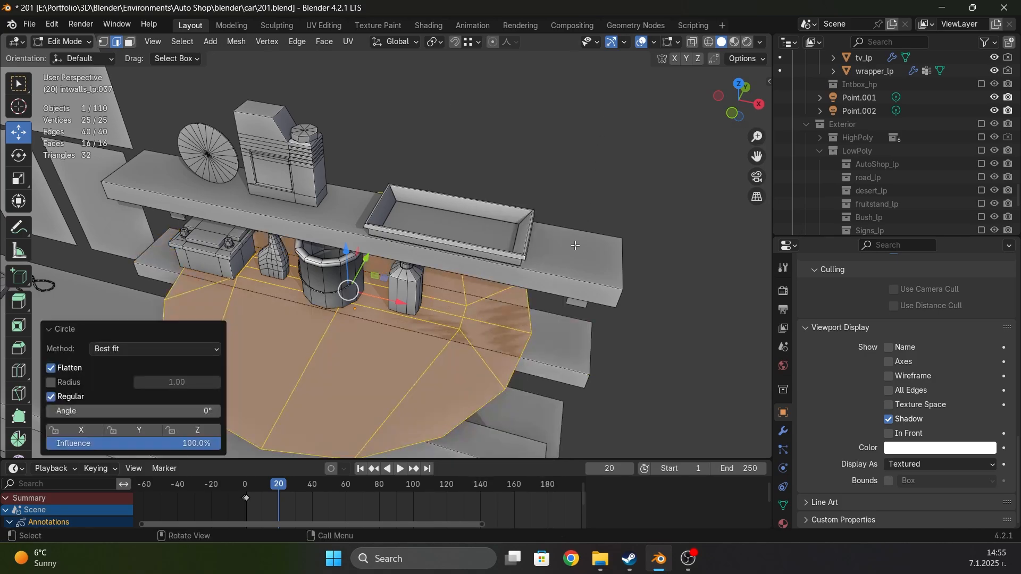
Delete the circle's nine interior vertices so only the 16-vertex outer ring is left
key("alt+z")
key("b")
left_click_drag(245, 254, 213, 240)
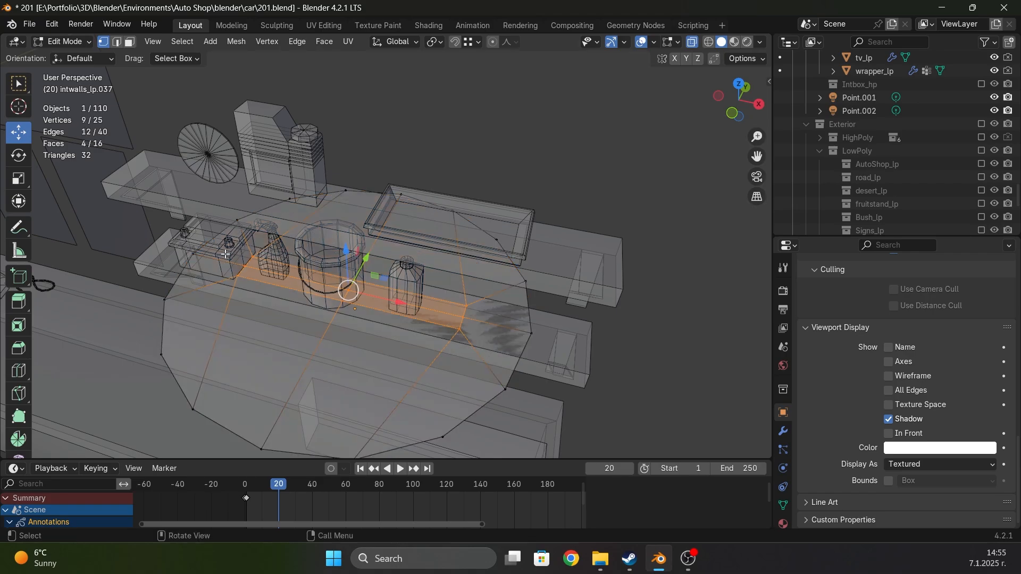
key("x")
left_click(225, 255)
Scale the ring to 0.314 and move it about 1.1 m along X to the empty end of the lower shelf
key("a")
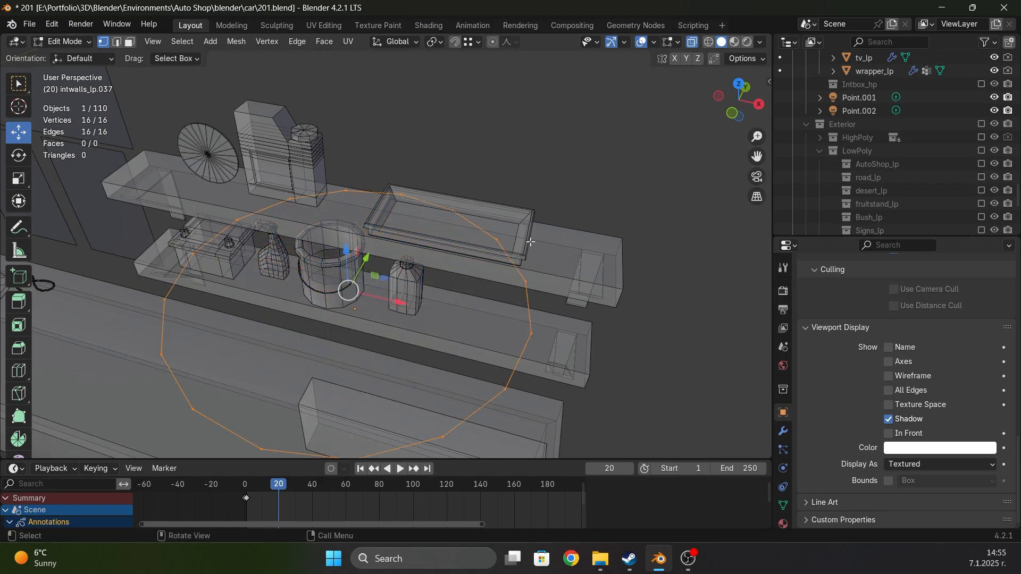
key("s")
left_click(445, 256)
key("alt+z")
middle_click_drag(444, 255, 468, 250)
key("g")
key("x")
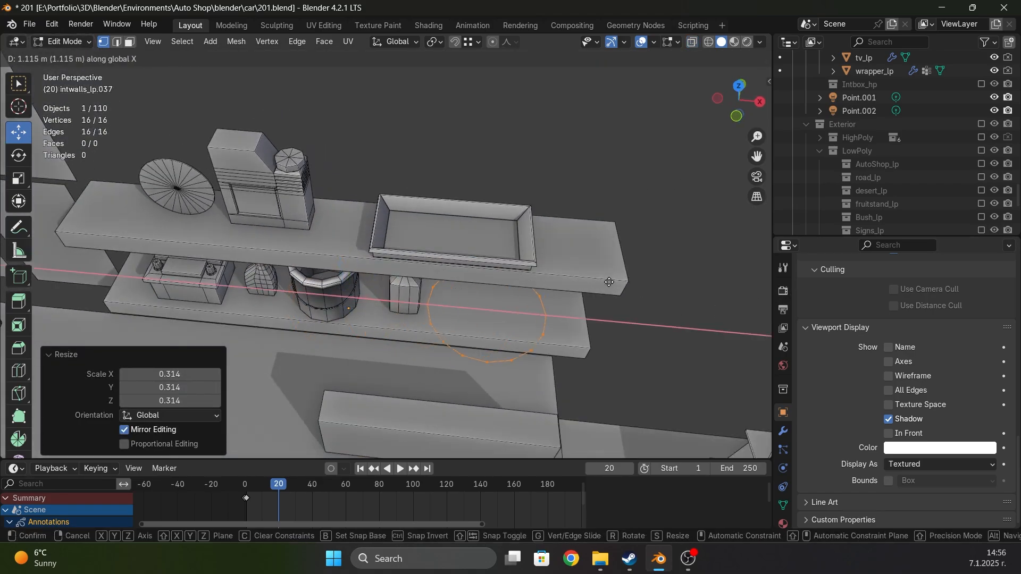
left_click(613, 283)
Shrink the ring to fit on the shelf by scaling it by 0.545 and then by 0.887
key("s")
left_click(613, 291)
middle_click_drag(614, 291, 597, 323)
scroll(580, 281, "up", 2)
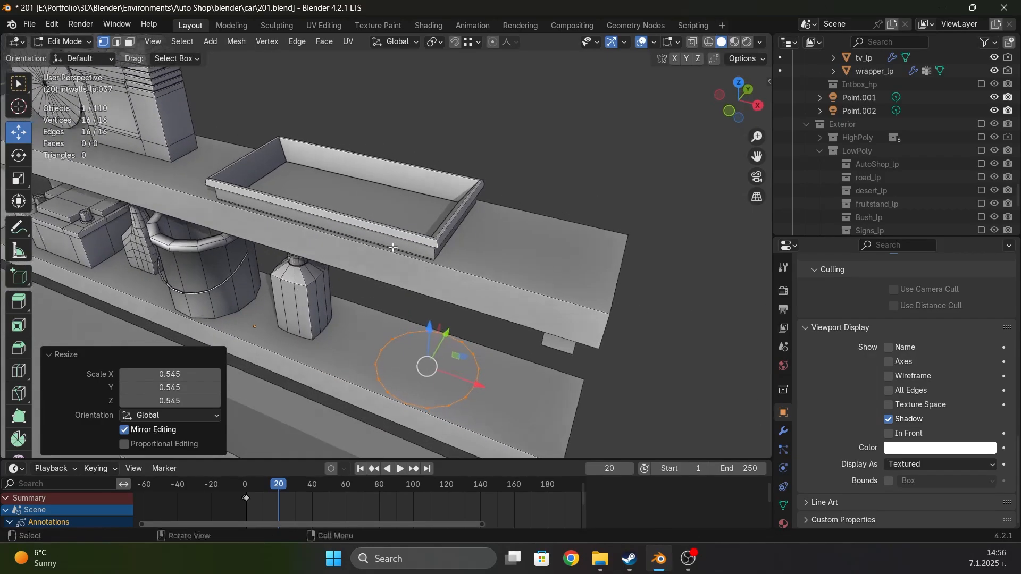
key("s")
left_click(471, 337)
Extrude the ring about 0.41 m straight up along Z to form the can's wall
middle_click_drag(471, 339, 443, 271, "shift")
scroll(444, 289, "up", 2)
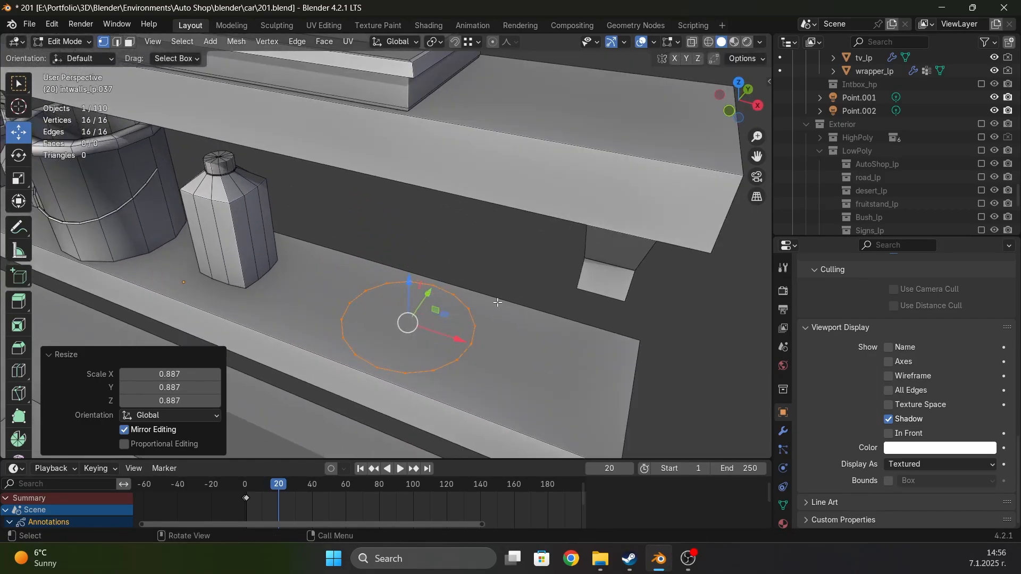
middle_click_drag(489, 297, 495, 255, "shift")
key("e")
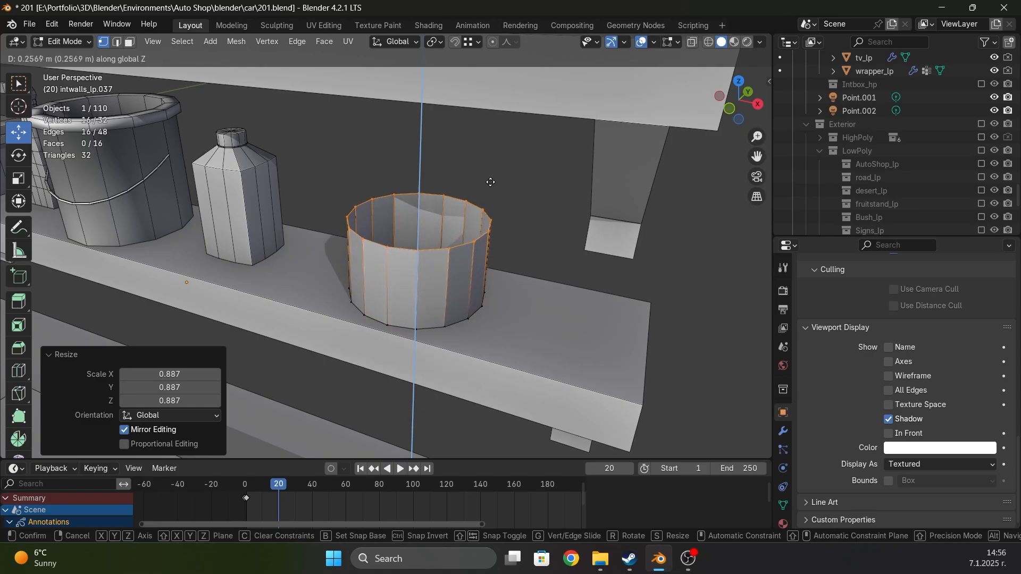
left_click(482, 154)
scroll(470, 207, "up", 2)
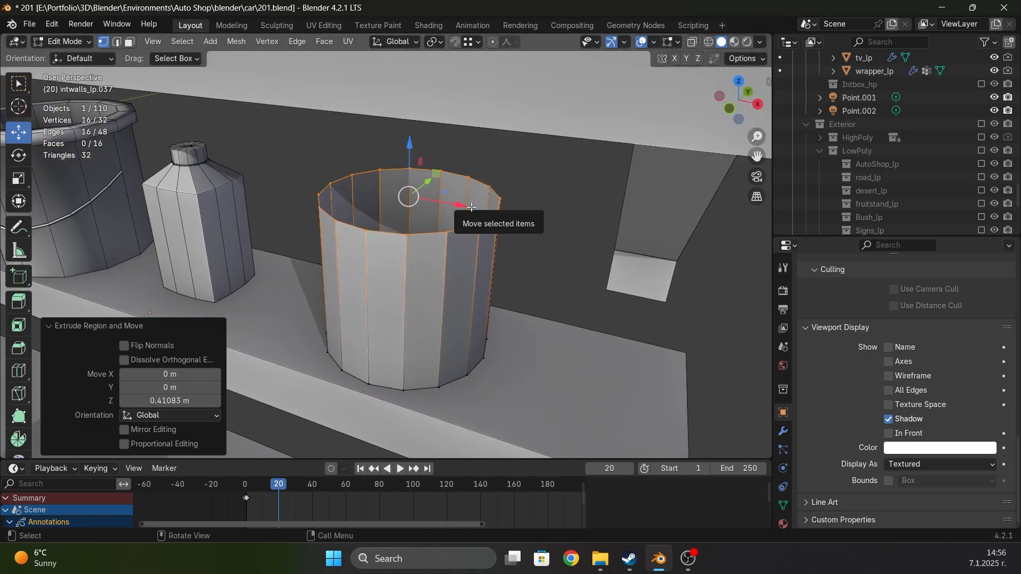
Extrude the can's top ring outward at about 1.06 scale, and extrude it up about 0.038 m to form a rim
key("e")
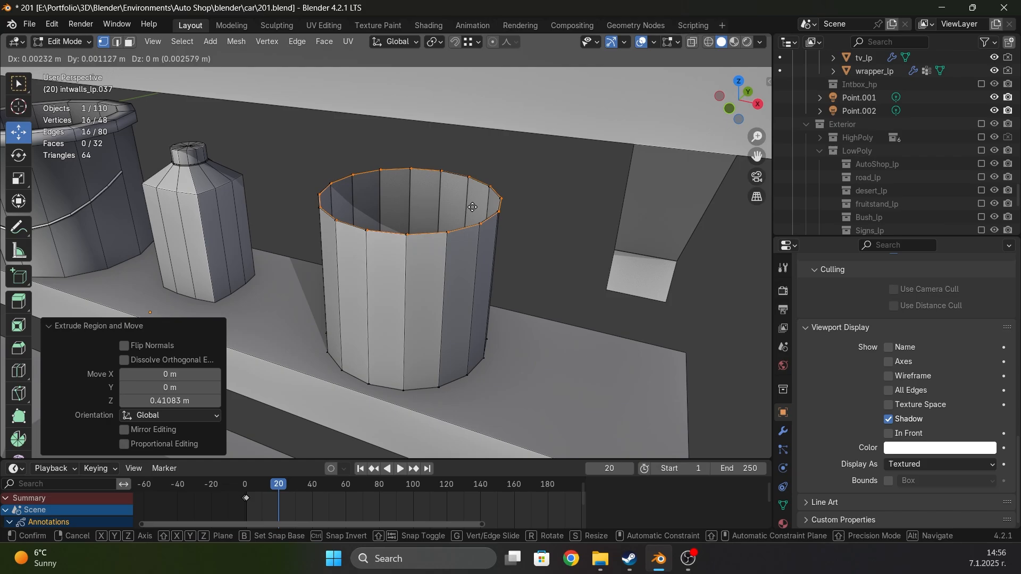
key("s")
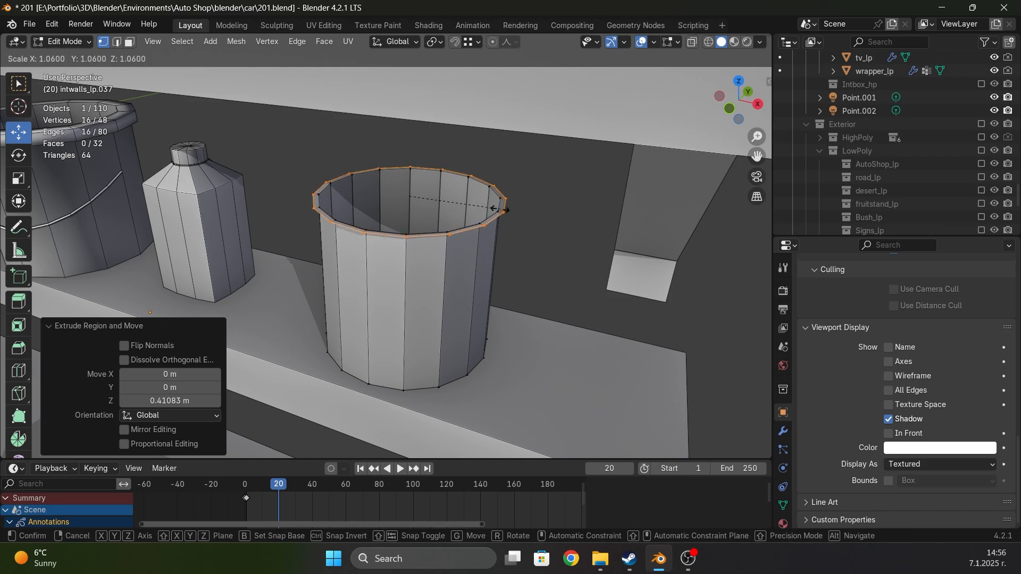
left_click(496, 209)
scroll(499, 223, "up", 3)
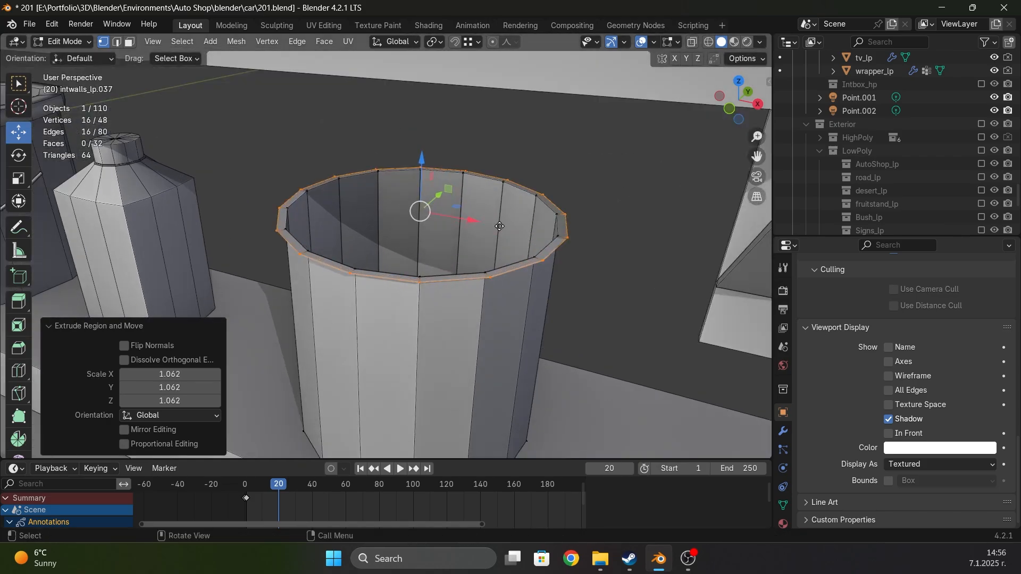
key("e")
left_click(500, 209)
Extrude the rim's top edge inward at about 0.84 scale, and extrude it down about 0.31 m as an inner wall
key("e")
key("s")
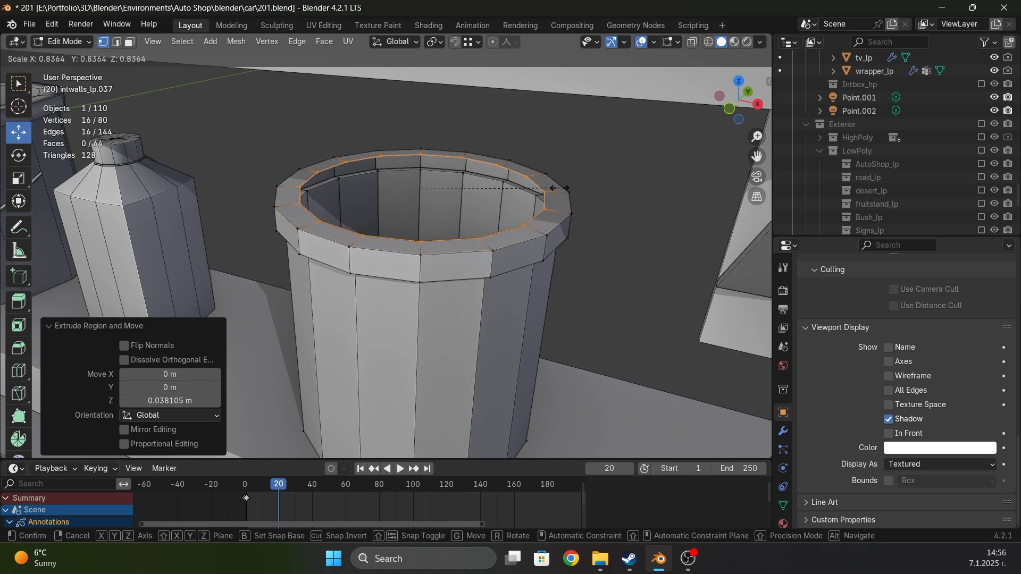
left_click(559, 188)
key("e")
left_click(546, 304)
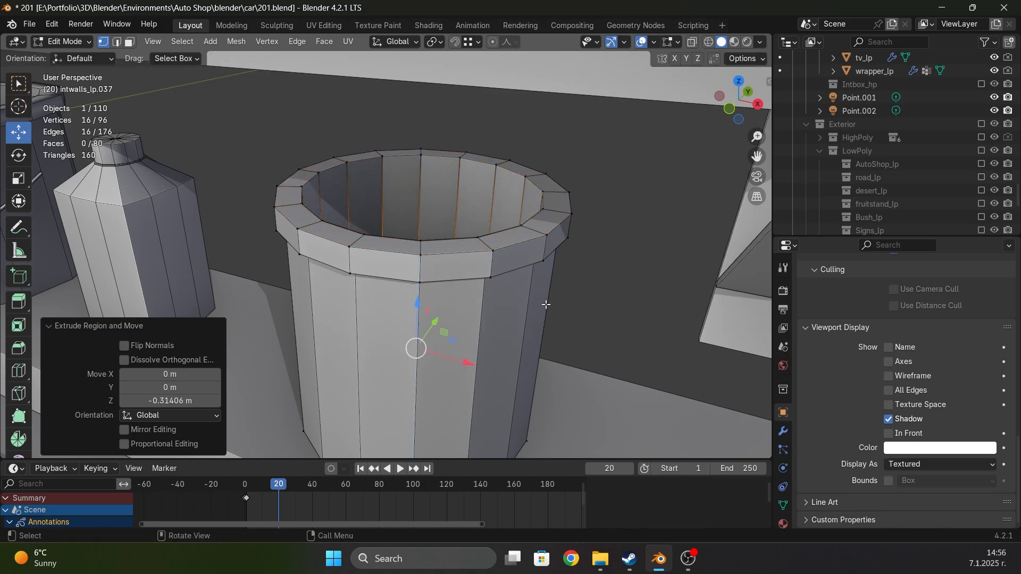
Select the whole inner wall and scale it to about 0.905 horizontally, keeping its height, to thicken the can
left_click(368, 163, "alt+shift")
key("alt+z")
key("s")
key("shift+z")
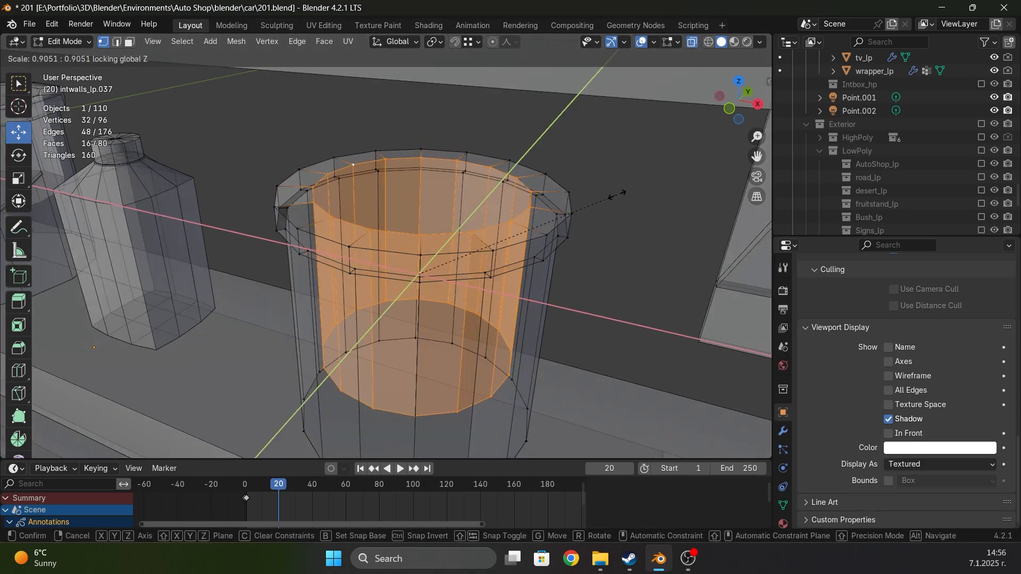
left_click(617, 195)
key("Tab")
key("alt+z")
Add one horizontal loop cut around the can's outer wall, placed above mid-height
middle_click_drag(577, 213, 196, 262)
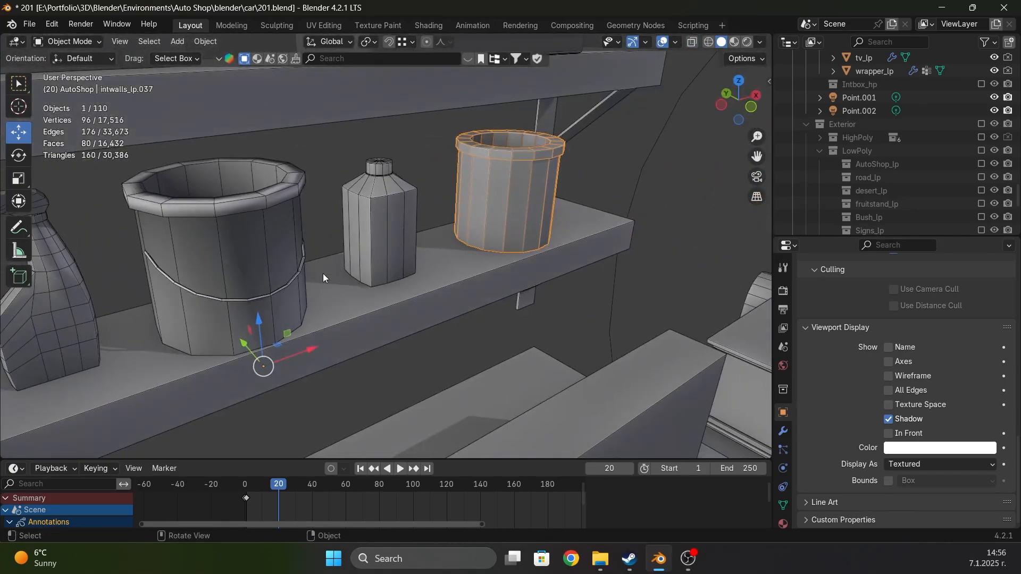
middle_click_drag(323, 274, 294, 272)
middle_click_drag(573, 275, 407, 274, "shift")
scroll(496, 235, "up", 2)
key("Tab")
scroll(495, 236, "up", 1)
key("ctrl+r")
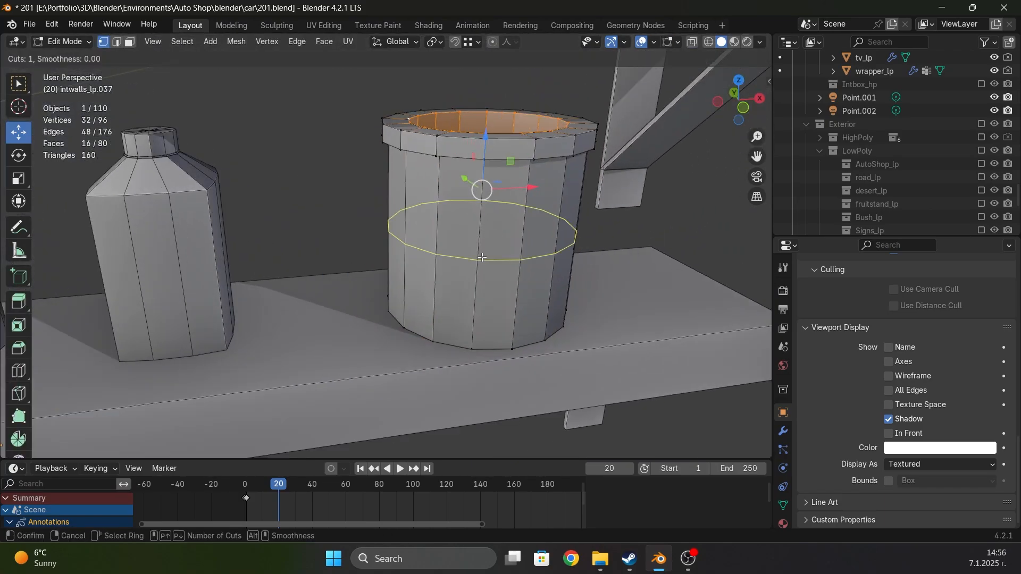
left_click(482, 257)
left_click(481, 223)
Select the nine connected vertices along the front half of the new edge loop
middle_click_drag(480, 222, 272, 206)
left_click(375, 201)
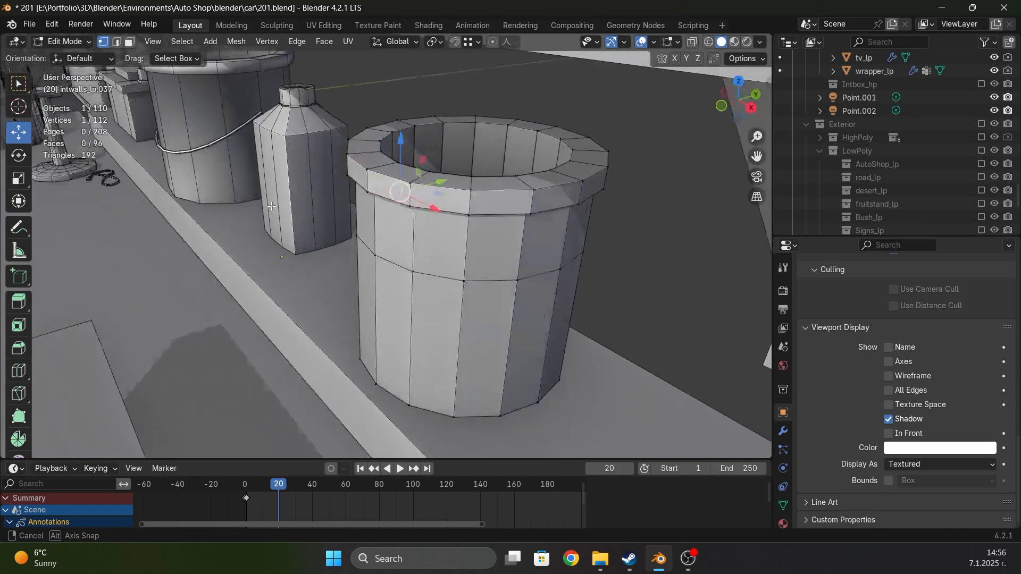
middle_click_drag(465, 278, 584, 249)
left_click(467, 240, "ctrl")
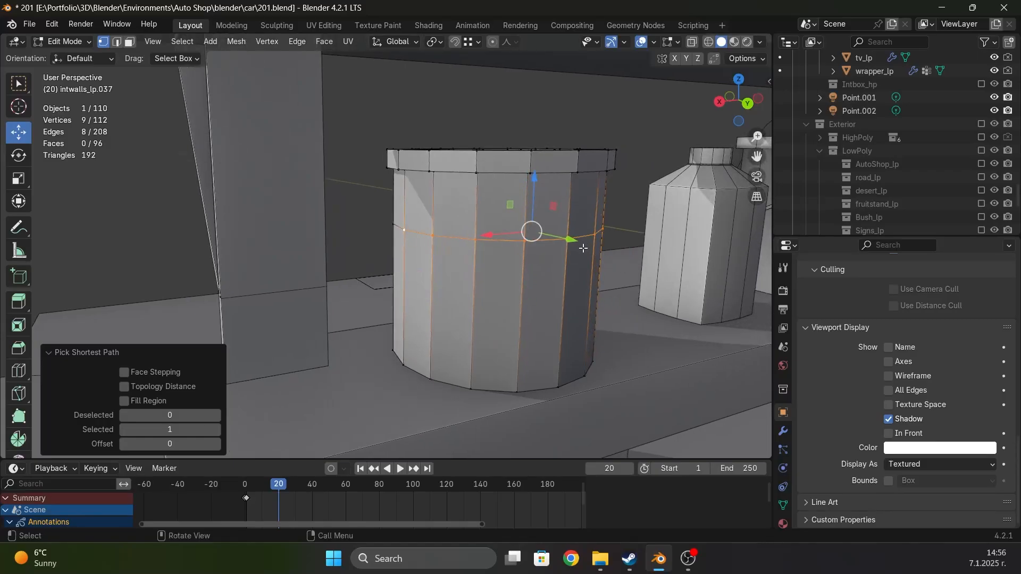
middle_click_drag(356, 232, 517, 218)
key("ctrl+z")
left_click(333, 232, "ctrl")
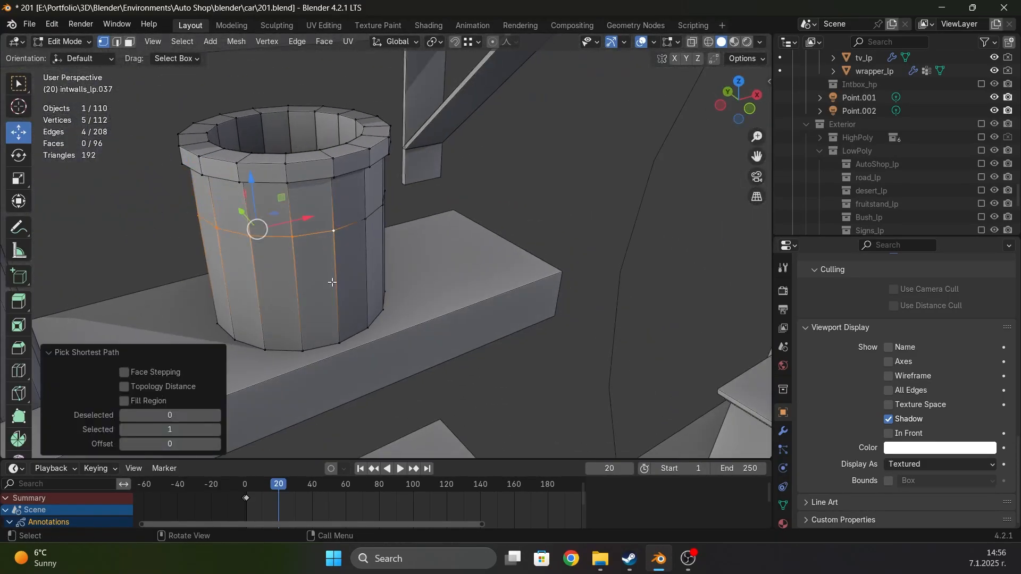
middle_click_drag(348, 245, 221, 234)
middle_click_drag(434, 247, 396, 237)
left_click(492, 233, "ctrl")
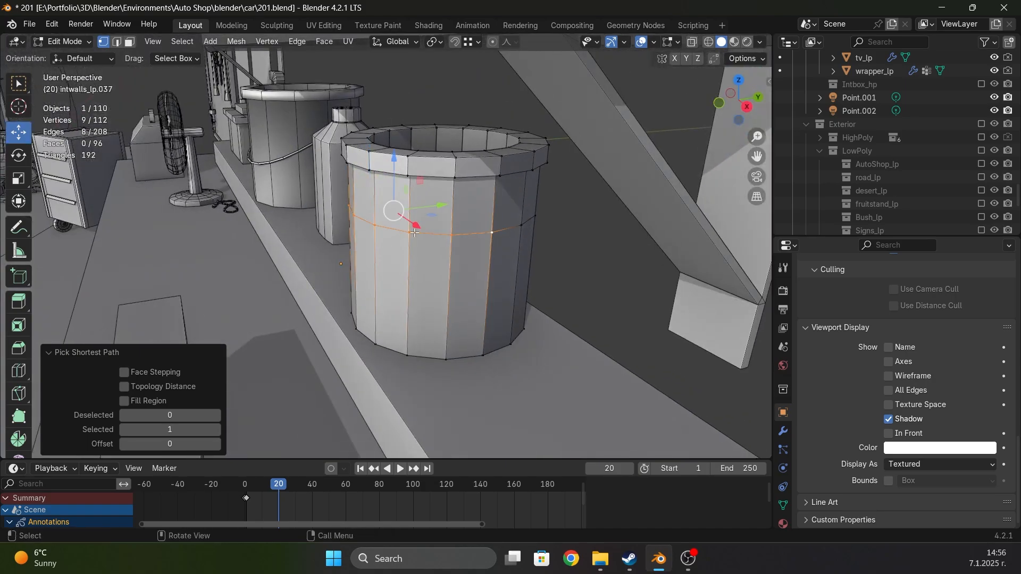
Duplicate the selected half-loop in place and separate the copy into its own object
key("shift+d")
right_click(409, 213)
key("p")
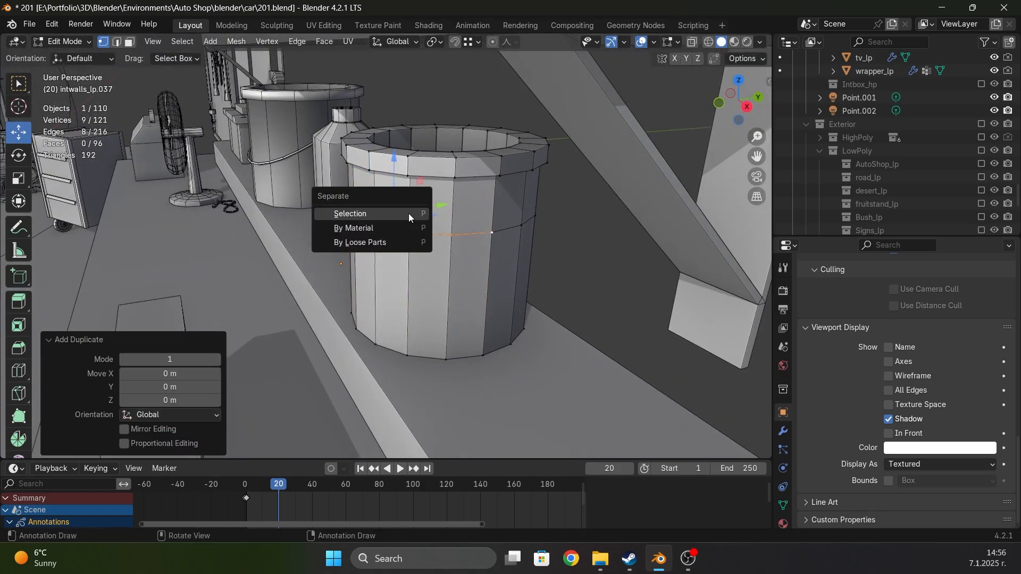
left_click(411, 212)
key("Tab")
Select the separated half-loop object in front of the can and convert it to a curve
left_click(417, 232)
left_click(417, 232)
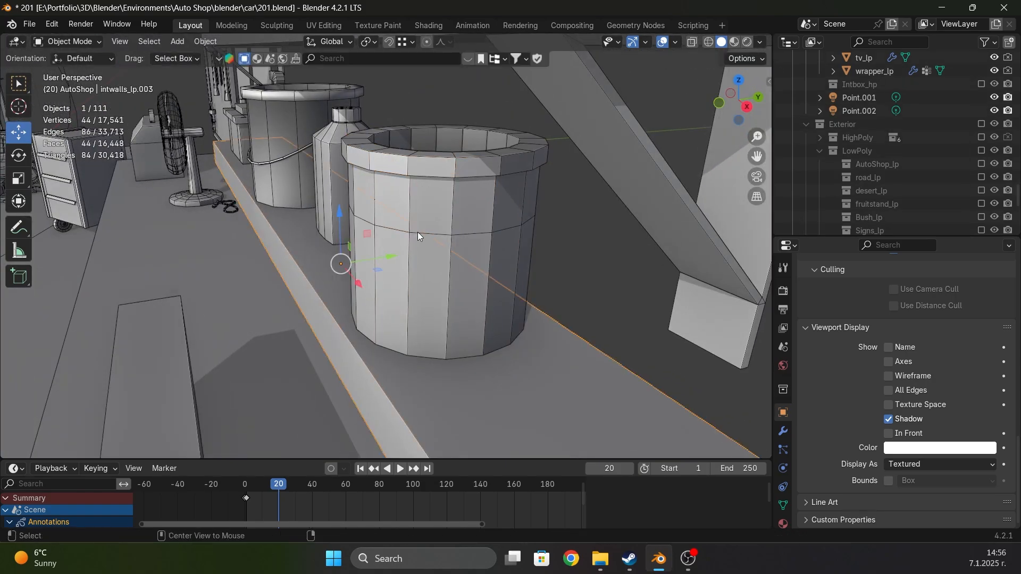
key("alt+z")
left_click(417, 232)
left_click(417, 232)
left_click(417, 232)
left_click(417, 232)
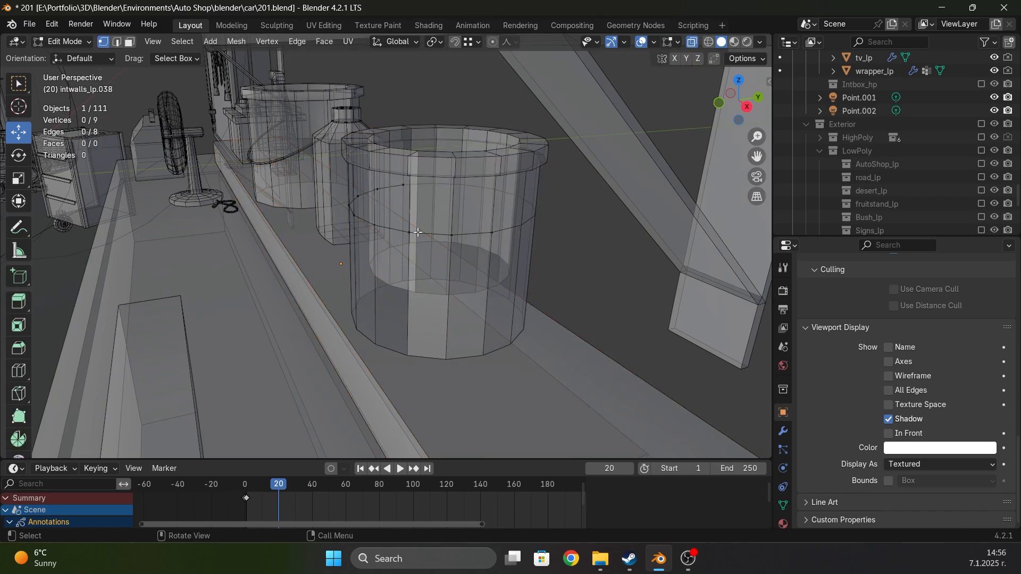
left_click(417, 232)
key("alt+z")
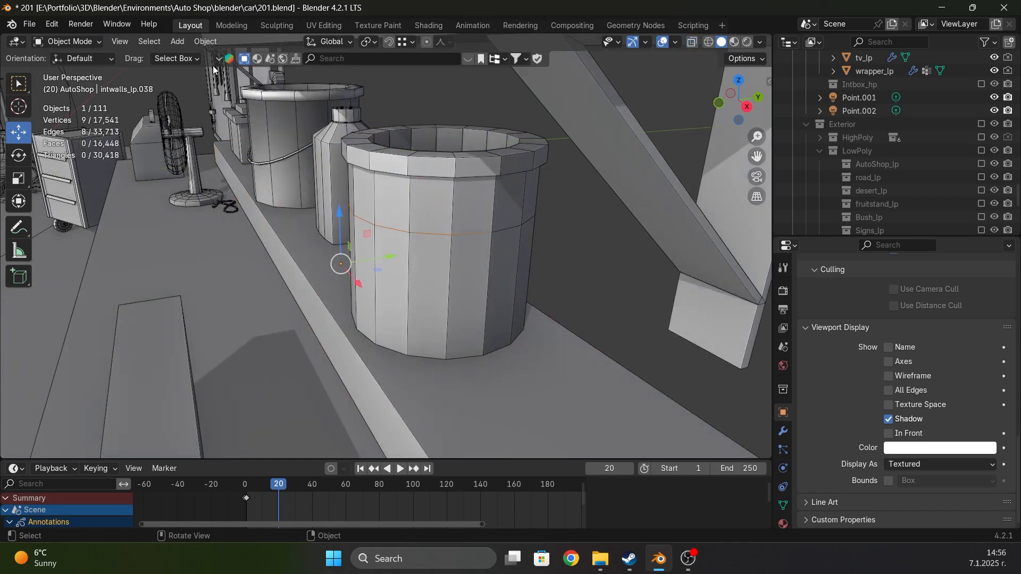
left_click(207, 42)
mouse_move(267, 439)
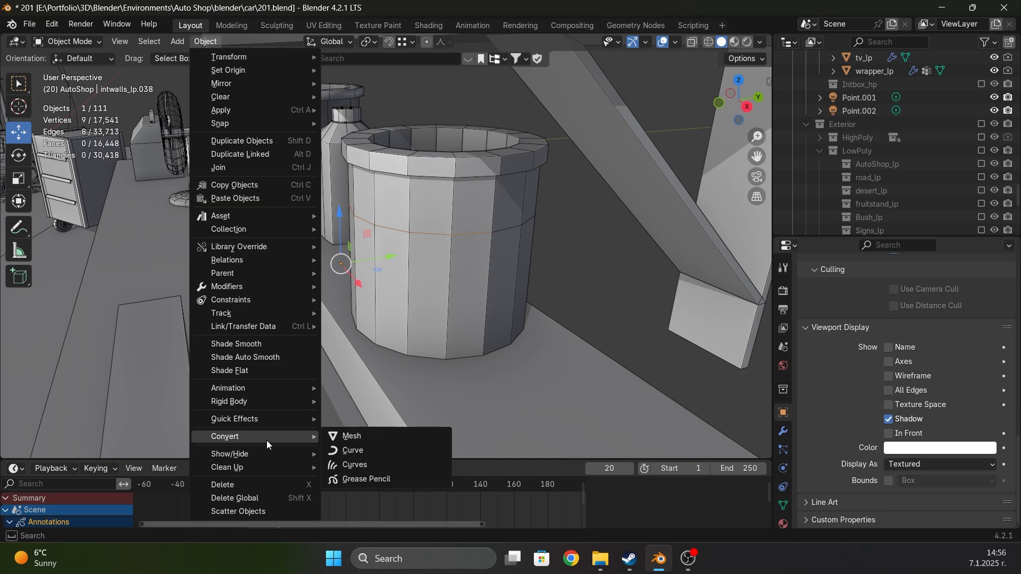
left_click(383, 451)
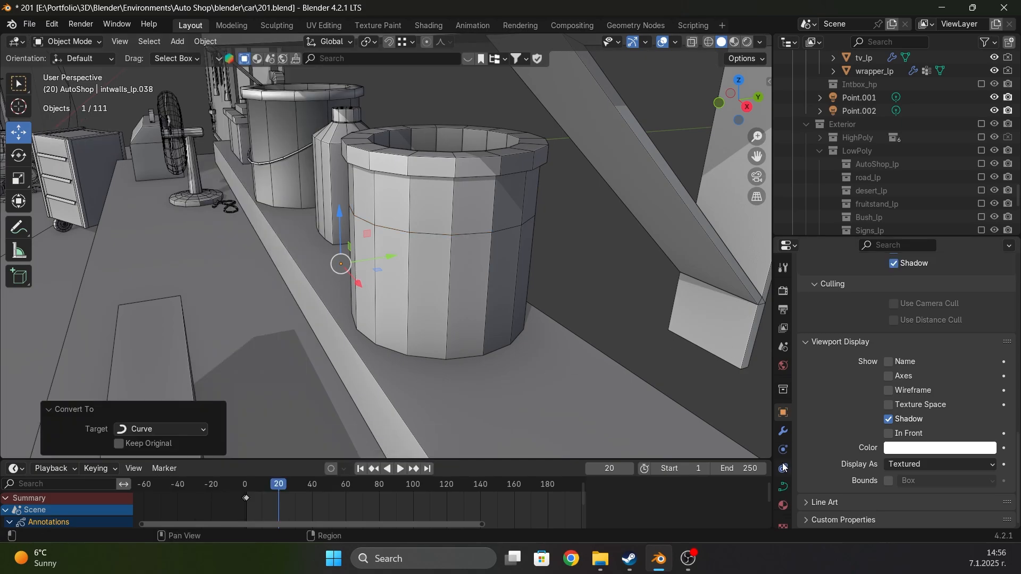
Give the half-loop curve a round bevel with a depth of 0.009 m
left_click(783, 487)
scroll(384, 231, "up", 4)
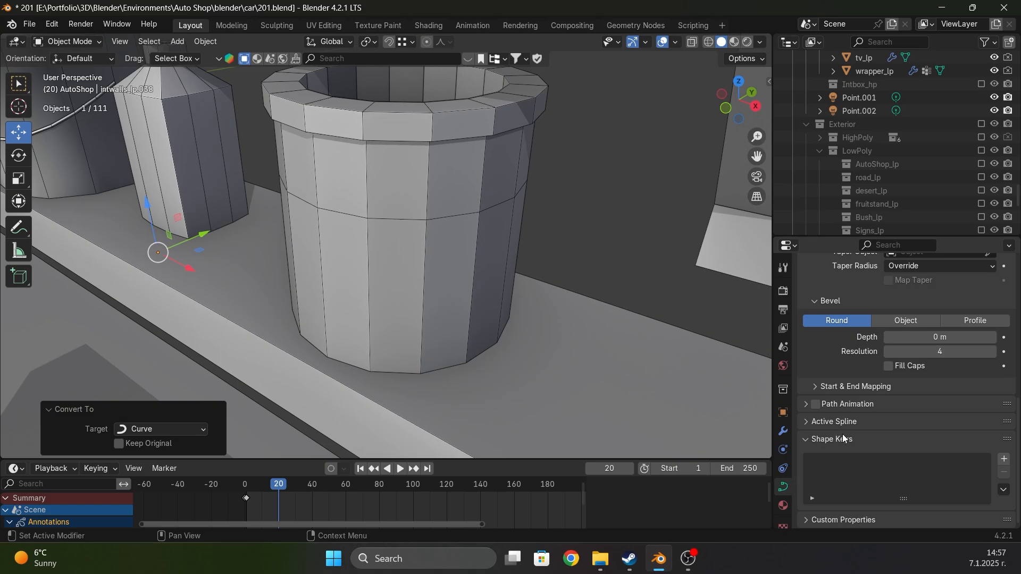
scroll(852, 420, "up", 5)
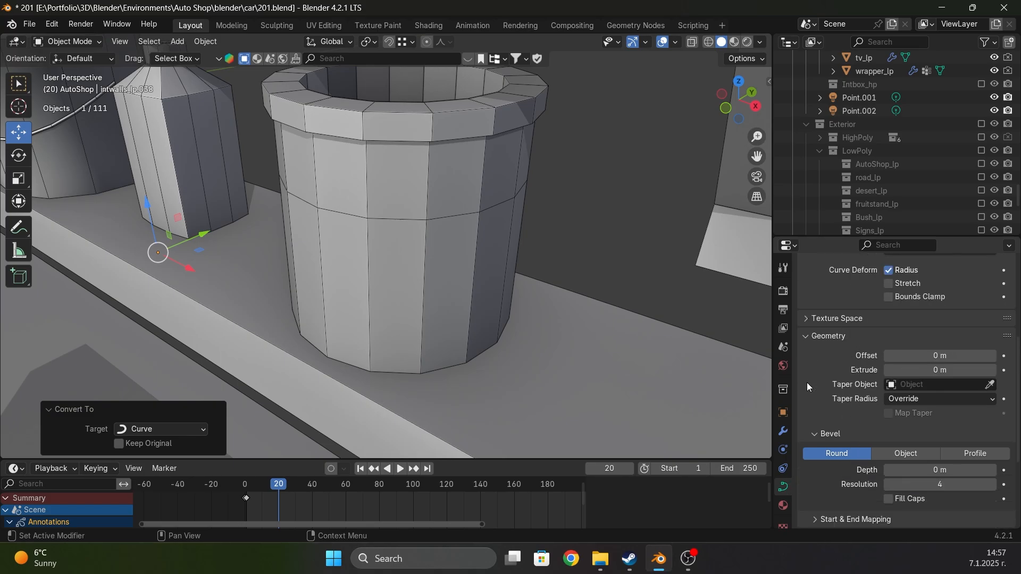
scroll(349, 258, "up", 2)
scroll(424, 241, "down", 1)
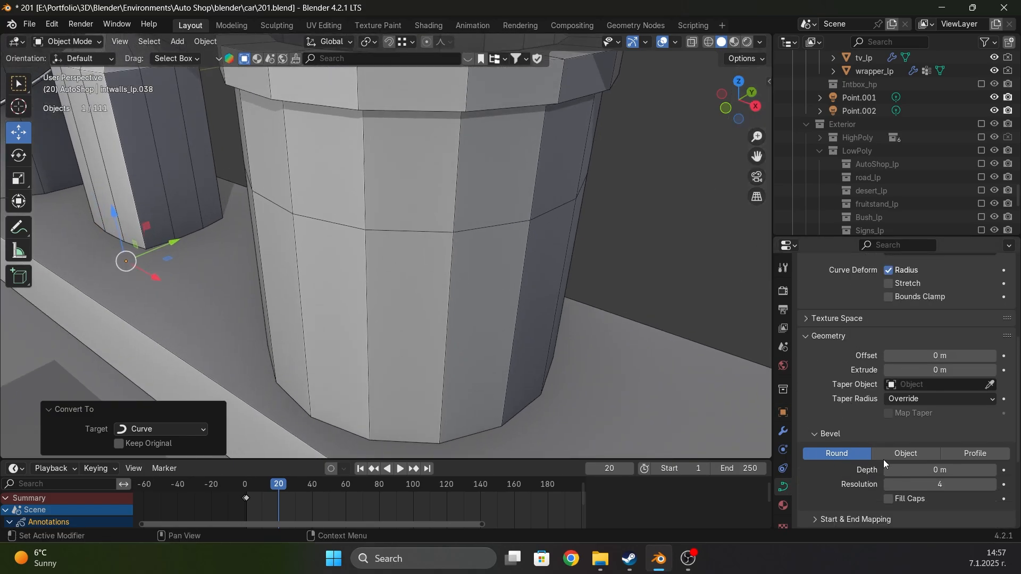
left_click_drag(915, 470, 931, 470)
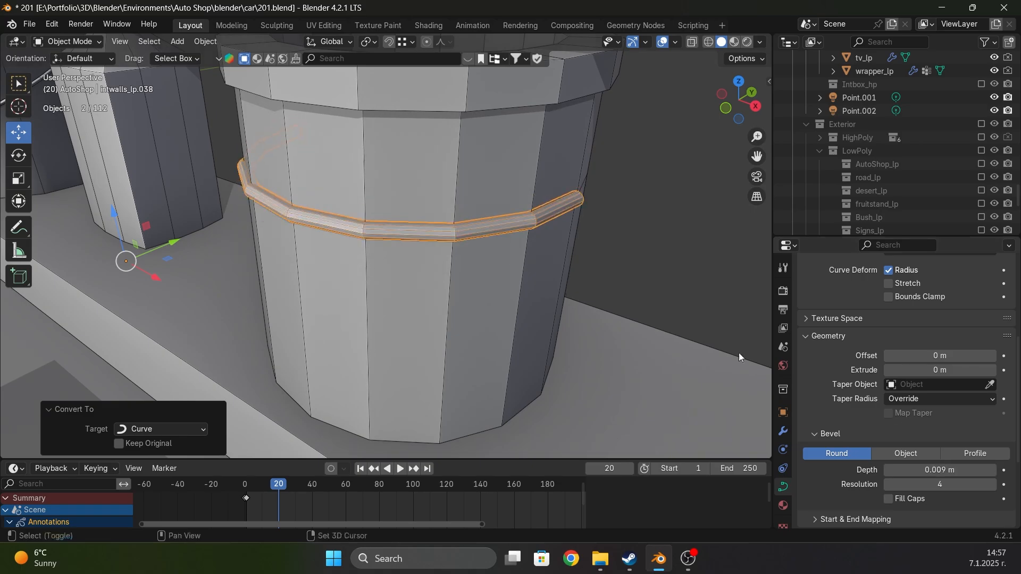
Reduce the curve's bevel resolution to 1
scroll(548, 269, "up", 5)
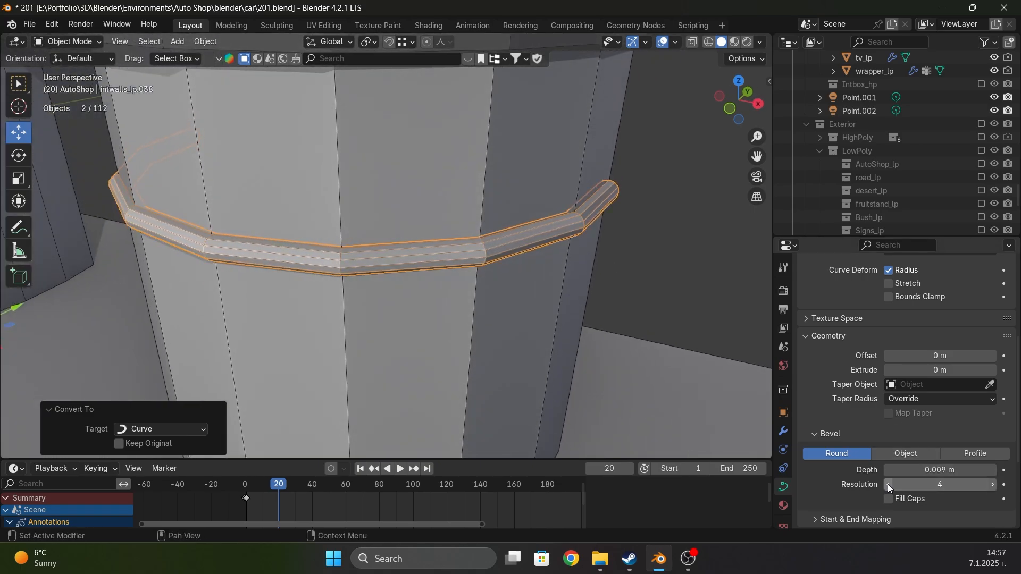
left_click(888, 484)
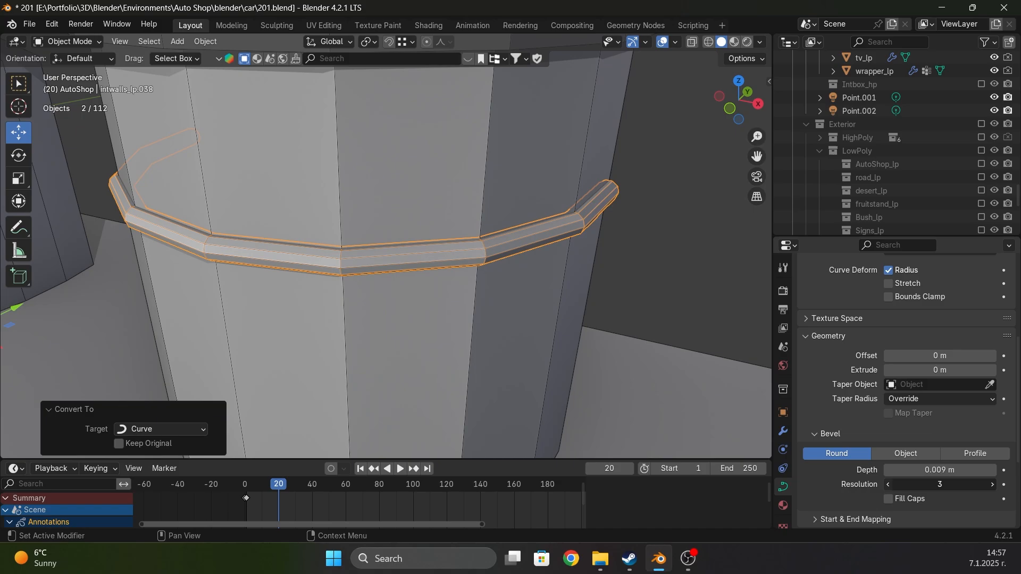
left_click(888, 484)
left_click(890, 484)
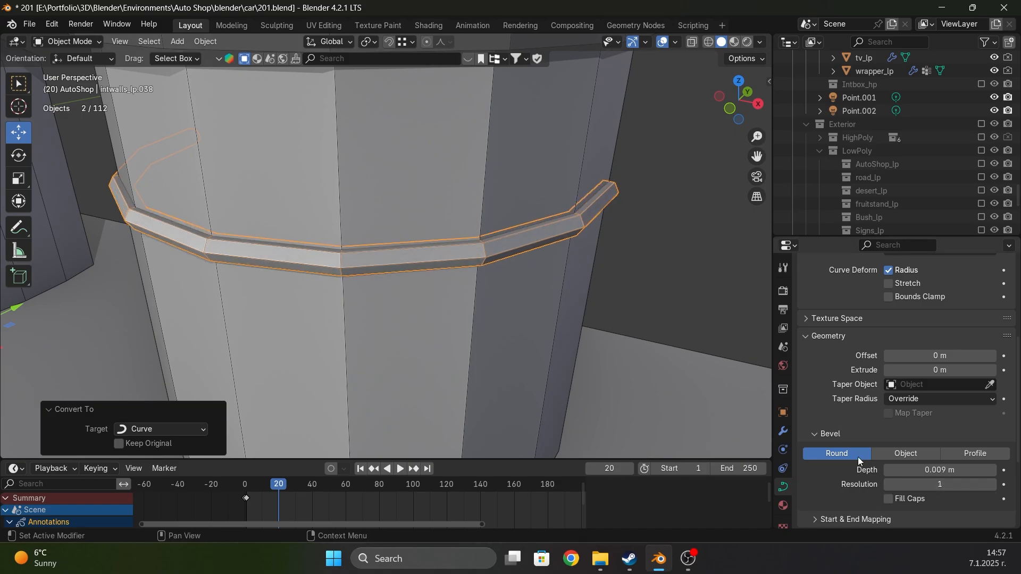
Check the handle's thickness from several sides and lower its bevel resolution to 0
scroll(383, 298, "down", 3)
left_click_drag(256, 276, 428, 283, "shift")
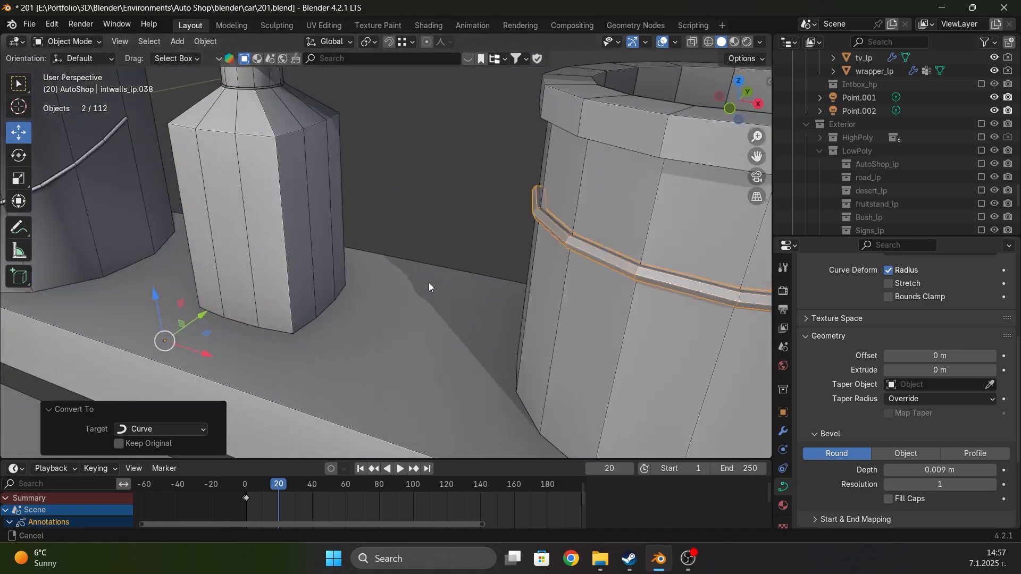
middle_click_drag(428, 283, 590, 306, "shift")
scroll(268, 221, "up", 4)
middle_click_drag(268, 221, 394, 258)
middle_click_drag(649, 274, 351, 298, "shift")
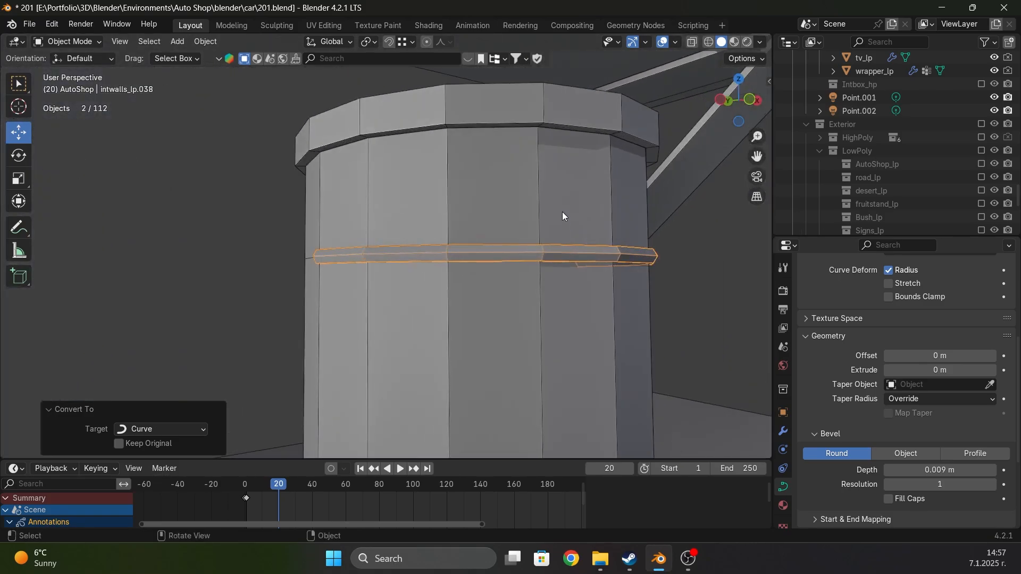
middle_click_drag(563, 217, 518, 274, "shift")
scroll(519, 274, "down", 1)
left_click(888, 485)
middle_click_drag(639, 404, 485, 340)
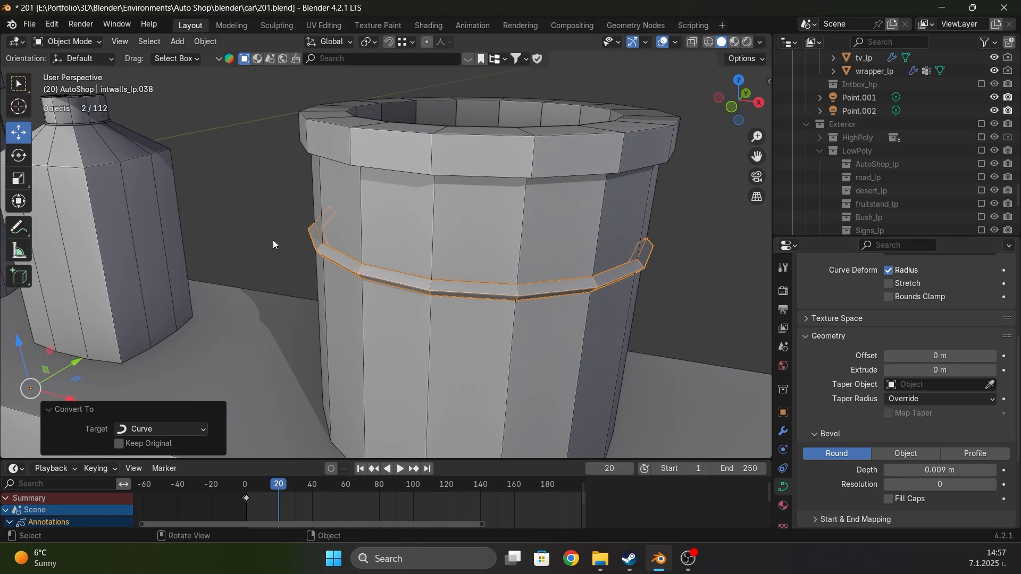
Select the handle curve's seven points between its two ends and lower them along Z
key("Tab")
middle_click_drag(344, 255, 373, 260)
left_click_drag(356, 277, 284, 230)
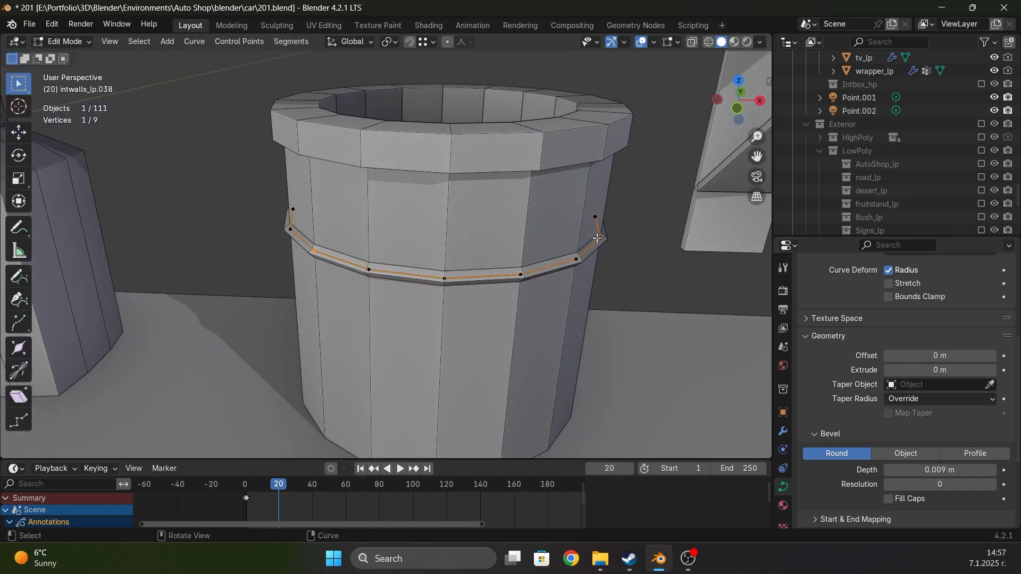
left_click(298, 233, "ctrl")
scroll(340, 256, "down", 2)
middle_click_drag(678, 375, 591, 363)
key("g")
key("z")
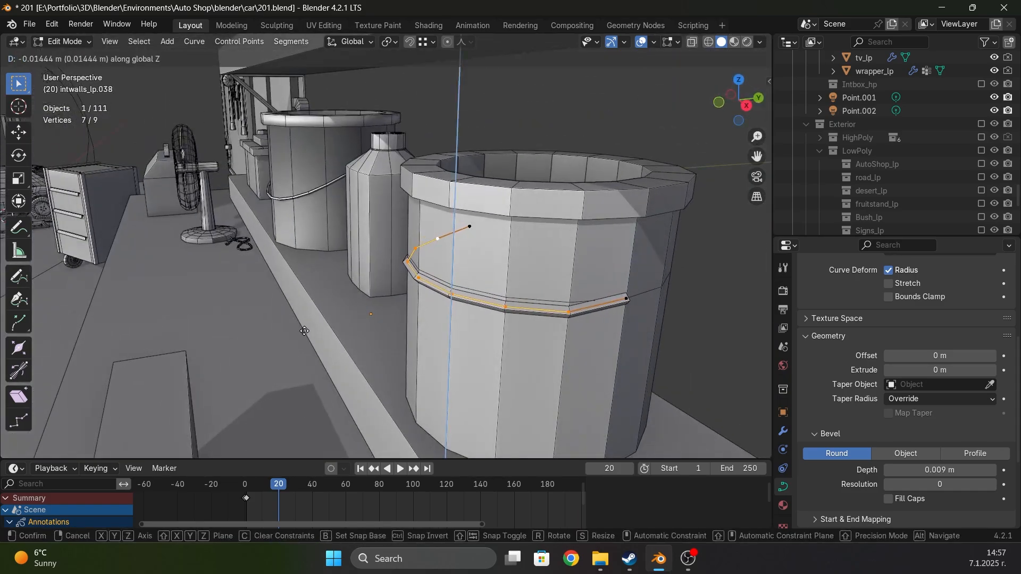
left_click(597, 379)
Keep only the handle's five middle points selected and lower them about 0.015 m along Z
left_click(568, 318, "shift")
left_click_drag(447, 255, 412, 220, "ctrl")
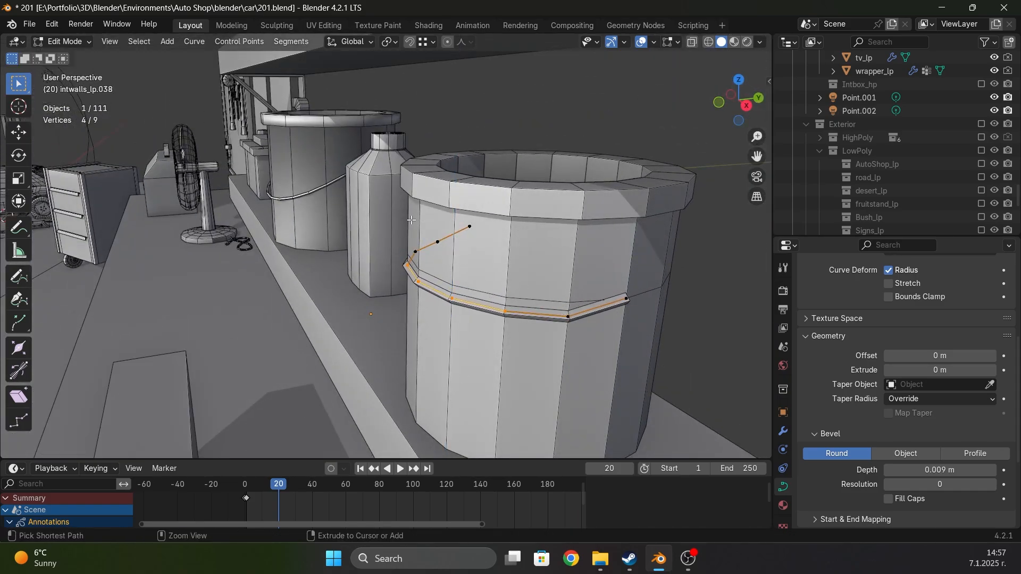
key("g")
key("z")
left_click(446, 275)
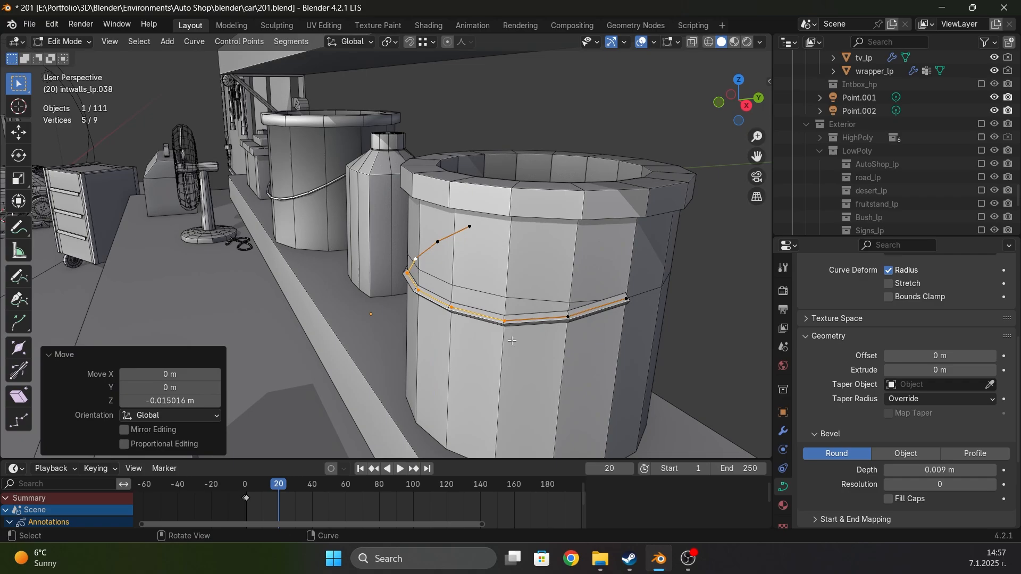
Lower the handle's three middle points about 0.011 m along Z, and its single centre point a little further
key("g")
key("z")
left_click(409, 251)
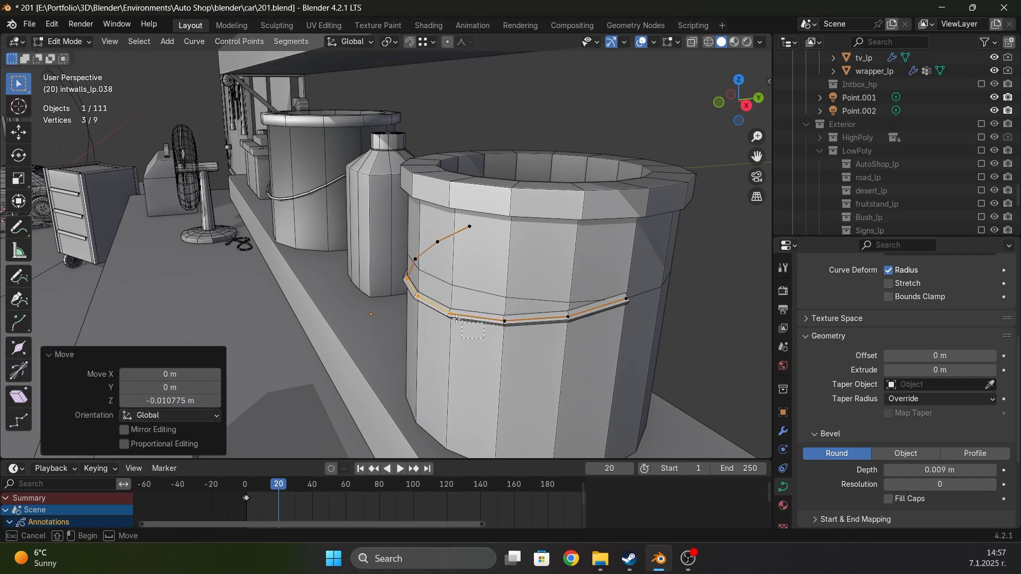
left_click_drag(434, 302, 380, 269, "ctrl")
key("g")
key("z")
left_click(378, 271)
Select all the handle's points, shift them along Y, and scale them so the handle fits around the can
middle_click_drag(378, 270, 679, 290)
key("a")
key("g")
key("y")
left_click(569, 314)
key("s")
left_click(706, 290)
middle_click_drag(441, 290, 450, 313)
key("Tab")
Convert the can's beveled handle curve into a mesh and inspect its geometry around the can
scroll(451, 313, "down", 2)
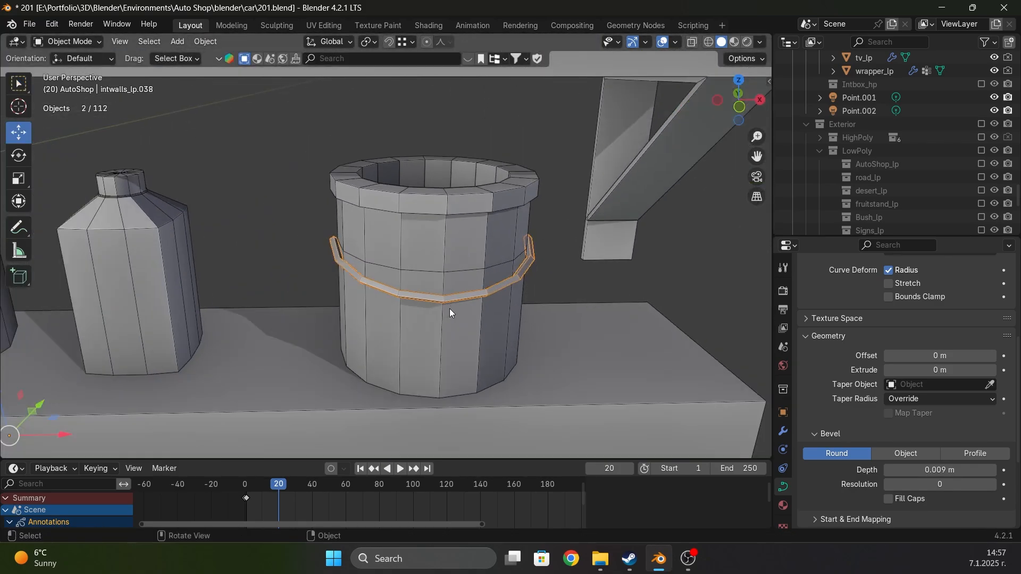
left_click(205, 42)
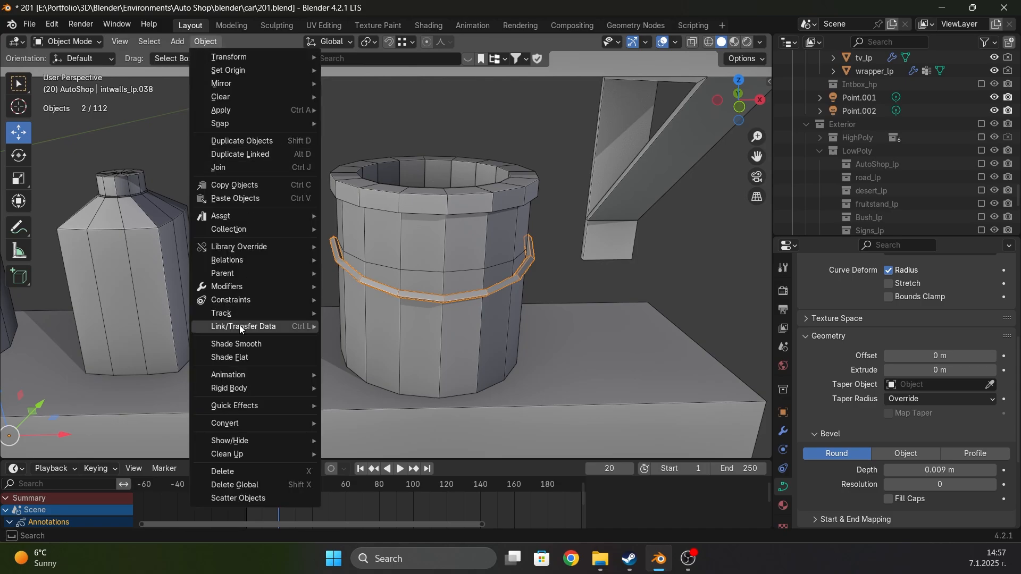
mouse_move(260, 421)
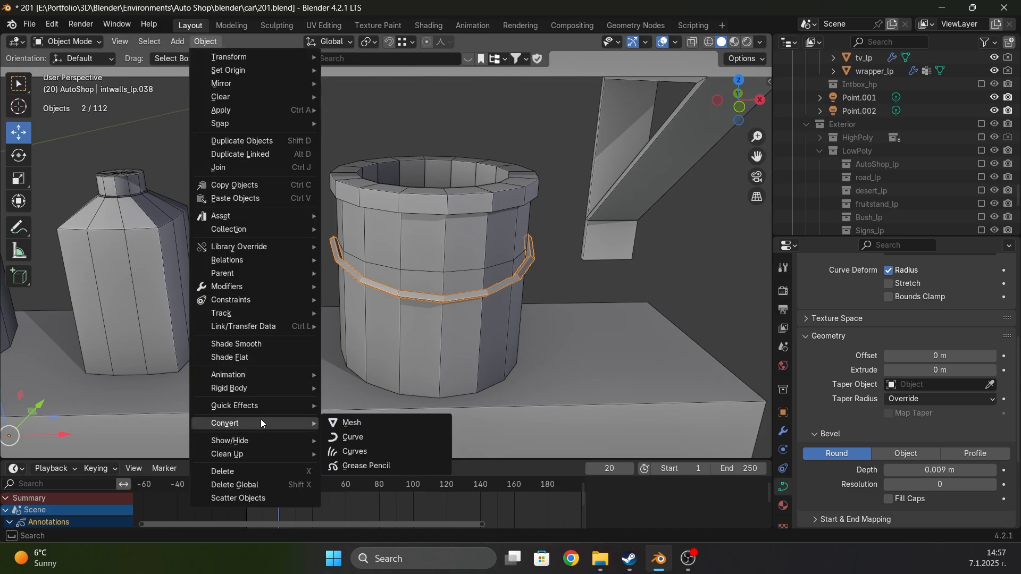
left_click(350, 424)
mouse_move(522, 274)
middle_mouse_down()
mouse_move(388, 257)
mouse_move(534, 276)
middle_mouse_up()
key("Tab")
scroll(483, 275, "up", 2)
key("alt+z")
key("alt+z")
key("Tab")
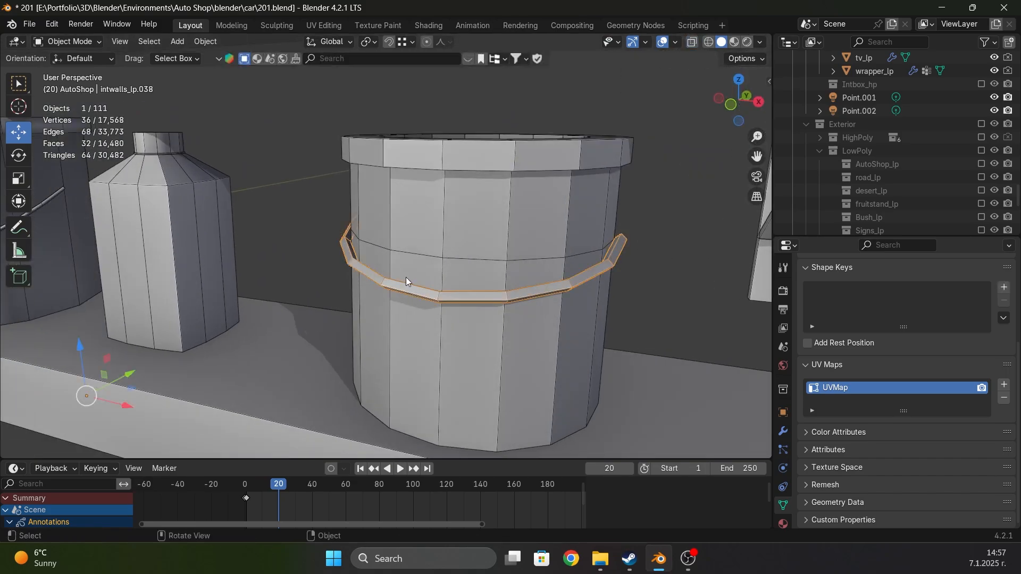
middle_click_drag(407, 276, 436, 284)
scroll(441, 287, "down", 1)
scroll(460, 298, "down", 1)
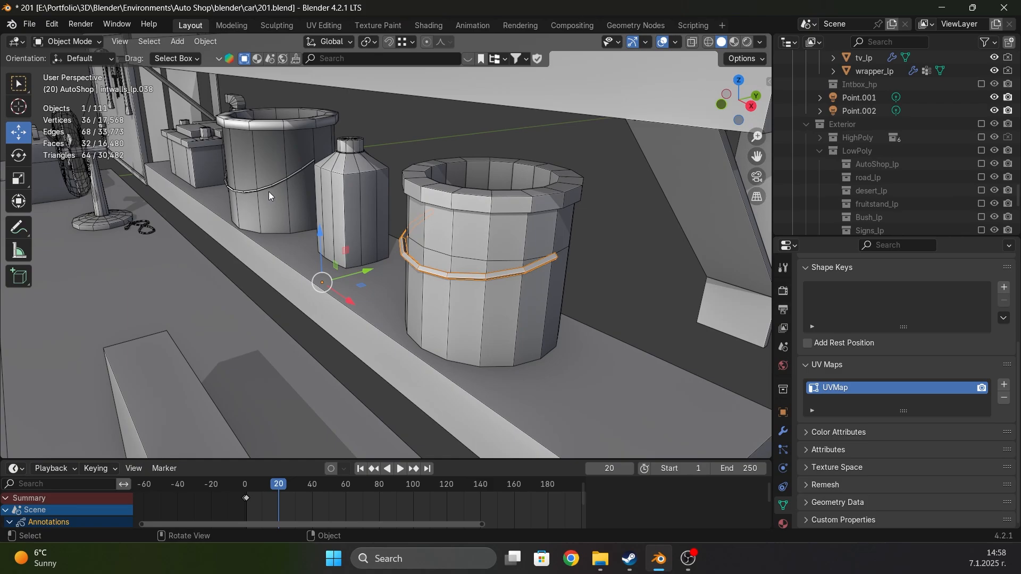
Duplicate the workbench's top face in place and separate the copy into its own object
middle_click_drag(260, 139, 452, 242)
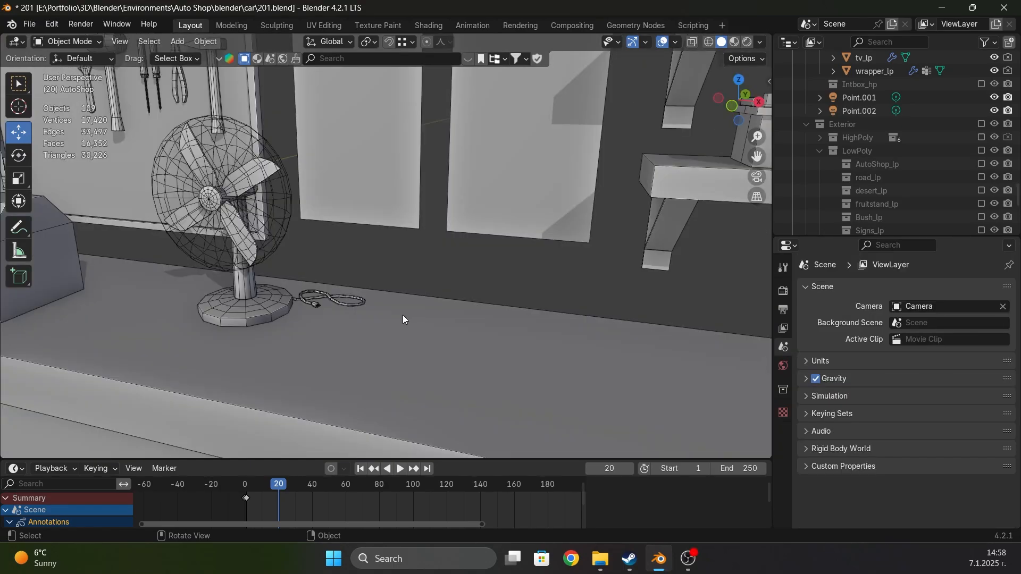
left_click(407, 346)
middle_click_drag(406, 346, 393, 345)
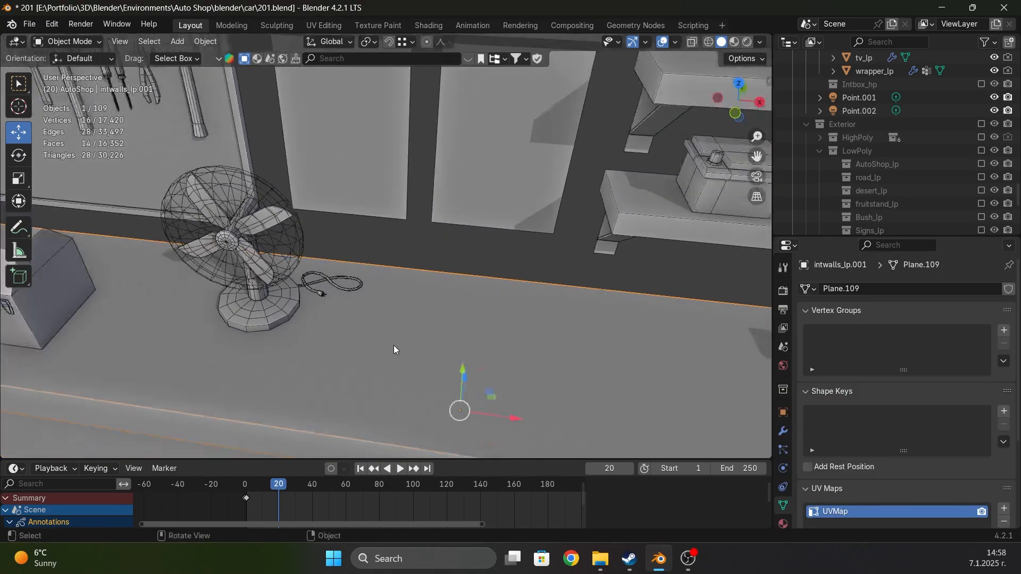
scroll(394, 346, "down", 2)
key("Tab")
scroll(444, 312, "down", 1)
key("3")
scroll(444, 312, "down", 2)
key("shift+d")
right_click(452, 307)
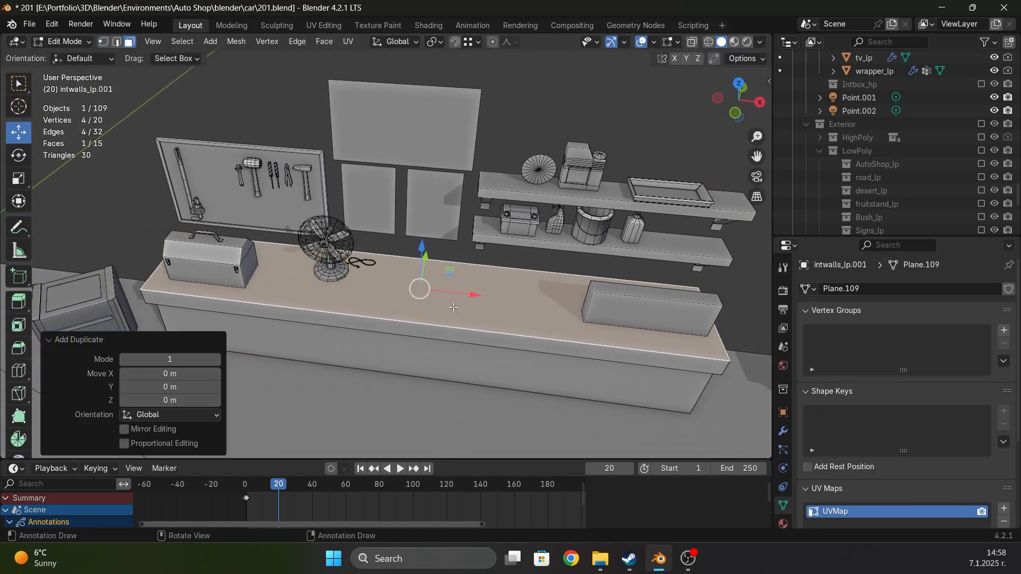
key("p")
left_click(452, 307)
key("Tab")
left_click(433, 299)
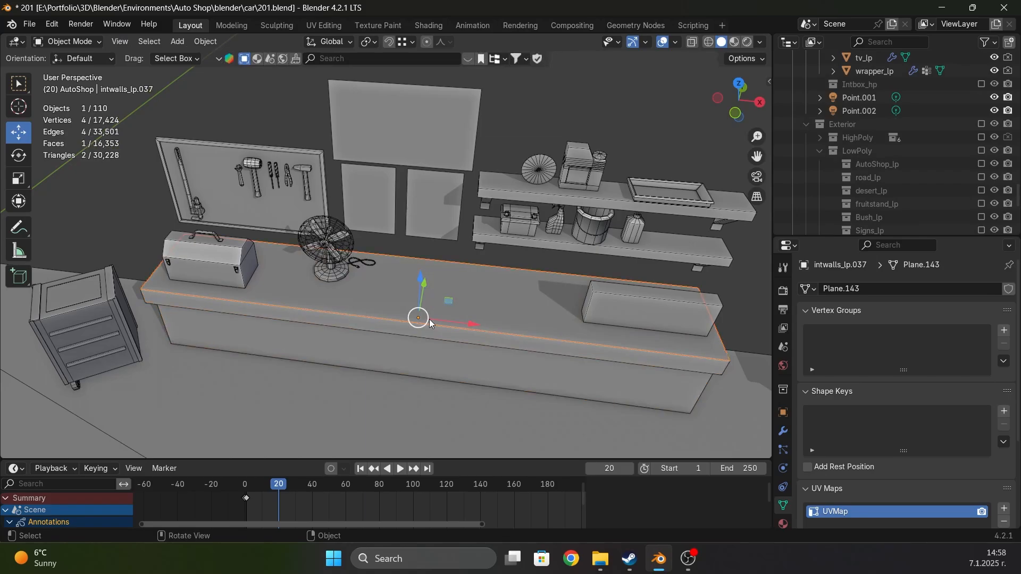
Divide the separated worktop face with four evenly spaced loop cuts across its length and four across its width
key("Tab")
key("ctrl+r")
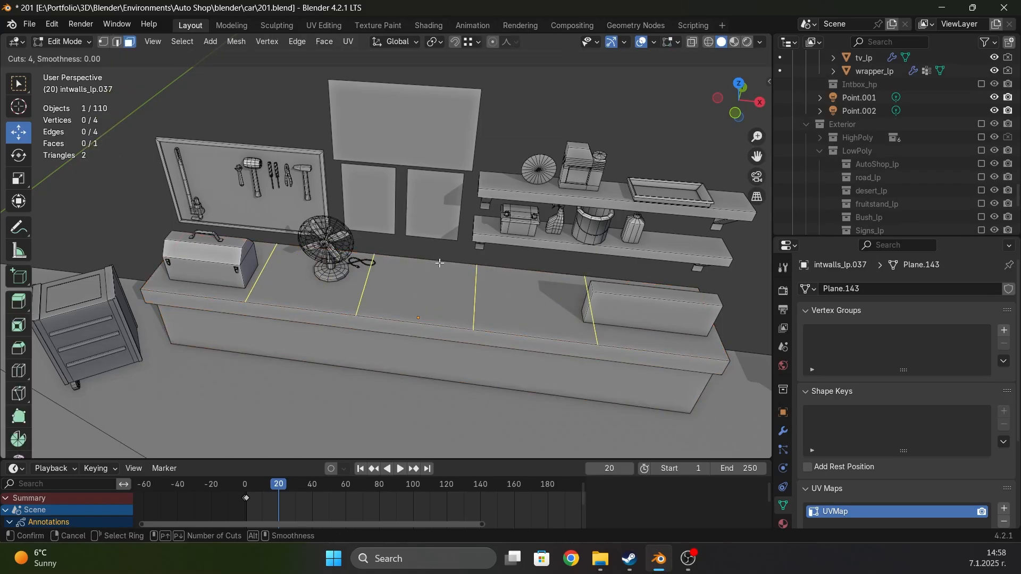
left_click(440, 263)
right_click(440, 262)
scroll(426, 287, "up", 3)
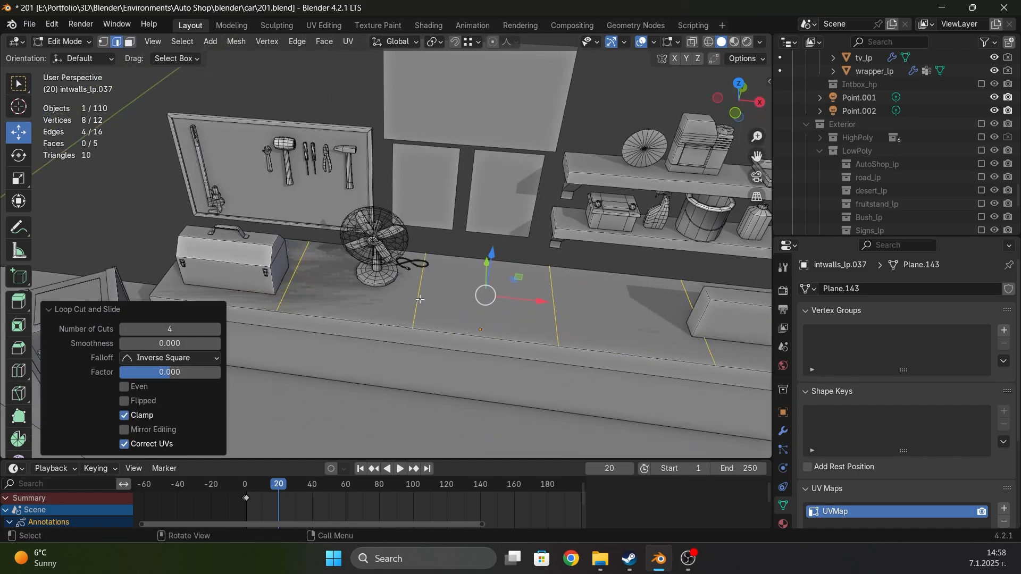
key("ctrl+r")
left_click(420, 300)
right_click(420, 299)
Select the whole subdivided face and form its outline into a circle with LoopTools
key("a")
right_click(512, 69)
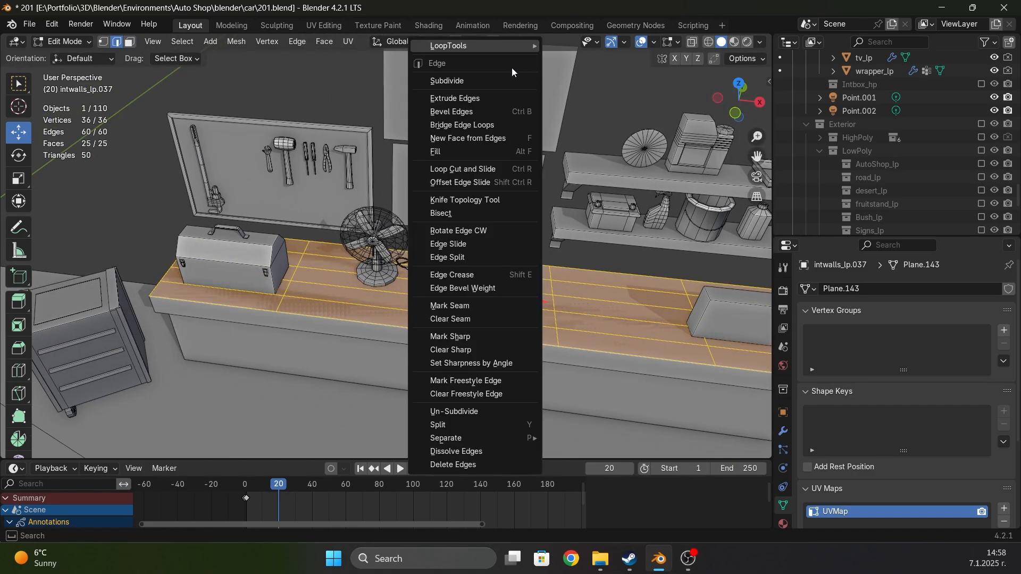
mouse_move(478, 46)
left_click(598, 63)
key("1")
scroll(650, 321, "down", 1)
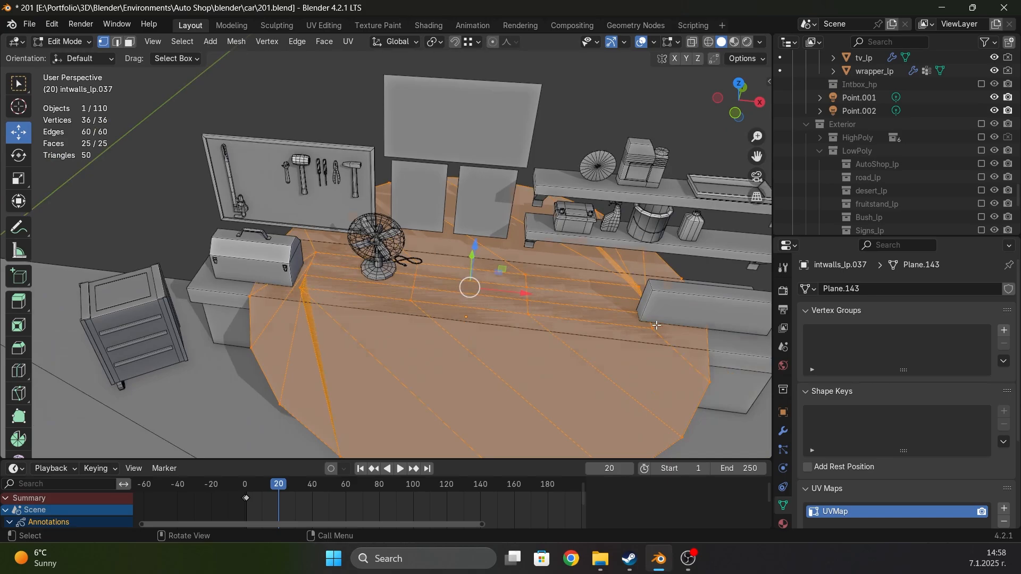
Select the 16 inner grid vertices and delete them so that only the circular outline is left
key("alt+z")
left_click_drag(653, 343, 417, 280)
left_click_drag(296, 241, 296, 241)
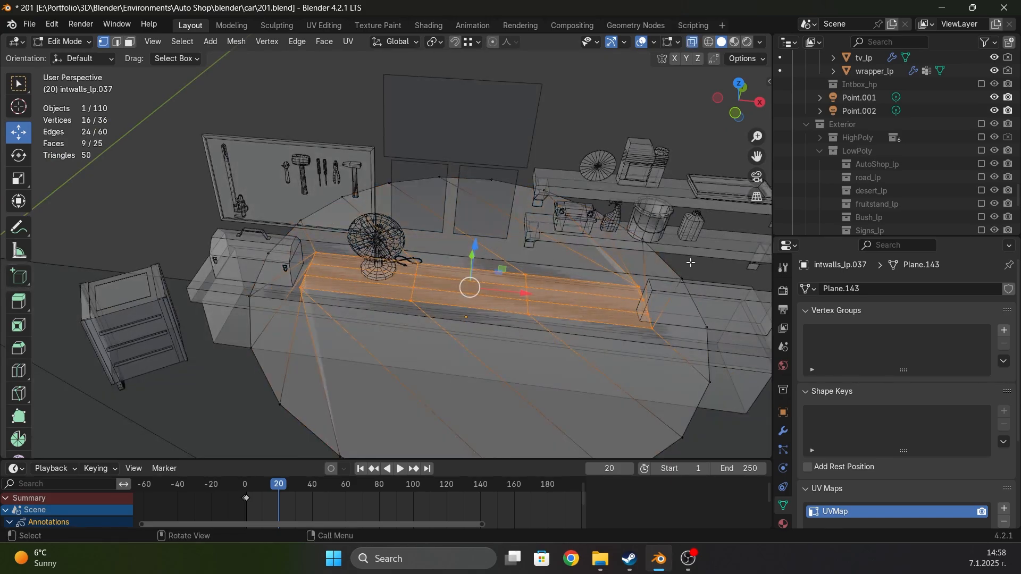
key("x")
left_click(691, 263)
key("alt+z")
Shrink the circle to roughly the diameter of a fan base and place it on the workbench beside the existing fan
key("a")
key("s")
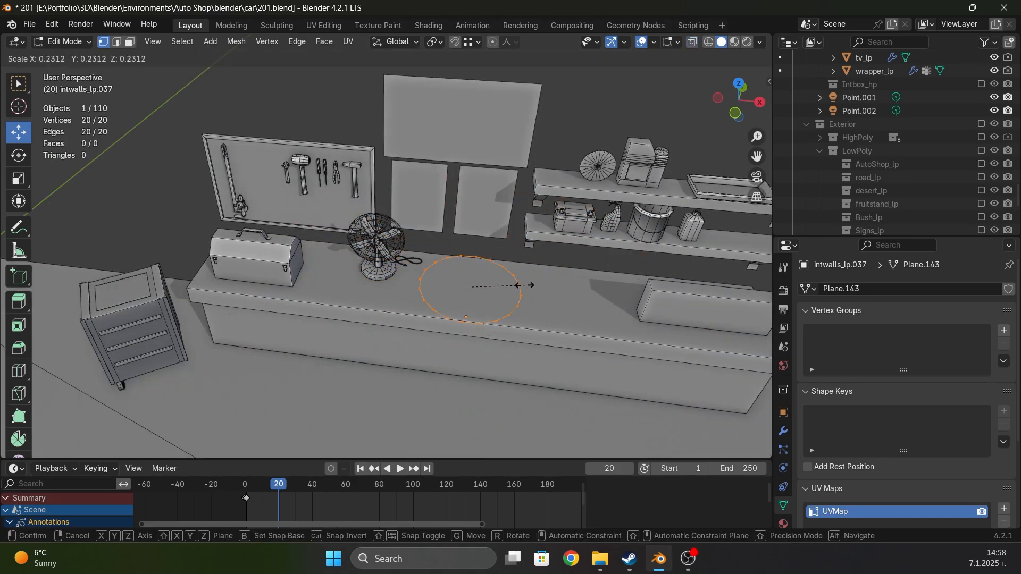
left_click(497, 286)
key("KP_7")
key("s")
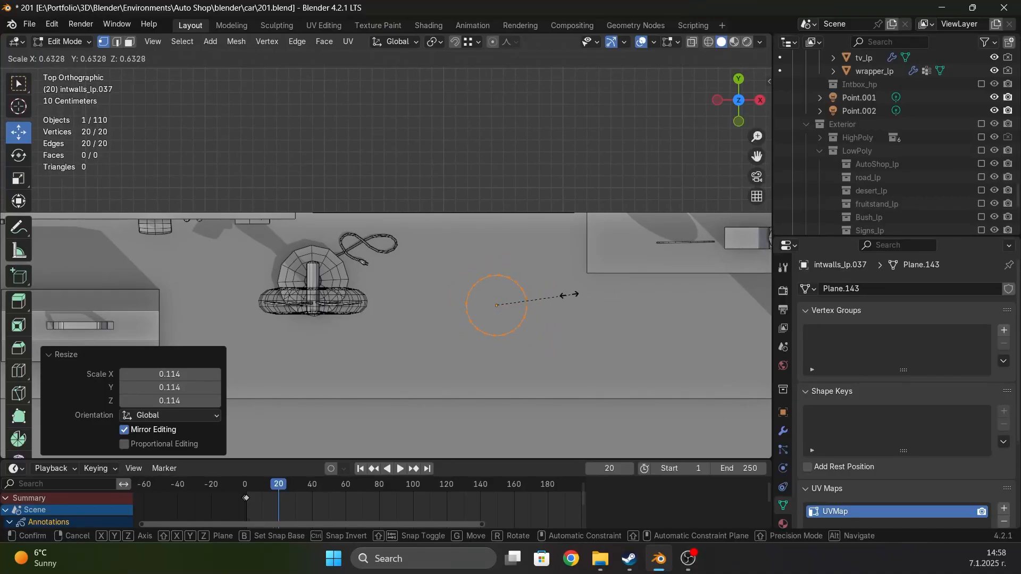
left_click(566, 295)
key("g")
left_click(496, 249)
key("s")
left_click(505, 247)
Extrude the circle about 0.051 m upward along Z to form the side wall of the round base
middle_click_drag(513, 246, 478, 175)
middle_click_drag(479, 175, 536, 271, "shift")
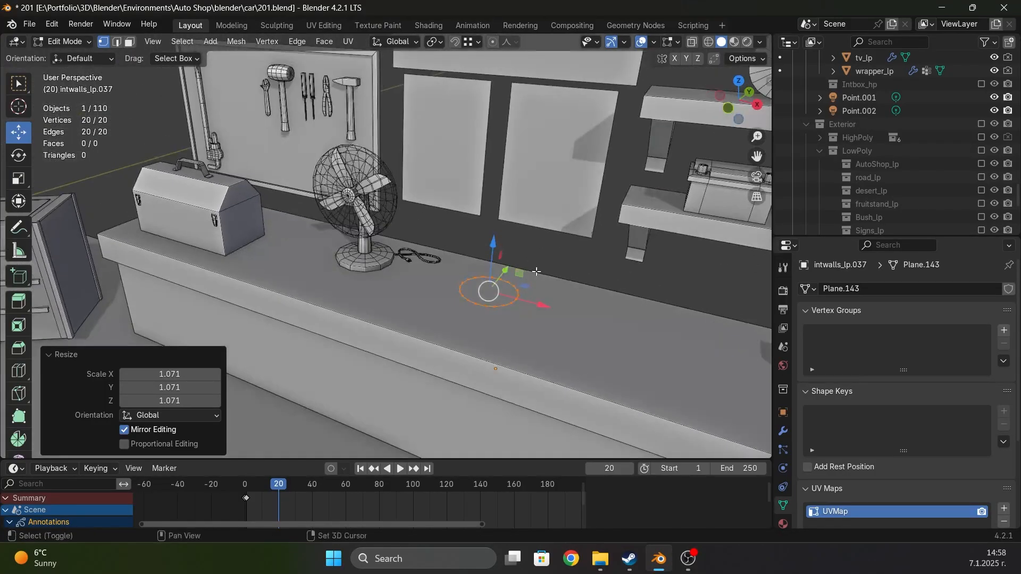
scroll(536, 272, "up", 4)
key("e")
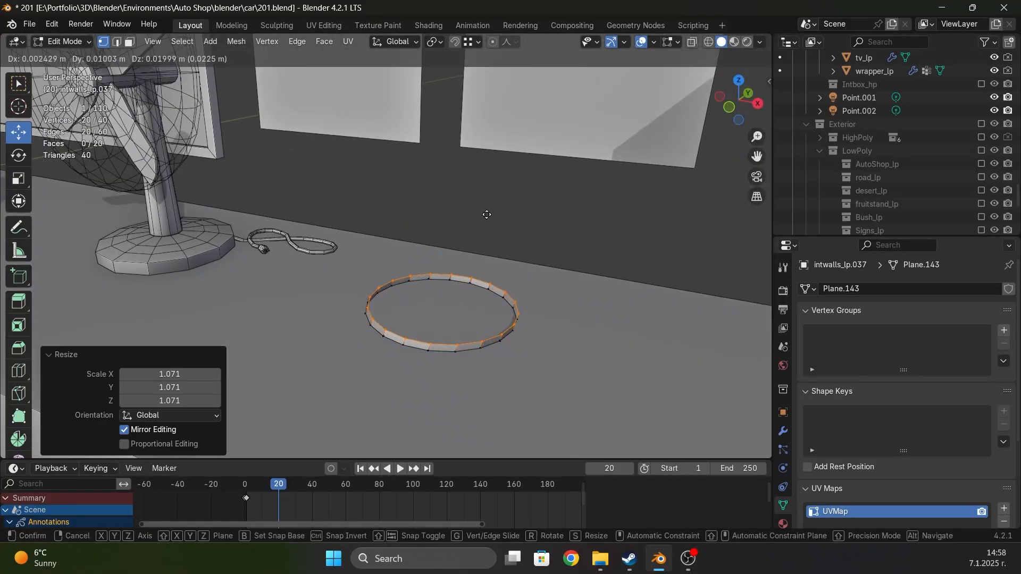
key("z")
left_click(489, 157)
scroll(597, 264, "up", 3)
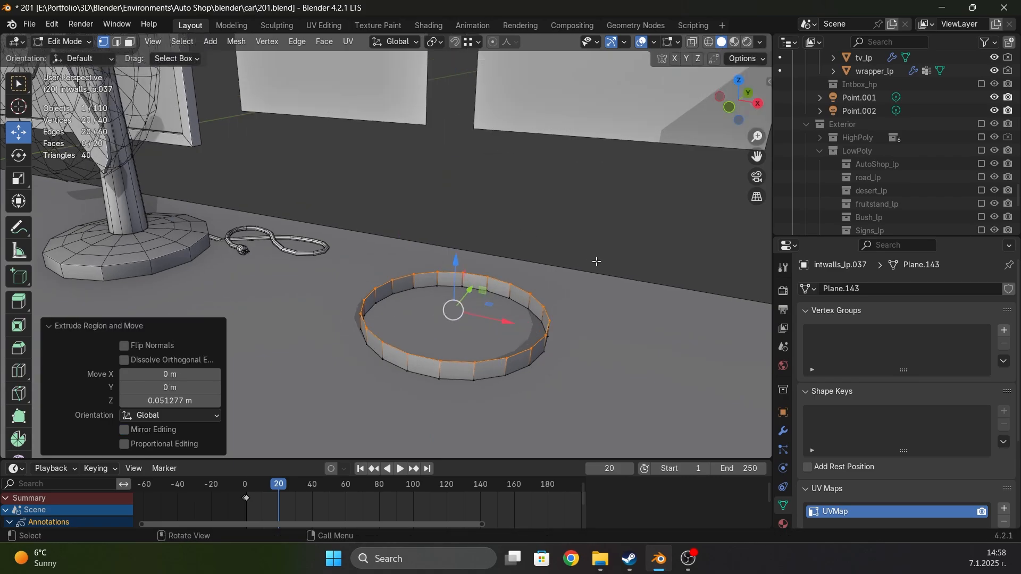
Extrude the base's upper edge inward to a small ring and raise that ring about 0.036 m along Z
key("e")
key("s")
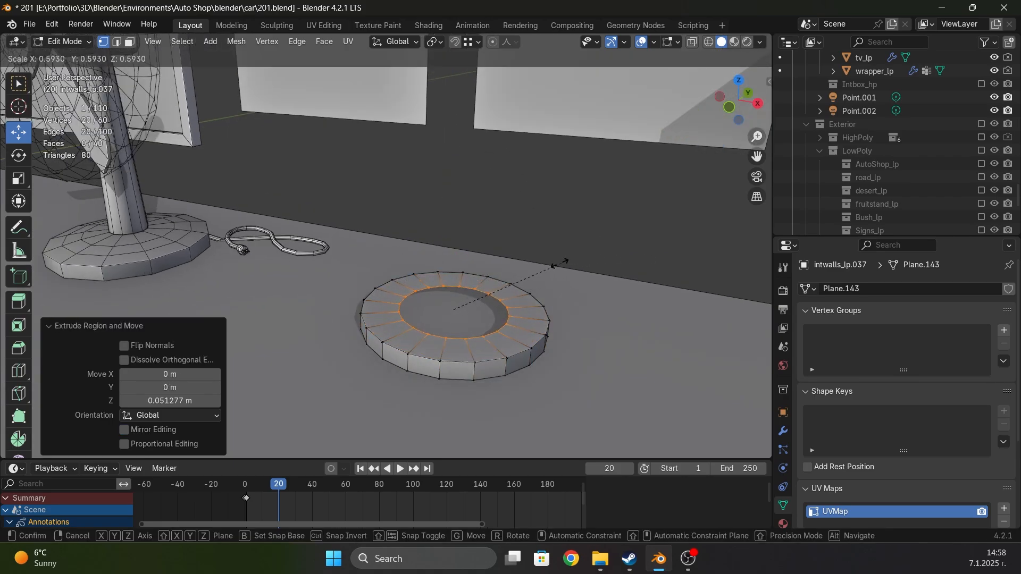
left_click(502, 278)
key("g")
key("z")
left_click(502, 263)
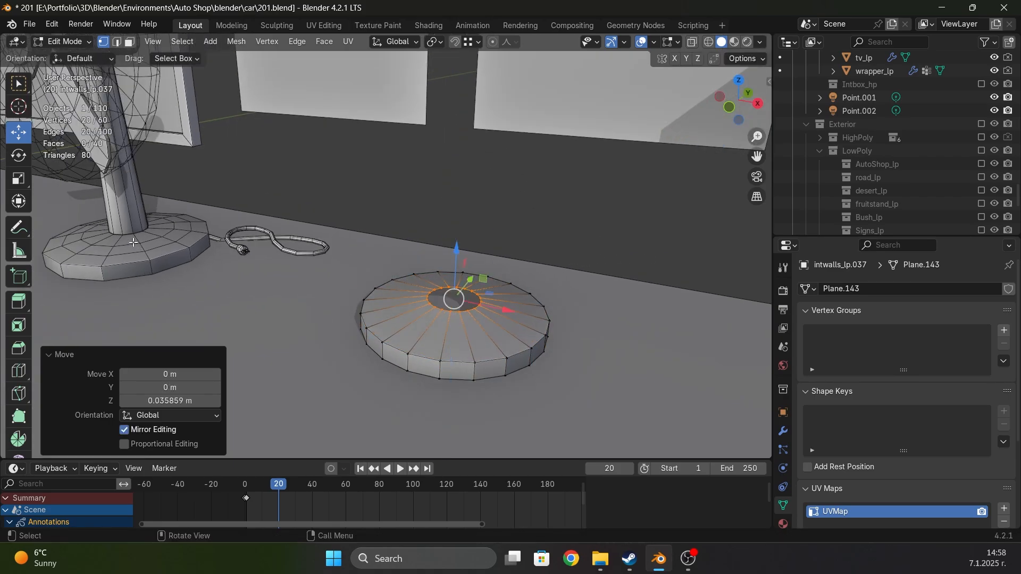
Add two loop cuts around the base's sloped top and raise them about 0.0044 m along Z to round it
middle_click_drag(134, 243, 226, 125, "shift")
middle_click_drag(408, 285, 355, 225, "shift")
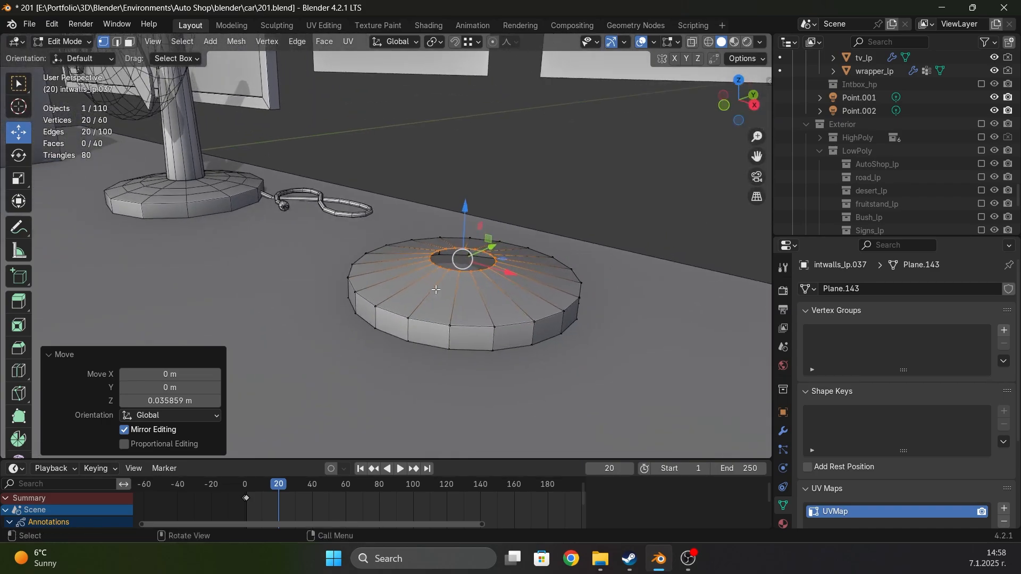
middle_click_drag(437, 289, 415, 279)
key("ctrl+r")
left_click(415, 280)
right_click(415, 281)
middle_click_drag(469, 300, 490, 314)
key("g")
key("z")
left_click(451, 273)
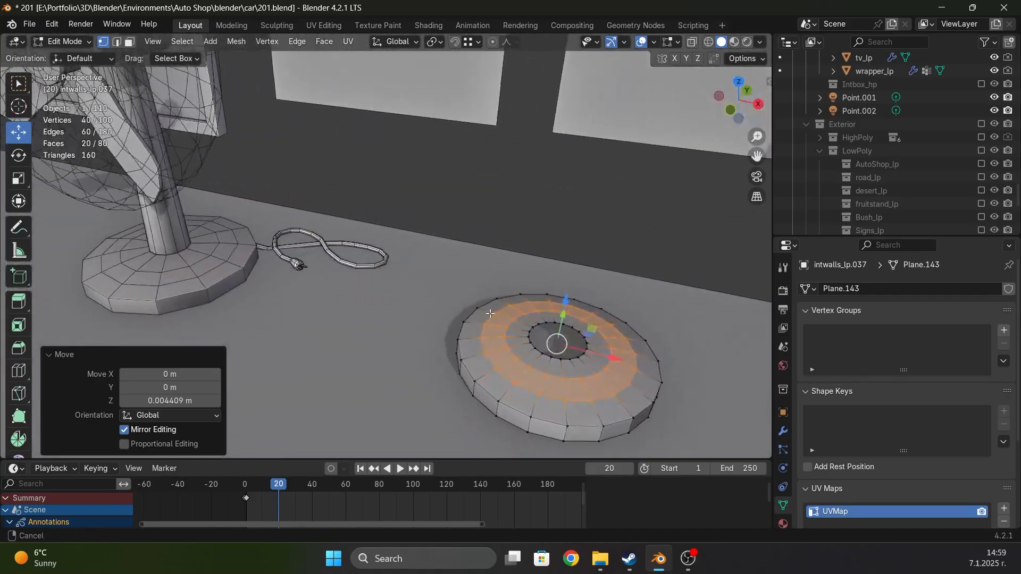
Extrude the base's inner ring about 0.764 m upward into a stand and scale its upper end to 0.785
left_click(548, 325, "alt")
middle_click_drag(548, 326, 529, 305)
scroll(526, 334, "down", 1)
scroll(529, 305, "down", 2)
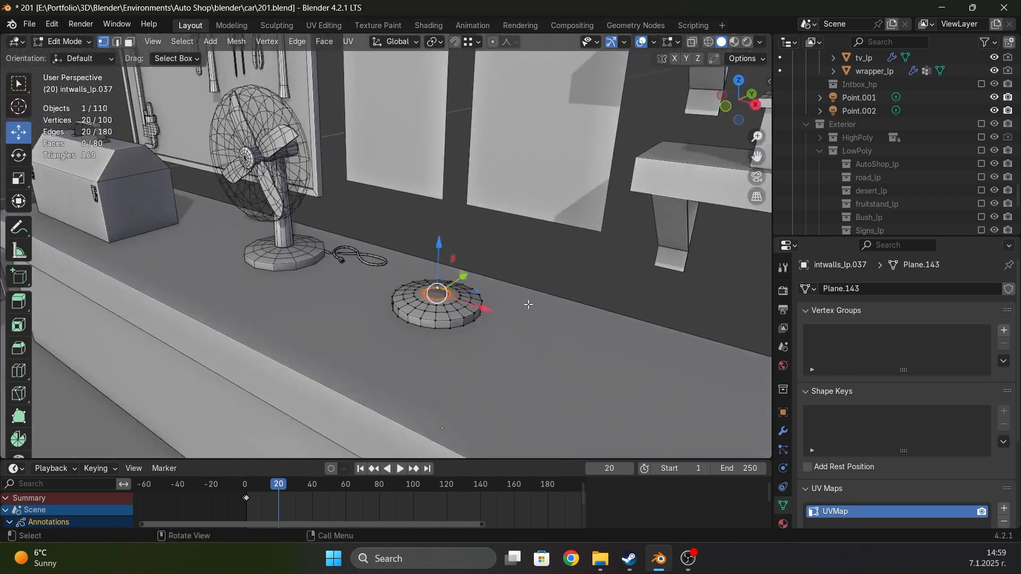
key("e")
left_click(601, 192)
key("s")
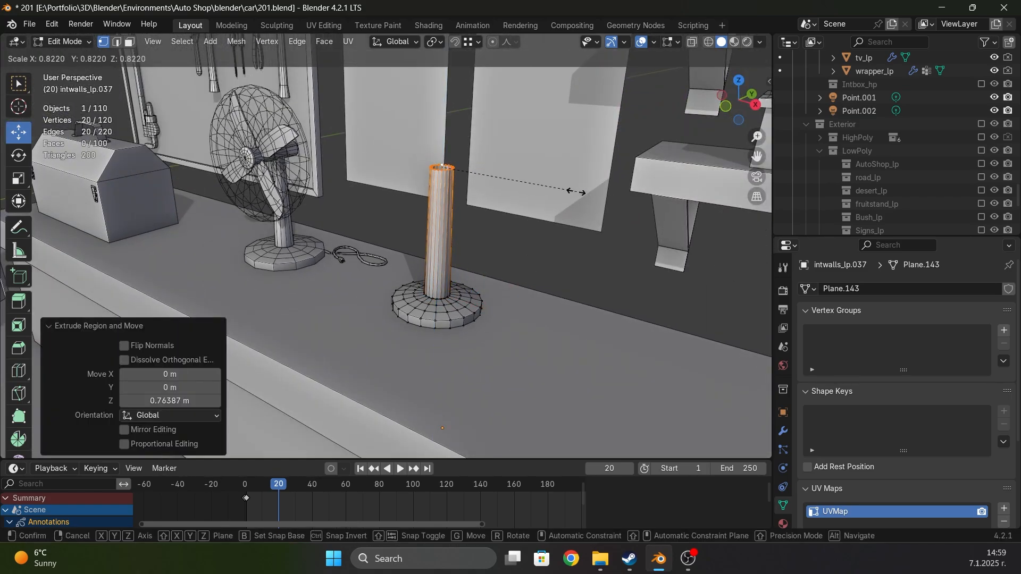
left_click(571, 191)
Duplicate the stand's upper edge ring in place, separate the copy into its own object, and open it for editing
scroll(532, 192, "up", 2)
middle_click_drag(404, 154, 495, 218, "shift")
middle_click_drag(399, 208, 510, 213)
scroll(319, 200, "up", 3)
middle_click_drag(664, 229, 488, 239, "shift")
scroll(487, 239, "down", 2)
middle_click_drag(564, 207, 461, 269, "shift")
middle_click_drag(512, 228, 413, 283, "shift")
scroll(413, 283, "up", 2)
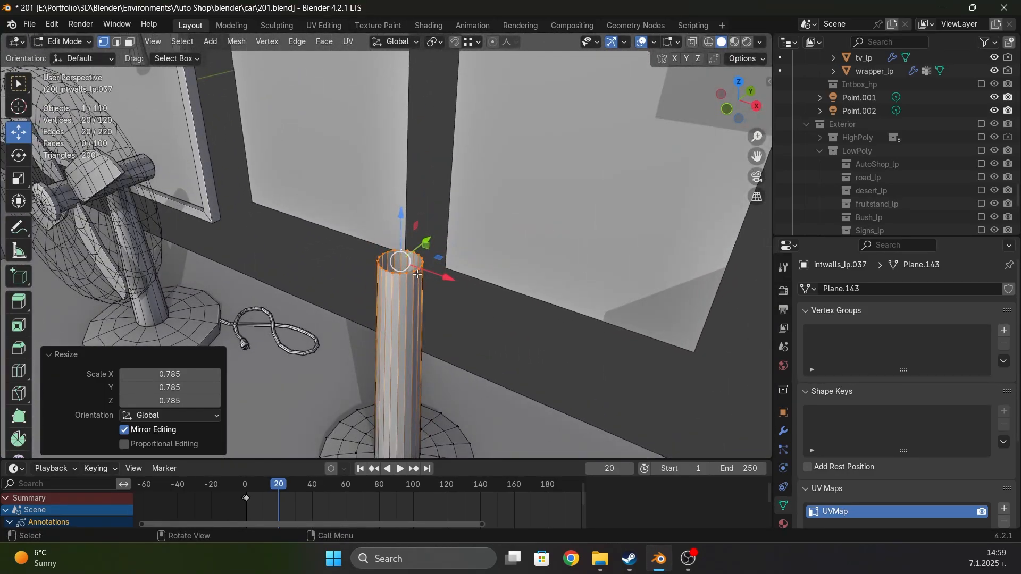
key("shift+d")
right_click(393, 277)
key("p")
left_click(394, 280)
key("Tab")
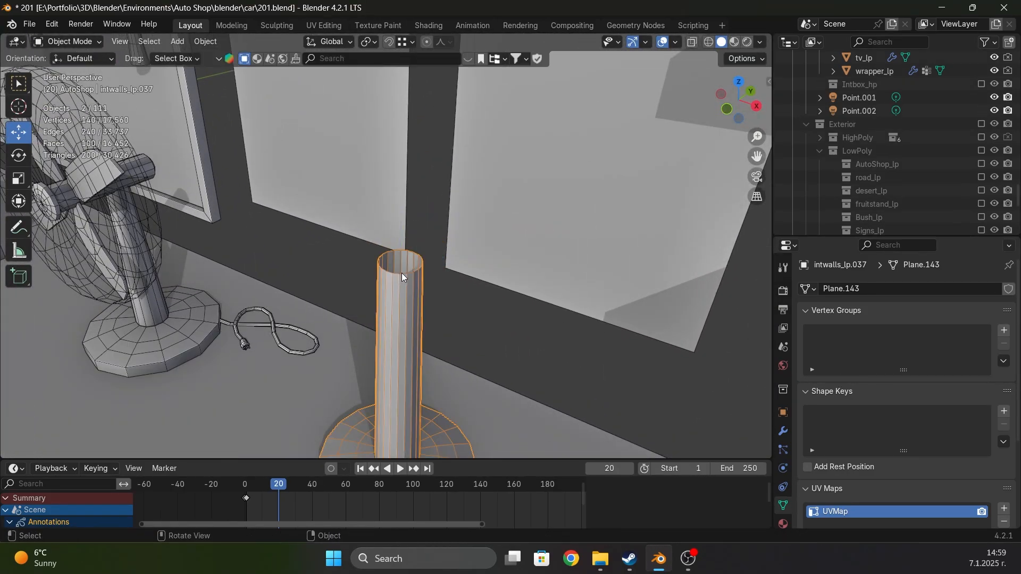
left_click(401, 273)
key("Tab")
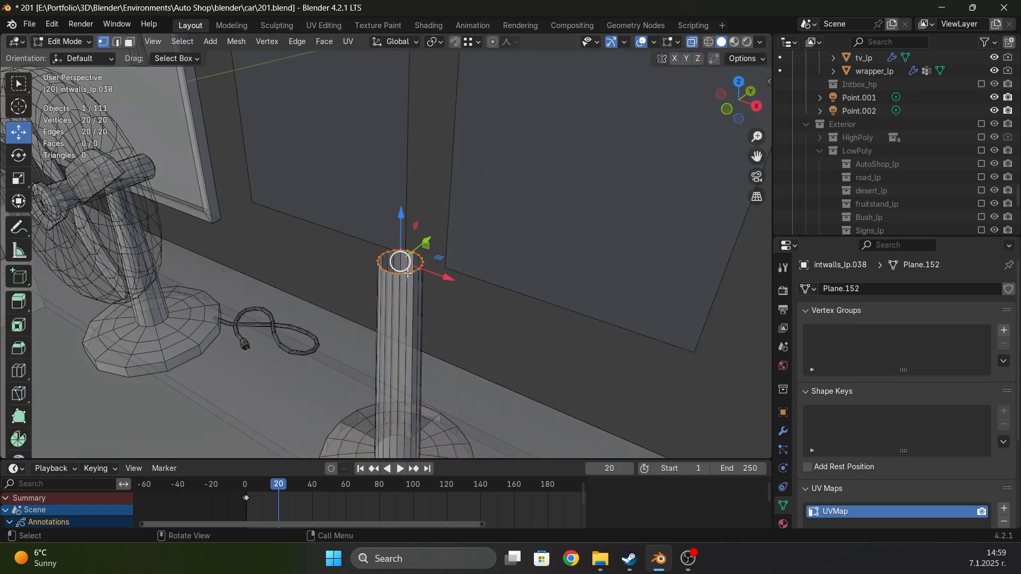
Set the pivot point to Active Element and rotate the separated ring 90° about the X axis
scroll(427, 292, "up", 2)
key("KP_7")
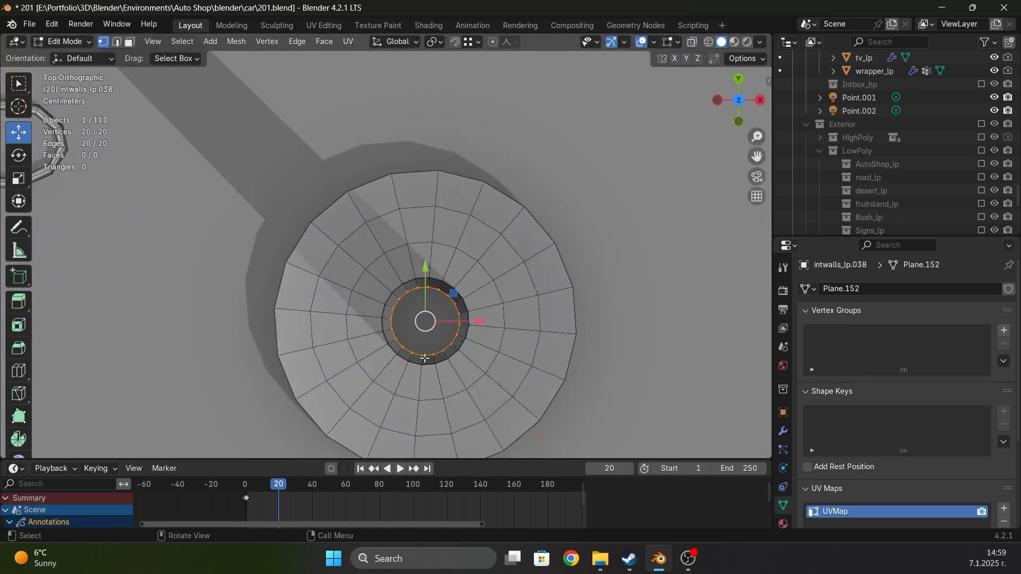
middle_click_drag(426, 362, 438, 75)
left_click(439, 47)
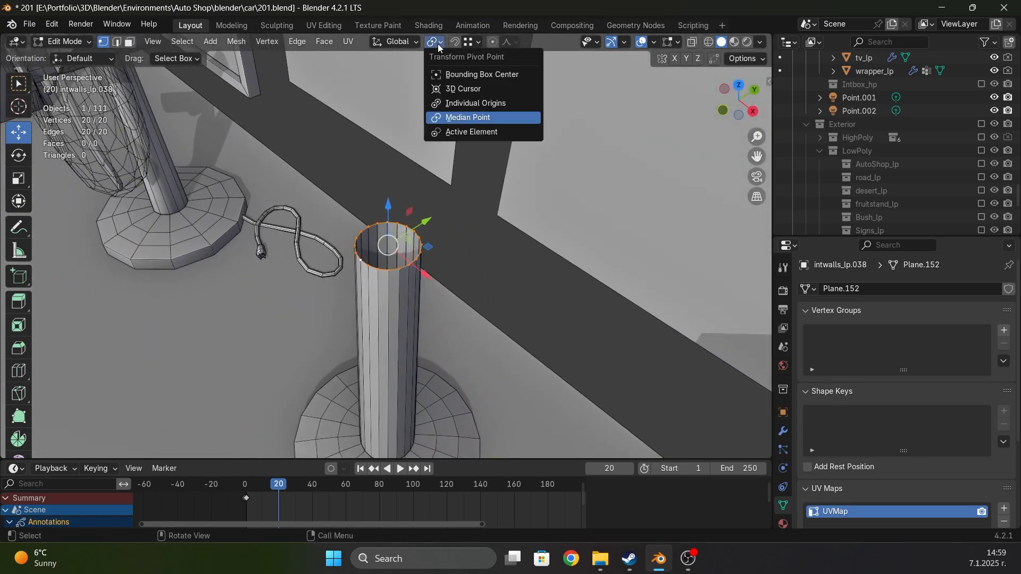
left_click(457, 133)
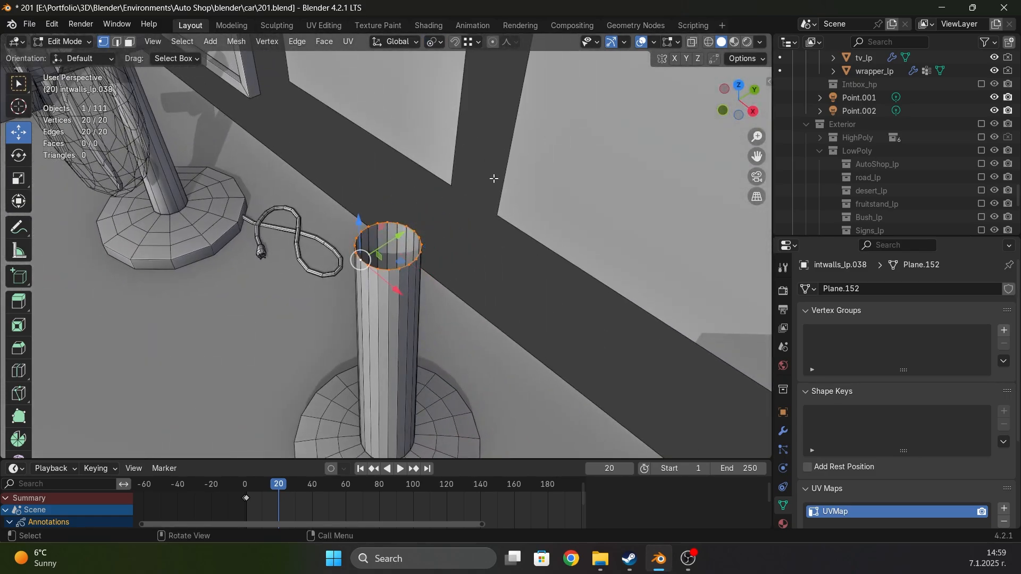
type("rx90")
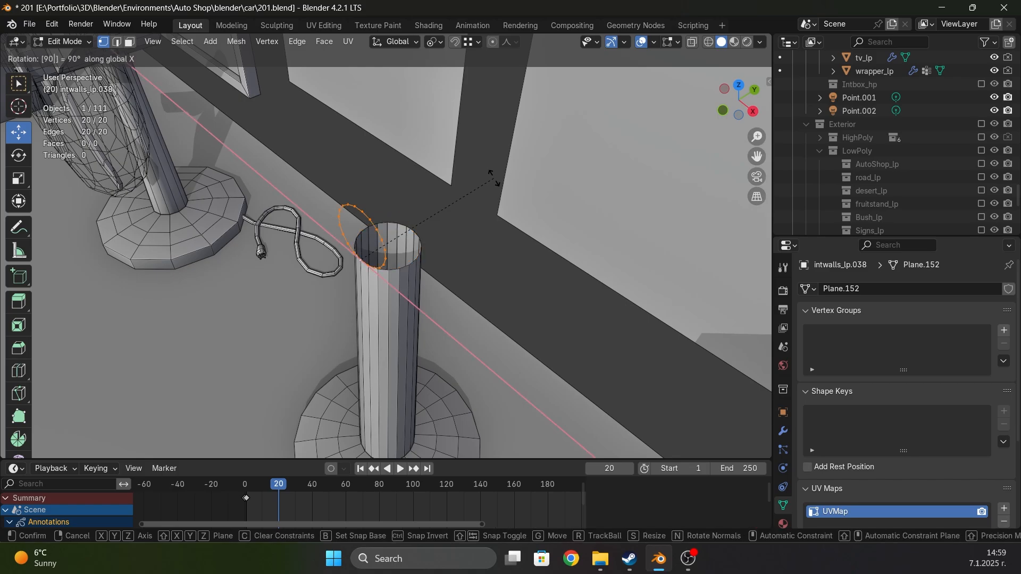
key("Return")
Extrude the upright ring about 0.17 m along Y to form a horizontal cylinder above the stand
middle_click_drag(431, 231, 357, 285)
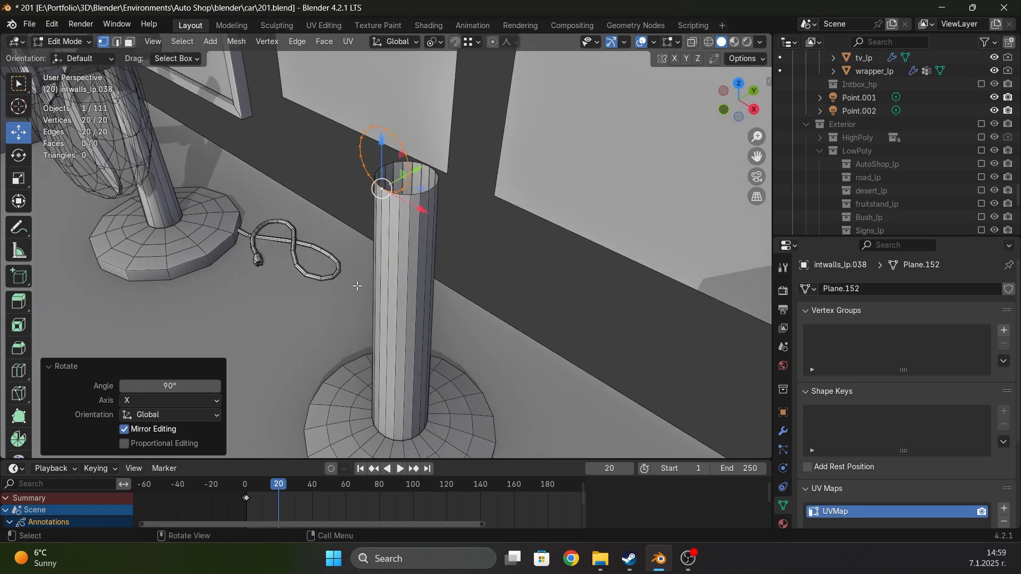
middle_click_drag(380, 188, 310, 218)
middle_click_drag(448, 259, 456, 272)
key("e")
key("y")
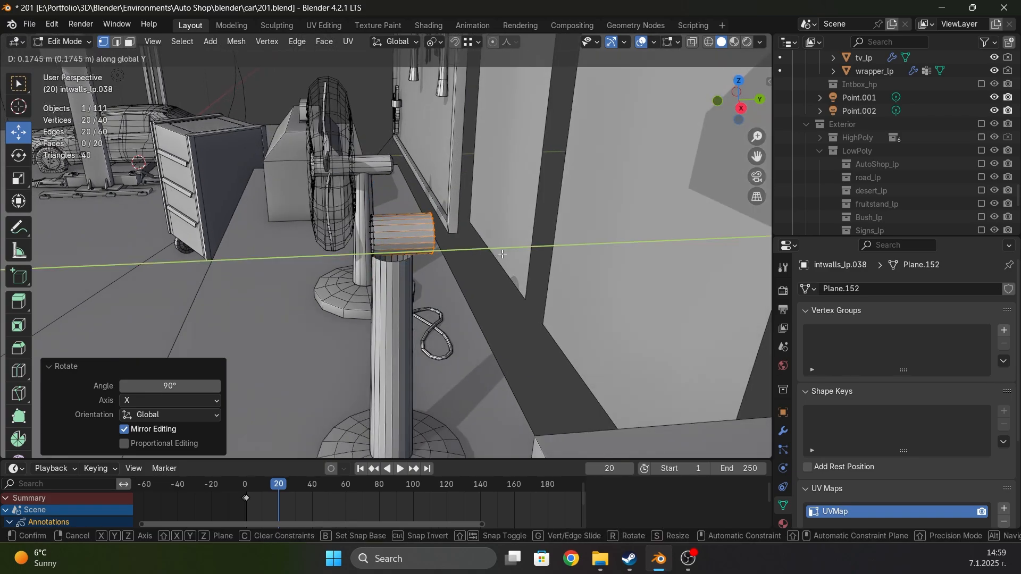
left_click(502, 254)
Select the horizontal cylinder's front ring and move it about 0.19 m along negative Y to lengthen the housing
key("alt+z")
left_click_drag(396, 285, 337, 187)
key("alt+z")
middle_click_drag(394, 205, 421, 286)
scroll(476, 289, "up", 3)
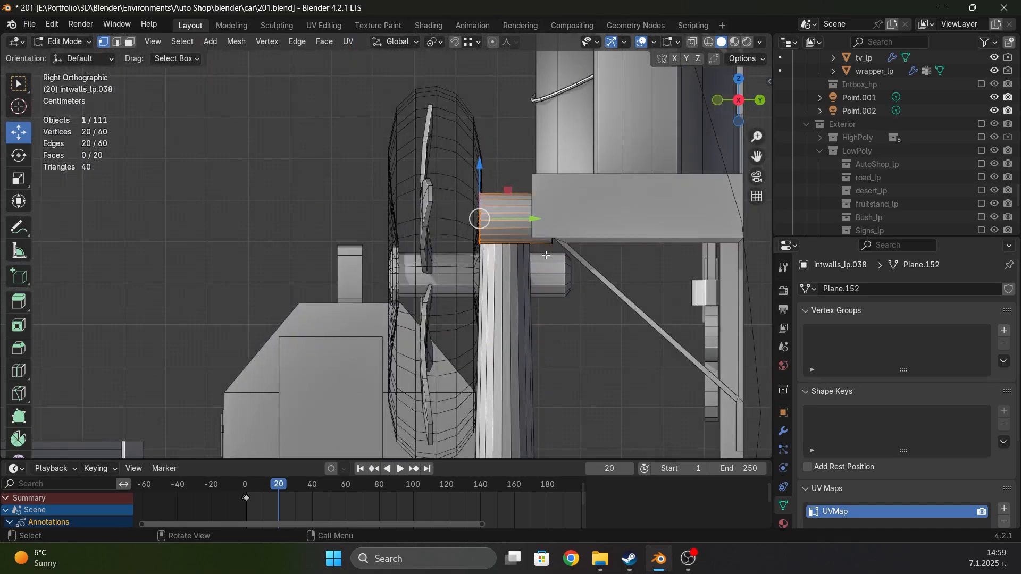
key("g")
key("y")
left_click(395, 254)
Extrude the housing's front ring outward at scale 1.202, and extrude it about 0.015 m along negative Y to form a rim
key("e")
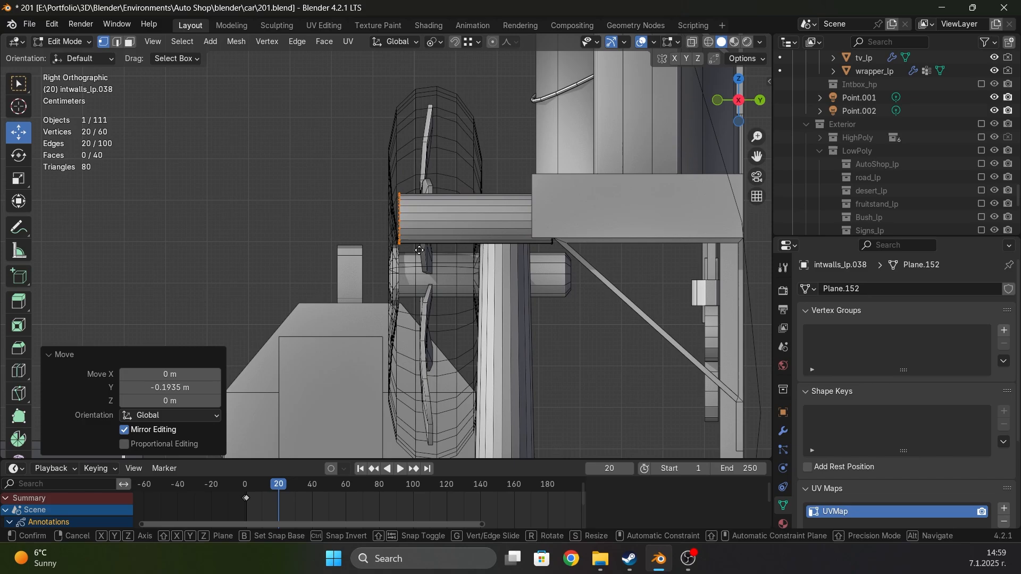
key("s")
left_click(448, 241)
key("e")
key("y")
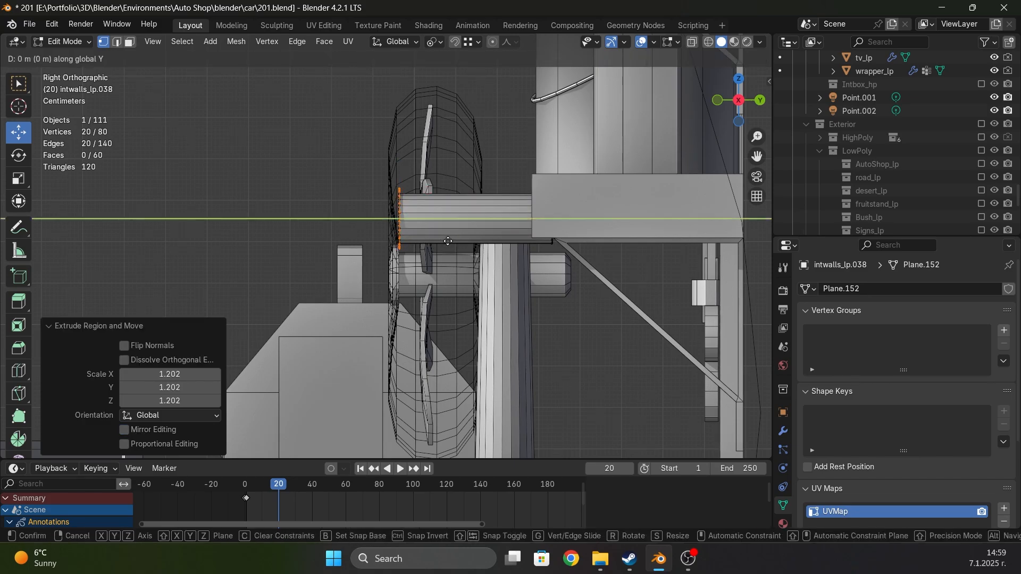
left_click(395, 239)
Extrude the rim about 0.018 m further along negative Y and scale the new ring to 0.525 for a tapered cap
key("e")
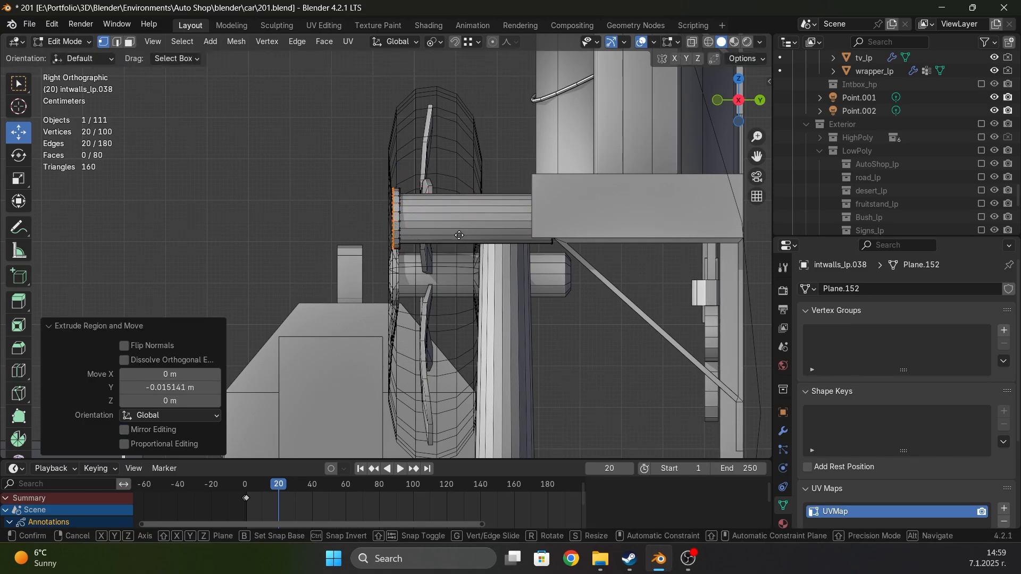
key("y")
left_click(450, 235)
middle_click_drag(469, 218, 559, 222)
key("s")
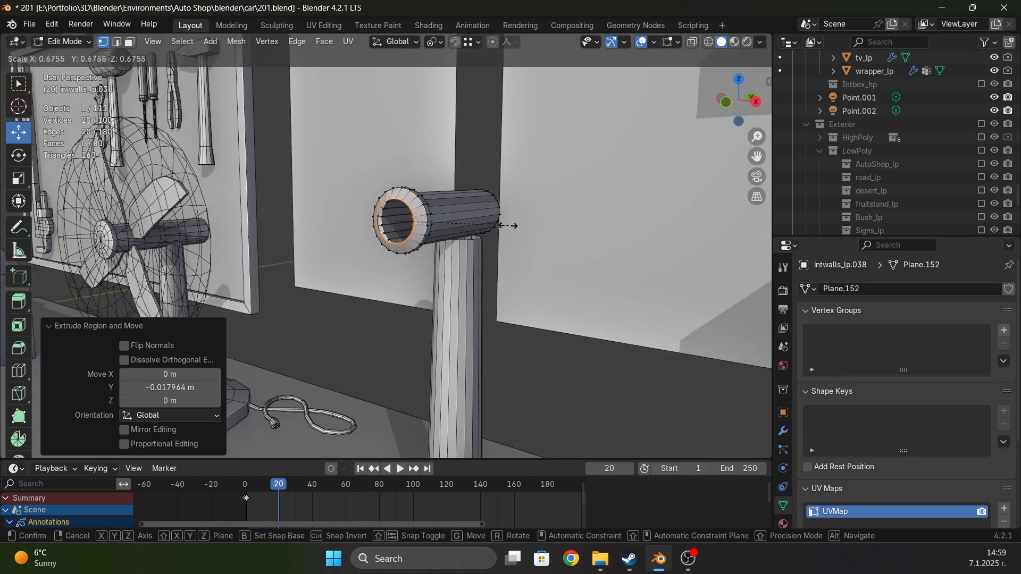
left_click(476, 228)
Add one centred loop cut around the tapered front cap and close its opening by merging the inner ring at center
scroll(462, 208, "up", 4)
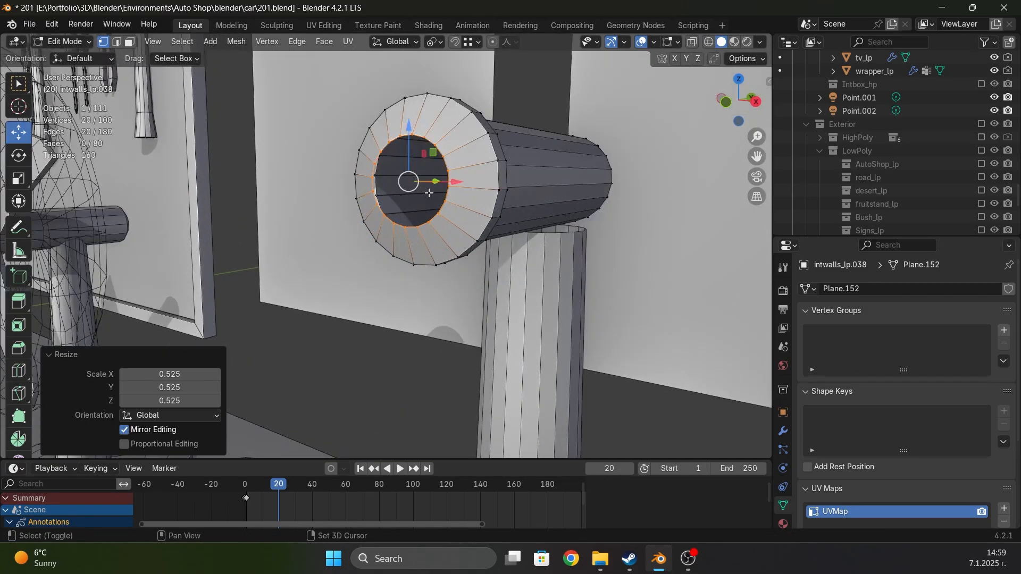
middle_click_drag(428, 192, 478, 207, "shift")
key("ctrl+r")
left_click(471, 182)
right_click(471, 183)
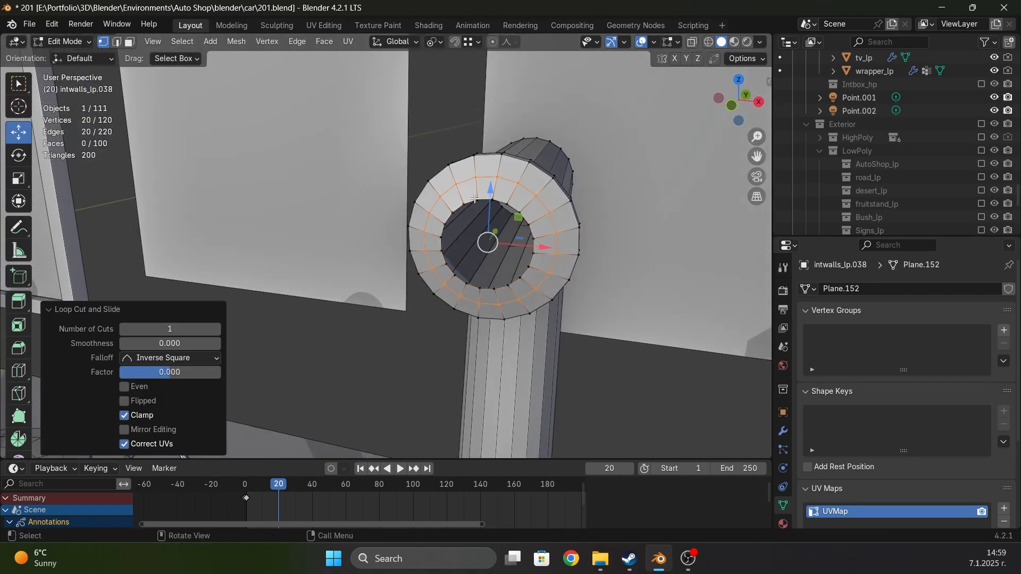
left_click(475, 199, "alt")
key("s")
right_click(585, 192)
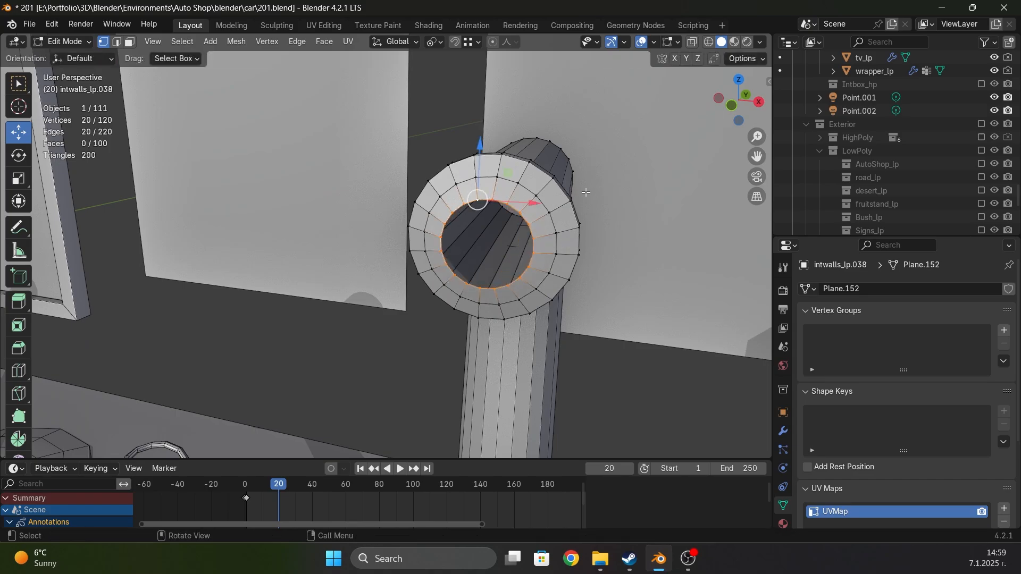
key("m")
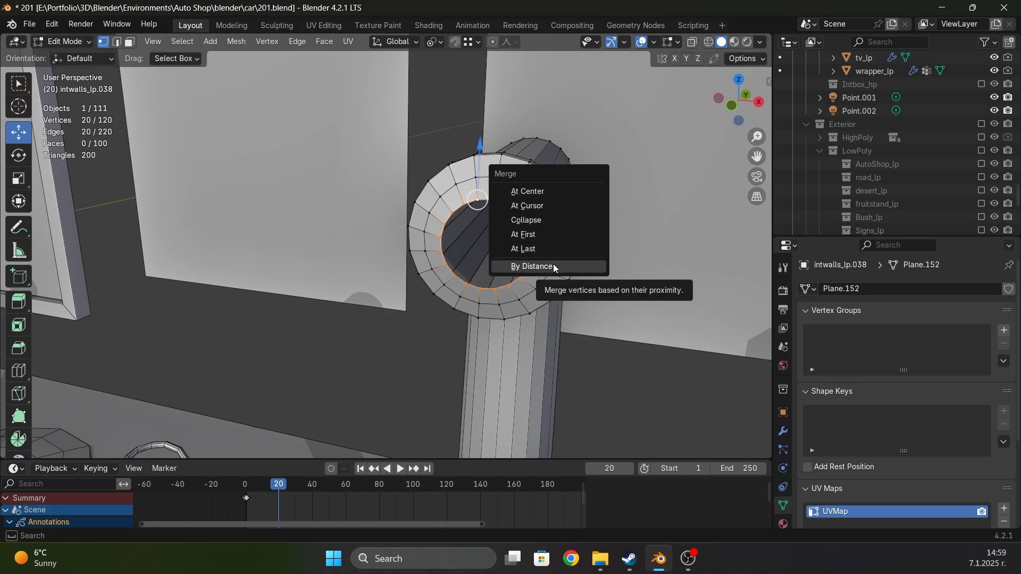
left_click(538, 192)
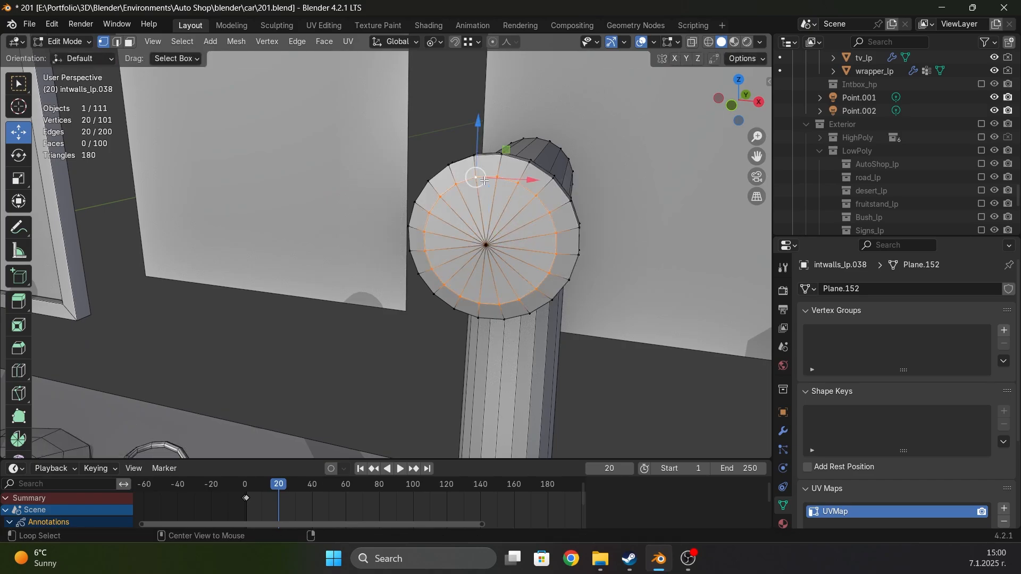
Slide the front cap's middle edge loop inward with a factor of 0.377
key("g")
key("g")
left_click(609, 190)
key("KP_3")
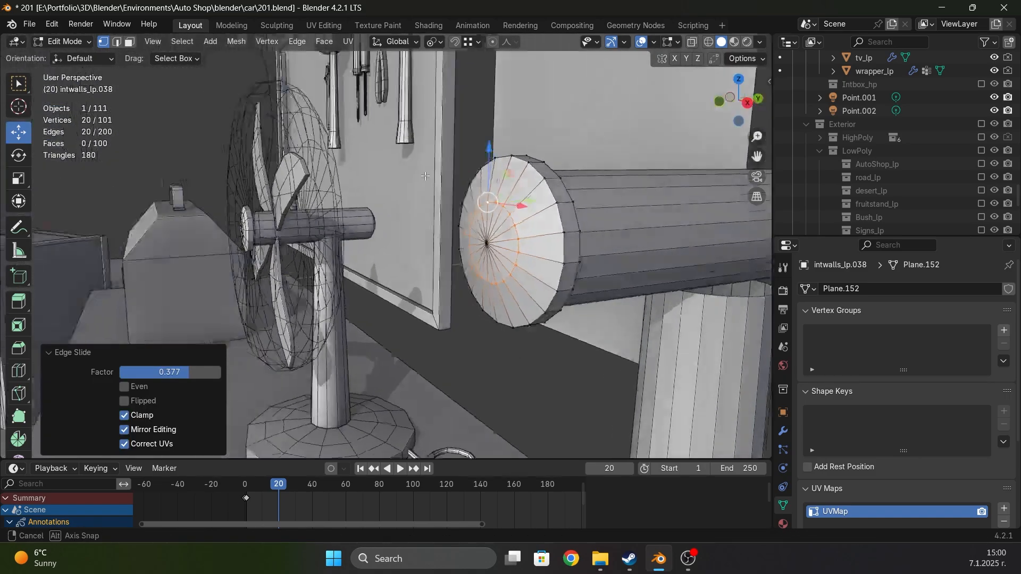
key("Tab")
mouse_move(511, 179)
middle_mouse_down()
mouse_move(527, 250)
mouse_move(487, 149)
mouse_move(561, 234)
mouse_move(398, 237)
mouse_move(517, 189)
middle_mouse_up()
Scale the entire motor housing mesh slightly relative to the stand in front view
key("Tab")
key("a")
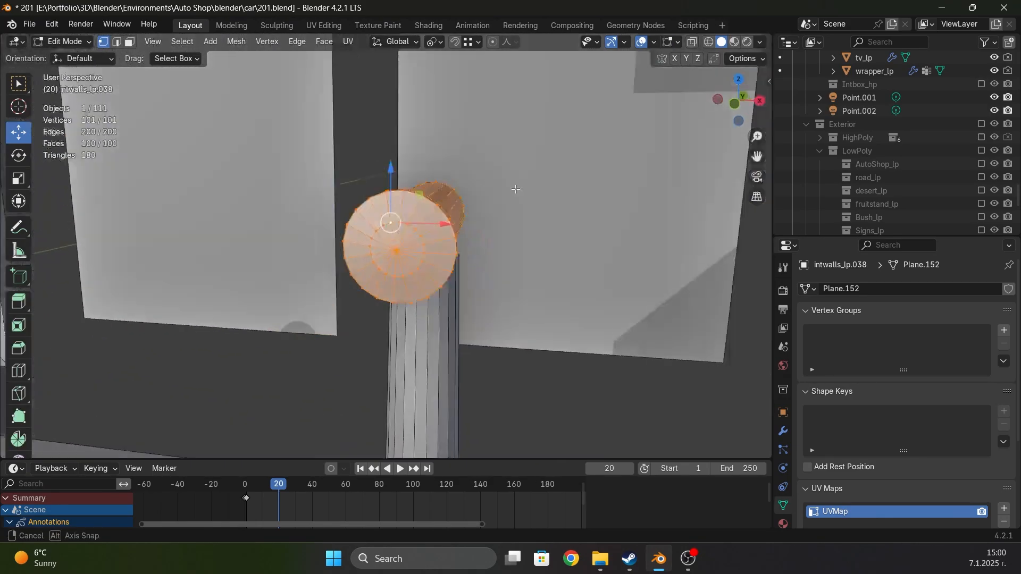
key("KP_1")
scroll(448, 210, "down", 5)
middle_click_drag(418, 214, 349, 266, "shift")
key("s")
left_click(729, 217)
scroll(345, 295, "up", 5)
key("Tab")
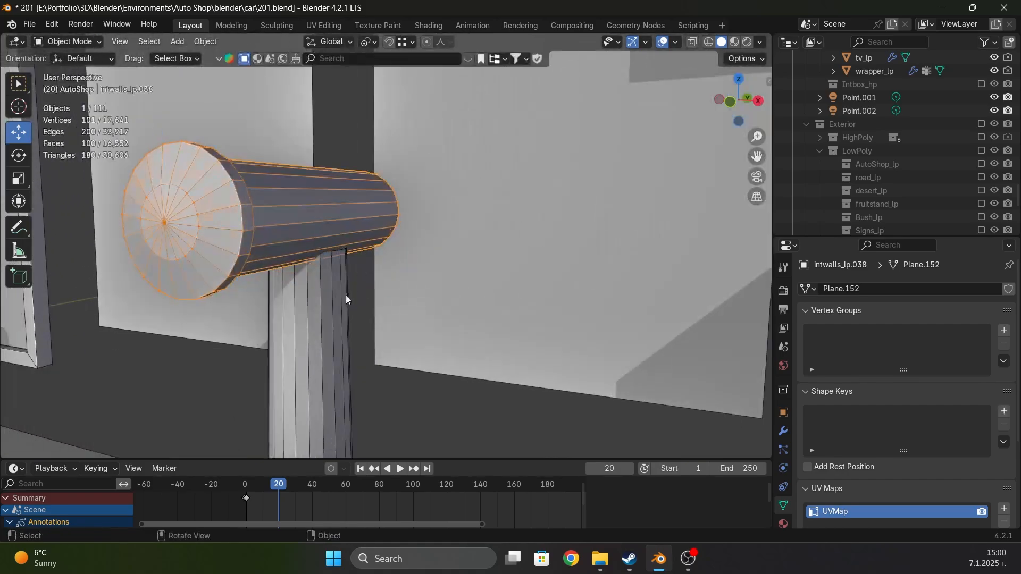
Set the pivot point to Median Point and scale down the stand's upper edge ring to narrow it under the housing
left_click(344, 294)
key("Tab")
left_click(331, 251, "alt")
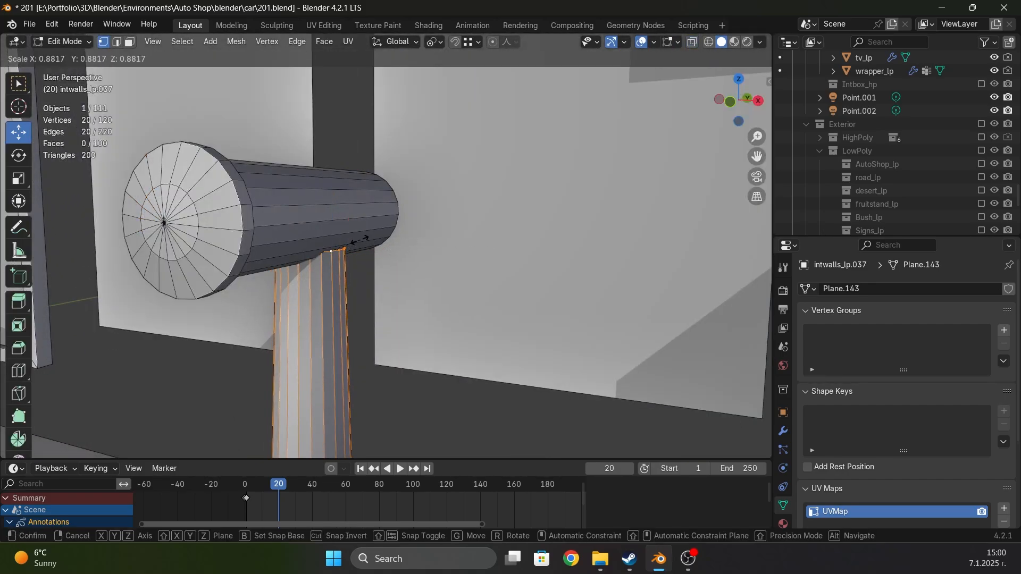
left_click(435, 41)
left_click(452, 129)
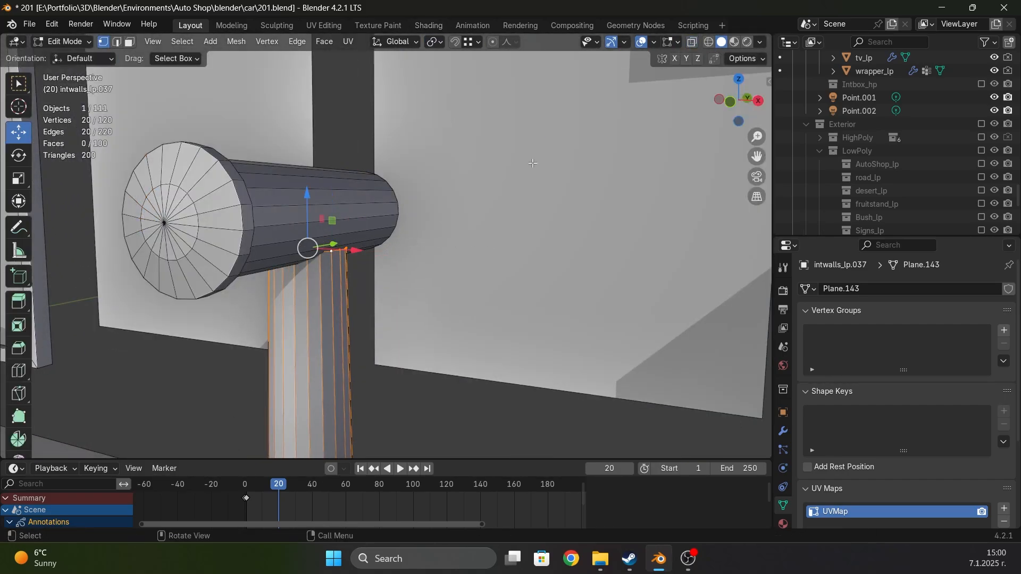
key("s")
left_click(59, 247, "shift")
key("Tab")
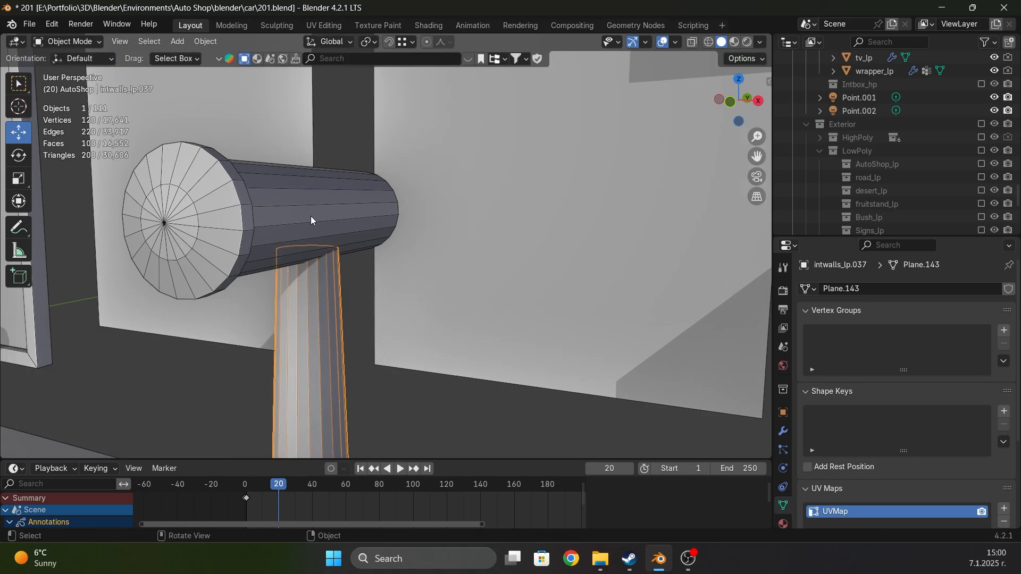
Save the file and snap the 3D cursor to the centre vertex of the housing's front cap
middle_click_drag(312, 221, 416, 233)
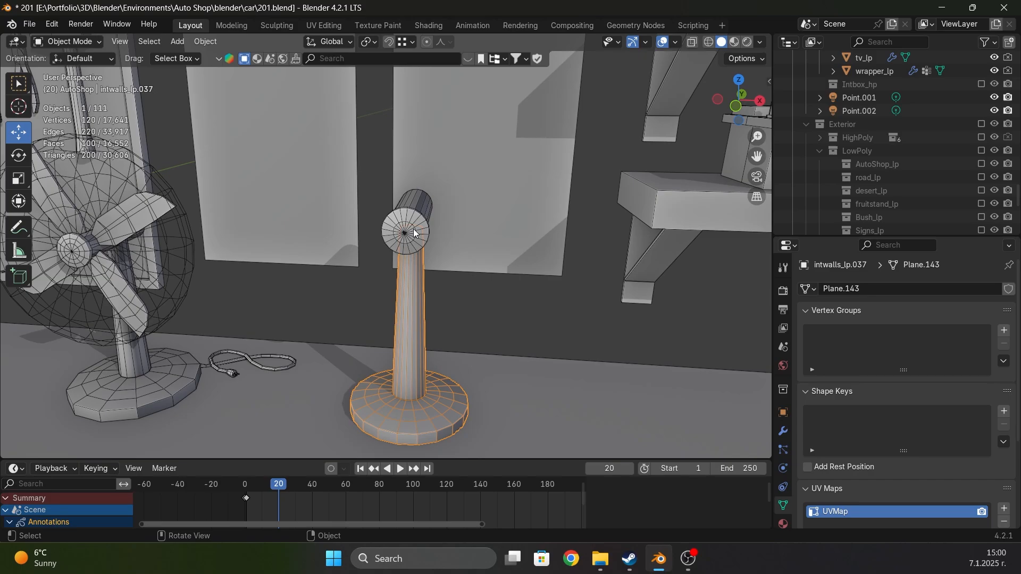
middle_click_drag(414, 229, 375, 279)
scroll(375, 279, "up", 3)
left_click(372, 316)
middle_click_drag(370, 318, 382, 280)
scroll(378, 277, "down", 2)
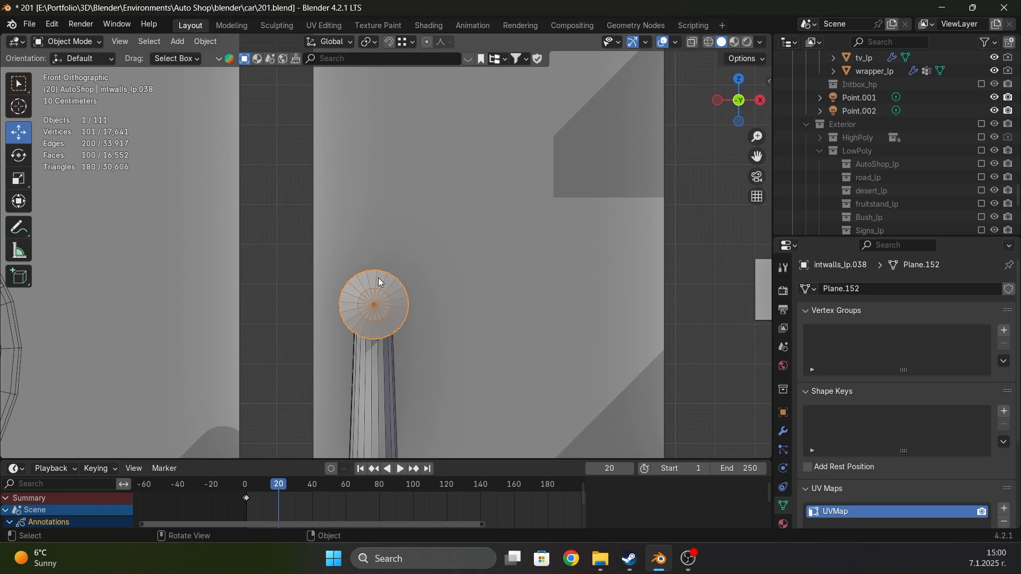
key("Tab")
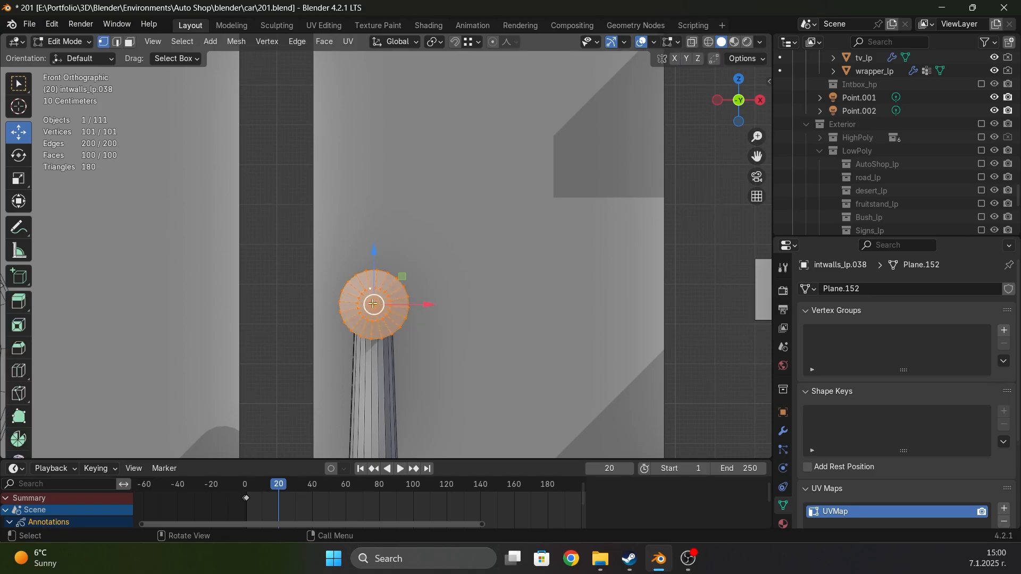
left_click(373, 304)
scroll(425, 272, "up", 2)
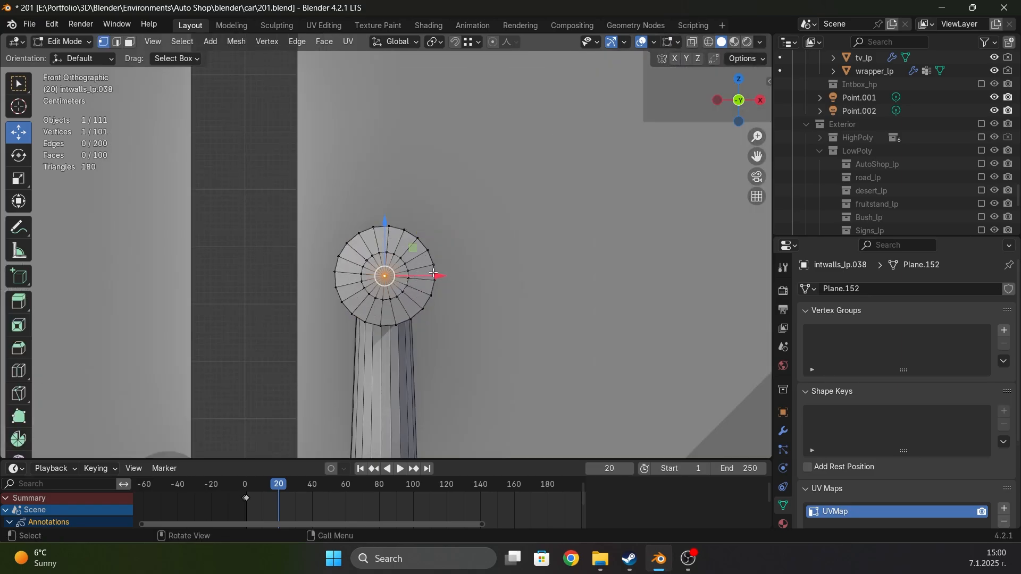
key("shift+a")
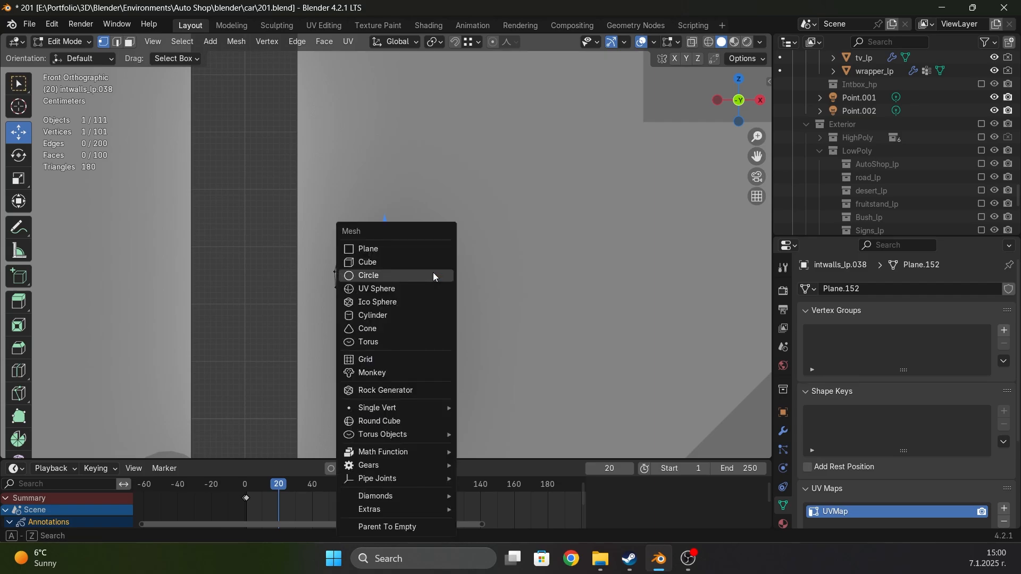
key("ctrl+s")
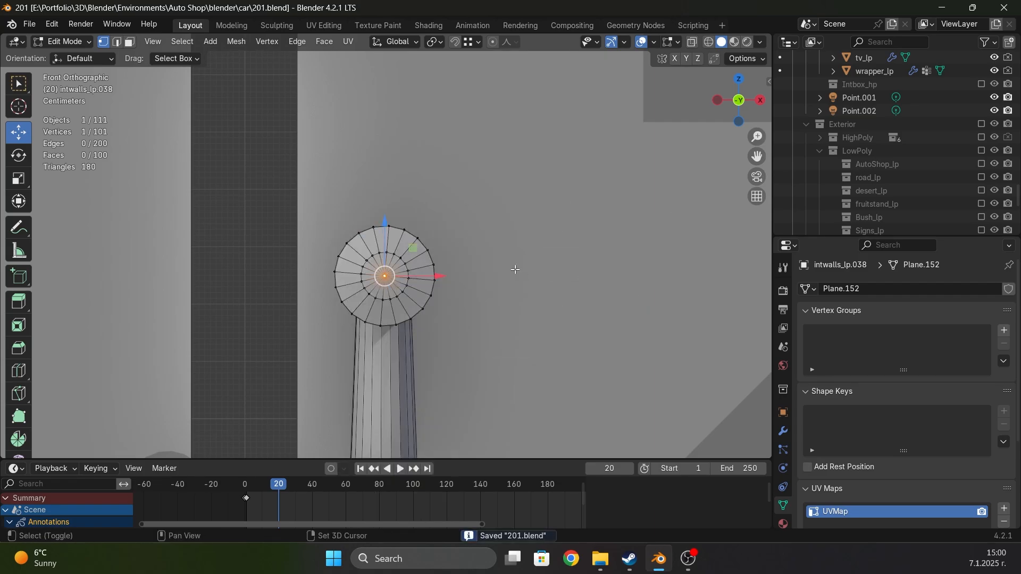
key("shift+s")
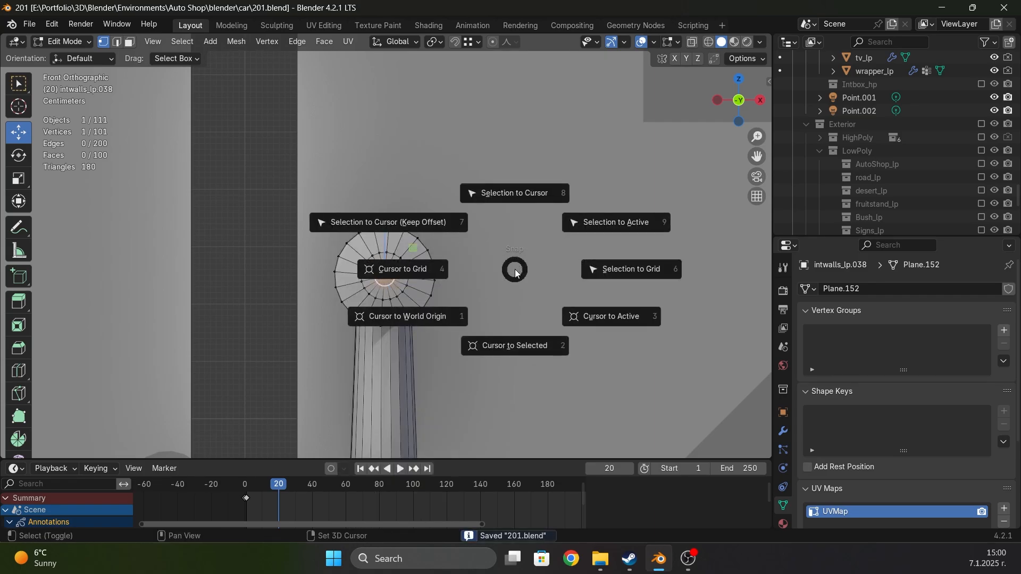
left_click(500, 333)
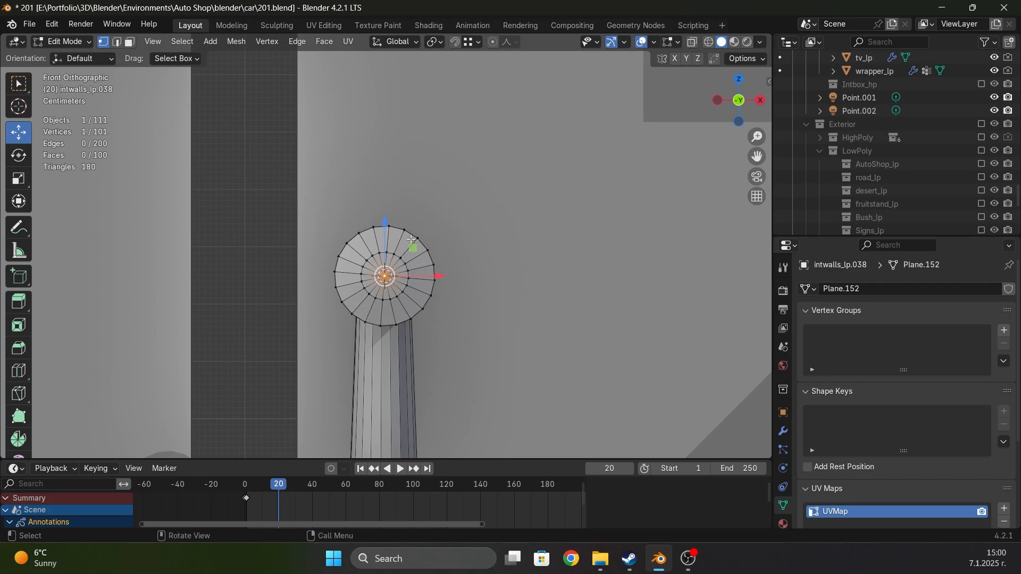
Duplicate a three-vertex stretch of the housing's front rim edge and offset the copy about 0.047 m along Y
key("Tab")
middle_click_drag(411, 239, 152, 393)
key("Tab")
scroll(151, 394, "up", 2)
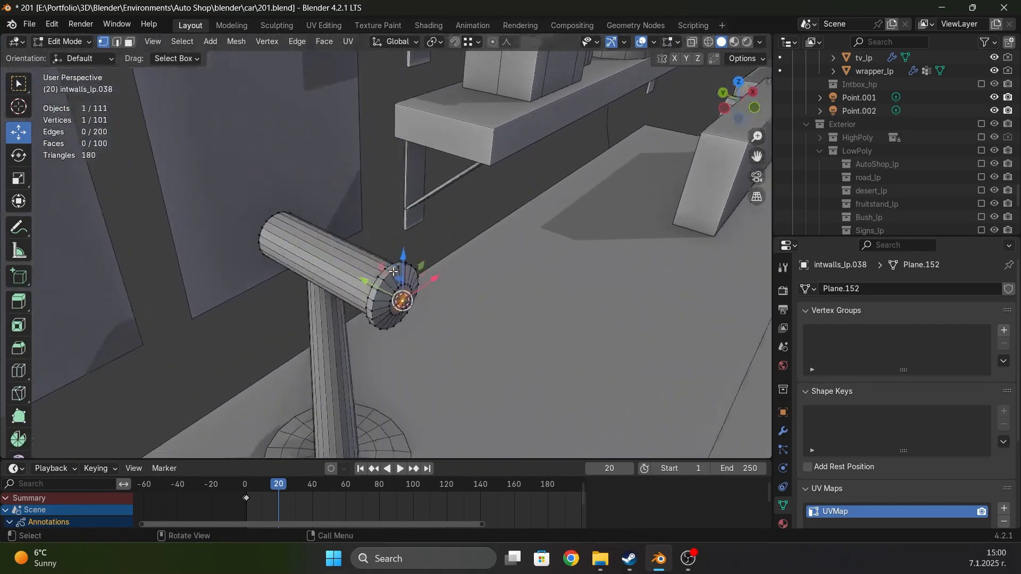
middle_click_drag(367, 301, 397, 282, "shift")
scroll(396, 282, "up", 2)
scroll(405, 284, "up", 3)
left_click(422, 295)
left_click(394, 358, "ctrl")
middle_click_drag(393, 358, 458, 321)
key("shift+d")
key("y")
left_click(424, 330)
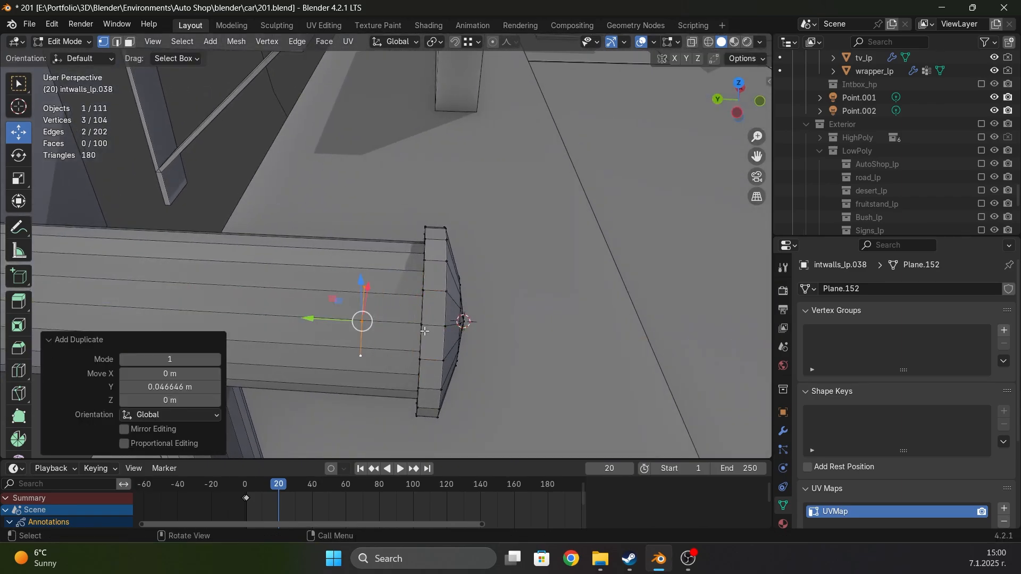
Separate the duplicated edges into their own object and open it for editing
key("p")
left_click(424, 330)
key("Tab")
left_click(362, 317)
middle_click_drag(362, 316, 487, 276)
key("Tab")
Reposition the separated edges on the housing surface along Z, and shift them about 0.008 m along X
key("a")
key("g")
key("z")
left_click(462, 205)
middle_click_drag(461, 202, 447, 248)
key("g")
key("z")
left_click(431, 369)
key("g")
key("x")
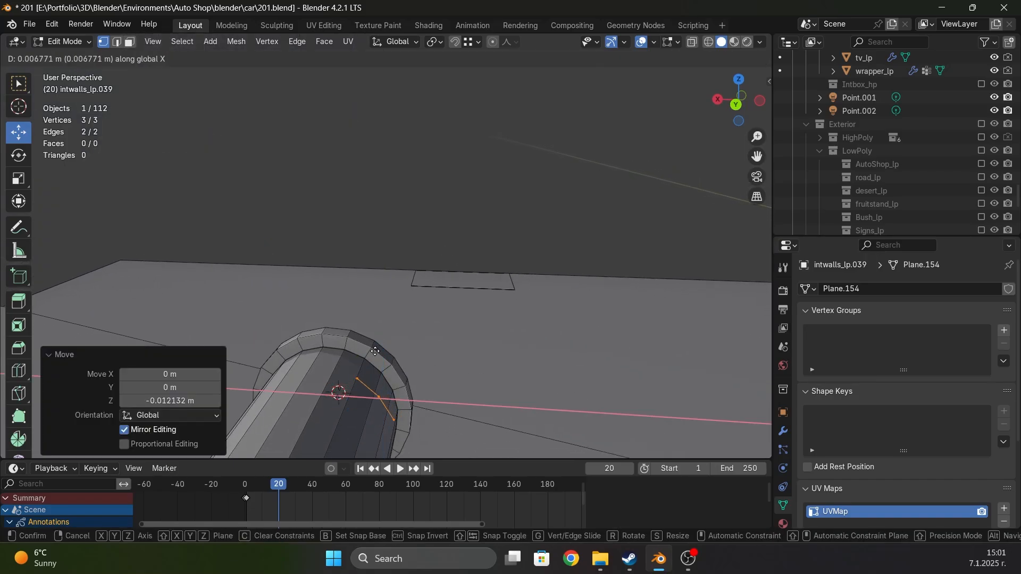
left_click(370, 349)
Extrude the edges diagonally up and away from the housing into a fan blade, and scale the blade's outer end to 1.815
middle_click_drag(370, 349, 261, 367)
key("KP_1")
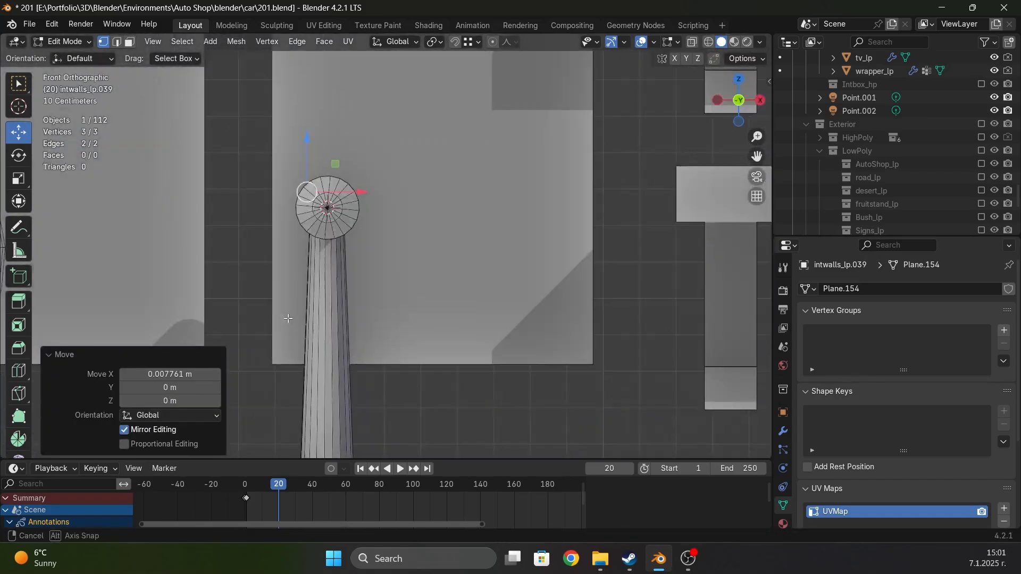
middle_click_drag(317, 207, 359, 297, "shift")
key("alt+z")
scroll(358, 297, "up", 2)
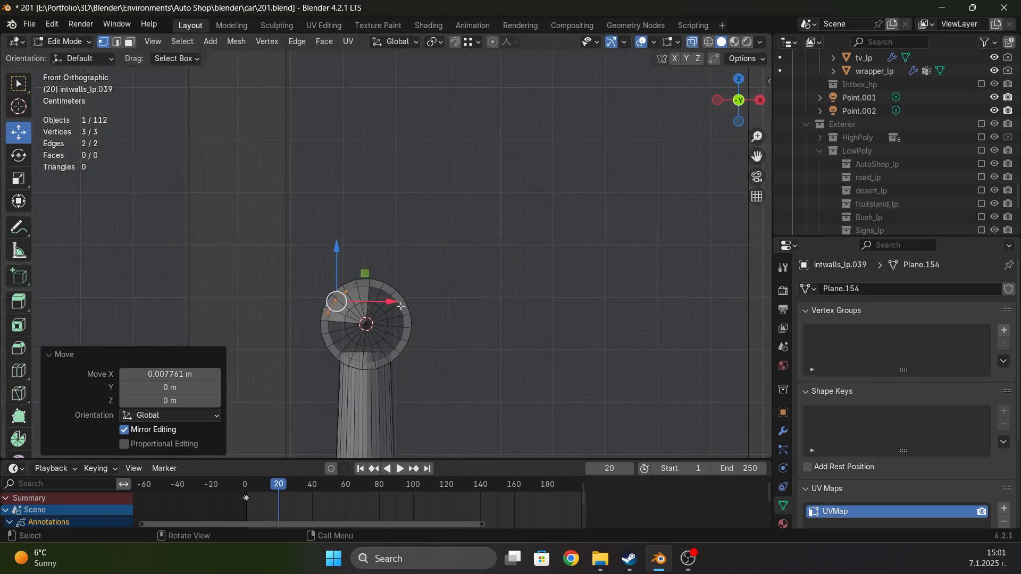
key("e")
left_click(314, 197)
key("s")
left_click(366, 167)
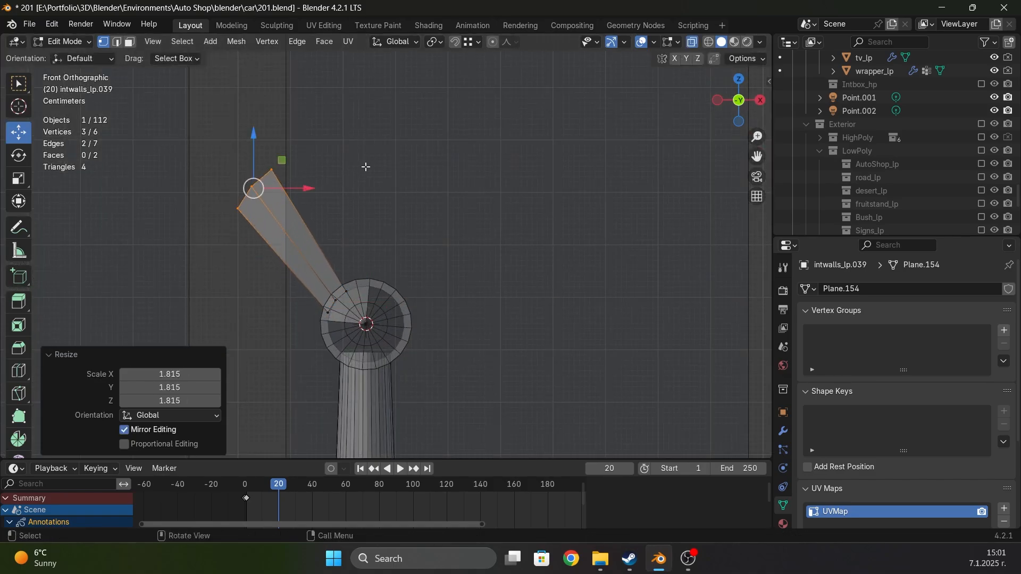
Slide the blade tip's lower corner vertex inward along its edge to bevel the tip's outline
left_click(234, 217)
key("g")
key("g")
left_click(238, 213)
key("g")
key("g")
left_click(247, 225)
Add two evenly spaced loop cuts across the blade and move them along Y to curve it
key("ctrl+r")
scroll(298, 244, "up", 1)
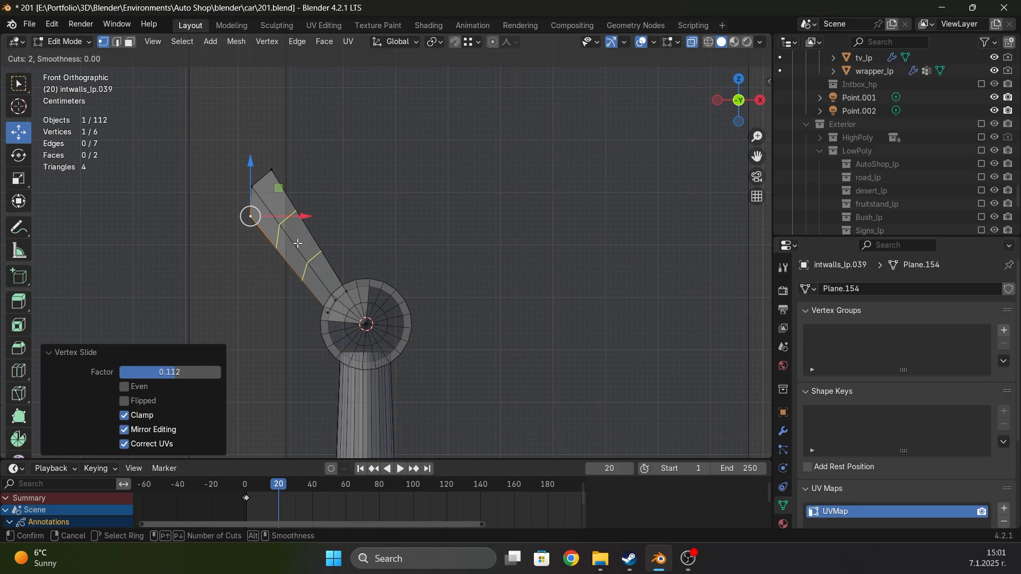
left_click(298, 243)
right_click(301, 237)
middle_click_drag(289, 247, 372, 234)
key("g")
key("y")
left_click(463, 226)
Extrude the whole blade along Y to give it thickness
key("a")
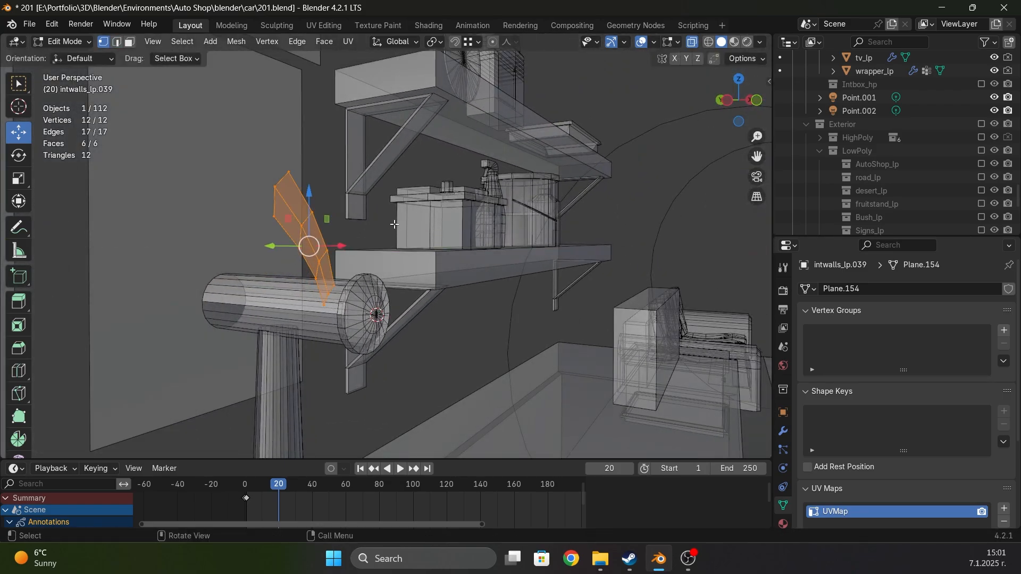
middle_click_drag(462, 226, 473, 226)
key("e")
key("y")
left_click(379, 225)
key("Tab")
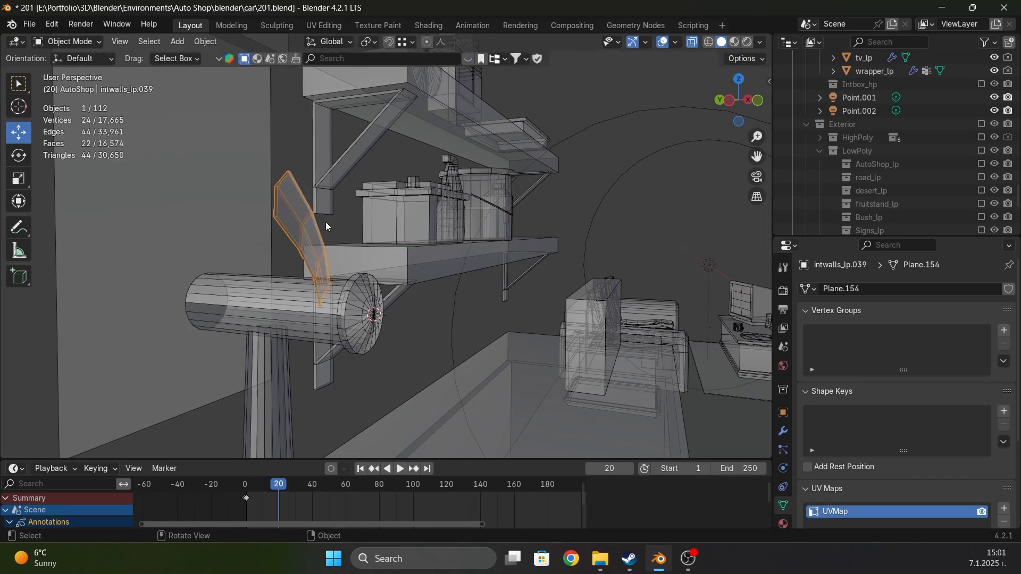
Spin the whole fan blade around the motor housing's centre on the Y axis with 12 steps
key("KP_Decimal")
key("KP_1")
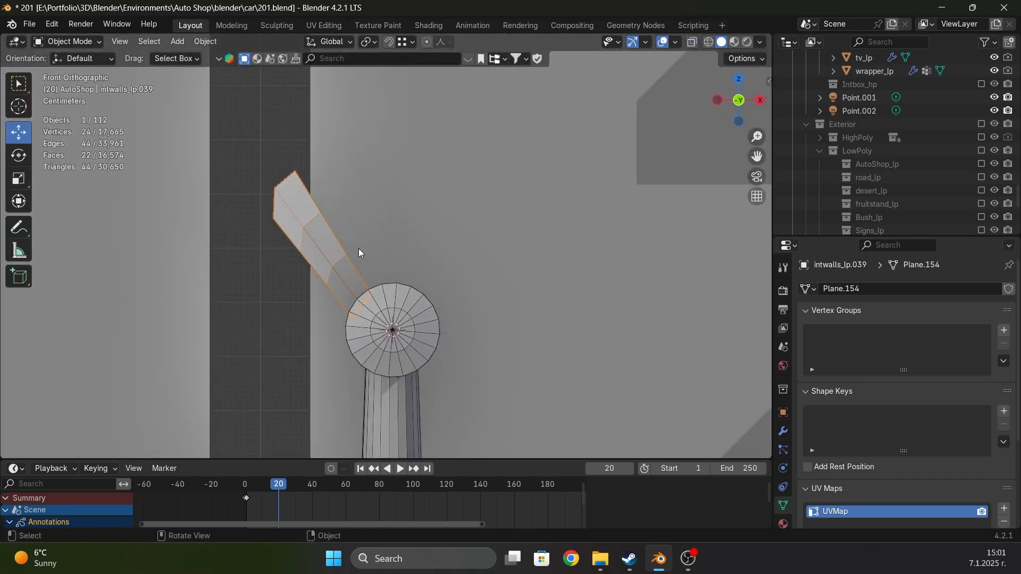
key("a")
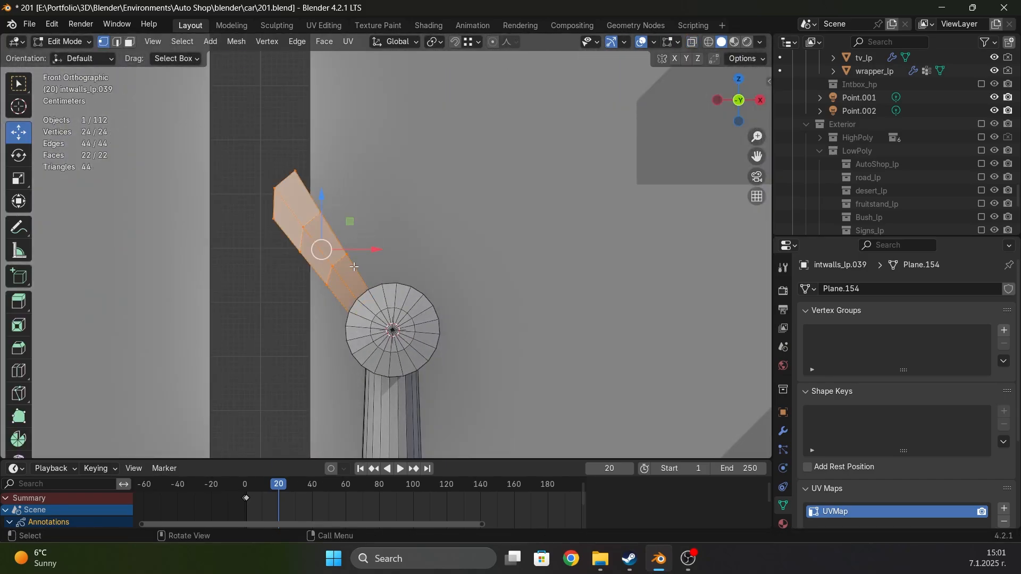
middle_click_drag(340, 263, 275, 262)
scroll(19, 319, "down", 2)
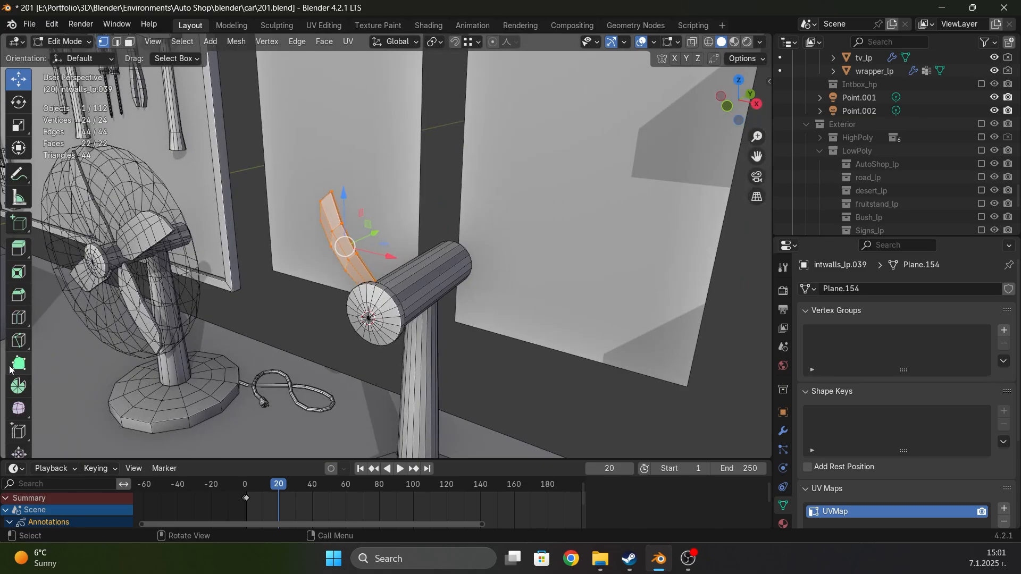
left_click(19, 387)
scroll(275, 308, "up", 2)
key("KP_1")
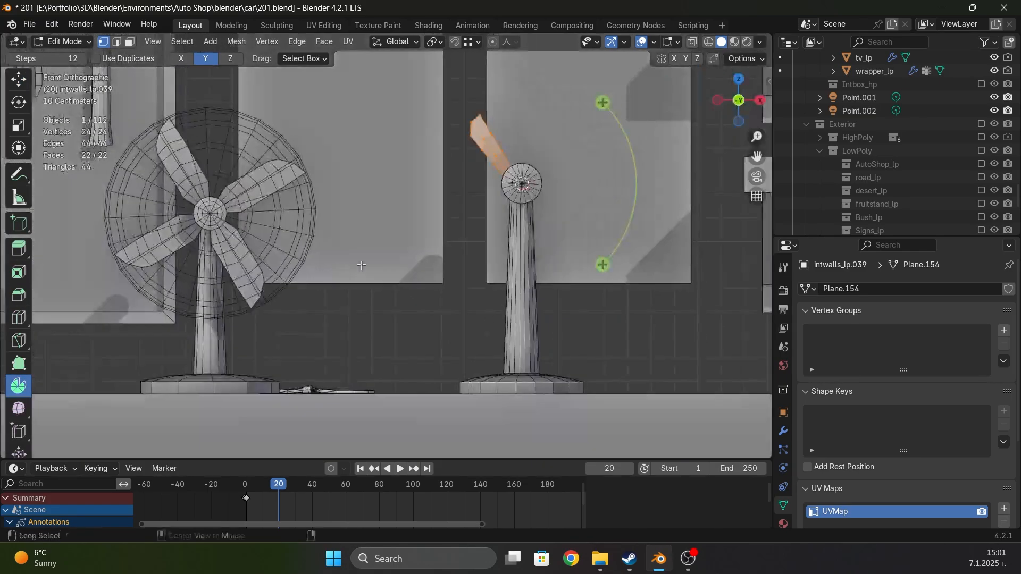
middle_click_drag(360, 264, 421, 234)
key("KP_1")
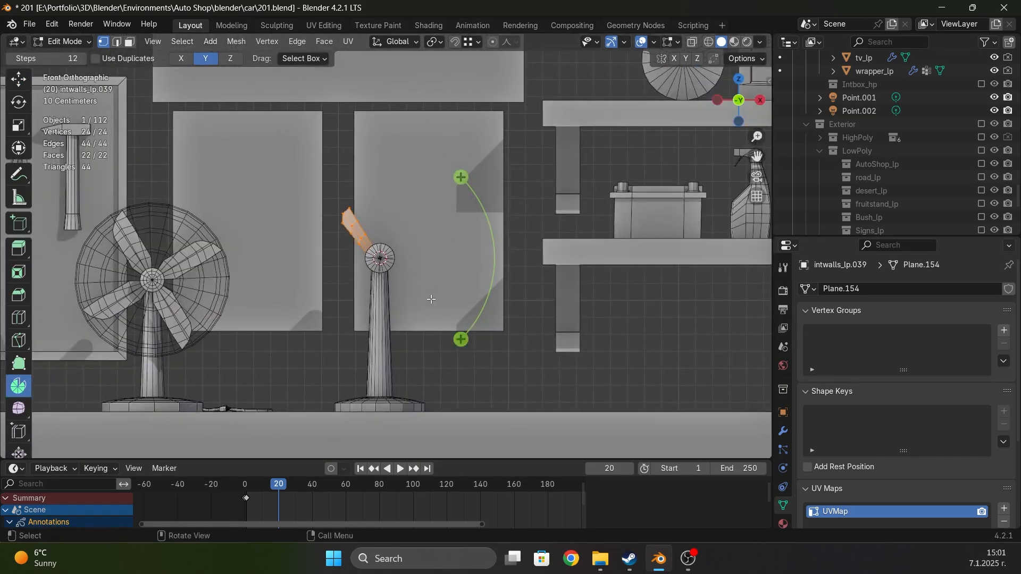
scroll(431, 300, "up", 2)
scroll(389, 261, "up", 1)
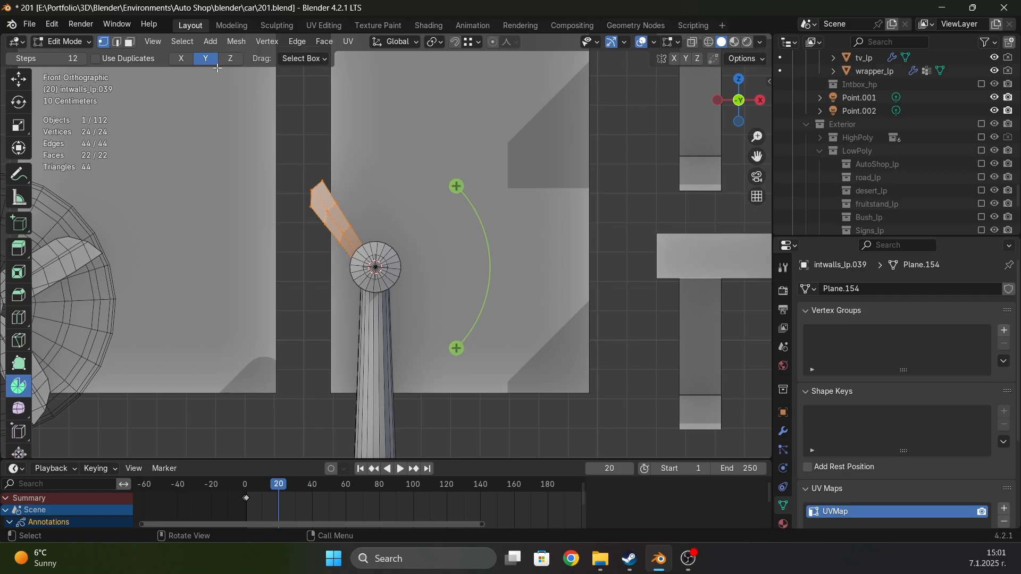
left_click(182, 59)
left_click(239, 59)
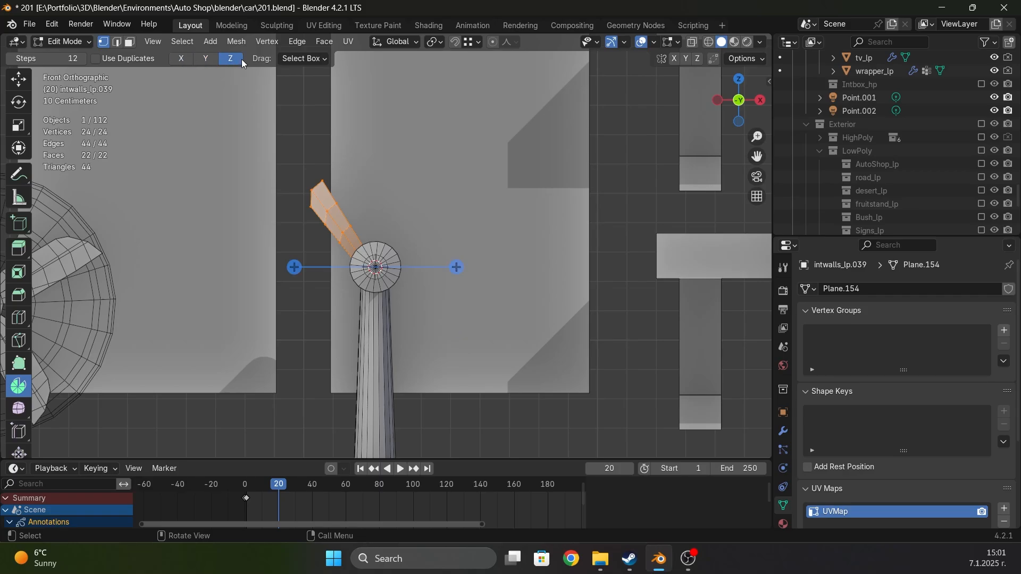
left_click(205, 61)
scroll(469, 180, "down", 1)
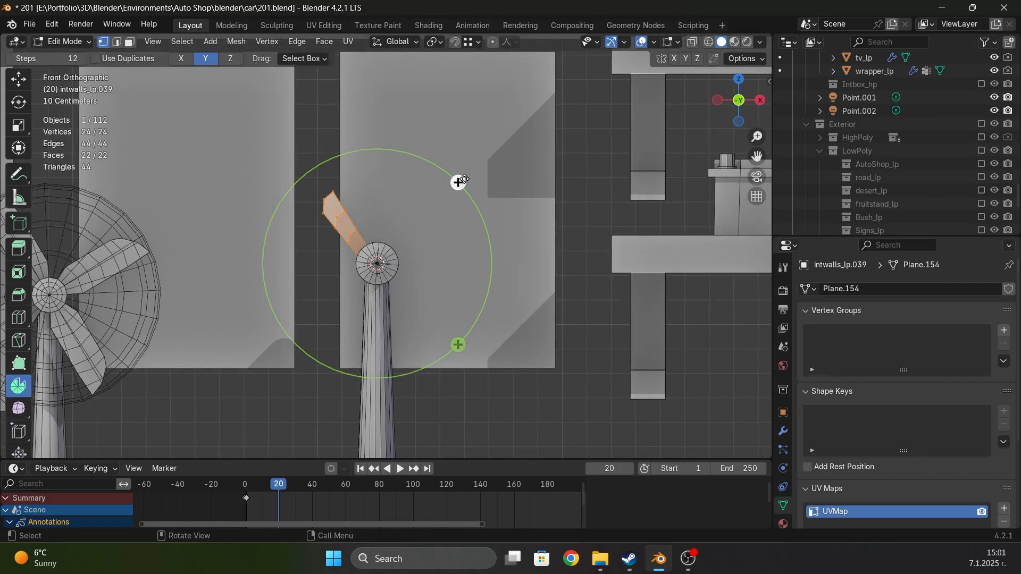
left_click_drag(459, 183, 423, 351)
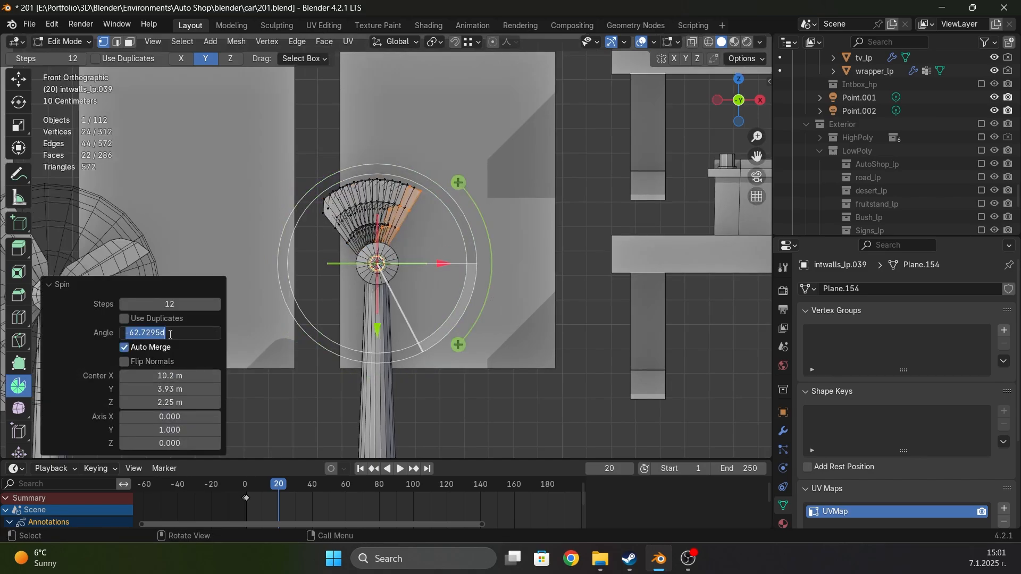
Set the spin angle to -360° and the steps to 4, with Use Duplicates left off
key("Return")
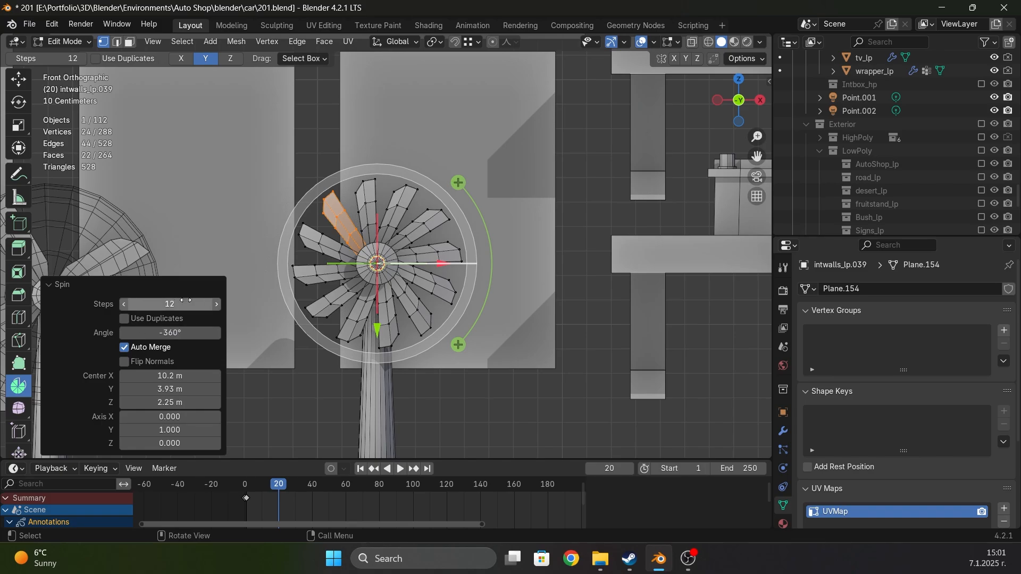
left_click(124, 304)
left_click(123, 303)
left_click(124, 304)
left_click(124, 304)
left_click(123, 304)
left_click(123, 303)
left_click(124, 303)
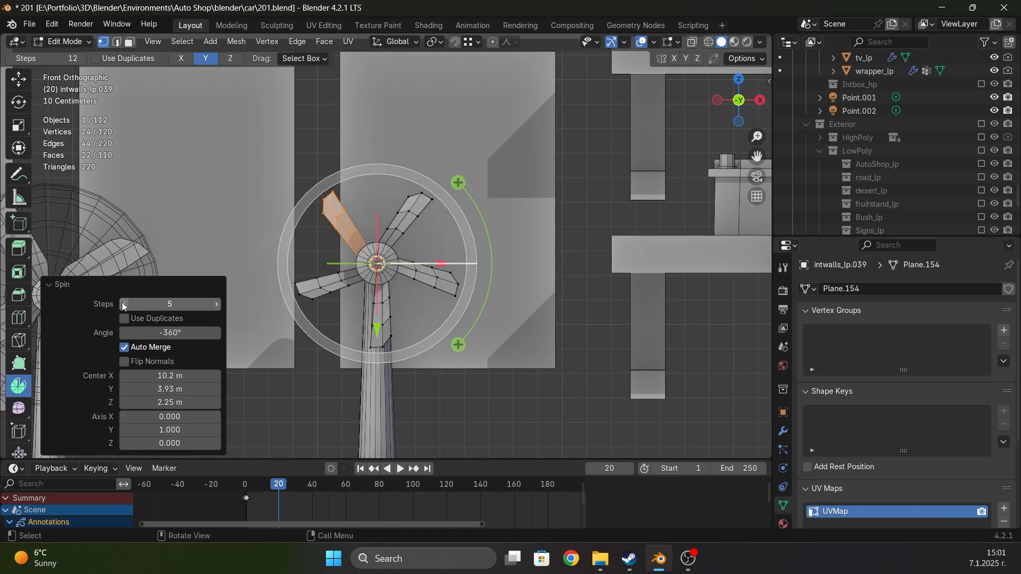
left_click(123, 304)
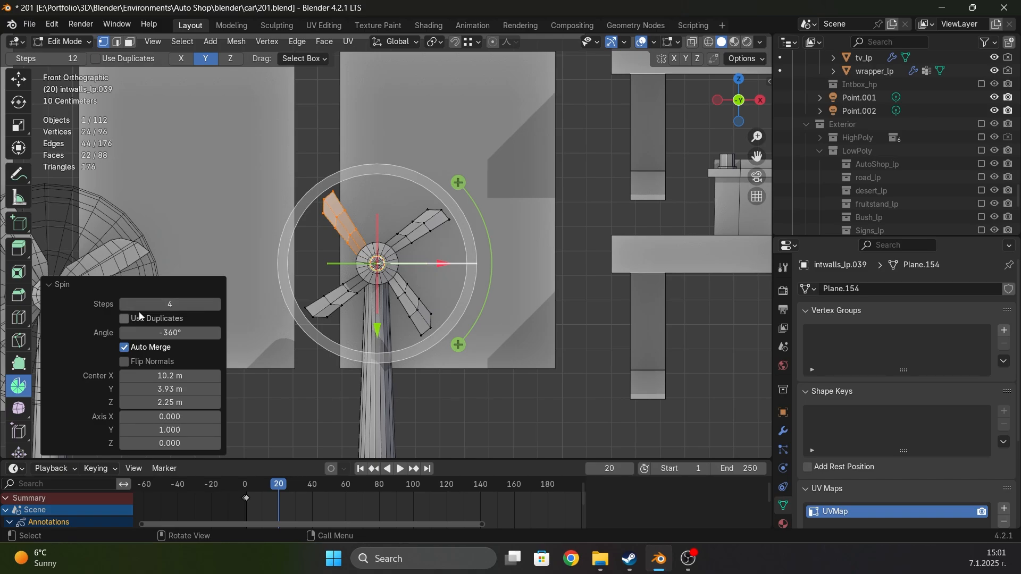
left_click(126, 318)
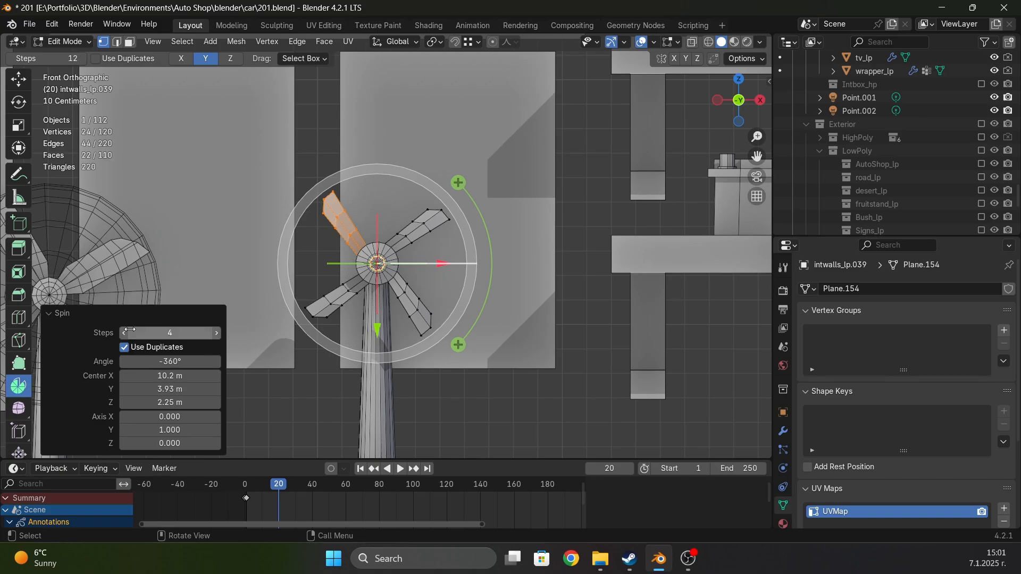
left_click(125, 318)
Inspect the spun blades in perspective and front views, and compare them with the finished fan beside them
middle_click_drag(375, 301, 423, 319)
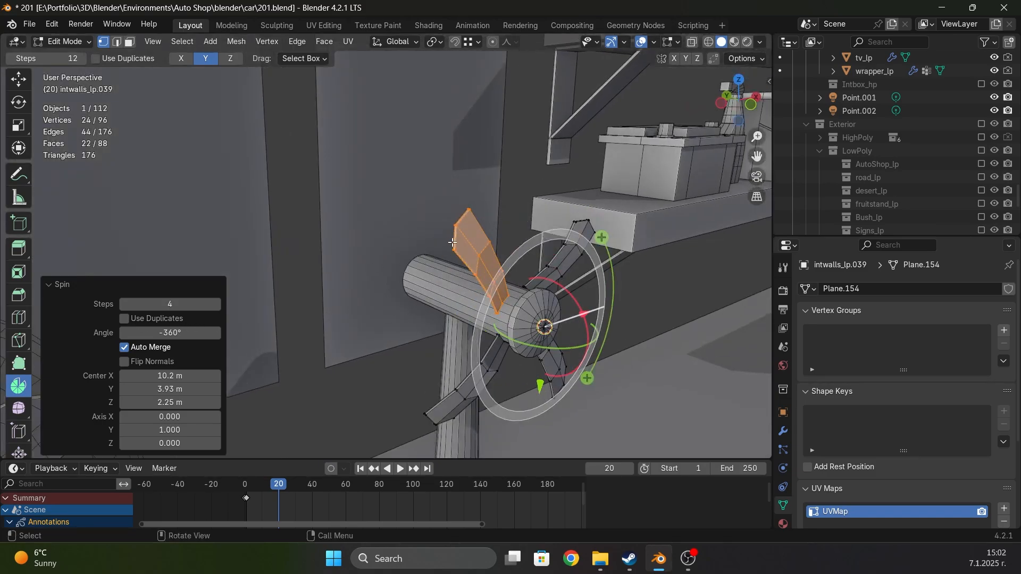
middle_click_drag(452, 243, 370, 248)
scroll(370, 241, "up", 3)
key("Tab")
scroll(367, 241, "down", 3)
scroll(348, 235, "down", 2)
key("KP_1")
middle_click_drag(399, 212, 379, 239, "shift")
scroll(378, 239, "up", 7)
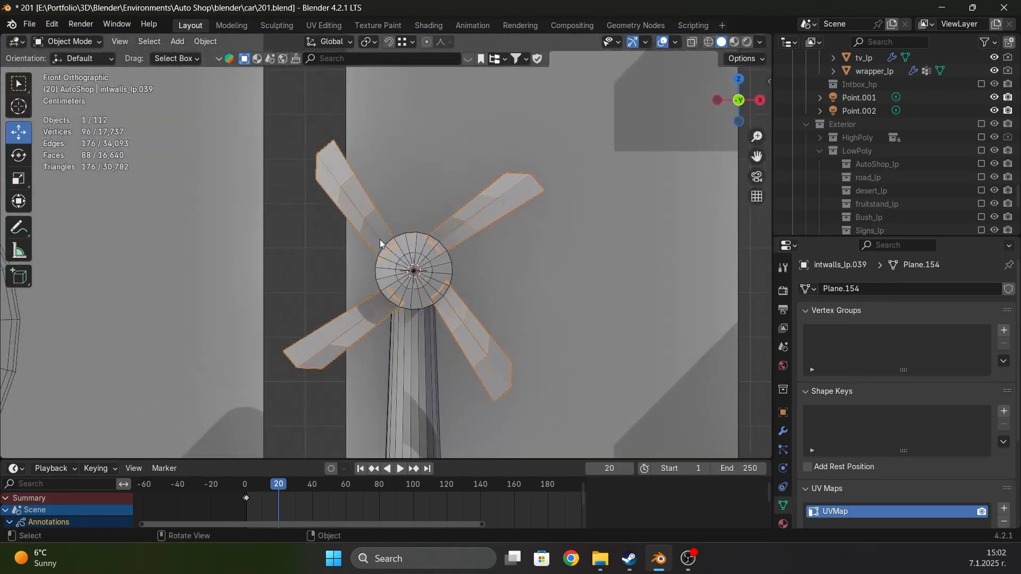
scroll(378, 238, "down", 4)
middle_click_drag(413, 279, 351, 226)
scroll(356, 236, "up", 2)
left_click(345, 226)
key("Tab")
scroll(326, 212, "down", 2)
key("Tab")
middle_click_drag(292, 239, 318, 242)
Set the viewport display of the finished fan's protective cage to Solid
left_click(329, 207)
key("g")
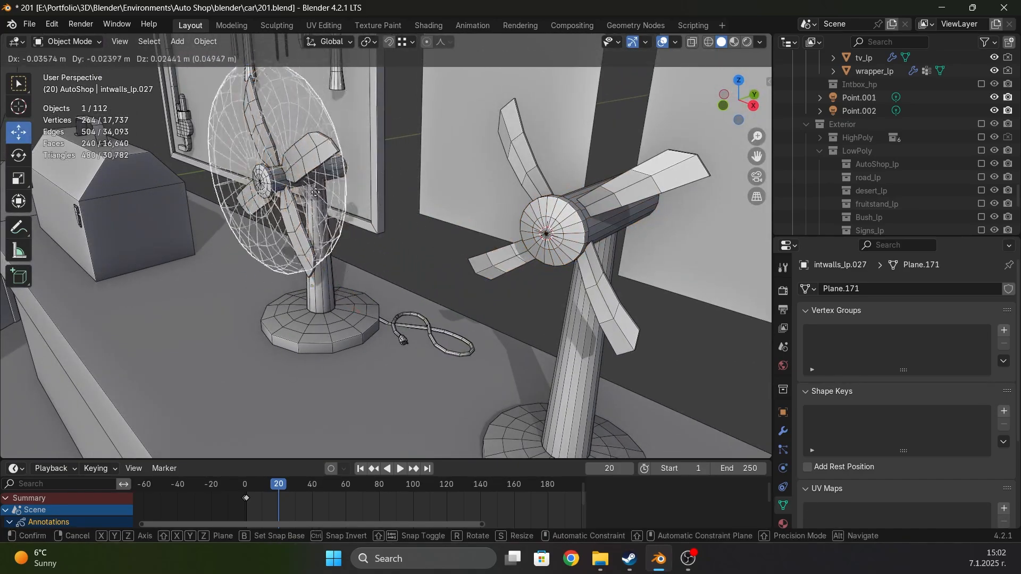
left_click(317, 198)
left_click(782, 415)
scroll(924, 447, "down", 15)
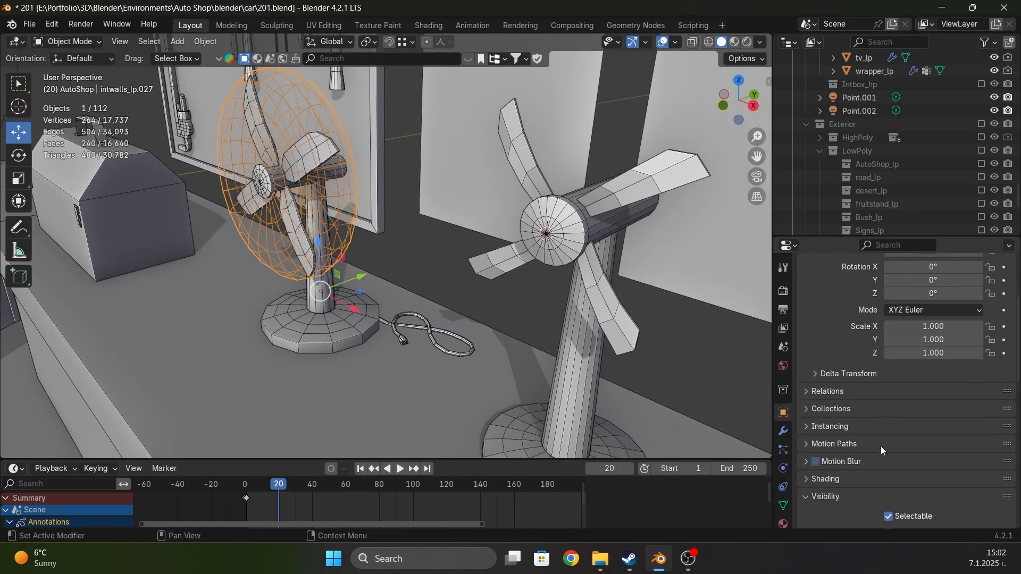
left_click(928, 480)
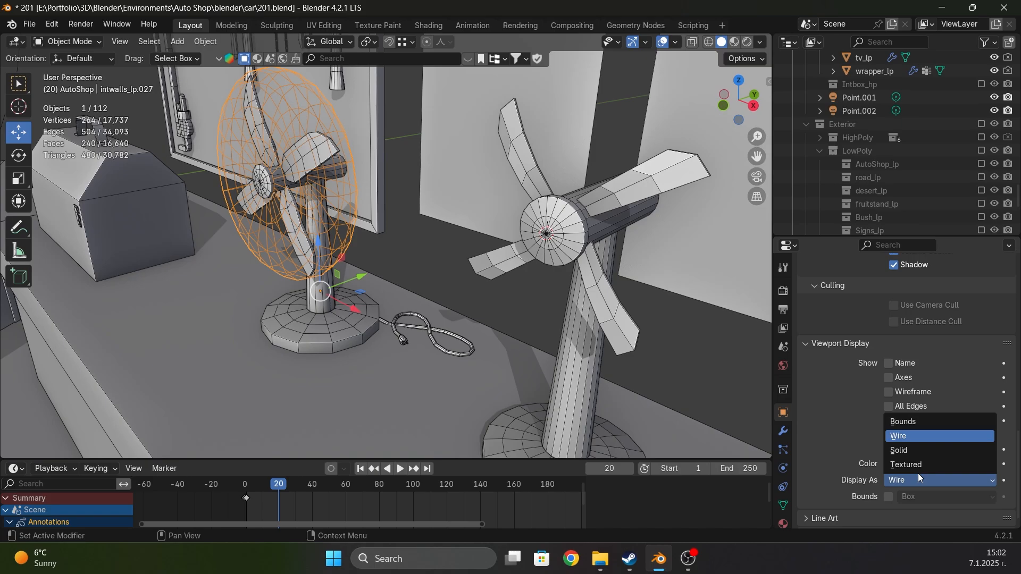
left_click(911, 449)
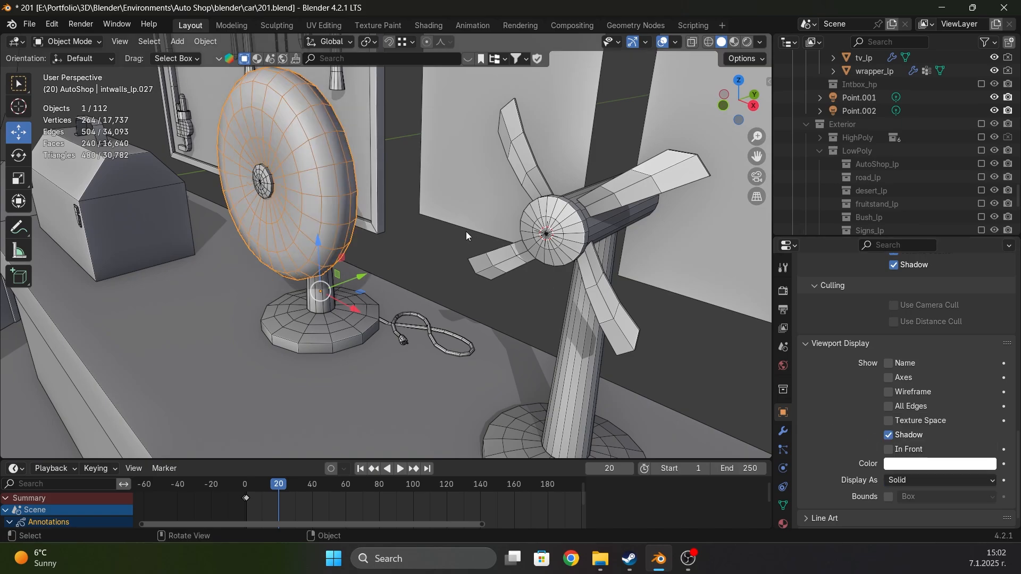
Duplicate the edge loop at the rear rim of the motor housing's cap in place and separate it into its own object
middle_click_drag(396, 209, 438, 267)
left_click(334, 271)
key("Tab")
middle_click_drag(334, 266, 262, 264)
left_click(19, 131)
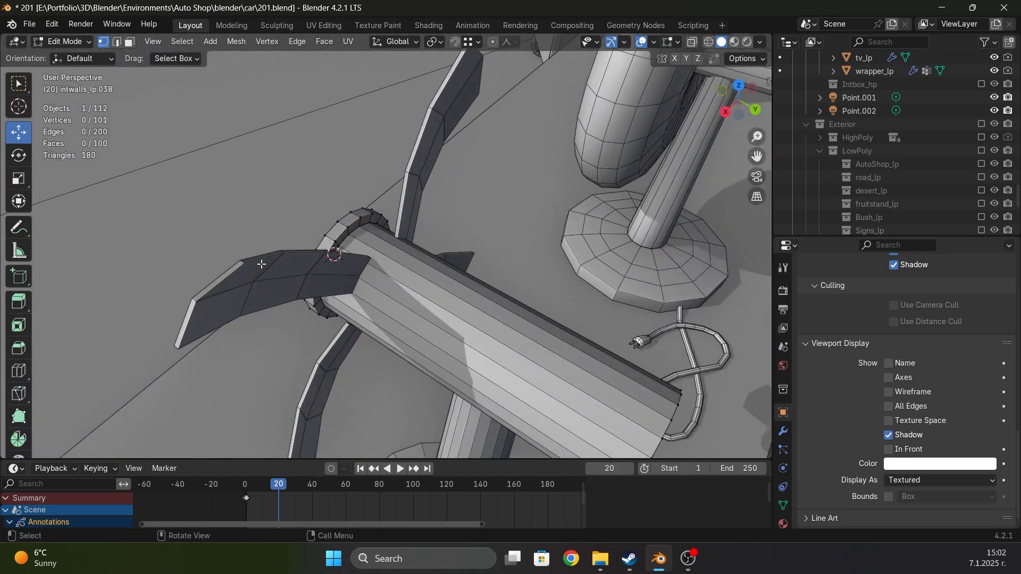
key("2")
left_click(351, 235, "alt")
left_click(345, 232, "alt")
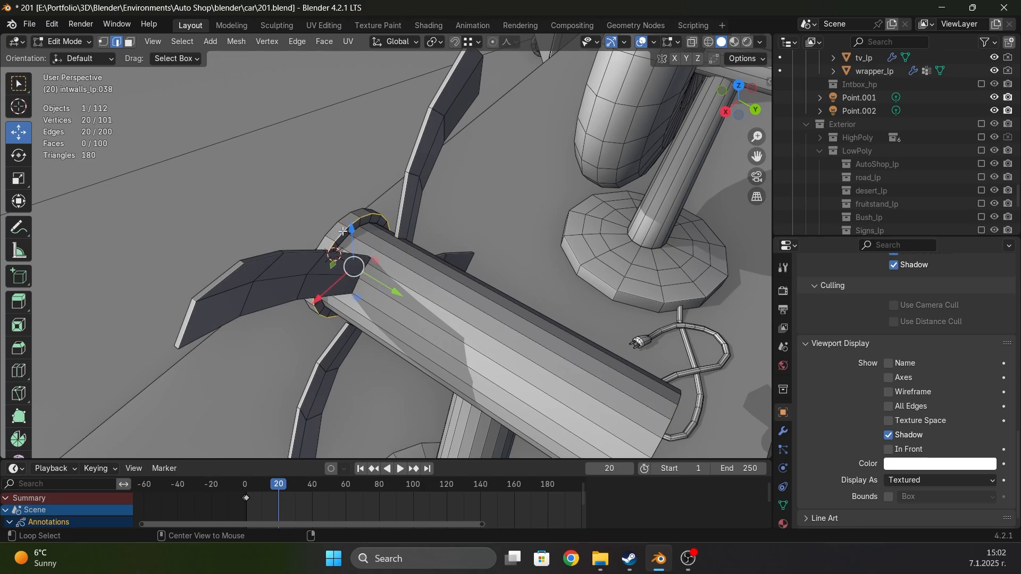
middle_click_drag(333, 227, 440, 230)
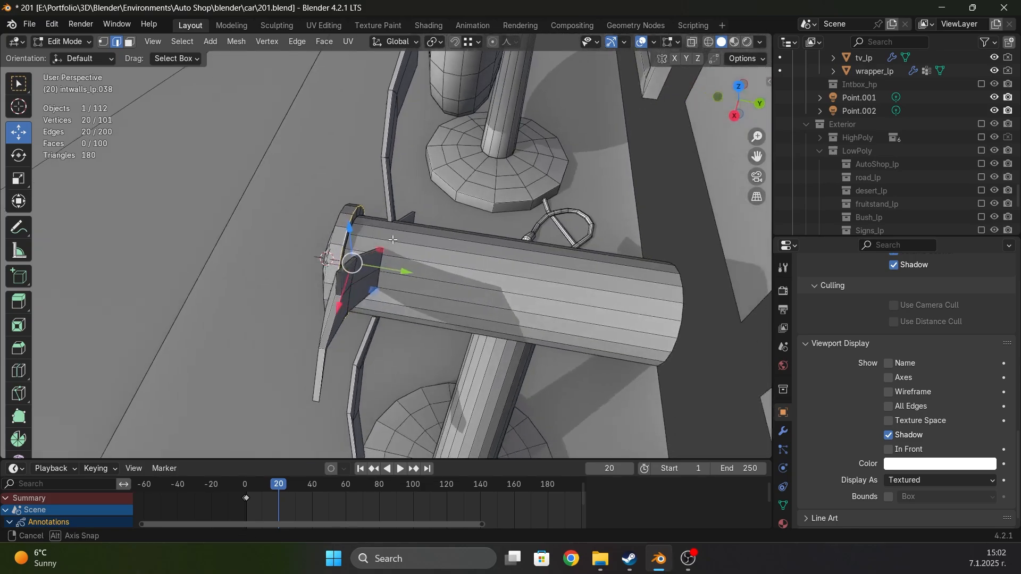
key("shift+d")
right_click(393, 238)
key("p")
left_click(394, 239)
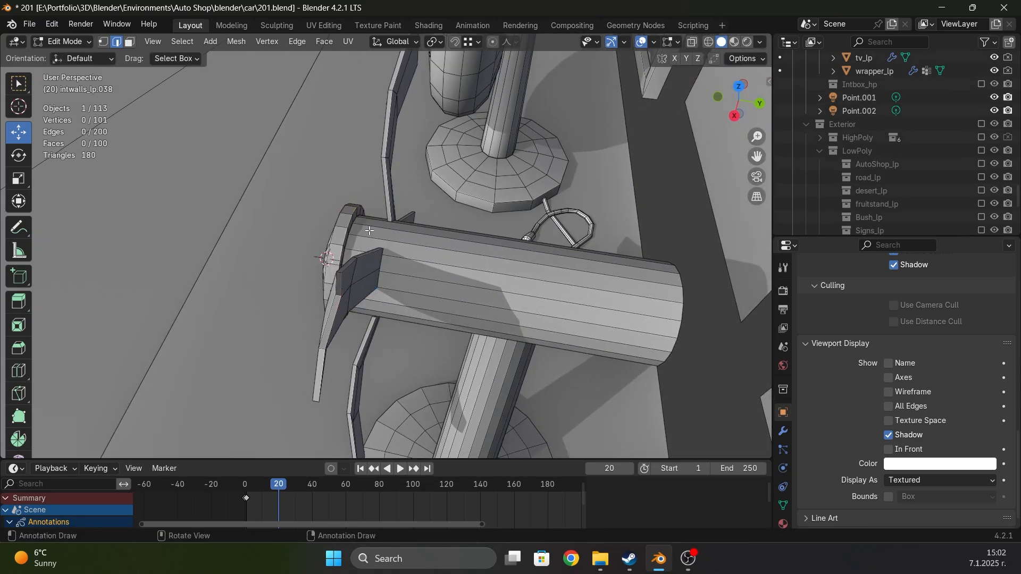
Duplicate the whole separated edge ring about 0.144 m along Y, behind the fan blades
key("Tab")
left_click(349, 223)
left_click(350, 223)
left_click(350, 222)
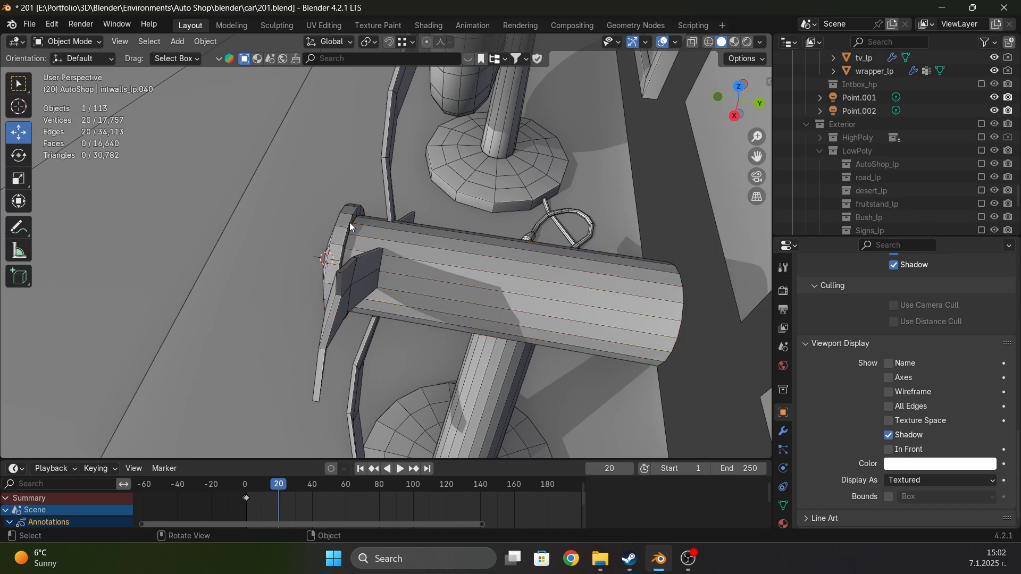
key("Tab")
key("a")
scroll(350, 222, "down", 2)
middle_click_drag(367, 143, 414, 198, "shift")
middle_click_drag(415, 197, 404, 228)
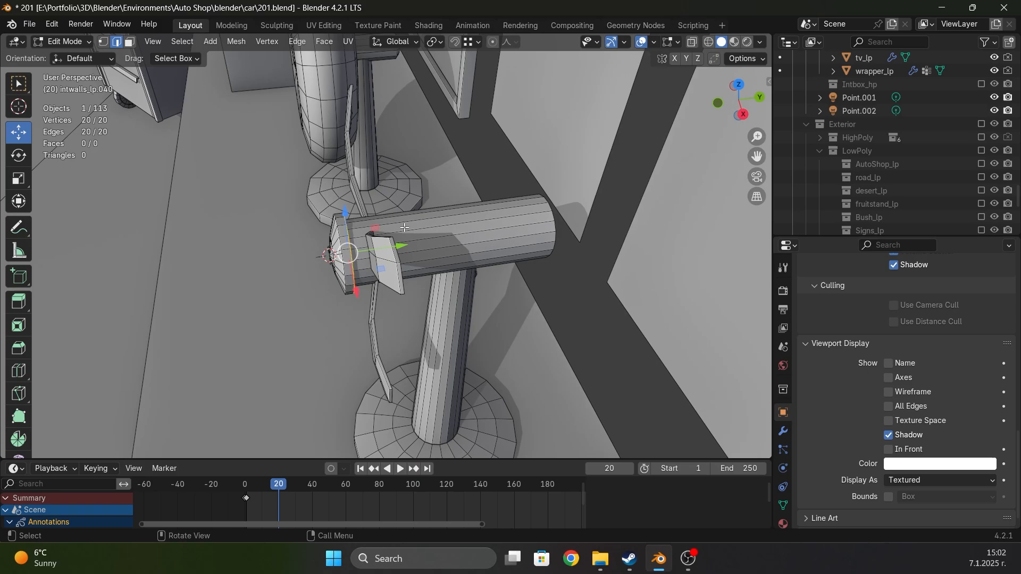
scroll(405, 228, "up", 1)
middle_click_drag(344, 241, 323, 210)
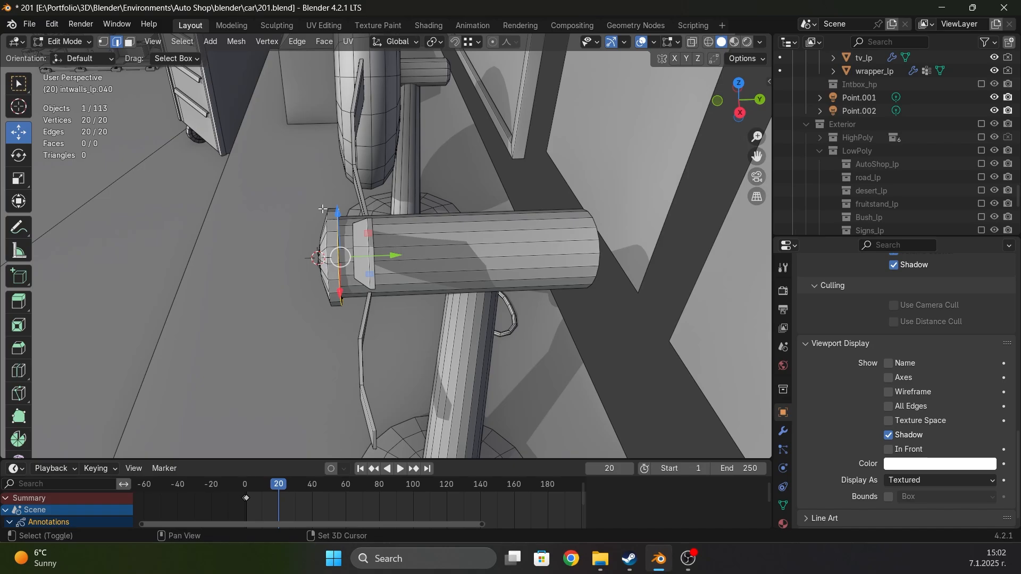
key("shift+d")
key("y")
left_click(410, 209)
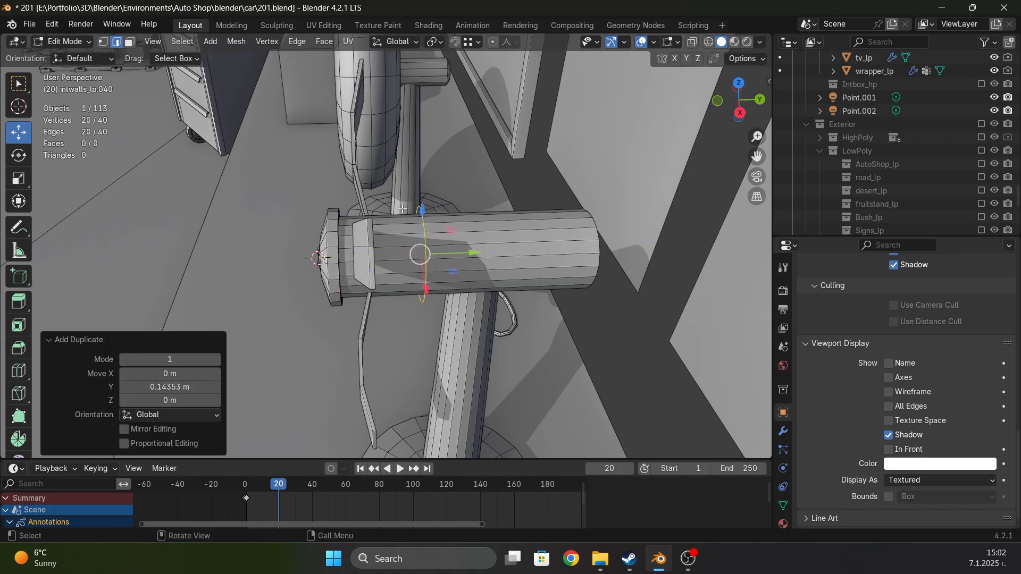
Add one loop cut around the motor housing and slide it to a factor of 0.368, close to the duplicated ring
middle_click_drag(410, 209, 355, 180)
middle_click_drag(430, 226, 395, 195, "shift")
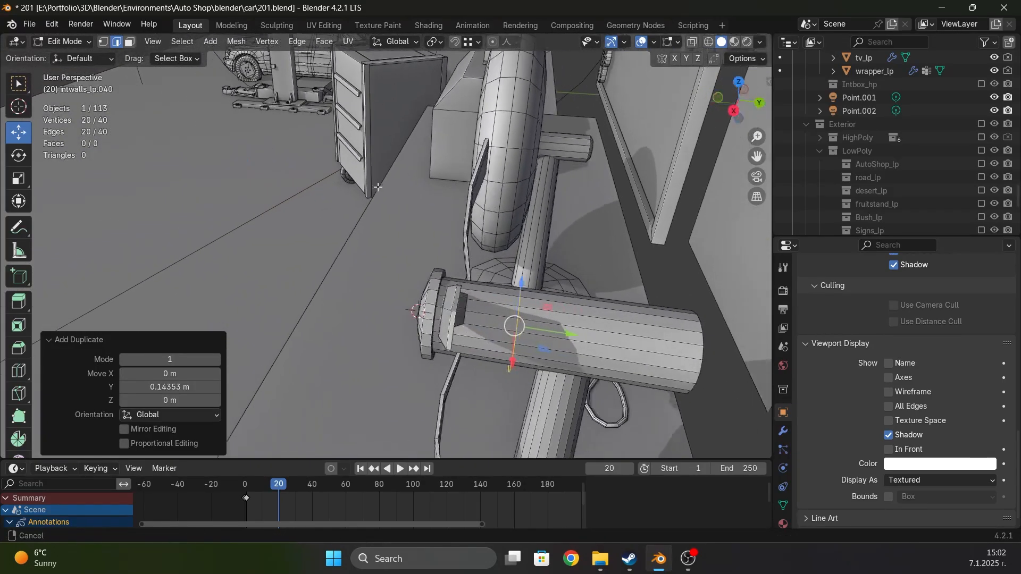
scroll(395, 195, "up", 8)
scroll(395, 195, "down", 8)
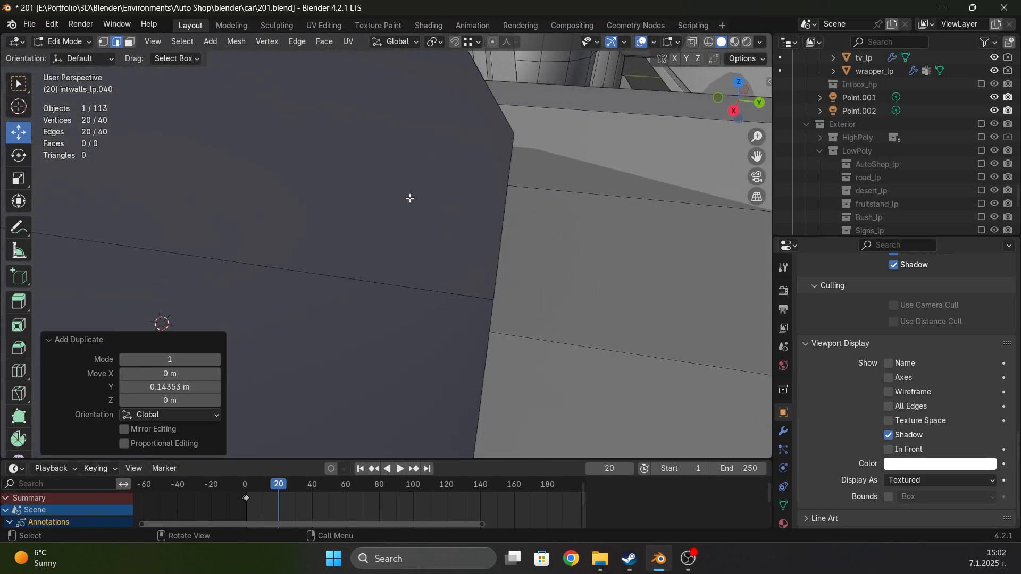
key("Tab")
left_click(625, 282)
key("Tab")
key("ctrl+r")
left_click(611, 235)
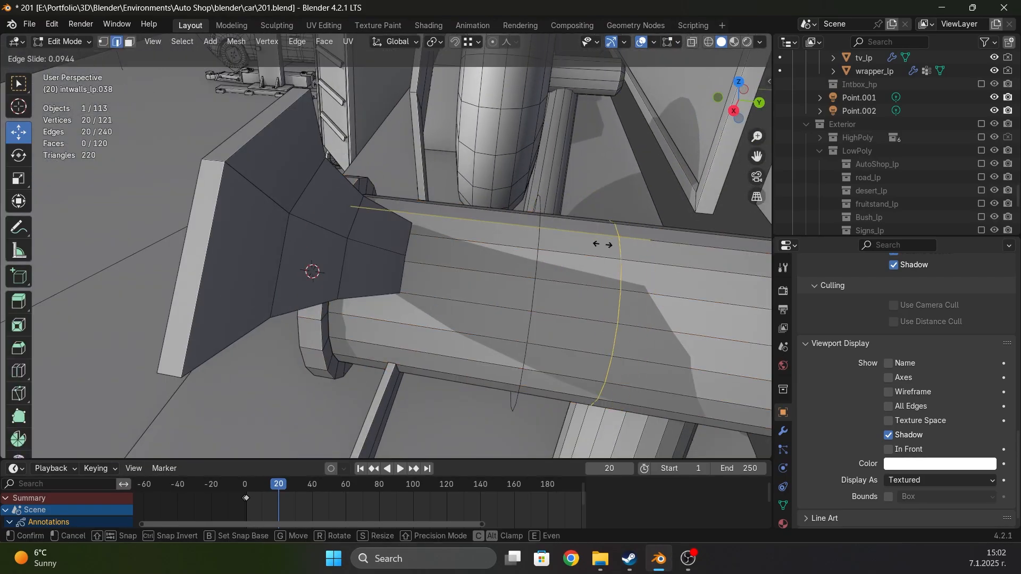
left_click(407, 223)
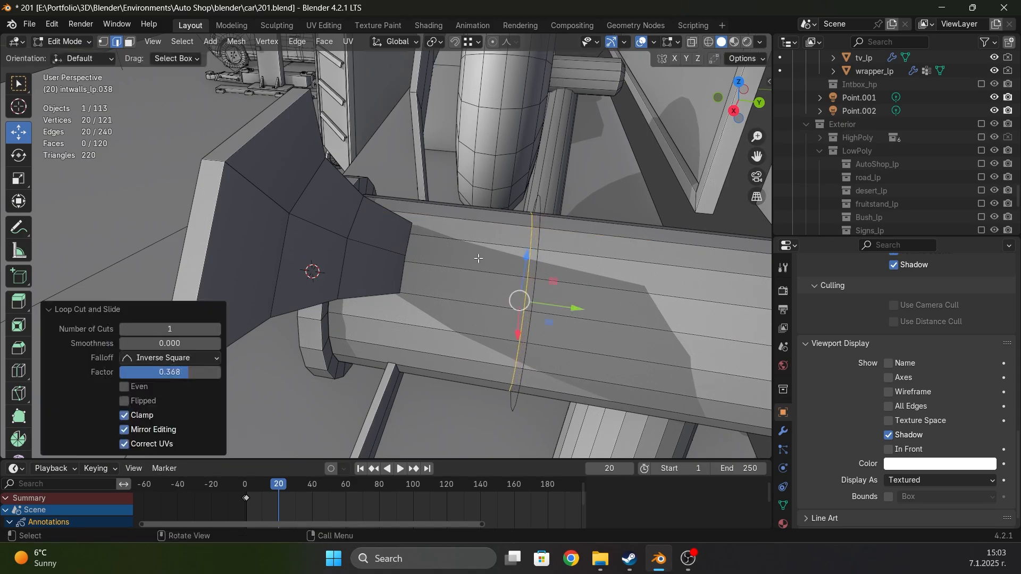
Duplicate the housing's new edge loop in place and separate it into its own object
middle_click_drag(468, 250, 494, 259)
key("shift+d")
right_click(484, 263)
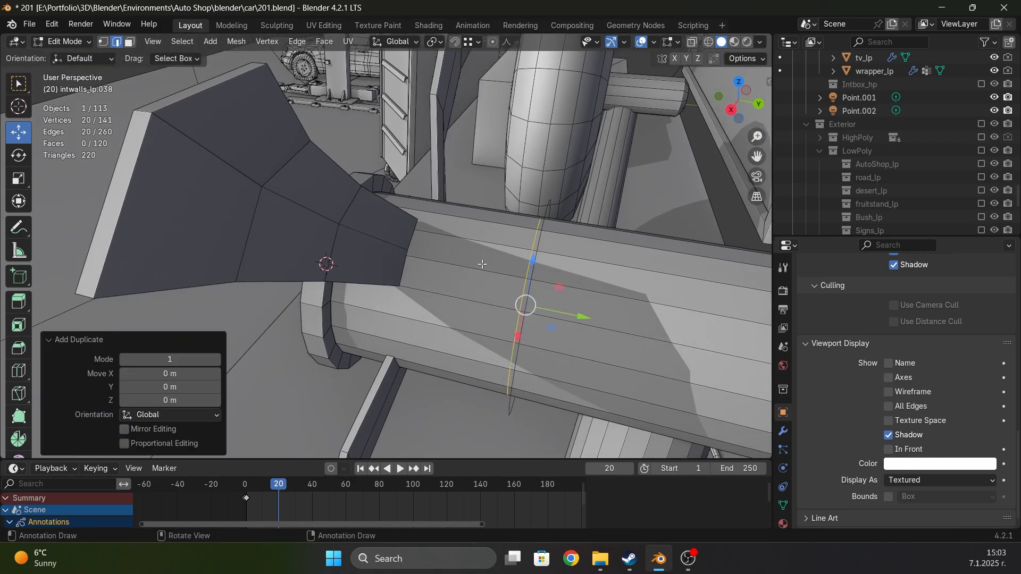
key("p")
left_click(482, 263)
Remove the extra loop cut from the motor housing and select the edge ring separated from it
key("Tab")
key("Tab")
left_click(519, 287, "alt")
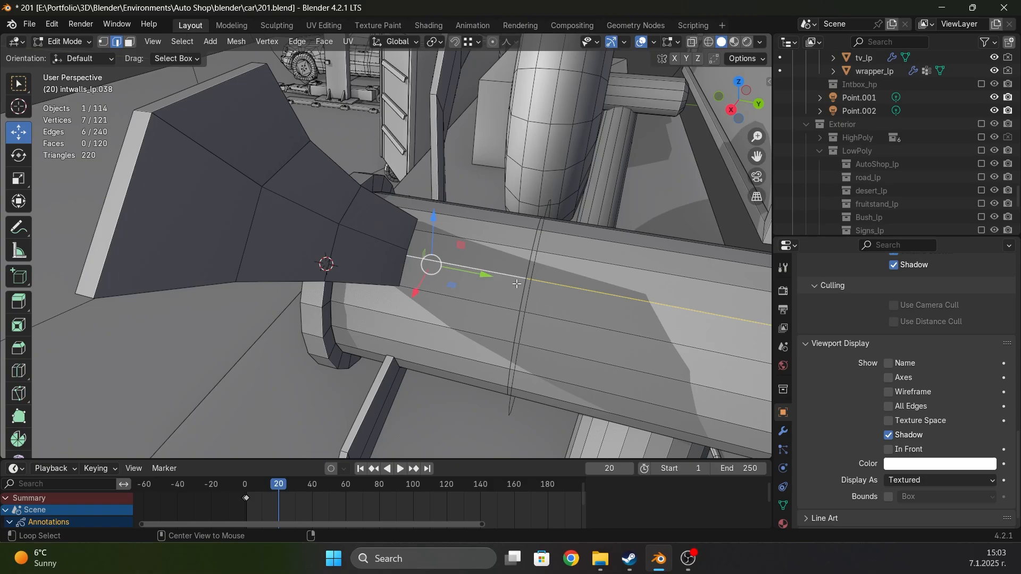
key("Tab")
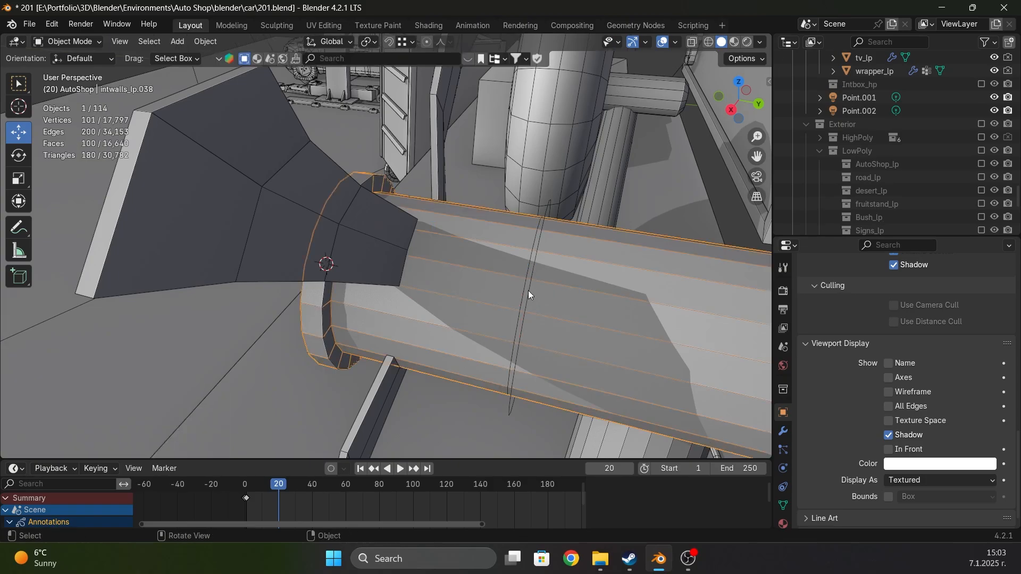
left_click(522, 288)
left_click(524, 289)
left_click(525, 289)
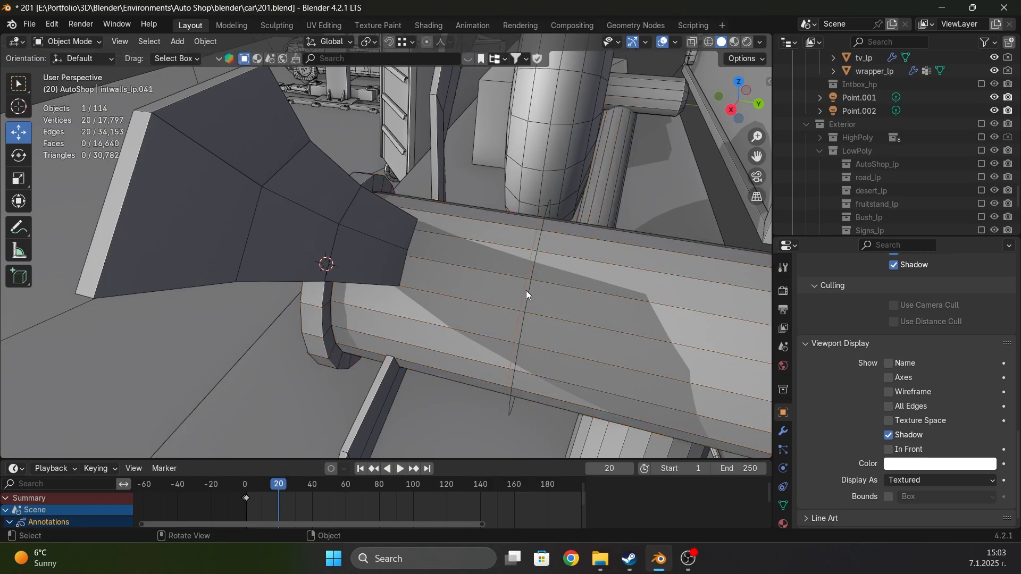
Join the selected edge ring with the other cage rings, and fill the first face between matching edges of the two rear rings
left_click(530, 296, "shift")
key("Tab")
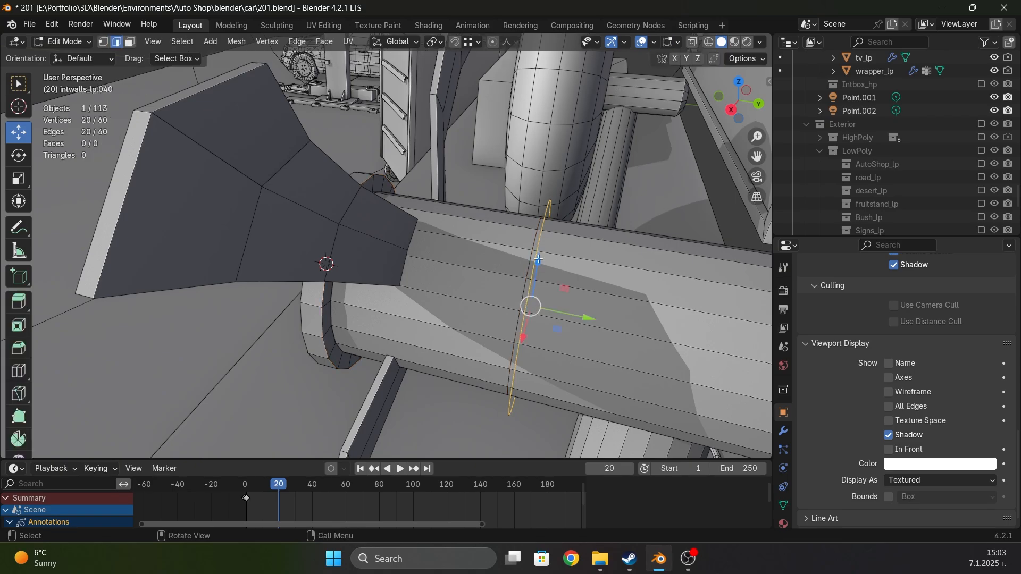
middle_click_drag(531, 296, 486, 290)
left_click(530, 245)
left_click(543, 245)
left_click(544, 232, "shift")
key("f")
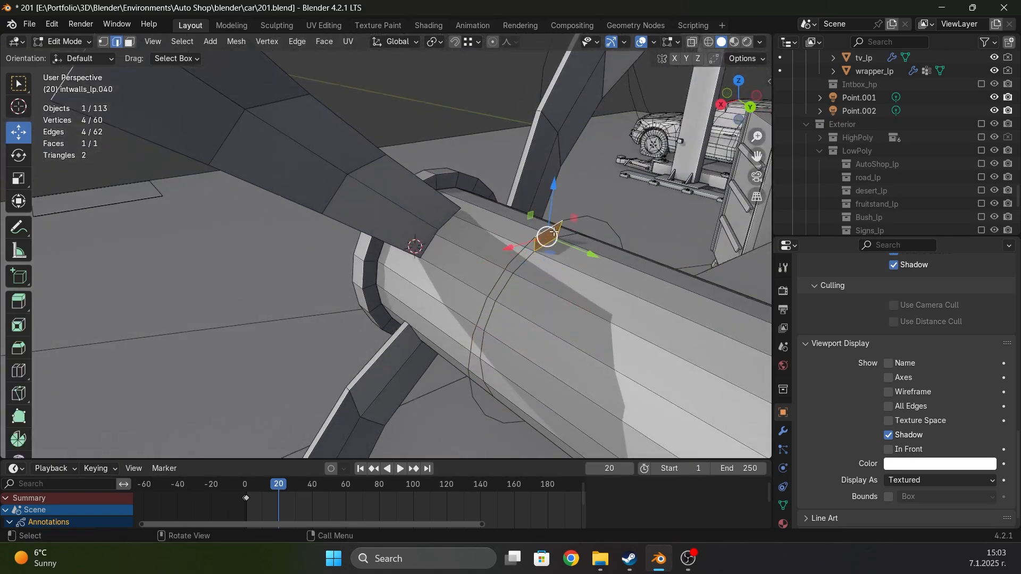
Fill the remaining faces around the gap between the two rear rings to complete the 20-face collar
middle_click_drag(579, 236, 509, 251)
left_click(514, 245)
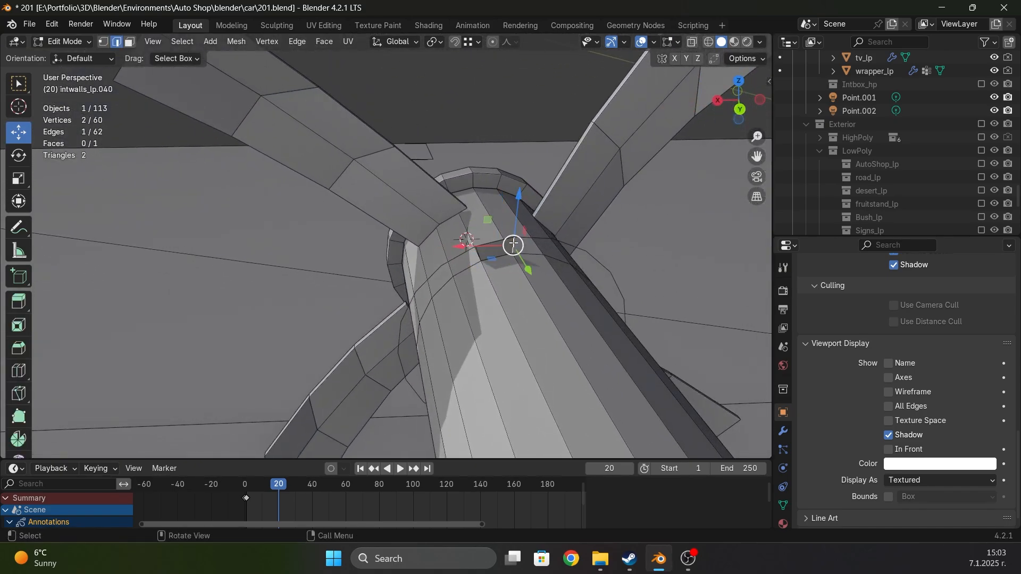
key("f")
key("f")
key("f")
key("f")
key("f")
key("f")
key("f")
key("f")
key("f")
key("f")
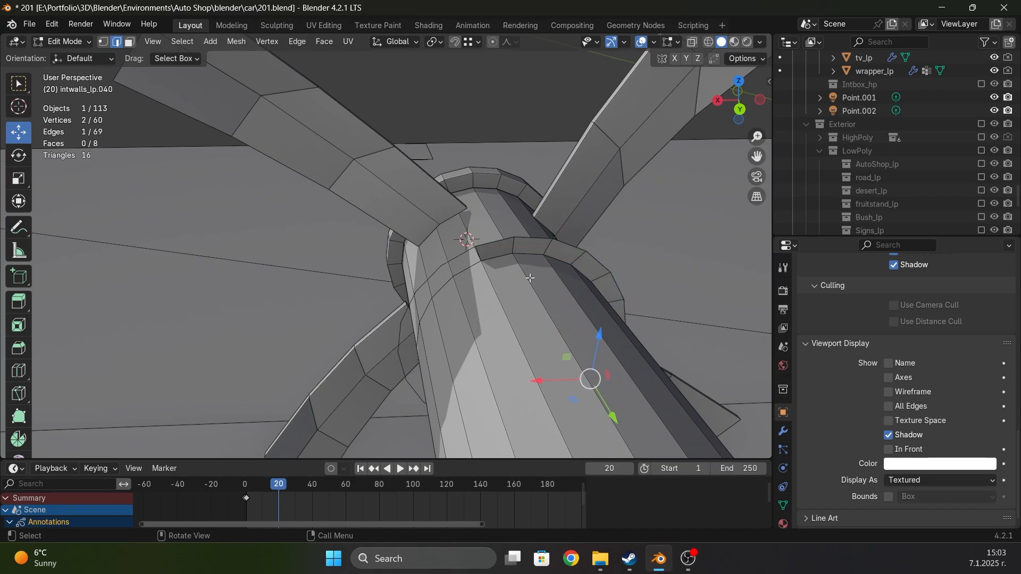
key("f")
key("f")
key("f")
key("f")
key("f")
key("f")
key("f")
key("f")
key("f")
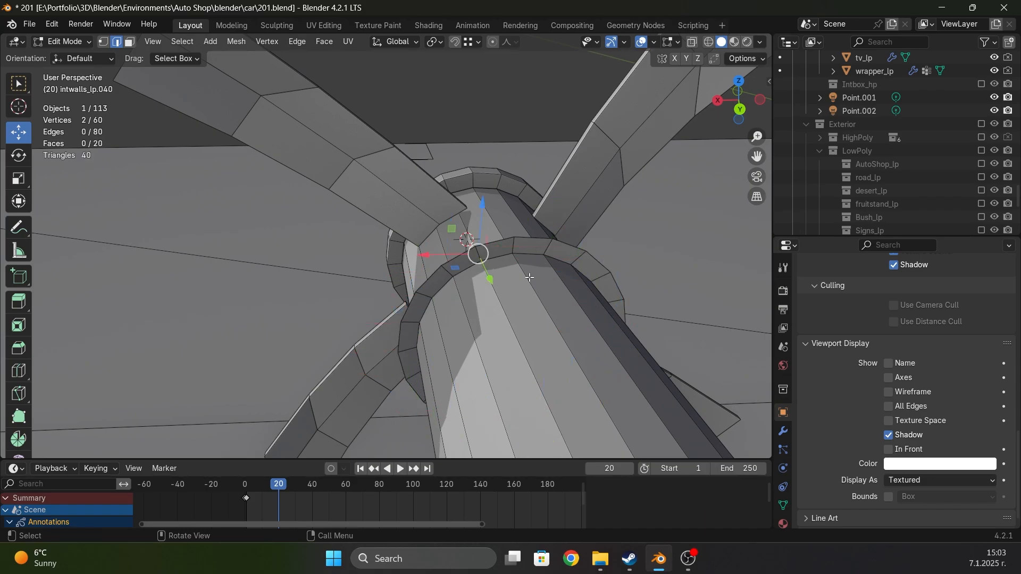
Fill faces all the way around between the front ring and the rear collar's outer edge to form a closed band
left_click(463, 173)
left_click(496, 241, "shift")
key("f")
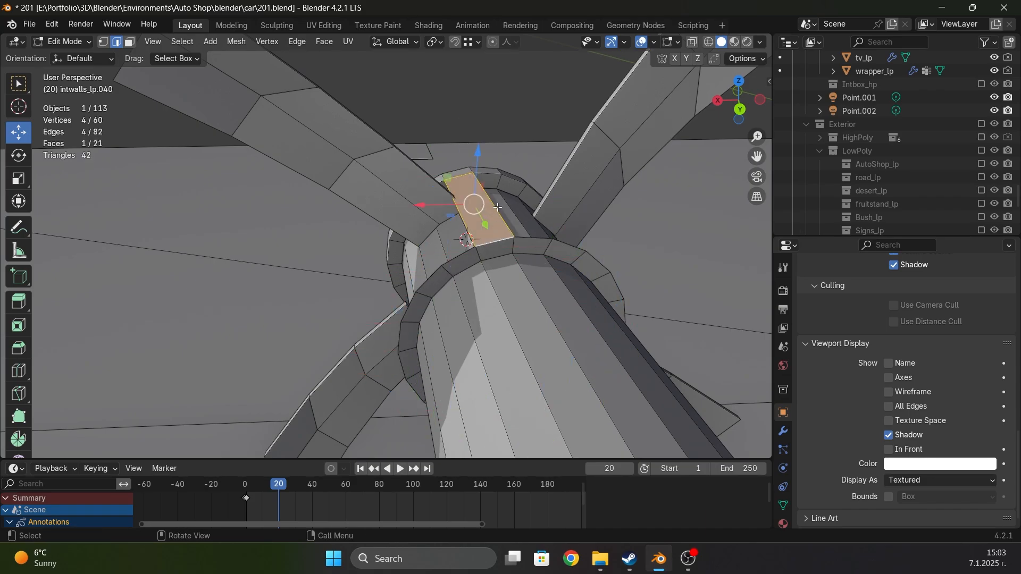
left_click(498, 201)
key("f")
key("f")
key("f")
key("f")
key("f")
key("f")
key("f")
key("f")
key("f")
key("f")
key("f")
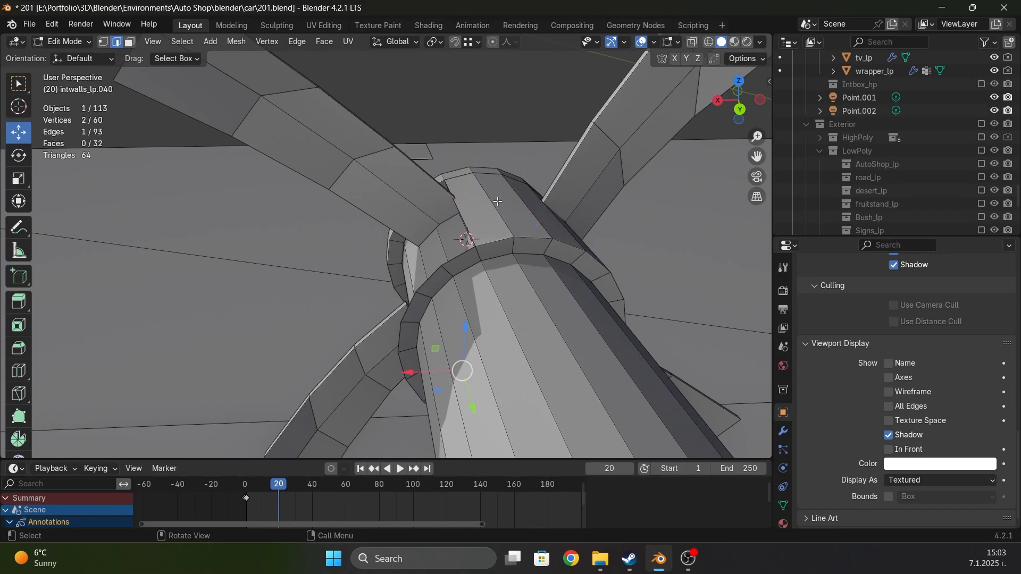
key("f")
key("f")
key("f")
key("f")
key("f")
key("f")
key("f")
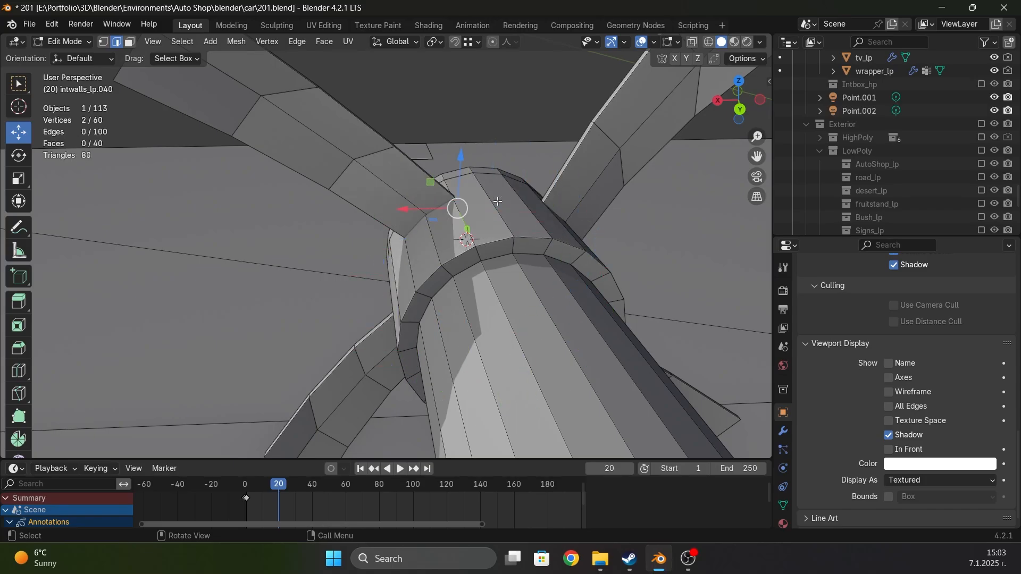
Add a loop cut near the front of the band, scale it by 1.181 and move it -0.017 m along Y
middle_click_drag(498, 202, 577, 199)
key("ctrl+r")
left_click(455, 183)
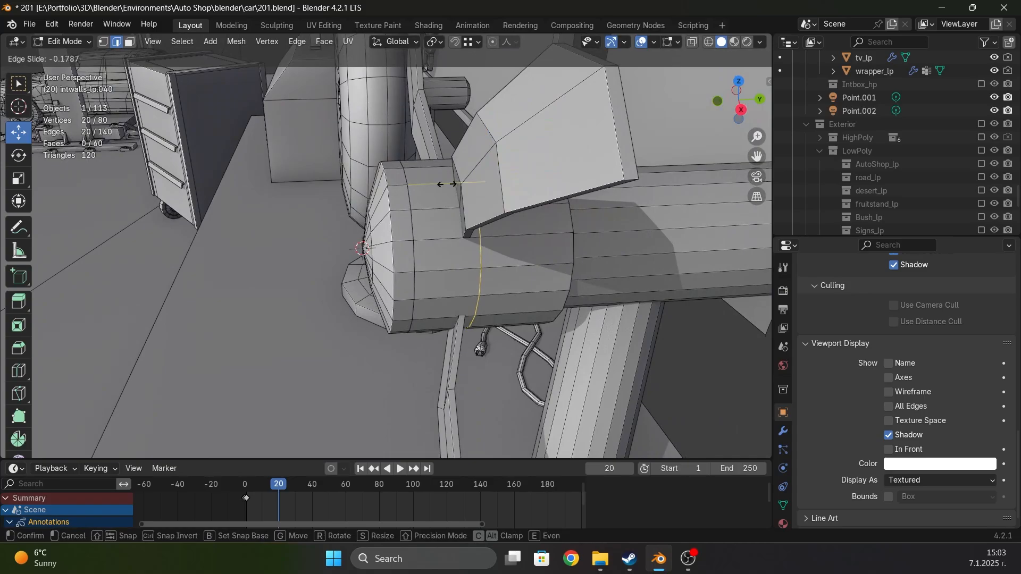
left_click(401, 182)
key("s")
left_click(373, 179)
key("g")
key("y")
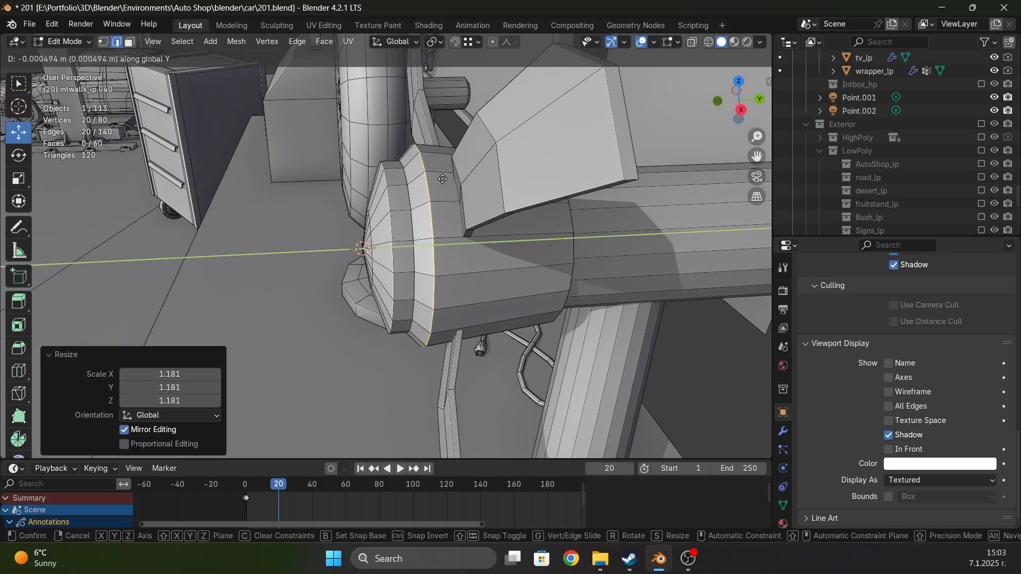
left_click(357, 174)
middle_click_drag(357, 174, 420, 198)
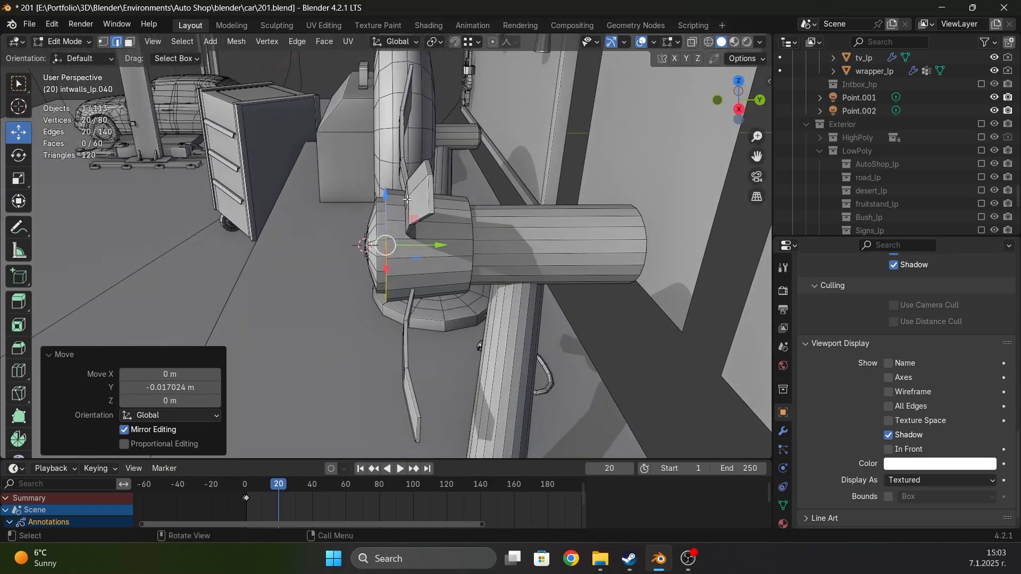
Add four evenly spaced loop cuts around the band behind the enlarged front loop
key("ctrl+r")
scroll(423, 199, "up", 1)
scroll(423, 199, "up", 2)
left_click(422, 199)
right_click(423, 199)
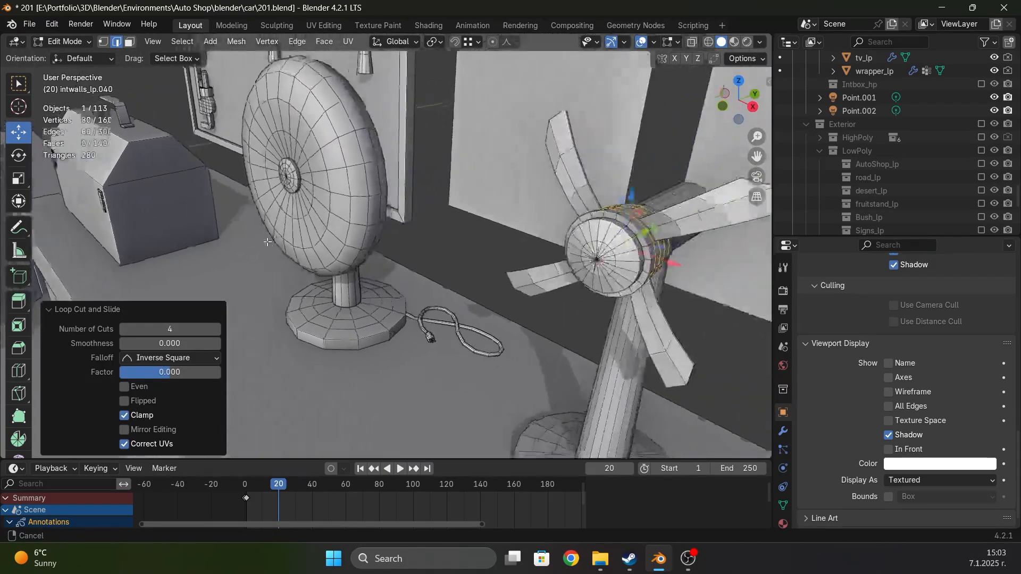
key("s")
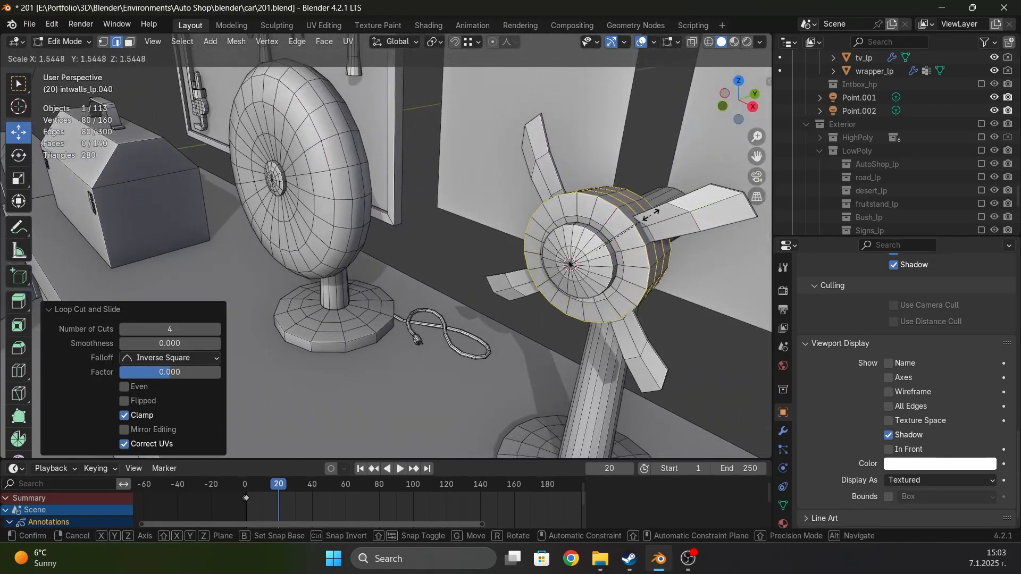
right_click(656, 211)
middle_click_drag(574, 229, 424, 209)
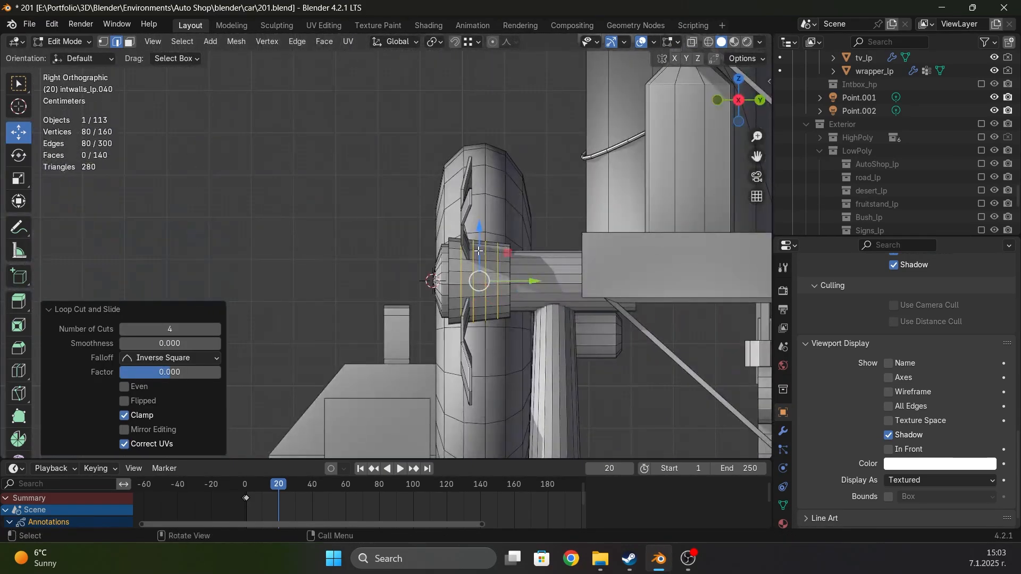
Scale three of the new edge loops outward individually around the blades, enlarging the foremost one by a factor of 3.173
left_click(474, 265, "alt")
key("s")
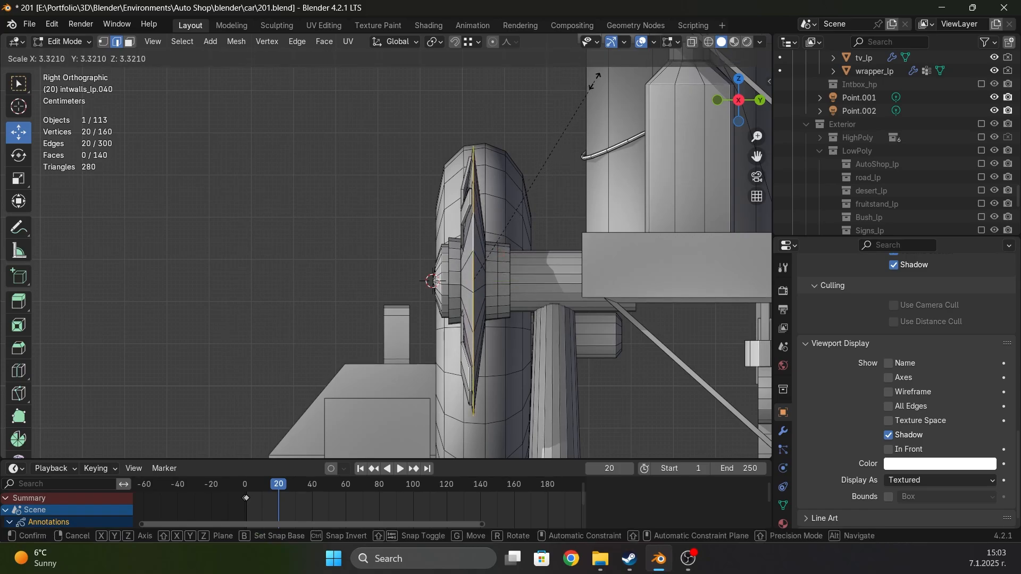
left_click(559, 147)
scroll(559, 148, "up", 1)
key("s")
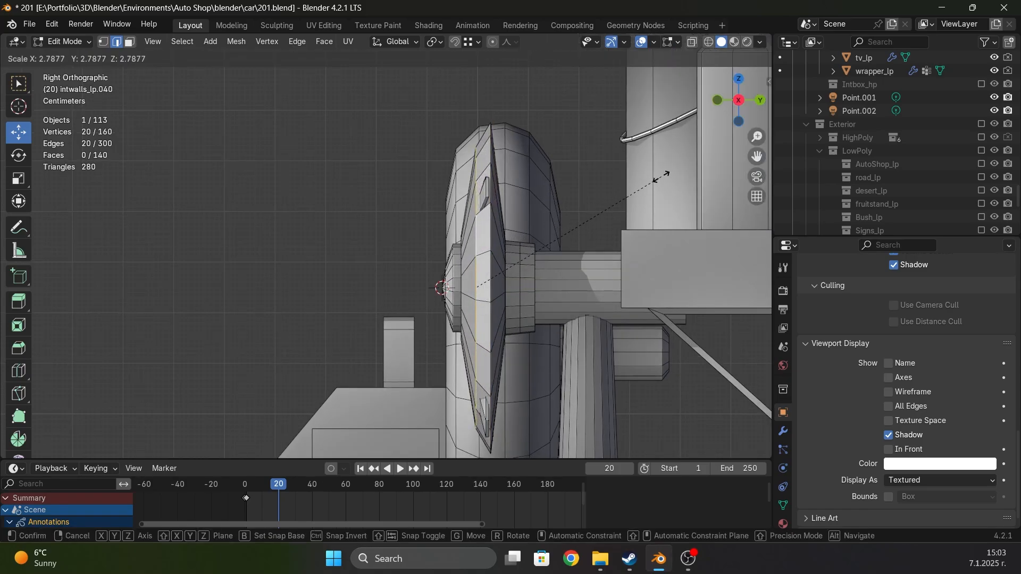
left_click(508, 271)
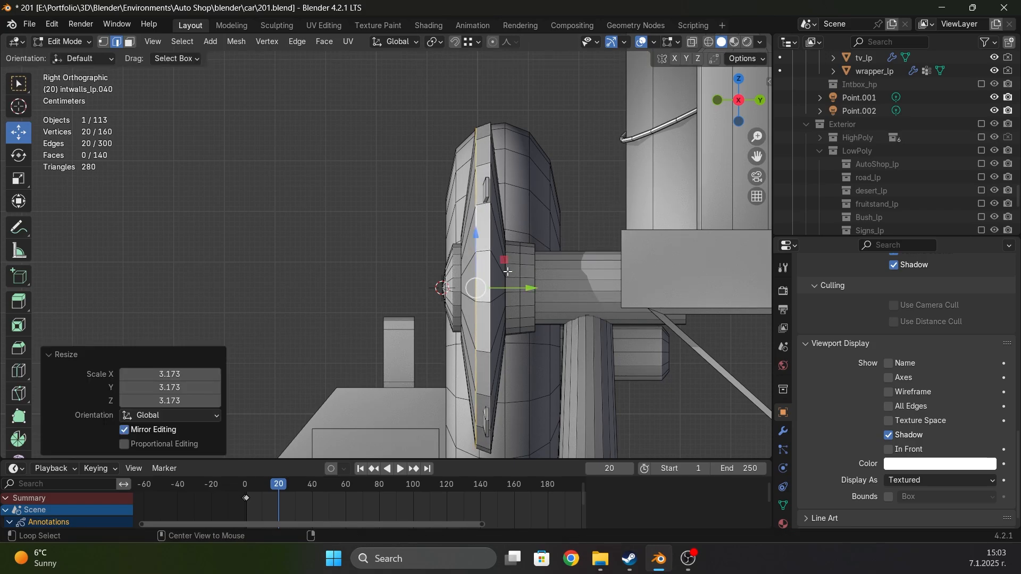
key("s")
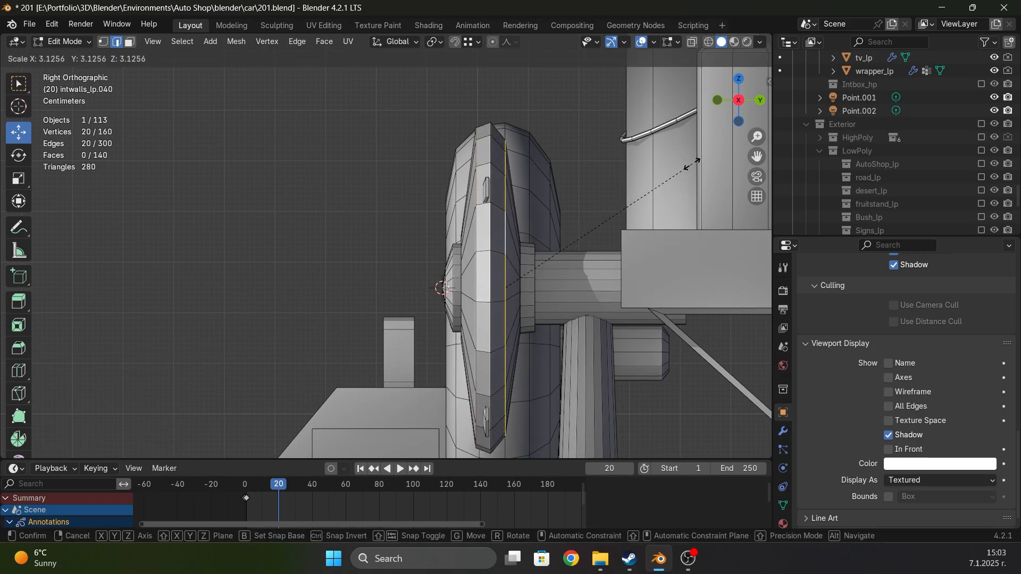
left_click(707, 156)
Scale the cage's middle edge loop by 1.120, checking its clearance around the blades from the front with X-ray
left_click(491, 229, "alt")
key("KP_1")
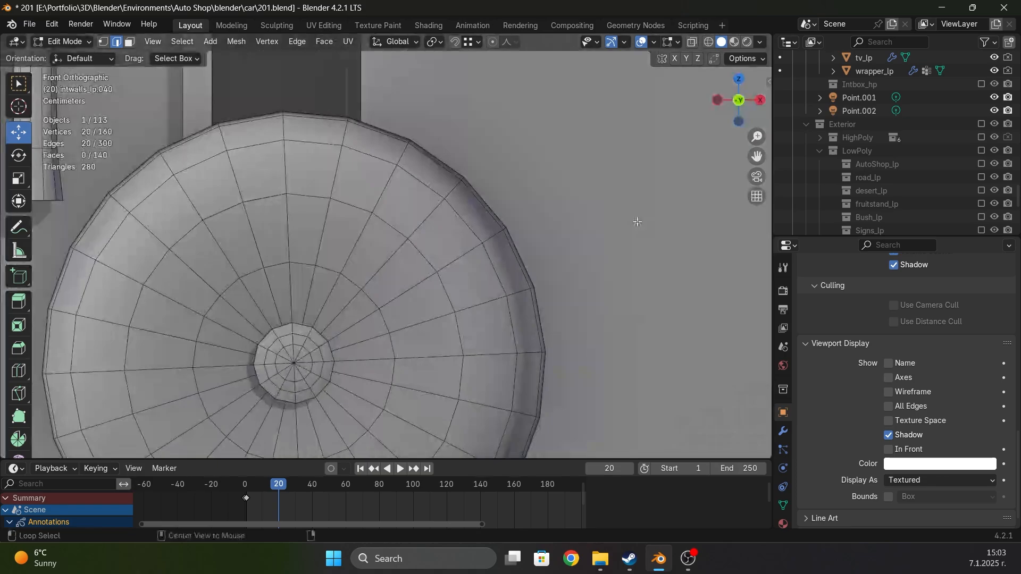
key("alt+z")
scroll(628, 239, "down", 4, "alt")
scroll(621, 248, "down", 4)
key("KP_Decimal")
key("s")
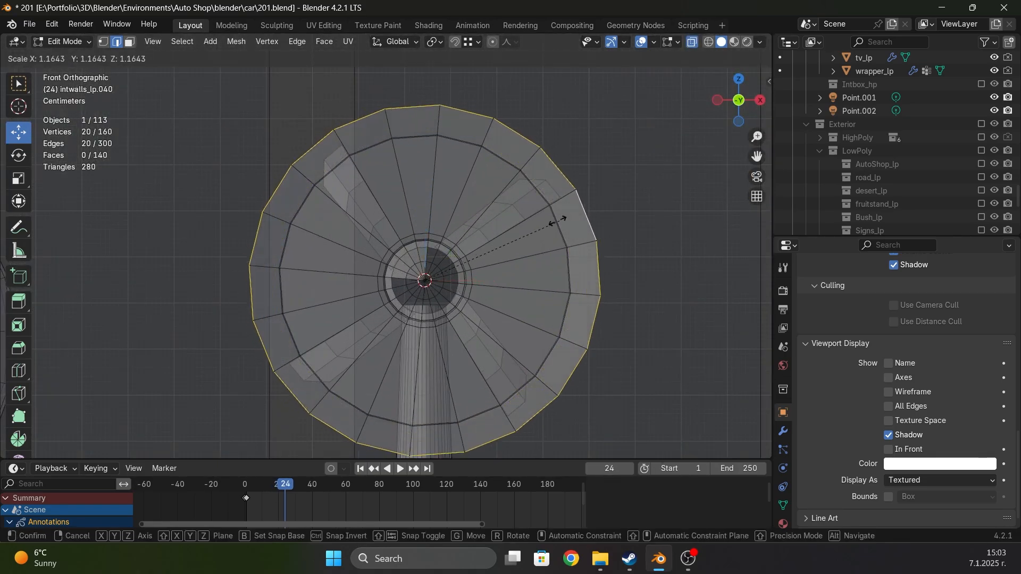
left_click(504, 239)
key("KP_3")
key("alt+z")
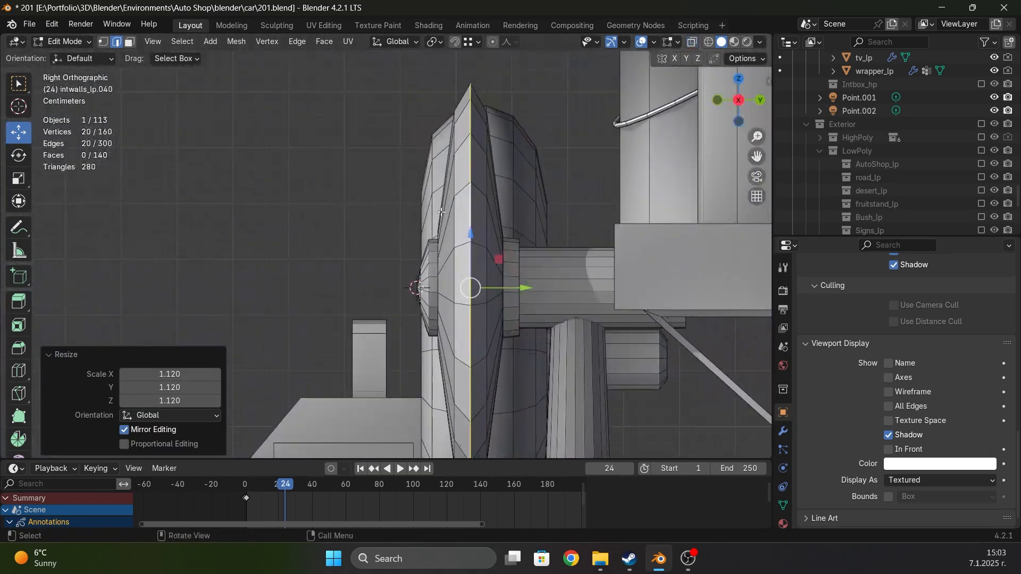
Scale the edge loop in front of the cage's middle loop by 1.097 and the one behind it by 1.112
key("s")
left_click(525, 162)
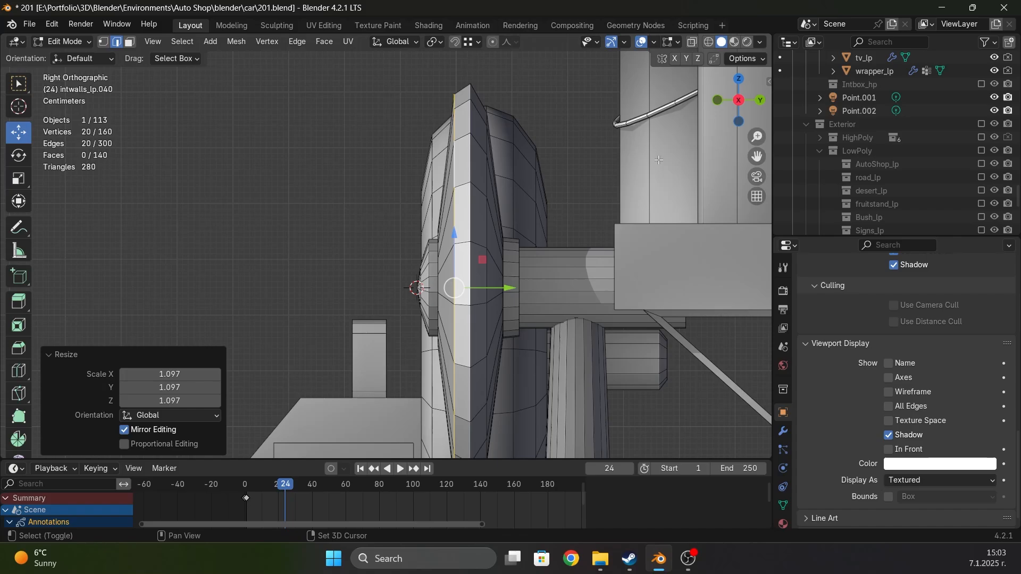
left_click(490, 172, "alt")
key("s")
right_click(510, 168)
left_click(488, 194, "alt")
key("s")
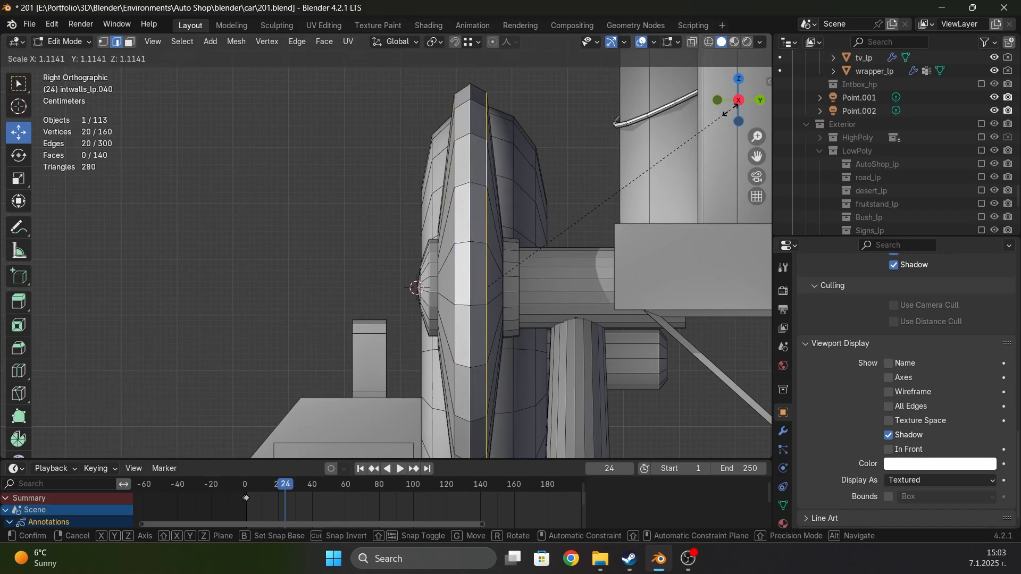
left_click(588, 141)
Add two loop cuts on the cage's front slope, scale them outward together and move them forward along Y
key("ctrl+r")
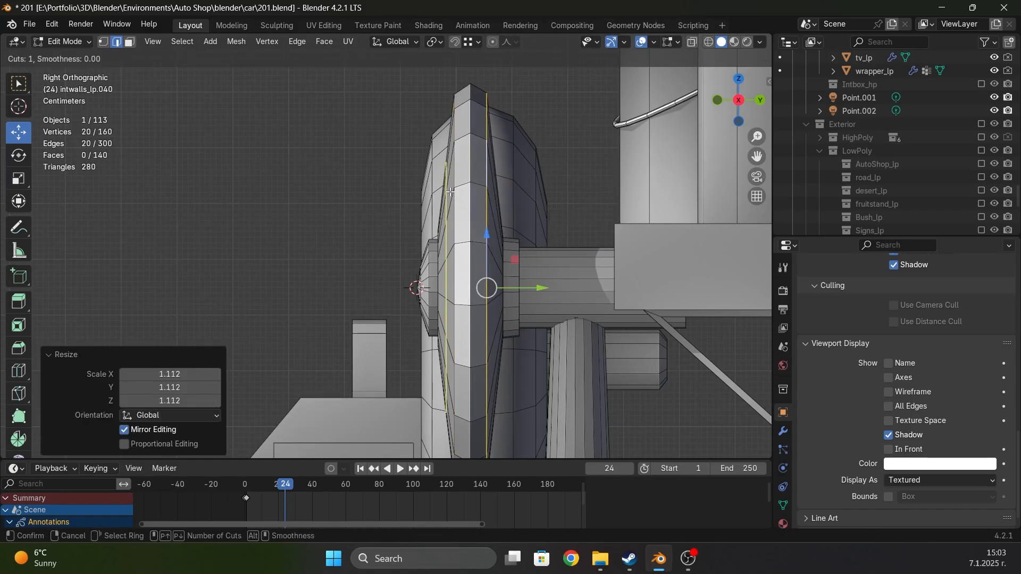
scroll(450, 191, "up", 1)
left_click(450, 191)
right_click(452, 191)
key("s")
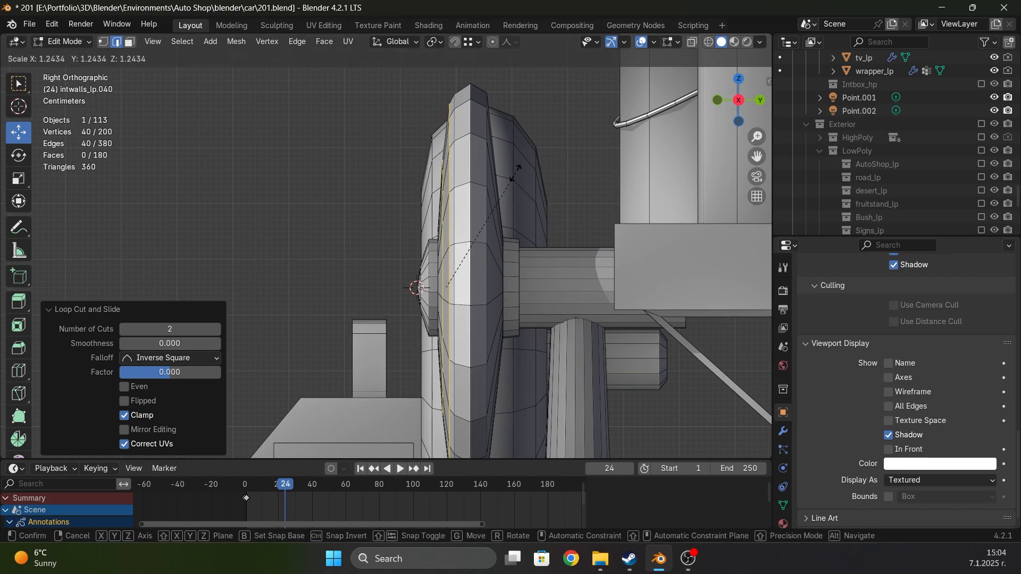
left_click(516, 172)
key("g")
key("y")
left_click(508, 171)
Scale the edge loop just in front of the cage's widest loop by 1.038
left_click(455, 176, "alt")
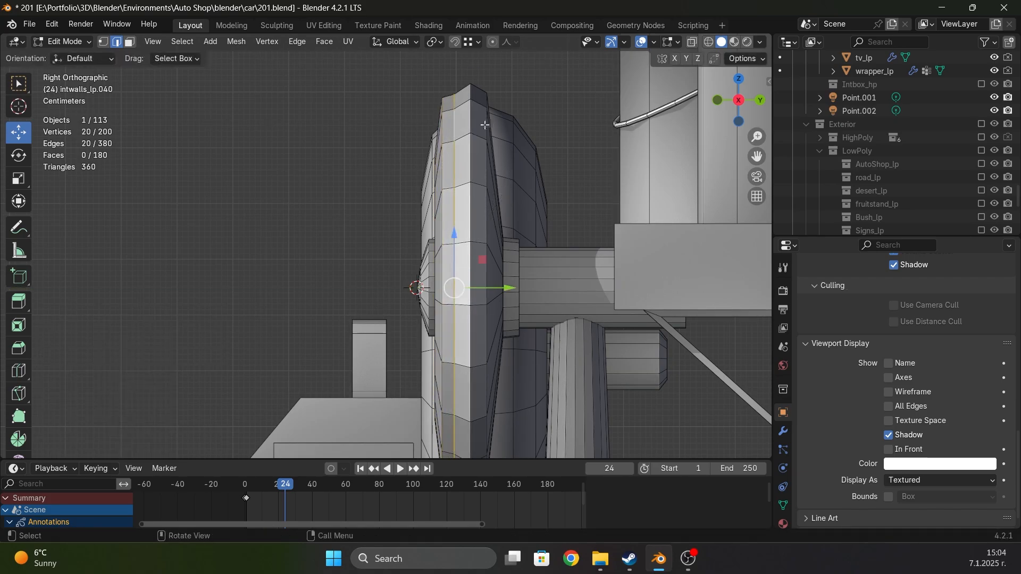
key("s")
left_click(543, 91)
Add two loop cuts on the cage's rear slope, scale them by 1.238, move them backward along Y and leave mesh editing
middle_click_drag(509, 195, 420, 200, "shift")
key("ctrl+r")
scroll(413, 201, "up", 1)
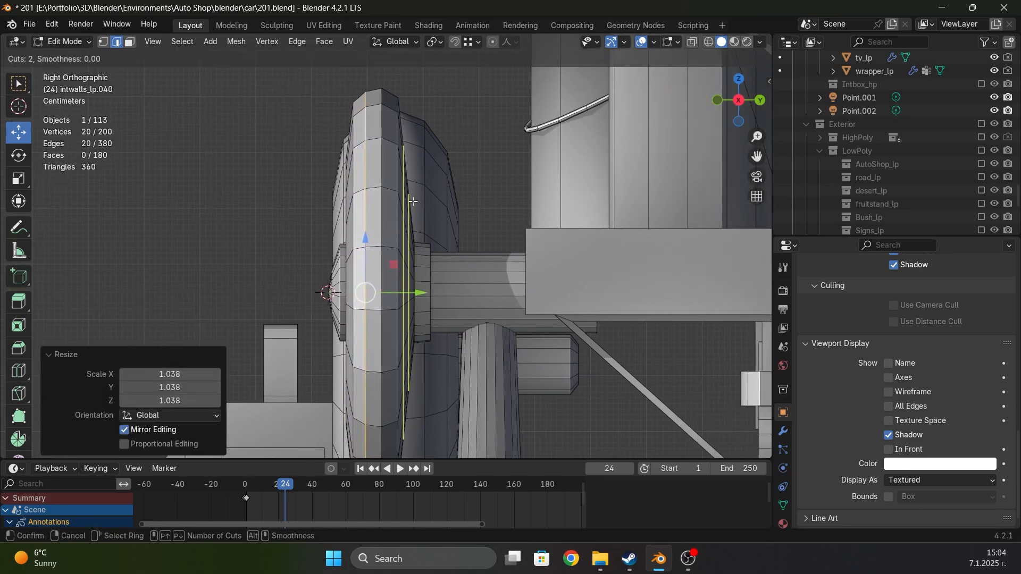
left_click(413, 200)
right_click(414, 201)
key("s")
left_click(497, 166)
key("g")
key("y")
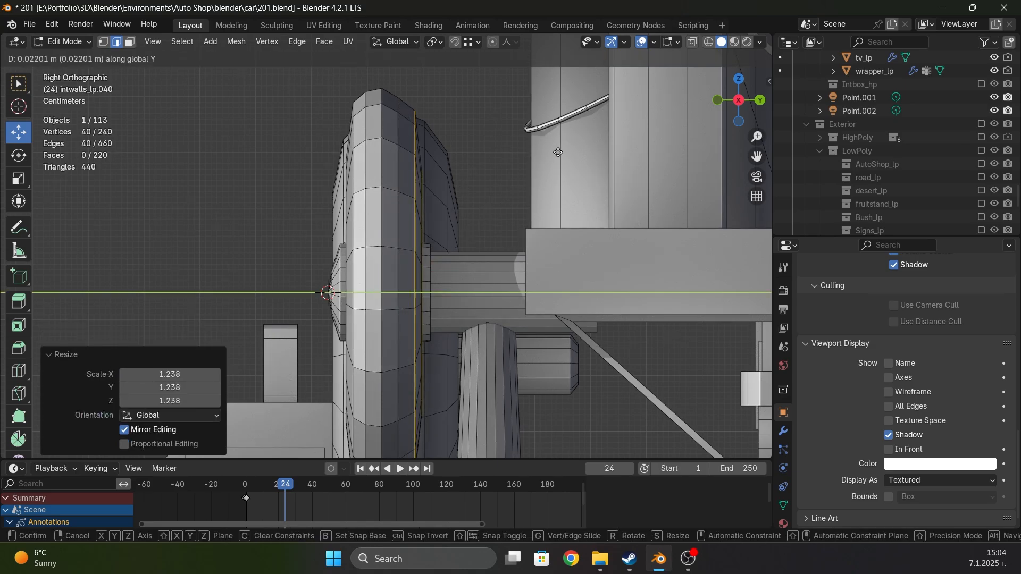
left_click(504, 162)
key("Tab")
Examine the fan's cage from several angles beside the reference fan, with nothing selected
middle_click_drag(362, 212, 520, 308)
scroll(481, 223, "down", 6)
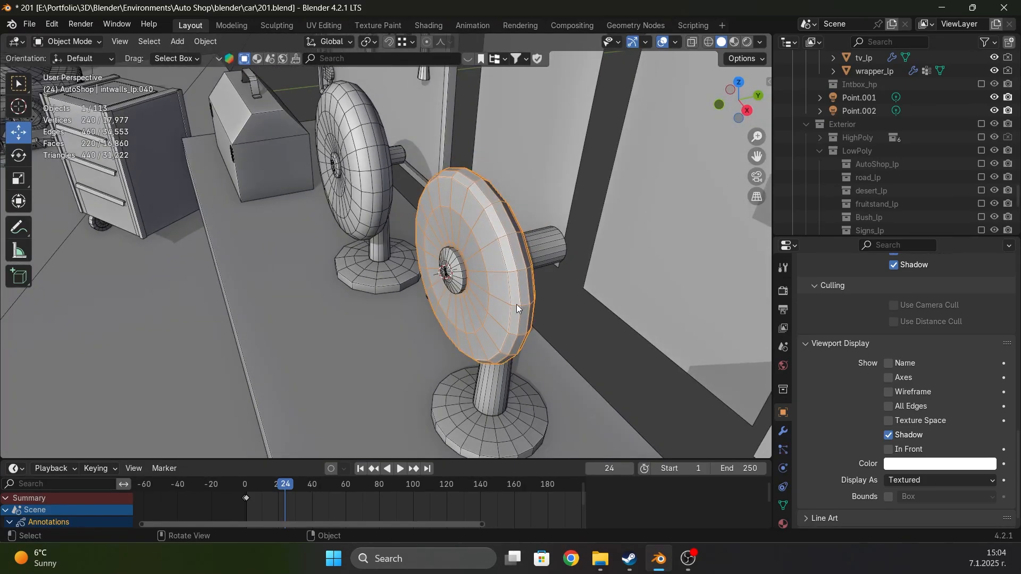
middle_click_drag(519, 309, 526, 282)
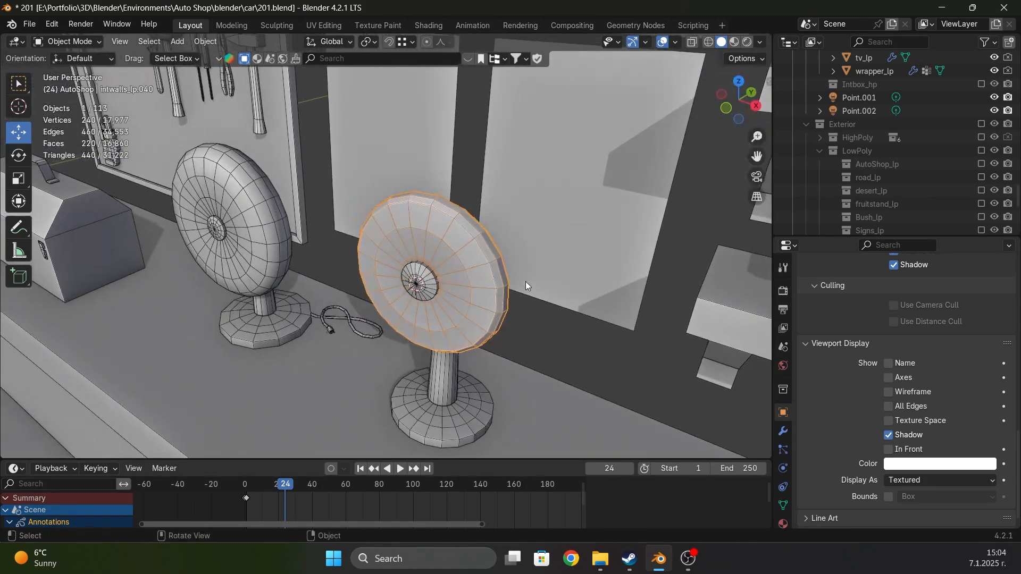
scroll(547, 317, "up", 1)
left_click(552, 324)
mouse_move(452, 262)
middle_mouse_down()
mouse_move(497, 260)
mouse_move(442, 251)
middle_mouse_up()
scroll(442, 251, "down", 2)
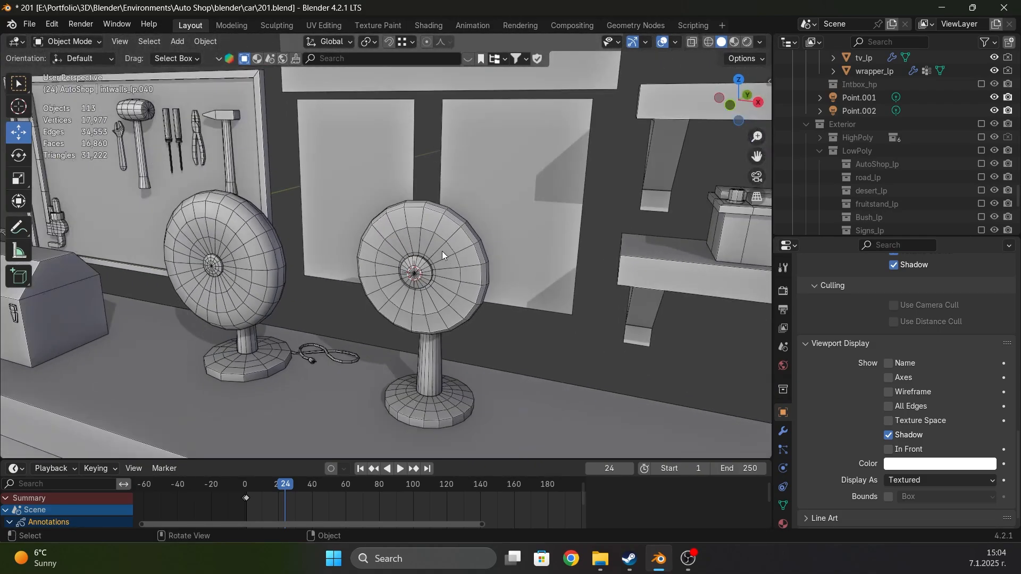
scroll(483, 289, "down", 2)
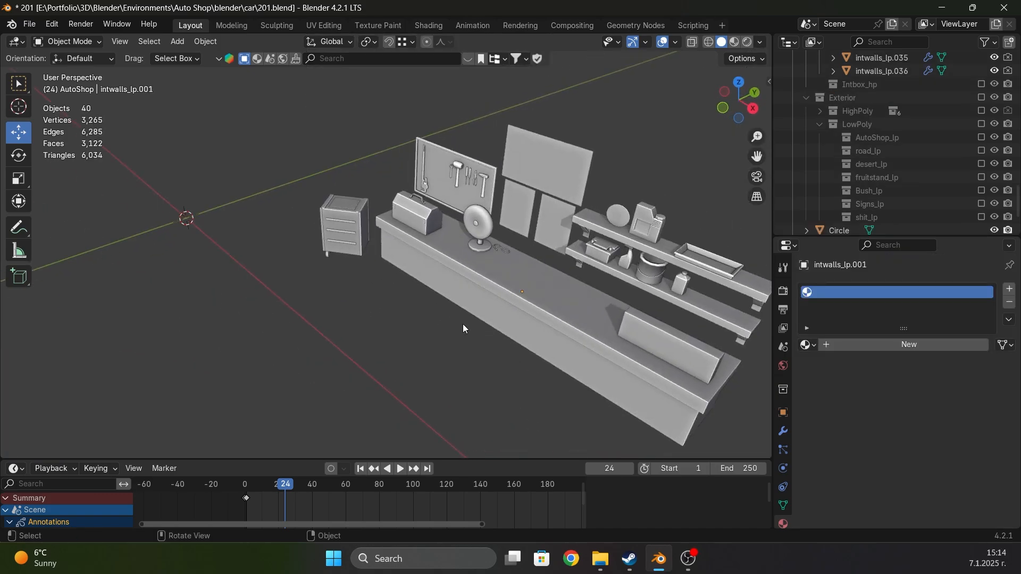
Toggle the Statistics overlay off and back on, and review the scene's object, vertex, edge, face and triangle counts
left_click(674, 43)
left_click(603, 150)
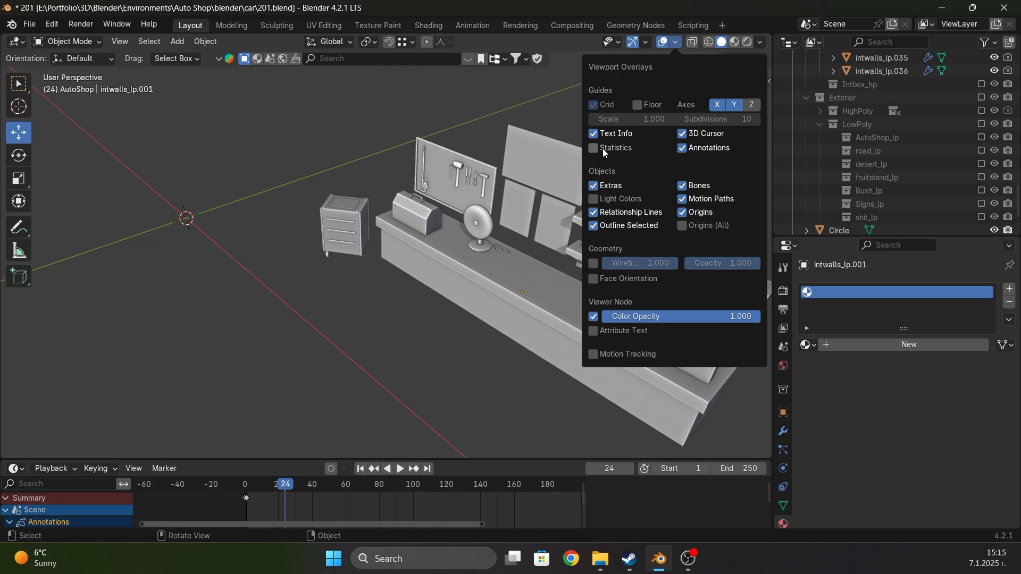
left_click(602, 149)
left_click_drag(127, 161, 117, 161)
left_click_drag(39, 154, 40, 154)
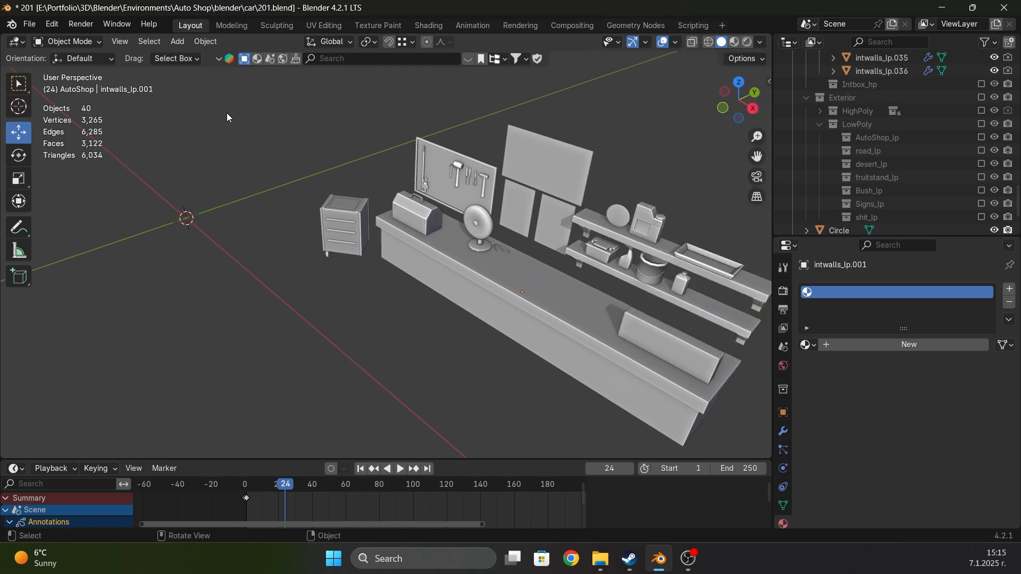
left_click_drag(118, 159, 41, 148)
left_click_drag(121, 169, 42, 151)
scroll(247, 200, "down", 1)
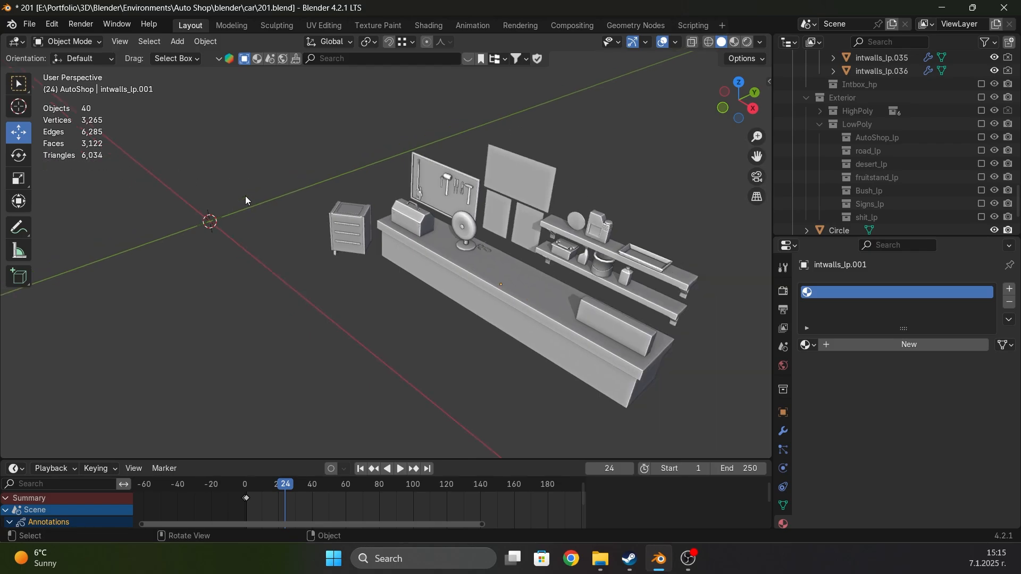
Duplicate all scene objects in place and move the copies into the Intbox_hp collection under AutoShop's Interior
middle_click_drag(270, 193, 305, 170)
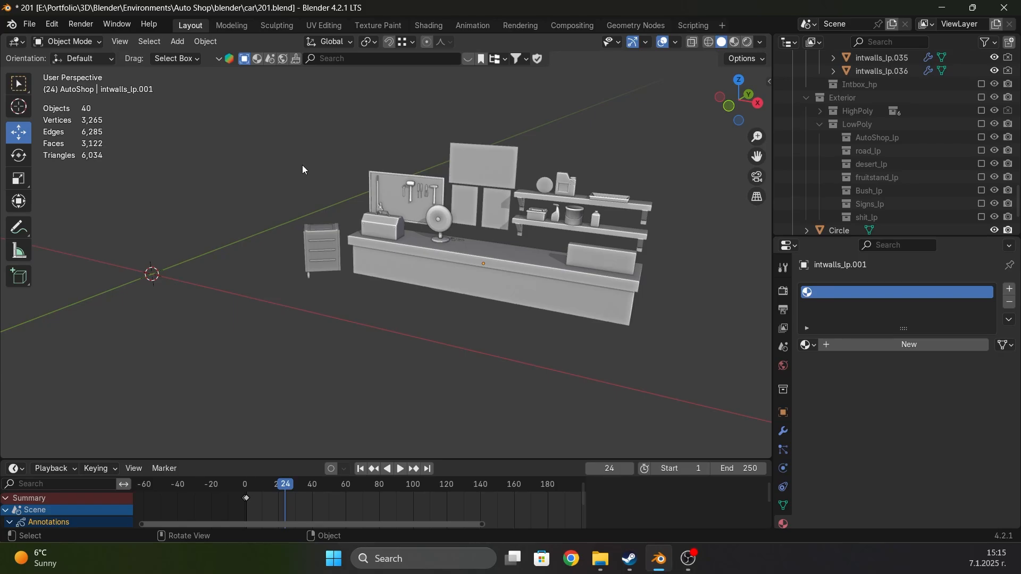
middle_click_drag(303, 170, 312, 236)
mouse_move(412, 232)
middle_mouse_down()
mouse_move(424, 223)
mouse_move(481, 273)
middle_mouse_up()
key("alt+z")
key("a")
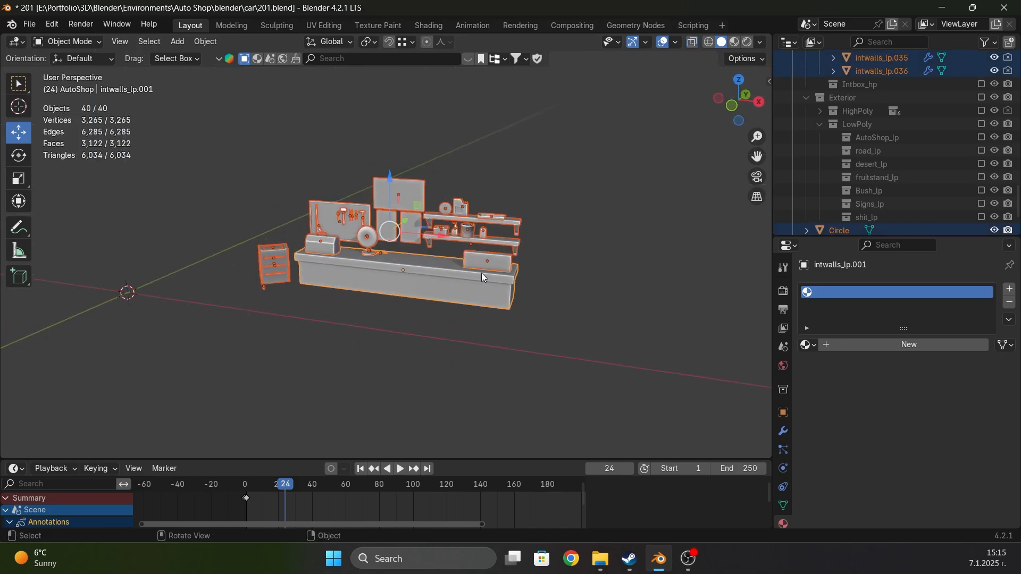
key("shift+d")
key("Escape")
key("m")
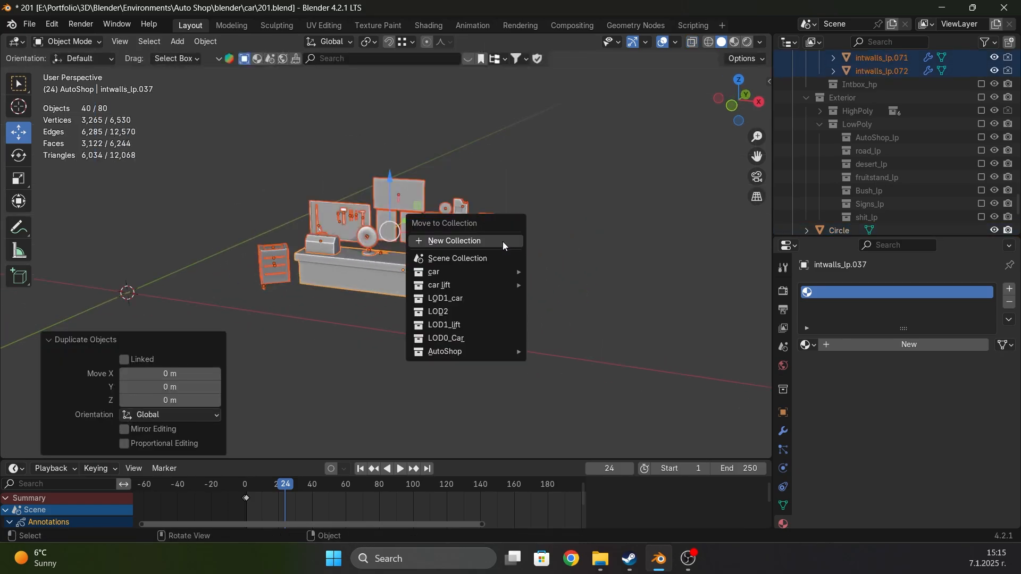
mouse_move(509, 353)
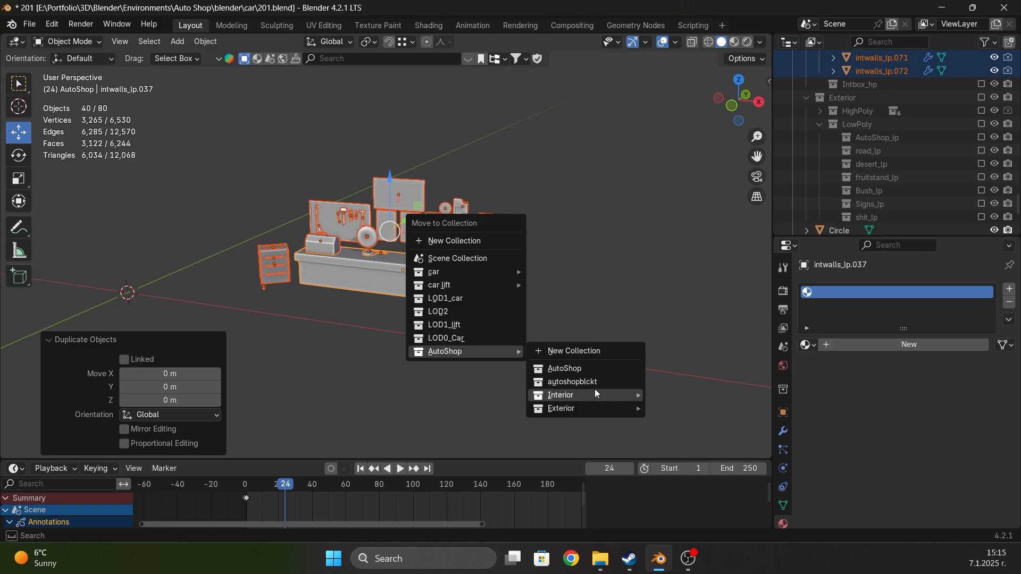
mouse_move(603, 397)
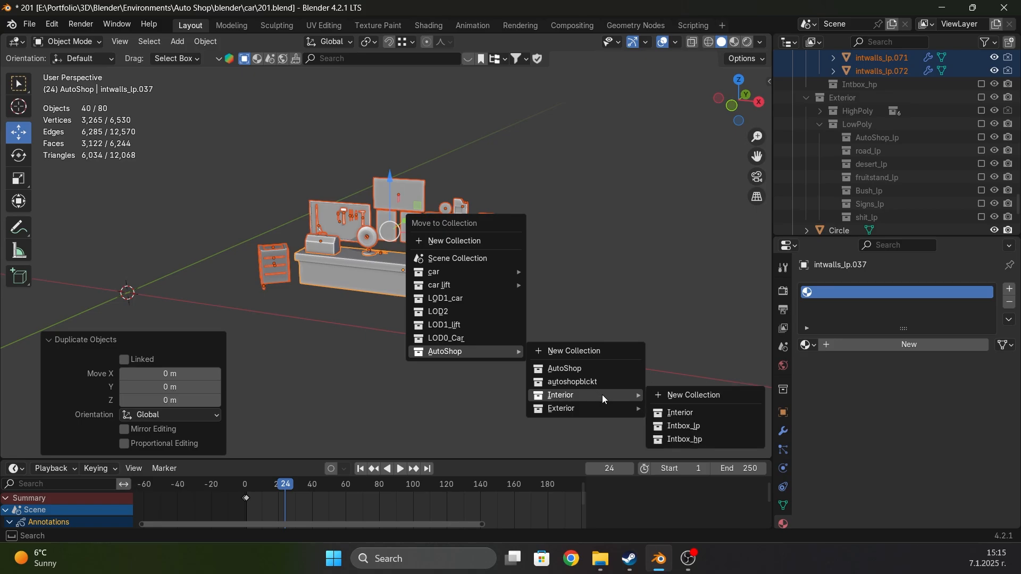
left_click(711, 441)
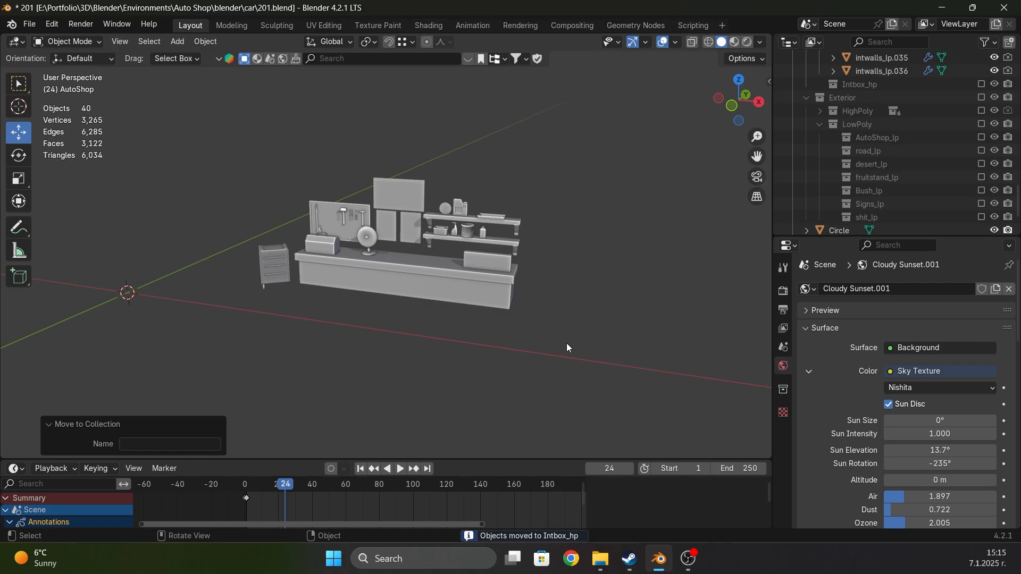
Inspect the spray bottle's mesh on the lower shelf, then look over the counter, shelves and wall props
left_click(493, 296)
scroll(486, 294, "up", 3)
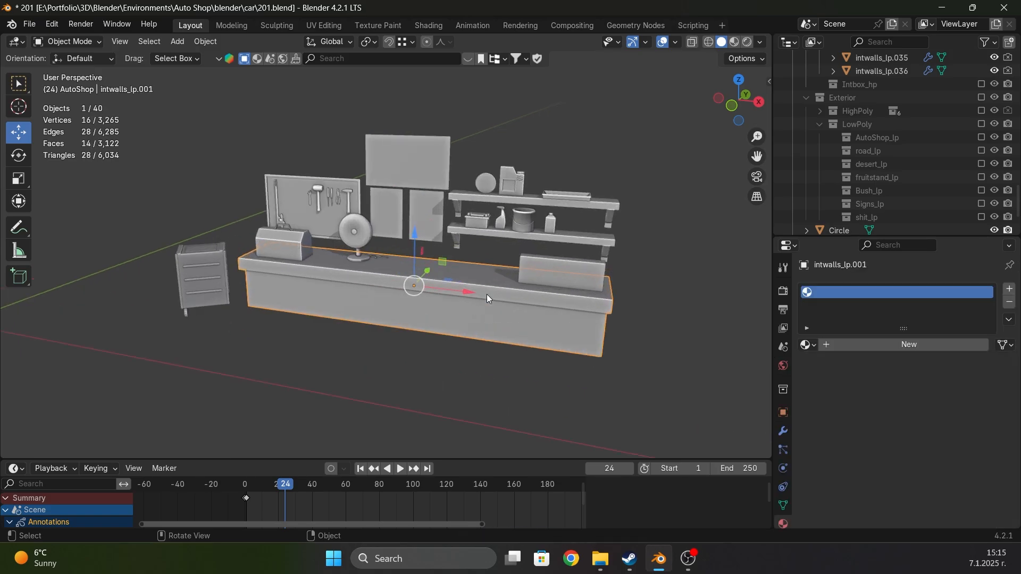
scroll(375, 285, "up", 5)
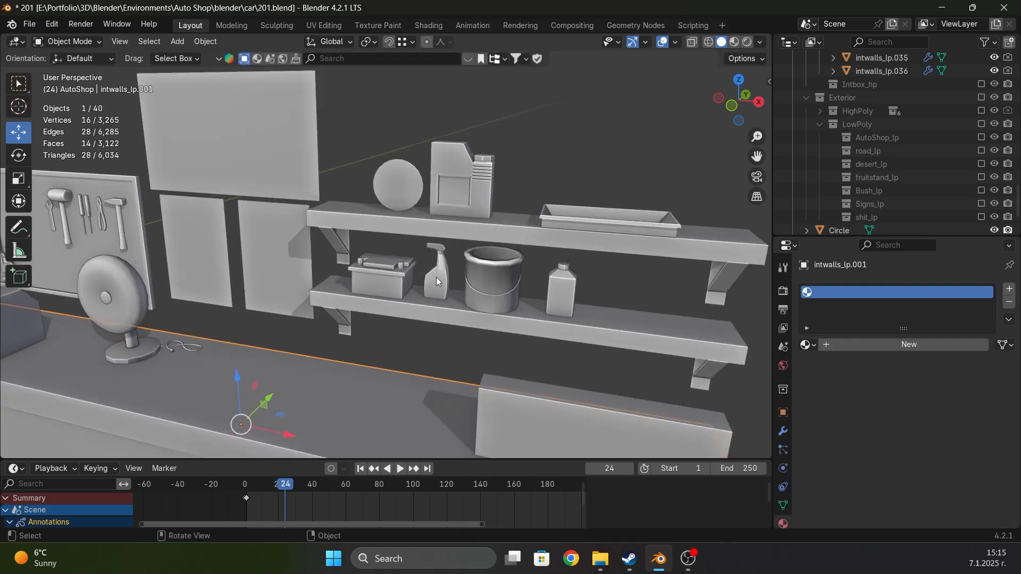
left_click(436, 276)
key("Tab")
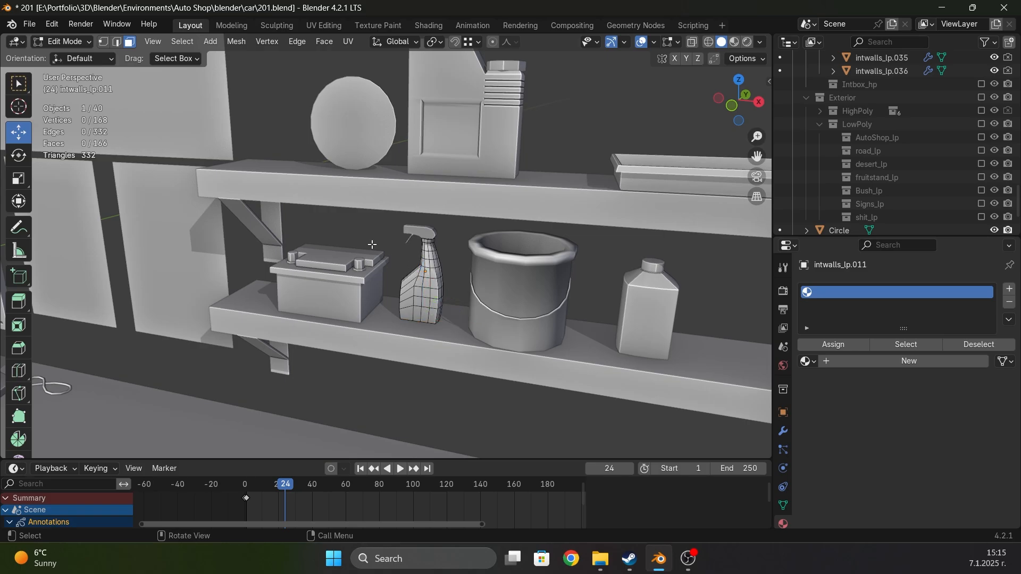
key("Tab")
scroll(374, 242, "down", 2)
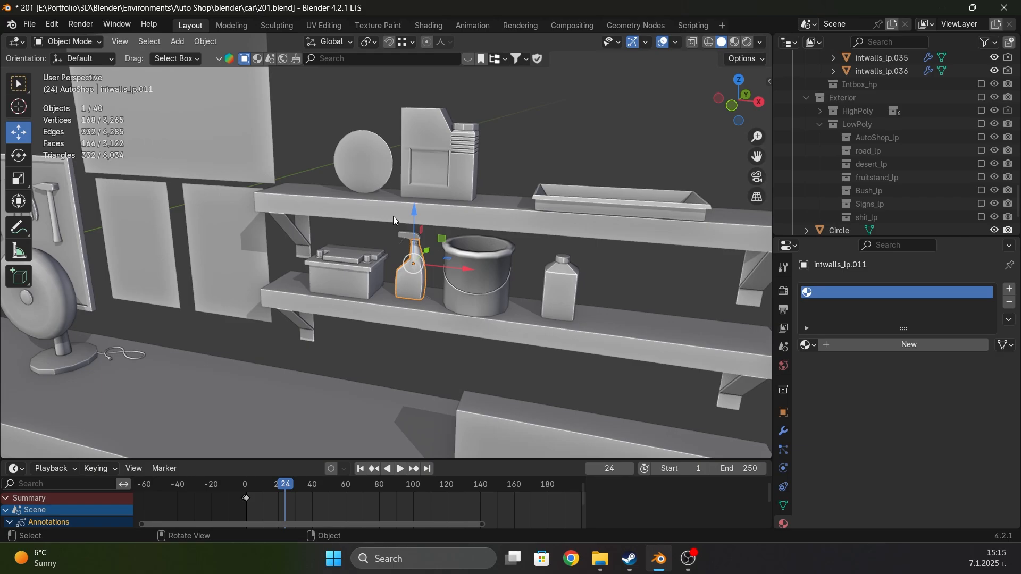
left_click(372, 237)
scroll(372, 237, "down", 3)
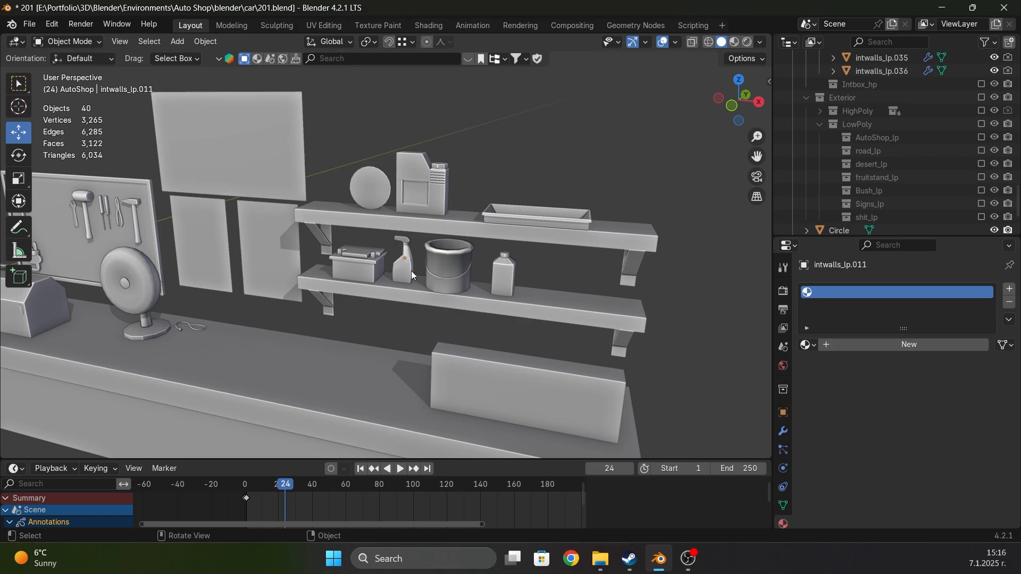
scroll(411, 270, "down", 3)
middle_click_drag(420, 273, 515, 306)
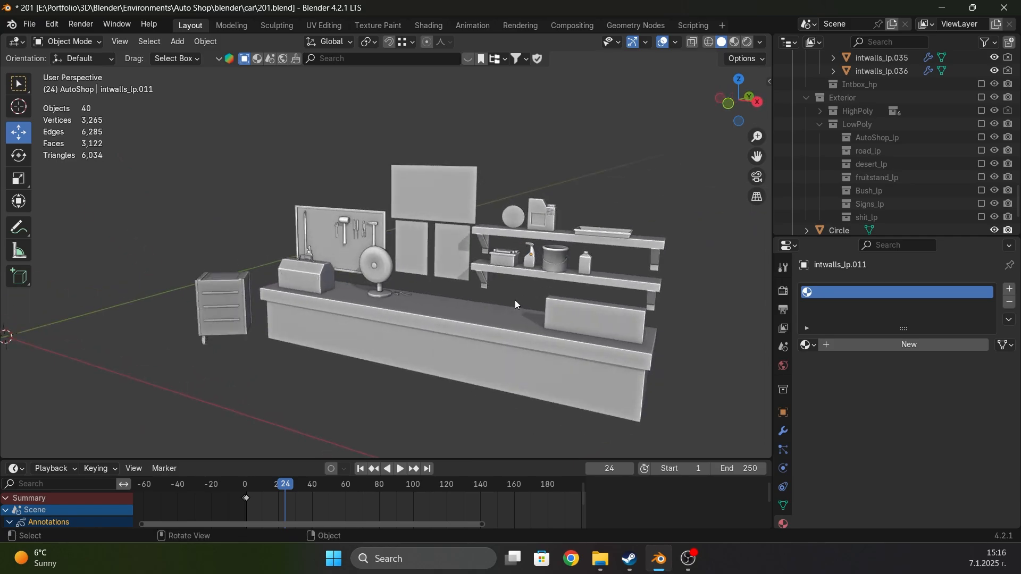
scroll(486, 297, "up", 2)
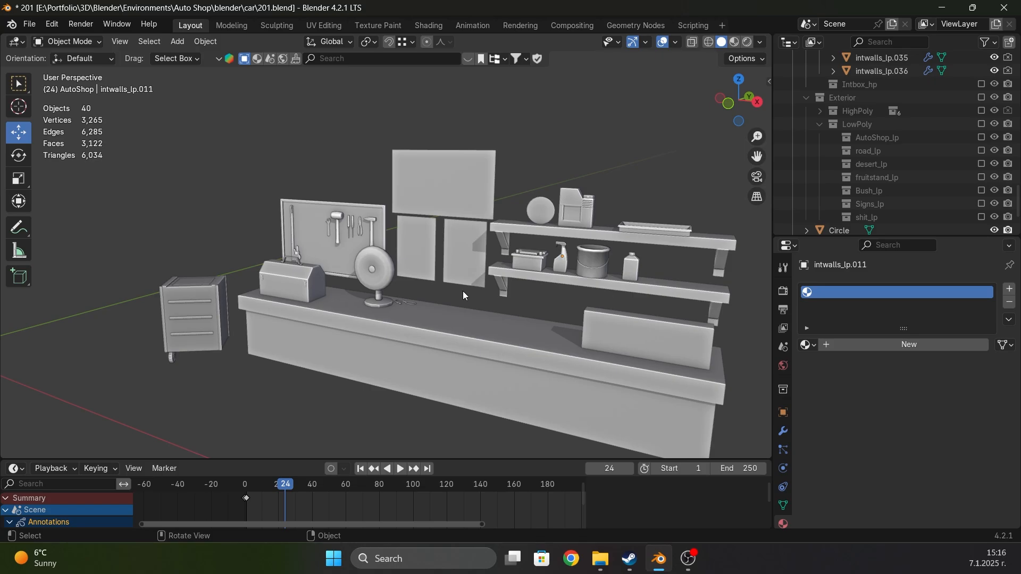
Delete the counter's upper and lower rear faces and its bottom face, and leave mesh editing
middle_click_drag(516, 316, 269, 325)
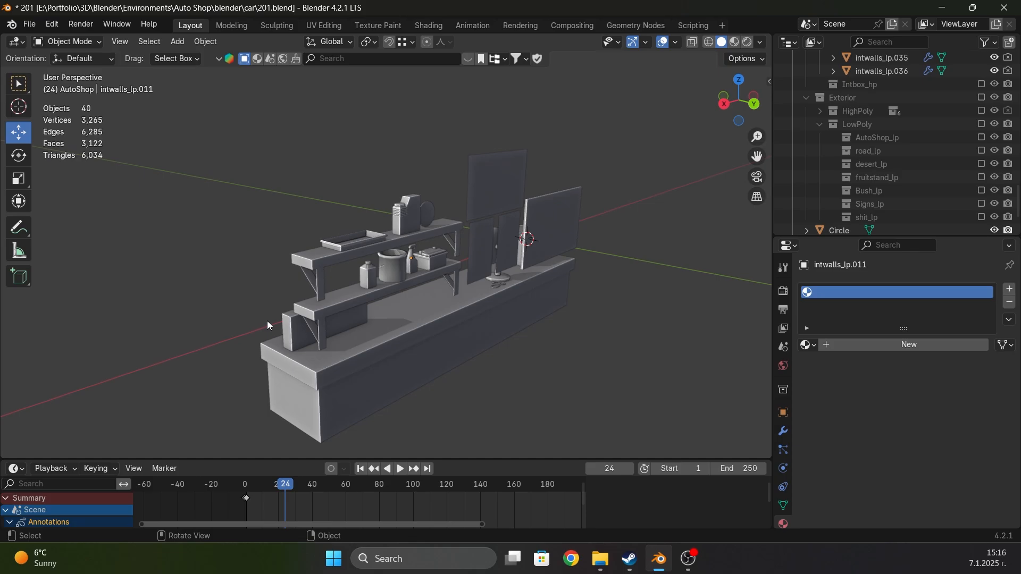
middle_click_drag(267, 321, 383, 344)
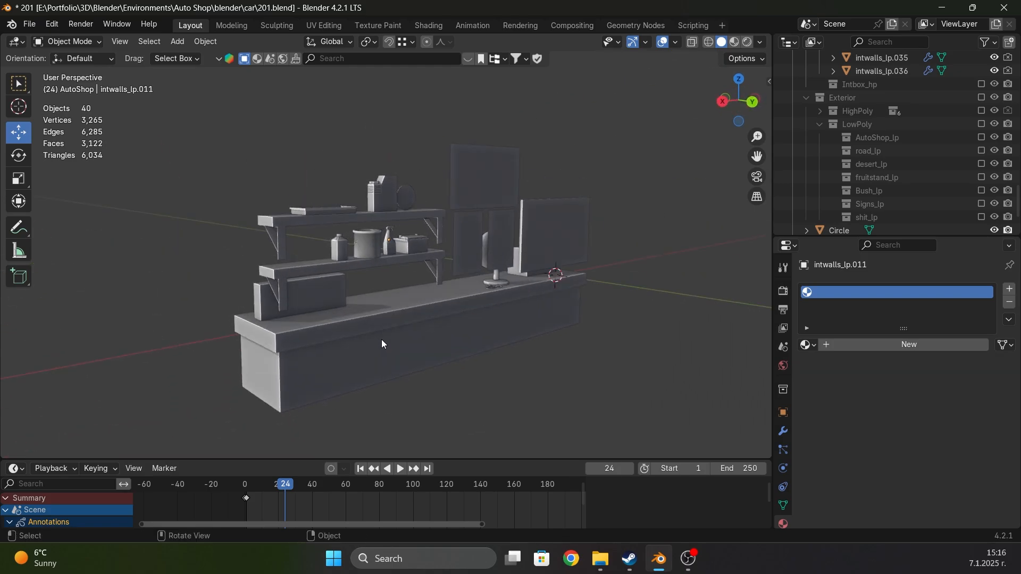
left_click(382, 344)
key("Tab")
left_click(386, 320)
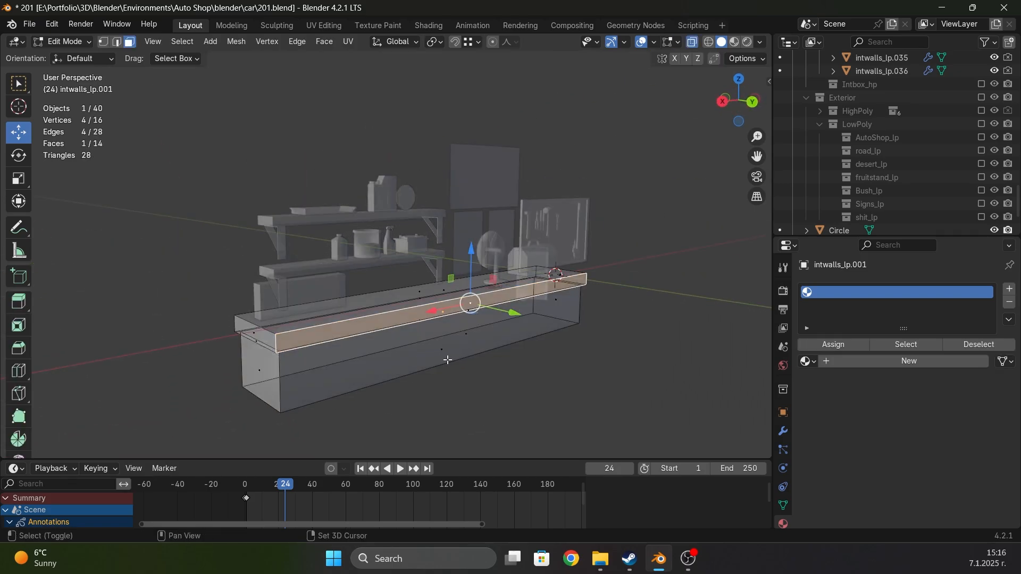
left_click(448, 359, "shift")
left_click(442, 348, "shift")
left_click(470, 337, "shift")
left_click(471, 338, "shift")
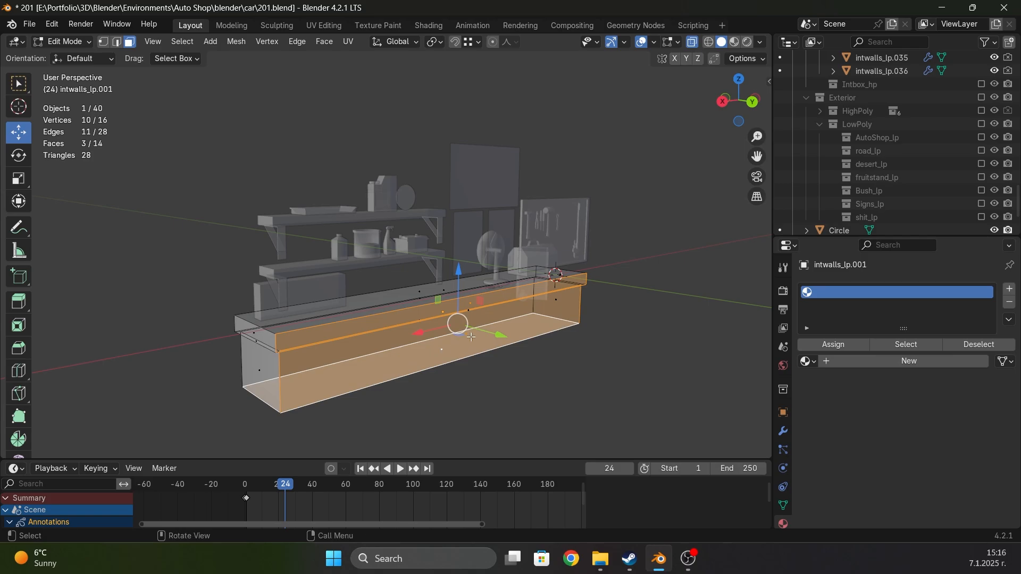
key("Tab")
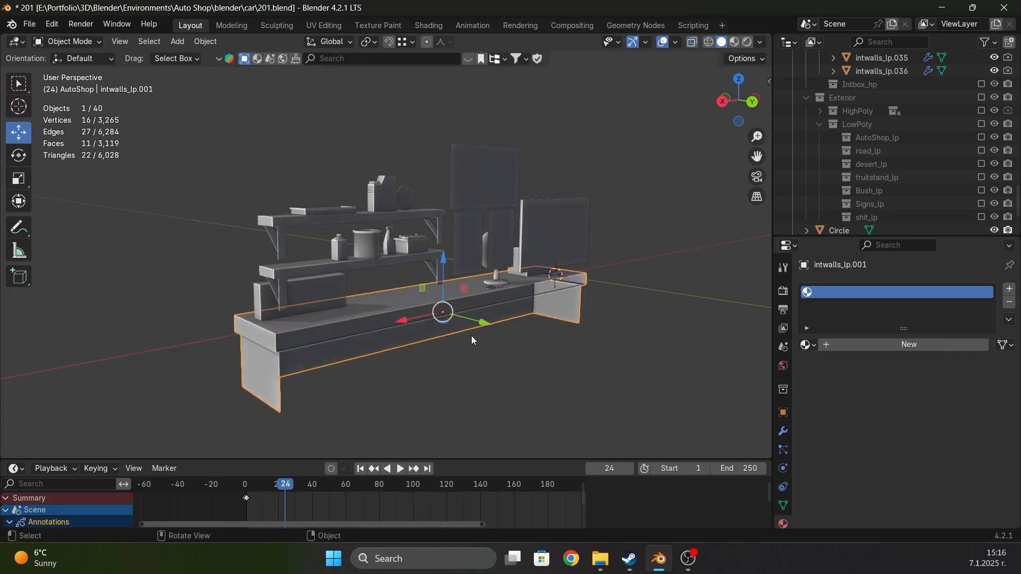
Delete the long rear face of the lower shelf board
left_click(494, 377)
middle_click_drag(483, 322, 375, 276)
scroll(309, 301, "up", 3)
left_click(278, 290)
key("Tab")
key("Tab")
left_click(308, 320)
key("Tab")
left_click(307, 320)
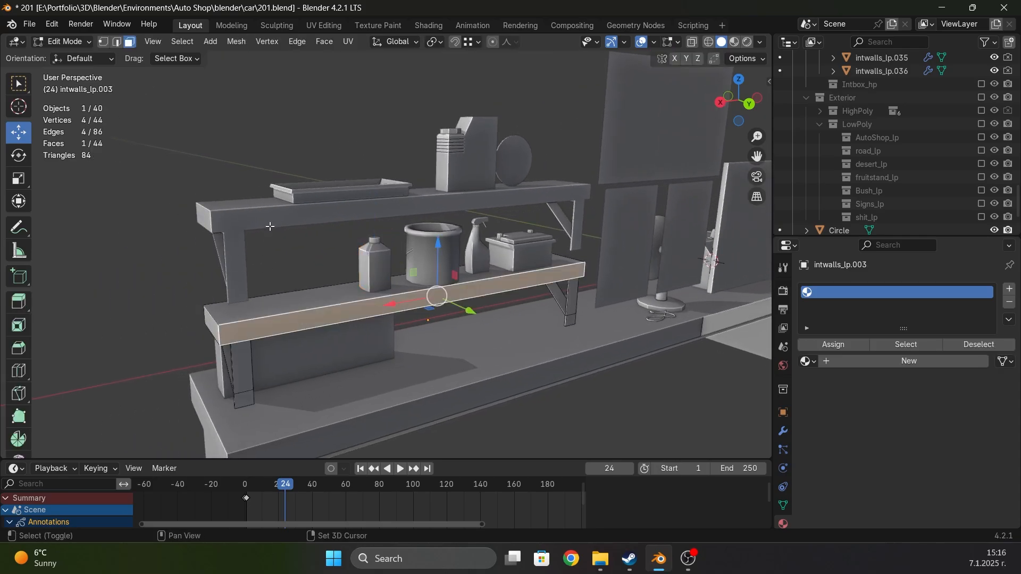
key("x")
key("f")
Delete the four rear faces on the lower shelf's two support brackets
left_click(246, 382, "shift")
left_click(245, 400, "shift")
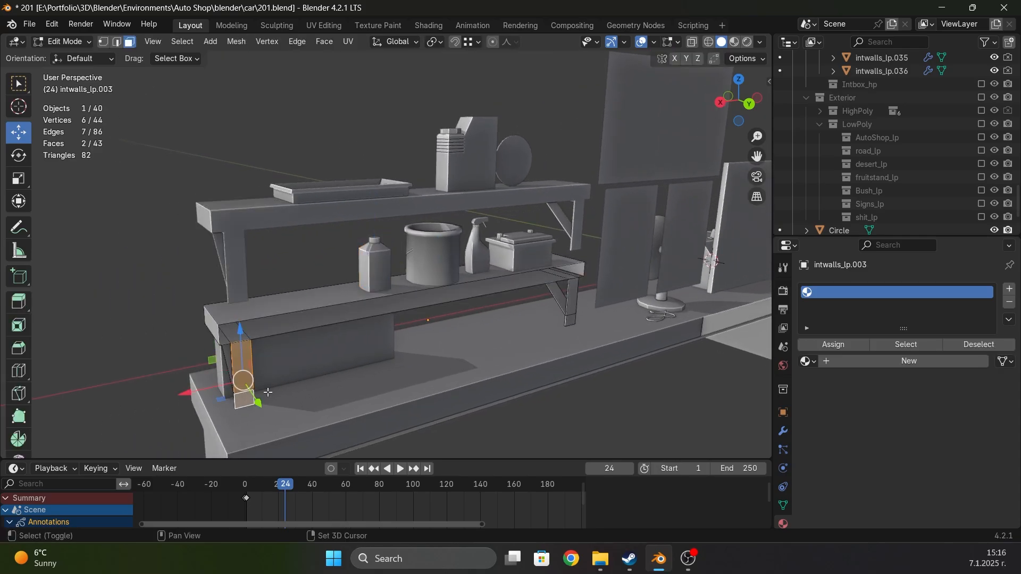
left_click(571, 297, "shift")
left_click(570, 322, "shift")
key("x")
key("f")
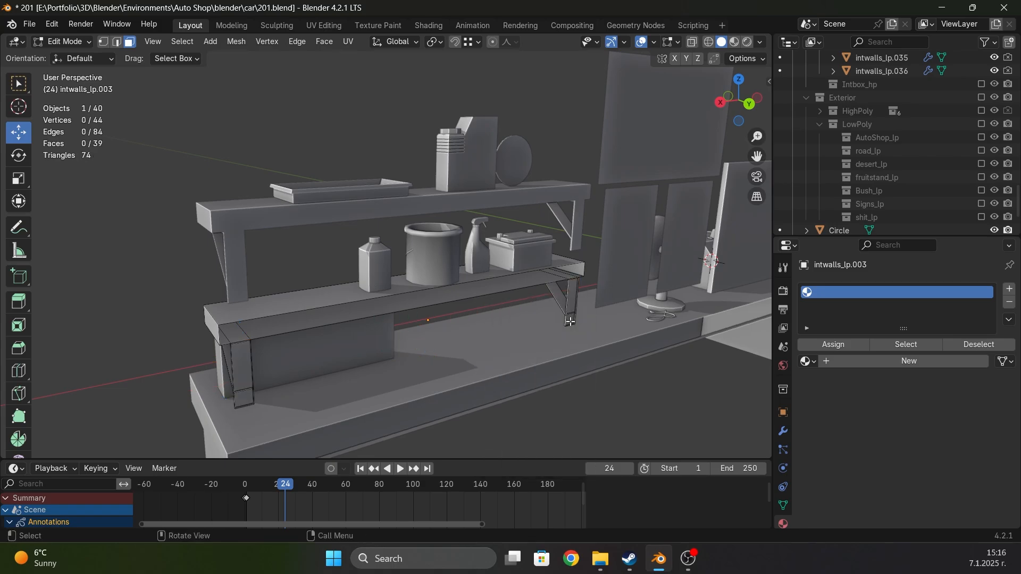
Delete the lower shelf's underside face and the far bracket's top face, and leave mesh editing
left_click(566, 276)
left_click(251, 331, "shift")
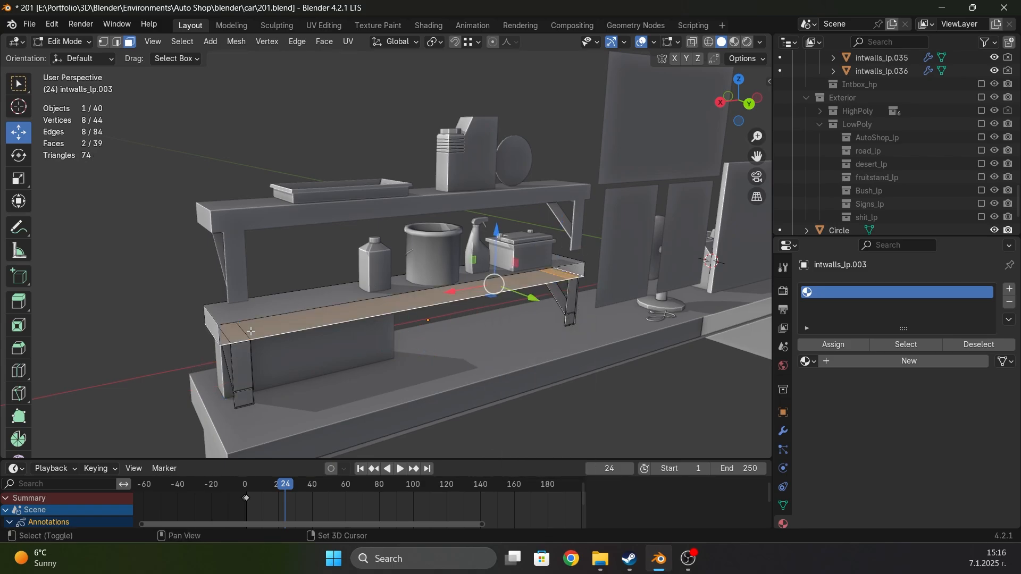
key("x")
key("f")
key("Tab")
Delete the rear face of the wall-mounted tool board and leave mesh editing
middle_click_drag(255, 331, 394, 330)
middle_click_drag(200, 326, 303, 301, "shift")
left_click(472, 286)
middle_click_drag(186, 281, 300, 284, "shift")
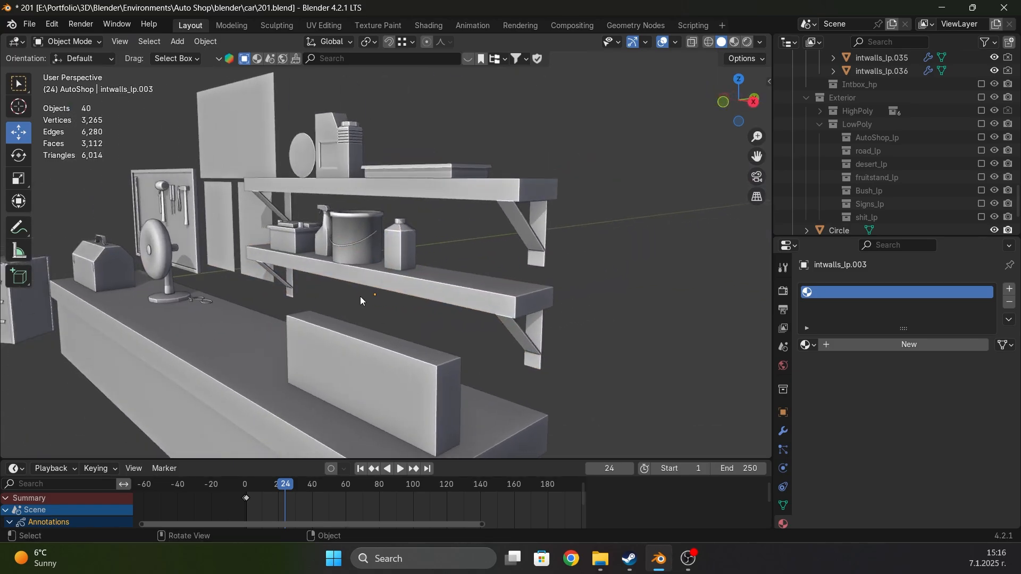
middle_click_drag(359, 295, 269, 280)
left_click(269, 279)
key("Tab")
left_click(318, 246)
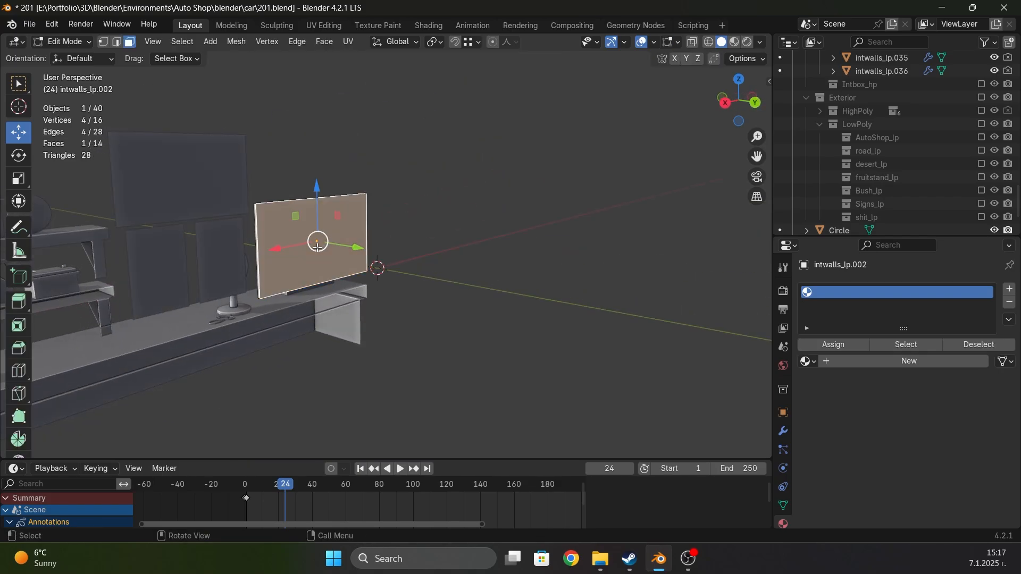
key("Tab")
Examine the spray bottle's edge topology up close in mesh editing from several angles
middle_click_drag(318, 246, 511, 242)
scroll(420, 262, "up", 2)
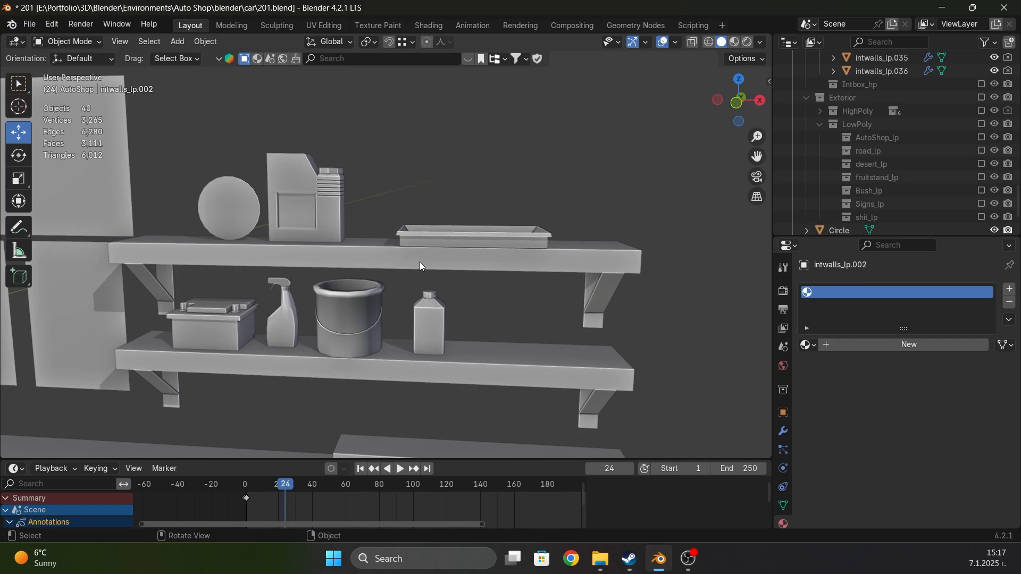
scroll(480, 260, "up", 3)
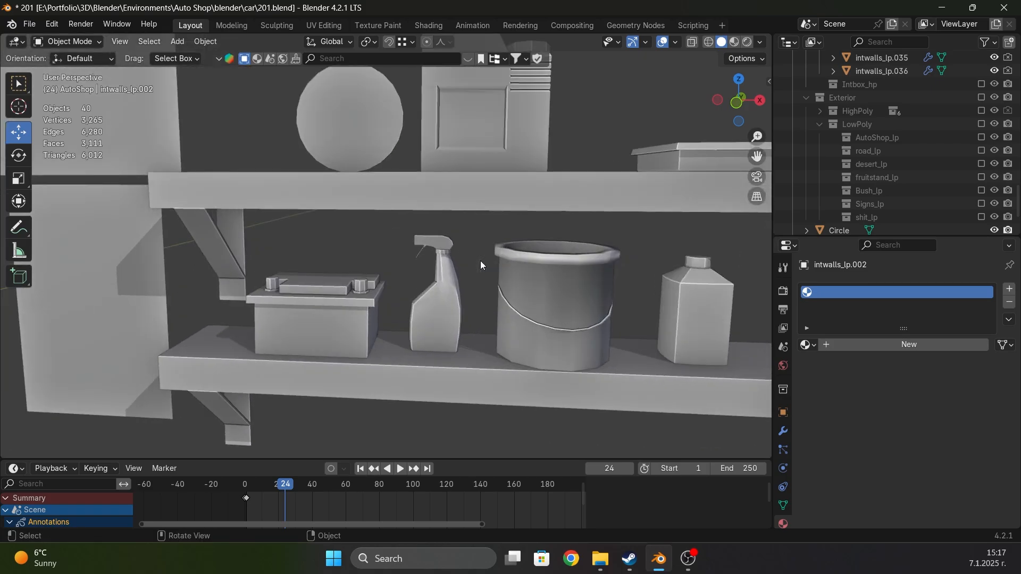
left_click(432, 325)
key("Tab")
middle_click_drag(443, 312, 490, 306)
scroll(475, 303, "up", 2)
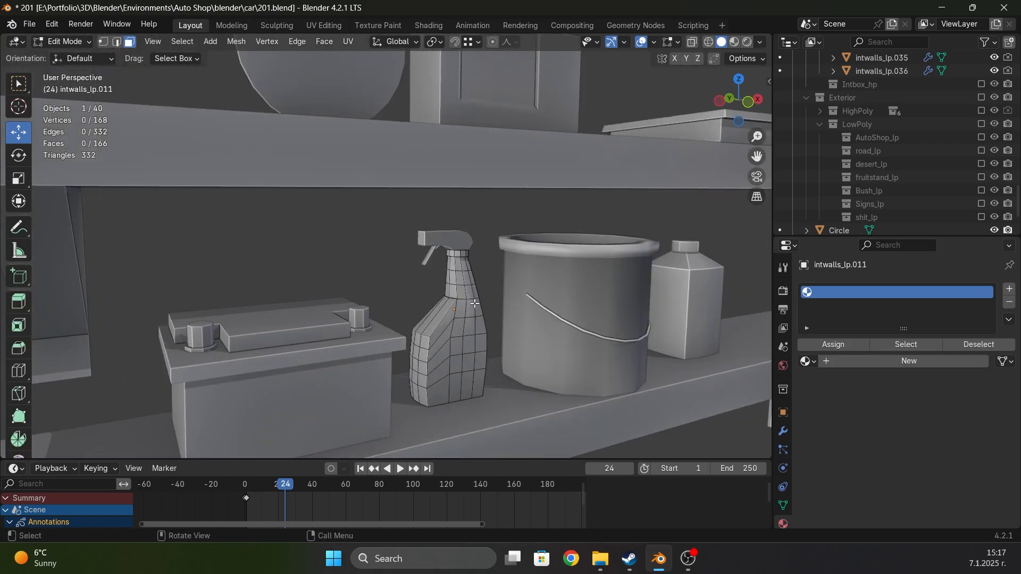
scroll(475, 304, "up", 5)
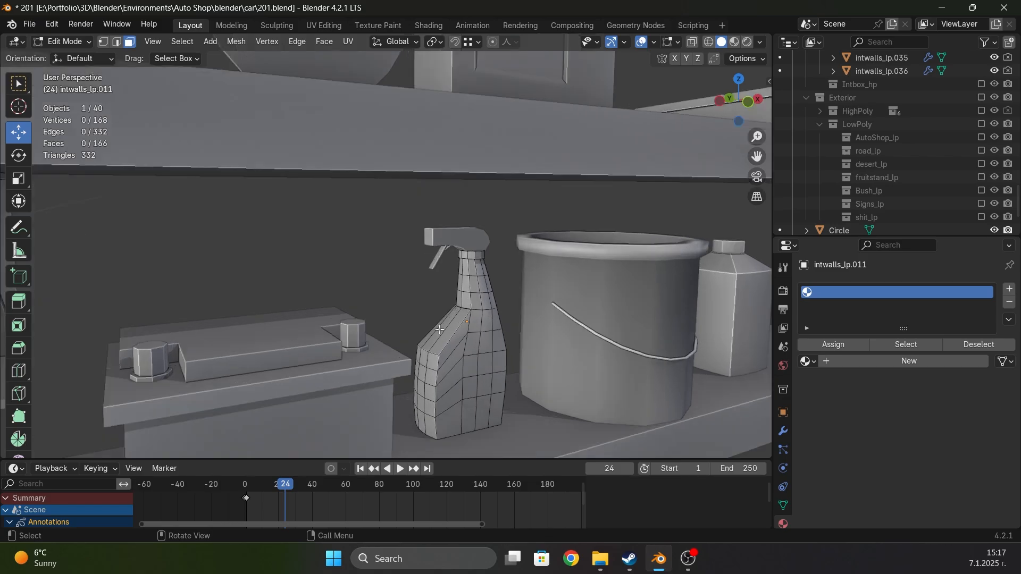
left_click_drag(438, 363, 344, 212)
mouse_move(344, 224)
middle_mouse_down()
mouse_move(361, 249)
mouse_move(493, 279)
mouse_move(302, 240)
middle_mouse_up()
scroll(303, 241, "down", 3)
left_click(321, 237)
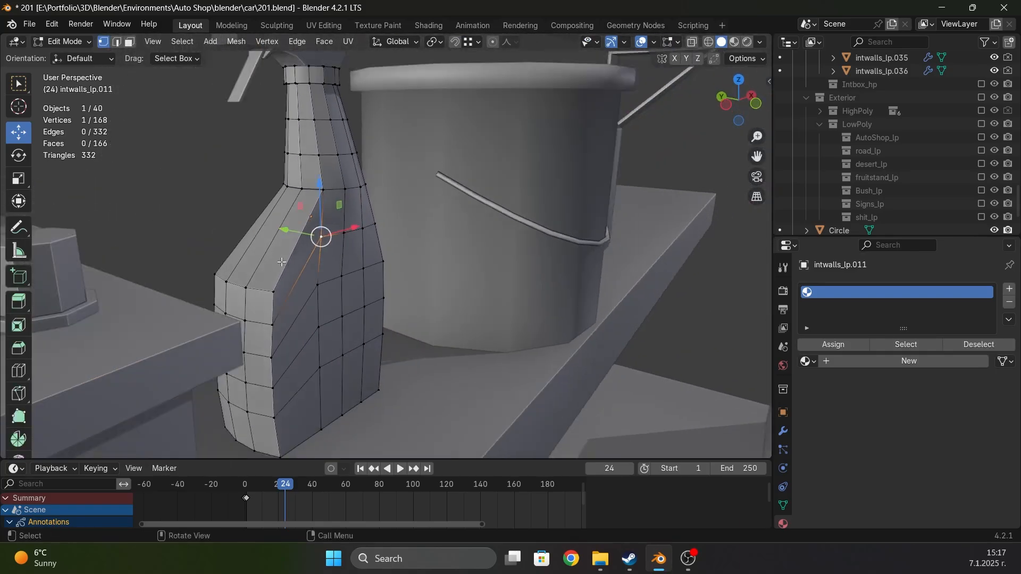
left_click(322, 379, "ctrl")
mouse_move(322, 379)
middle_mouse_down()
mouse_move(355, 304)
mouse_move(358, 319)
mouse_move(357, 299)
mouse_move(317, 295)
middle_mouse_up()
key("g")
key("y")
right_click(381, 317)
Leave mesh editing and shade the spray bottle smooth
key("Tab")
right_click(317, 295)
left_click(222, 160)
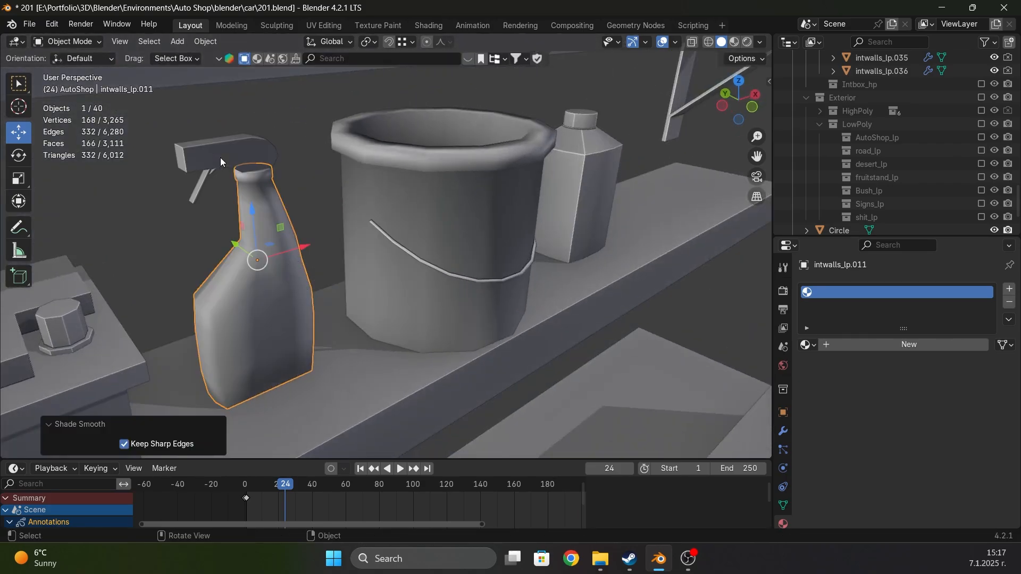
Mark two edge loops around the spray bottle's neck collar as sharp and leave mesh editing
key("Tab")
scroll(270, 204, "up", 3)
middle_click_drag(270, 203, 353, 216)
scroll(290, 175, "up", 1)
key("Tab")
scroll(333, 181, "up", 2)
scroll(362, 241, "up", 1)
key("Tab")
key("2")
left_click(353, 216, "alt")
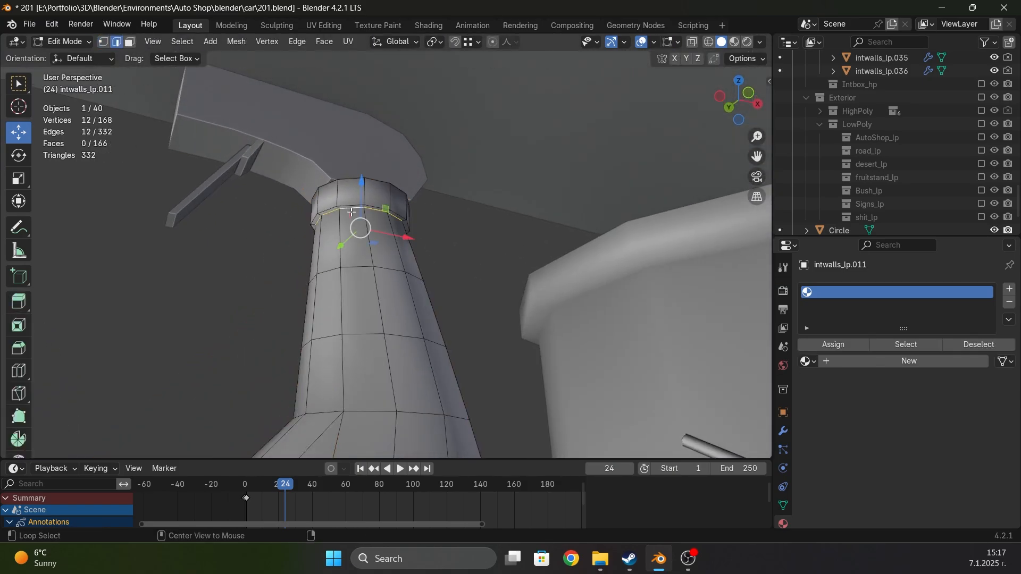
right_click(448, 232)
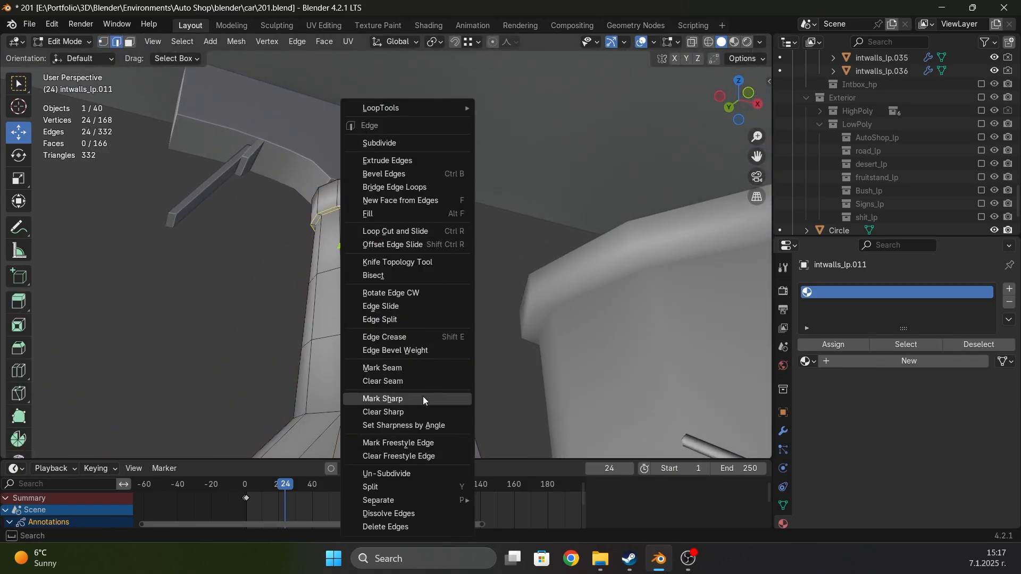
left_click(423, 396)
key("Tab")
Select all objects, shade them smooth, and compare the shading in and out of mesh editing
scroll(371, 305, "down", 2)
middle_click_drag(372, 304, 333, 392)
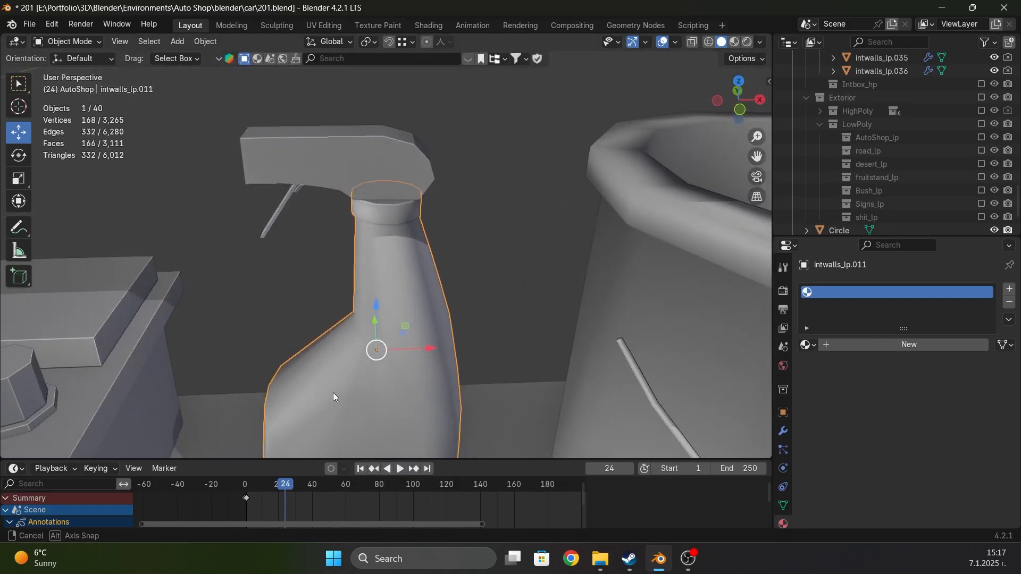
scroll(333, 392, "down", 2)
middle_click_drag(387, 296, 453, 273)
key("a")
right_click(454, 273)
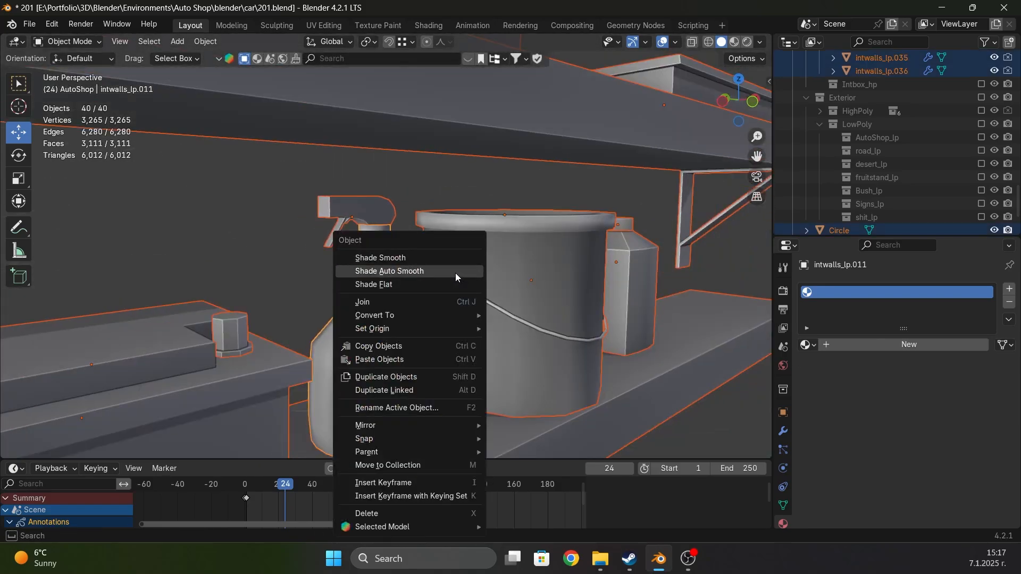
left_click(433, 264)
key("Tab")
key("Tab")
key("Tab")
key("Tab")
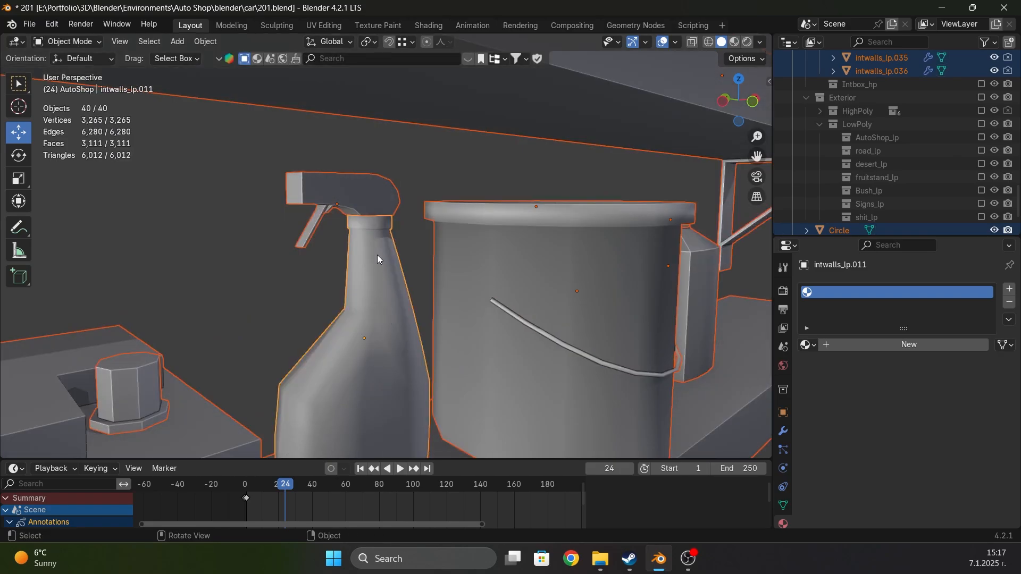
Deselect everything, select the spray bottle's trigger head and shade it smooth
middle_click_drag(378, 254, 328, 271)
scroll(327, 270, "down", 2)
left_click(316, 270)
scroll(315, 269, "down", 4)
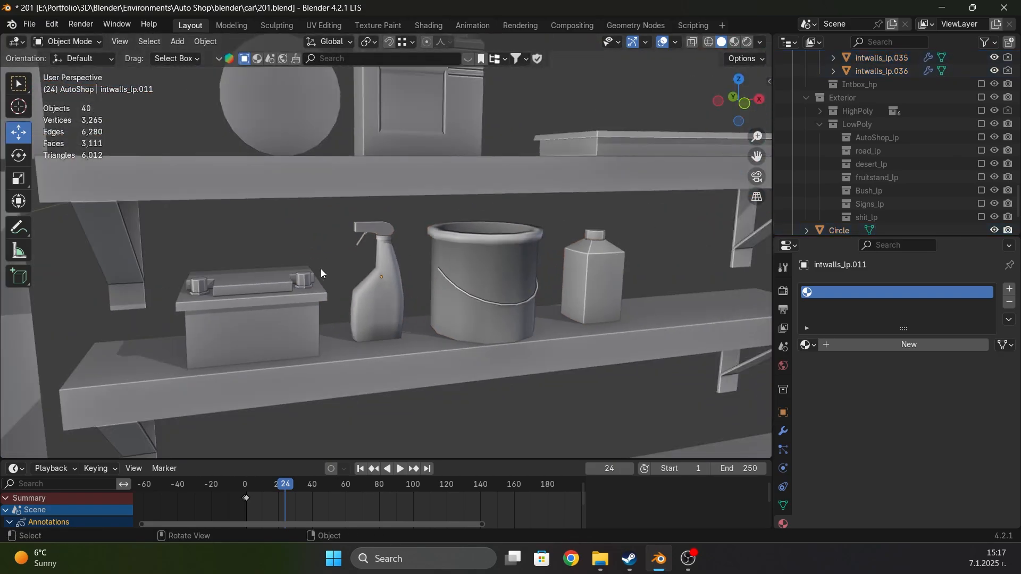
scroll(341, 263, "up", 3)
left_click(384, 208)
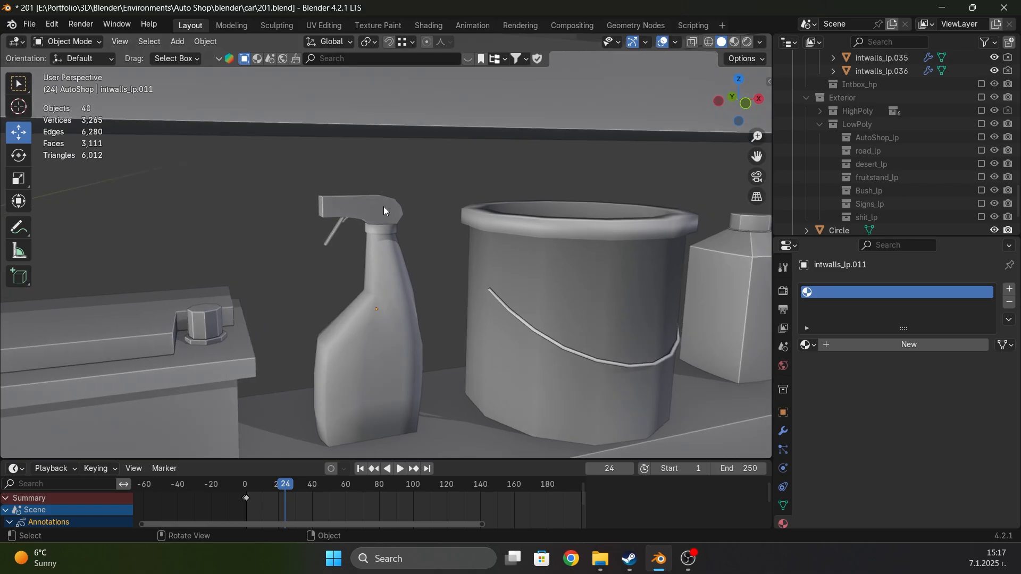
right_click(384, 208)
left_click(381, 218)
scroll(367, 213, "up", 4)
mouse_move(374, 254)
middle_mouse_down()
mouse_move(368, 236)
mouse_move(312, 244)
mouse_move(508, 239)
middle_mouse_up()
right_click(274, 224)
left_click(253, 207)
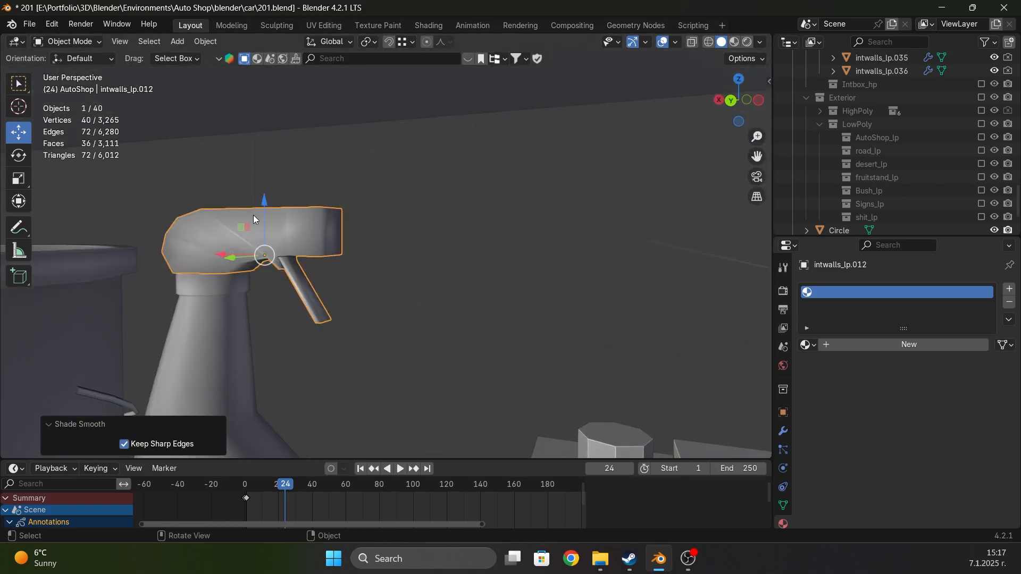
Apply Shade Auto Smooth with a 30° angle to the spray bottle's trigger head
scroll(330, 231, "up", 3)
mouse_move(330, 236)
middle_mouse_down()
mouse_move(144, 241)
mouse_move(445, 238)
mouse_move(421, 276)
mouse_move(410, 259)
mouse_move(375, 269)
middle_mouse_up()
right_click(445, 238)
left_click(423, 249)
scroll(422, 249, "down", 5)
scroll(410, 261, "up", 2)
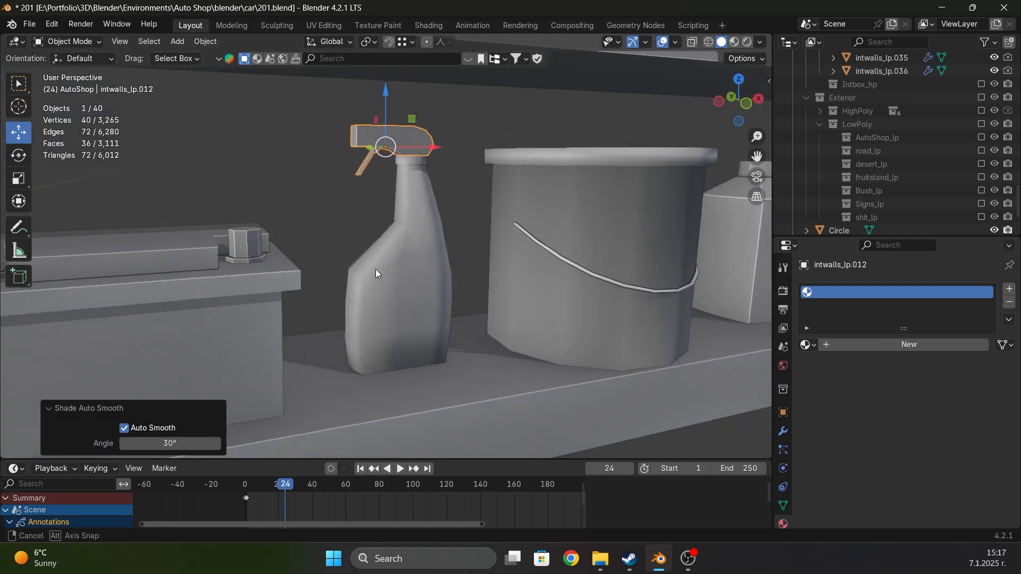
Open the bottle body for vertex editing and merge the first column of three vertices on its flat side at center
left_click(409, 303)
key("Tab")
scroll(365, 252, "up", 3)
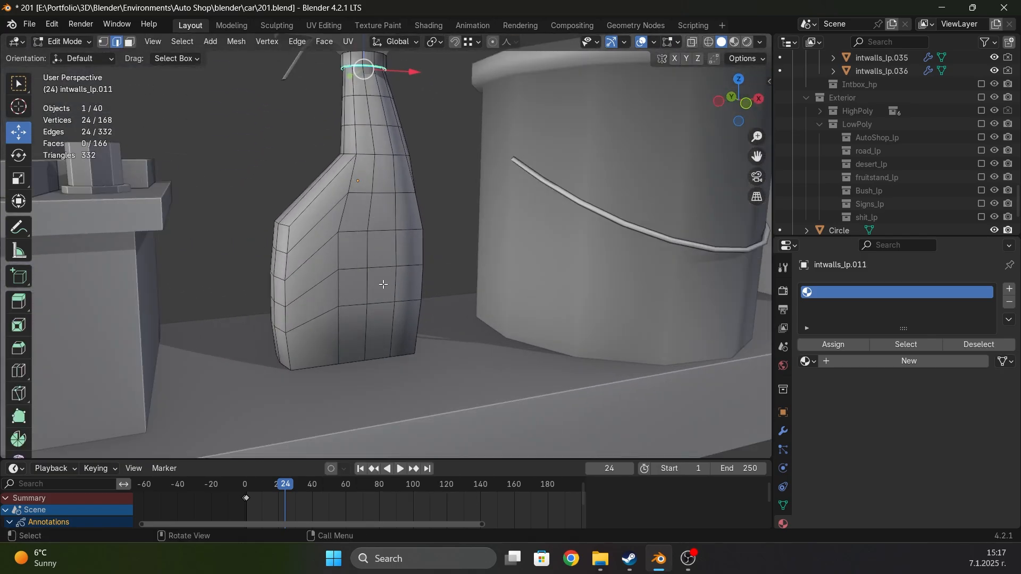
scroll(357, 244, "up", 2)
middle_click_drag(358, 217, 345, 257)
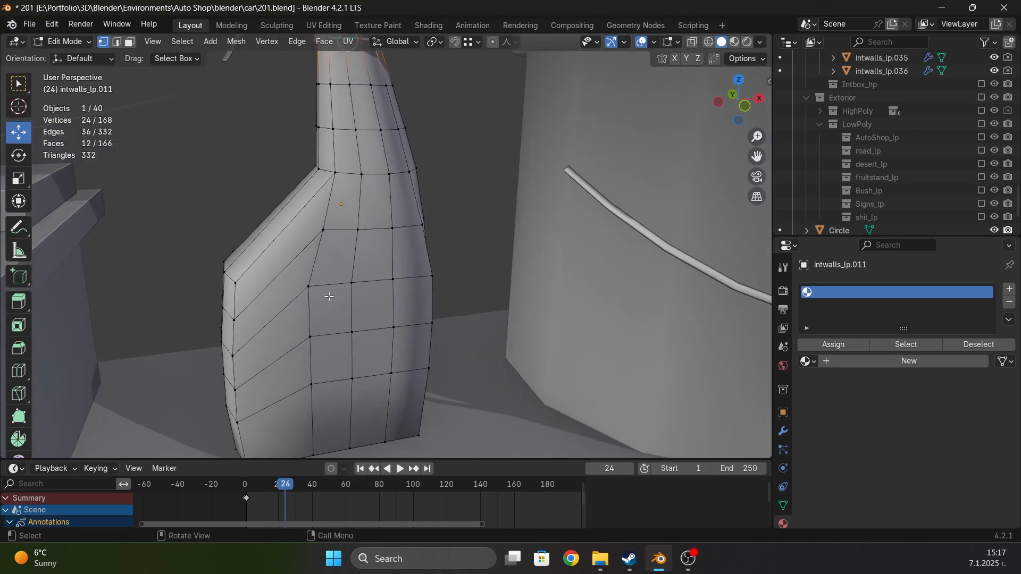
left_click(322, 296)
left_click_drag(405, 387, 293, 269)
scroll(342, 309, "down", 1)
left_click(304, 280)
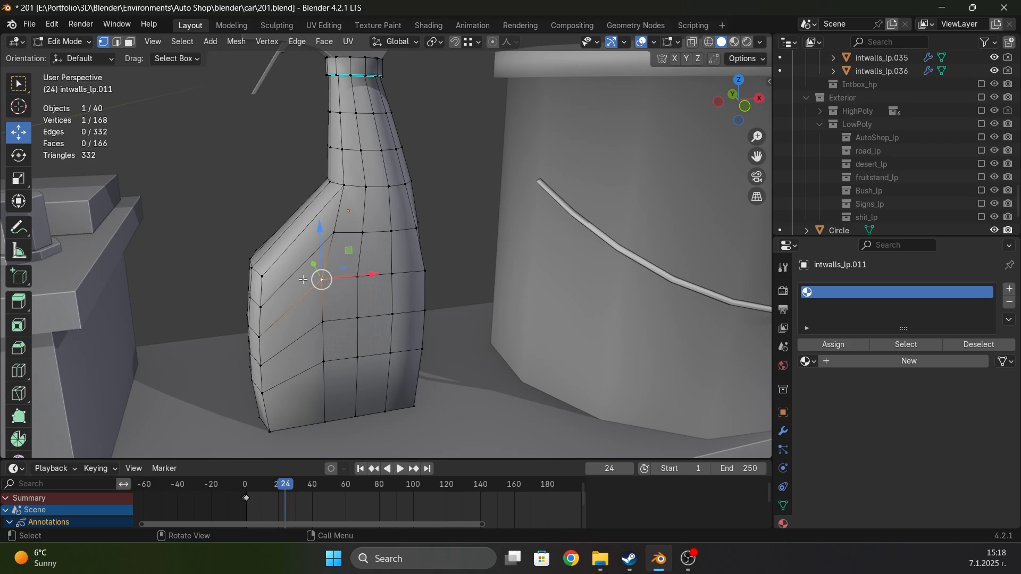
left_click(324, 361, "ctrl")
key("m")
left_click(318, 282)
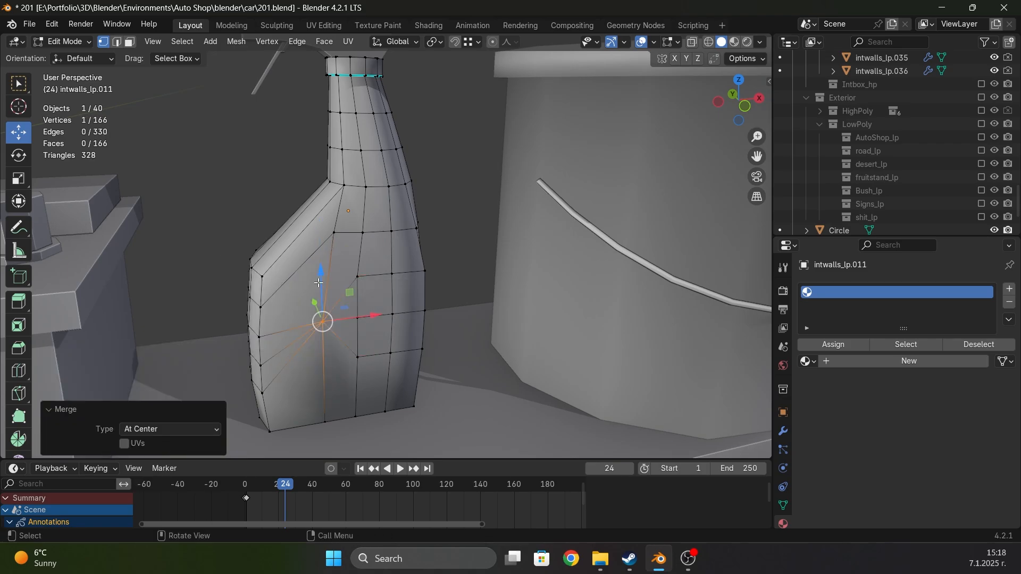
Merge each of the two remaining three-vertex columns on the bottle's flat side at center
left_click(359, 357)
left_click(357, 279, "ctrl")
key("m")
left_click(356, 283)
left_click(392, 353)
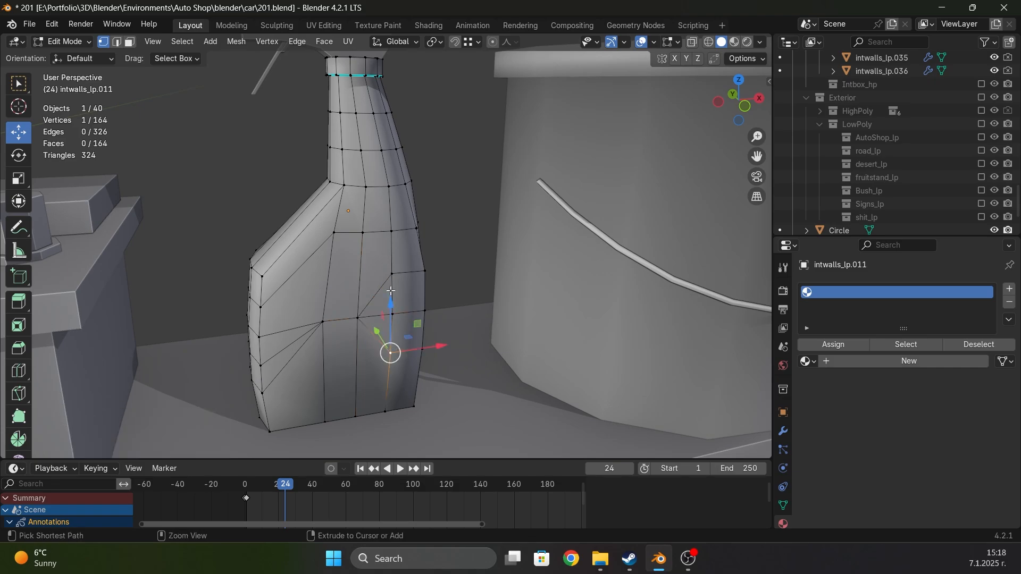
left_click(390, 279, "ctrl")
key("m")
left_click(391, 282)
Merge the row of three remaining vertices in the middle of the bottle's flat side into one at center
left_click(321, 317)
left_click(389, 314, "ctrl")
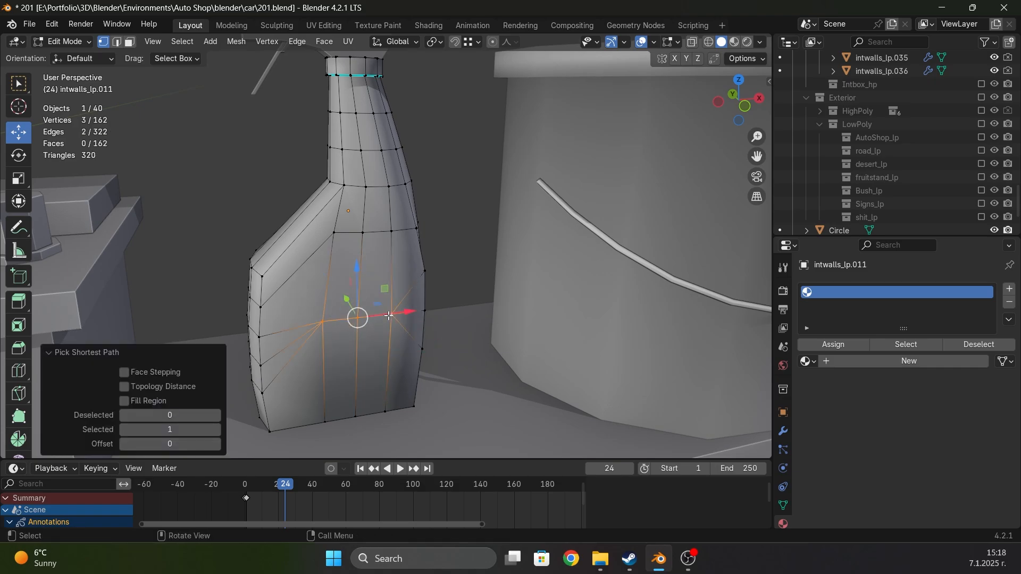
key("m")
left_click(385, 316)
middle_click_drag(385, 244, 343, 243)
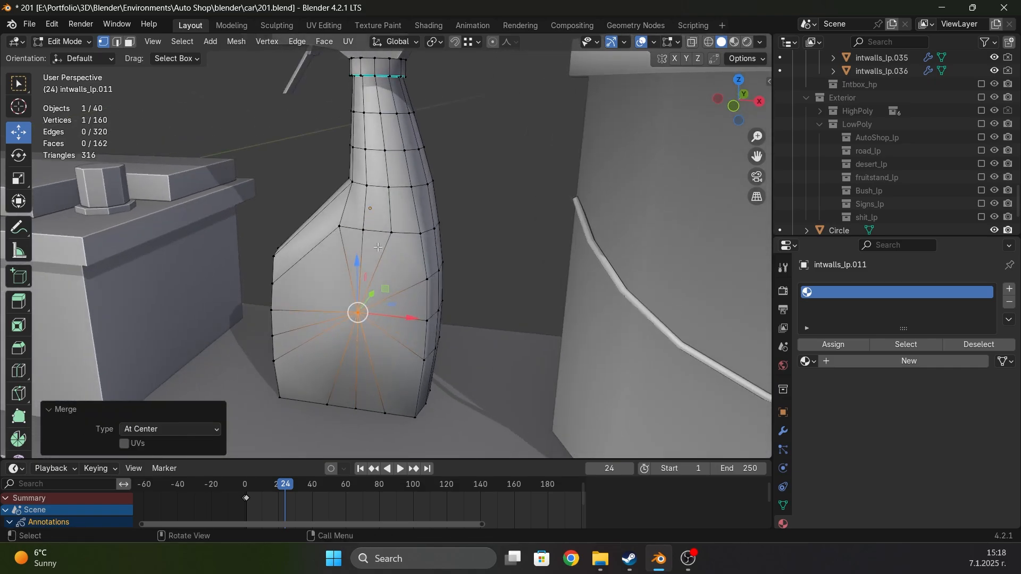
Check the upper row of vertices on the bottle's side and view its shading outside mesh editing
left_click(393, 237)
left_click(339, 226)
left_click(364, 229)
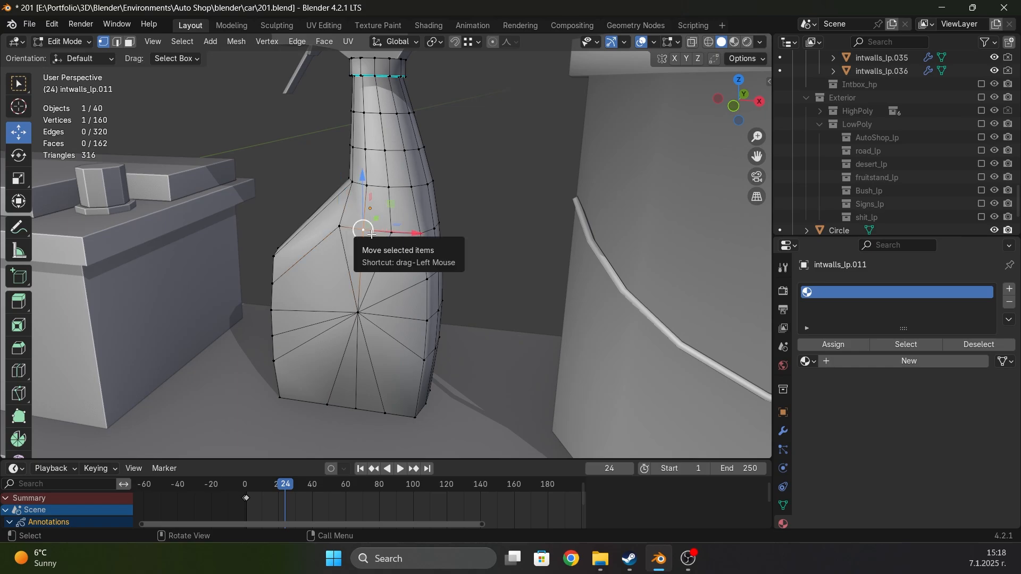
key("Tab")
middle_click_drag(371, 234, 453, 240)
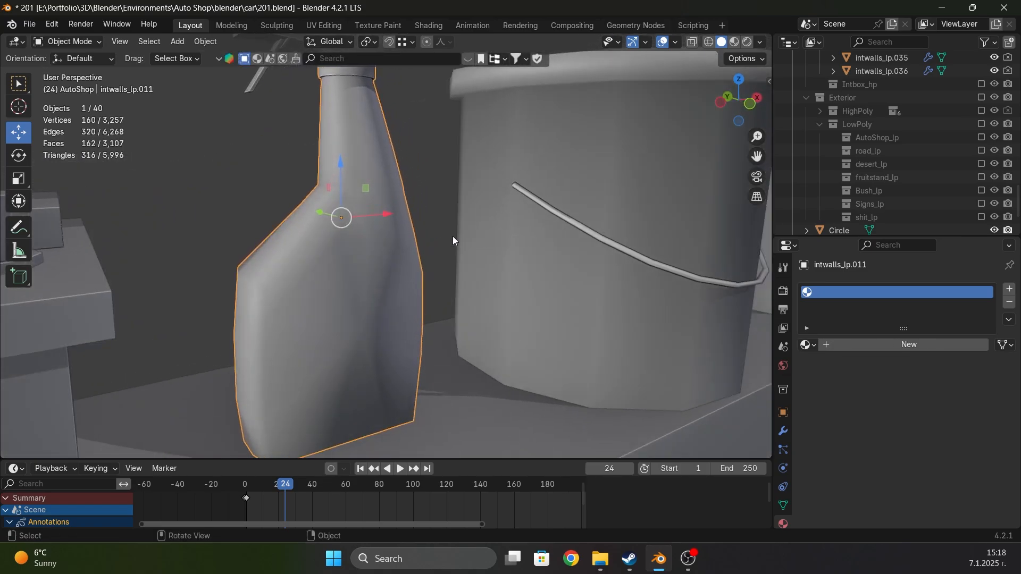
Return to mesh editing and examine the edge loops around the bottle's shoulder and the merged side from several angles
key("Tab")
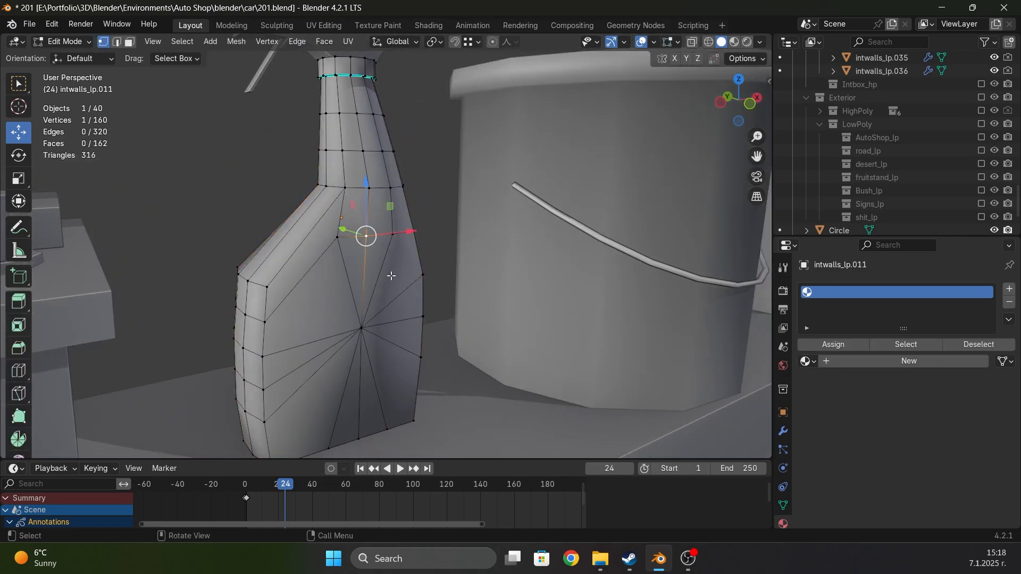
scroll(375, 265, "up", 1)
middle_click_drag(365, 215, 383, 287, "shift")
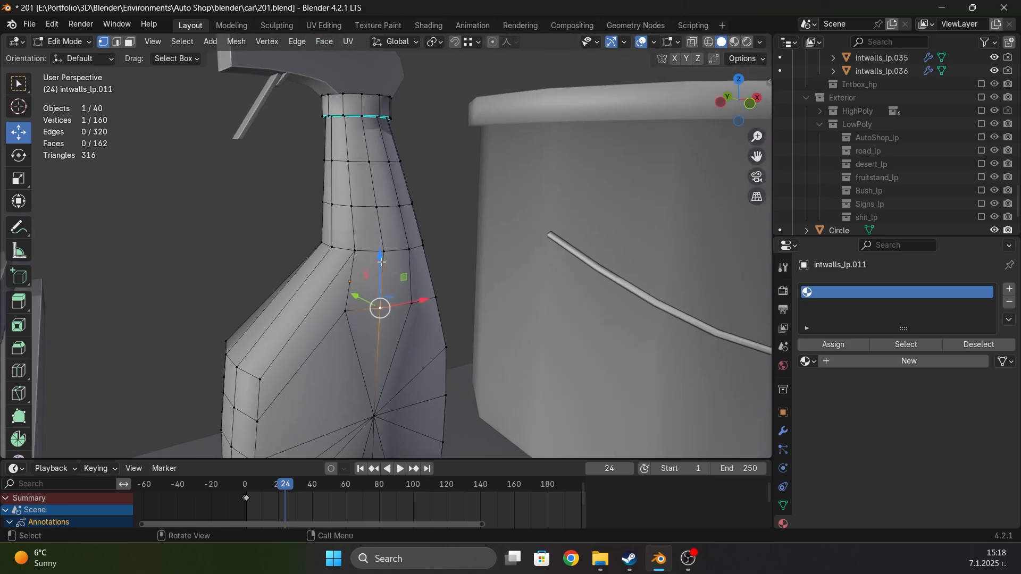
left_click(362, 249, "alt")
middle_click_drag(365, 251, 358, 254)
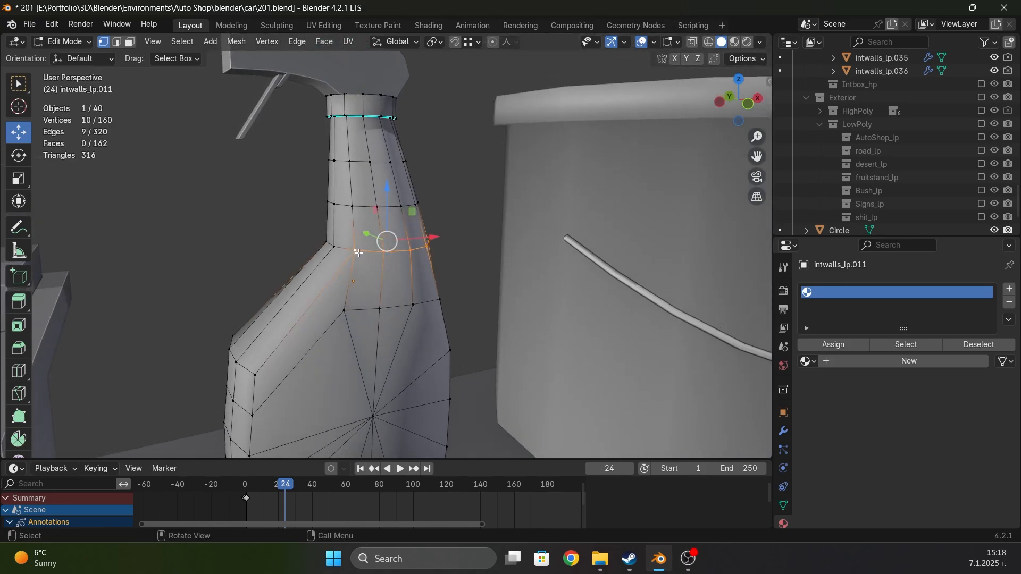
left_click(368, 310, "alt+shift")
left_click(380, 308)
left_click(356, 250)
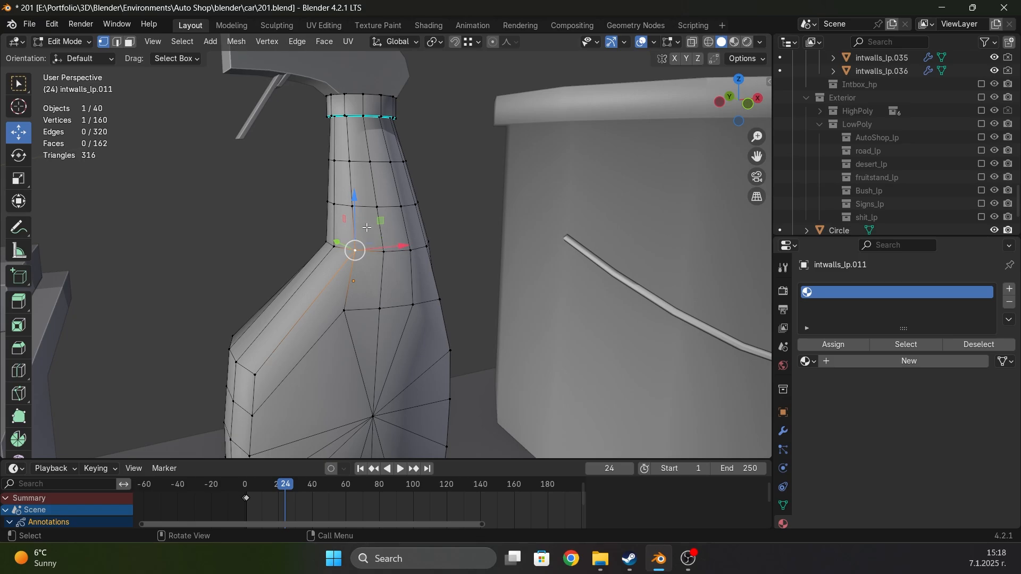
scroll(403, 287, "down", 2)
mouse_move(392, 287)
middle_mouse_down("shift")
mouse_move(387, 227)
mouse_move(308, 216)
middle_mouse_up("shift")
scroll(308, 217, "up", 1)
scroll(354, 215, "up", 1)
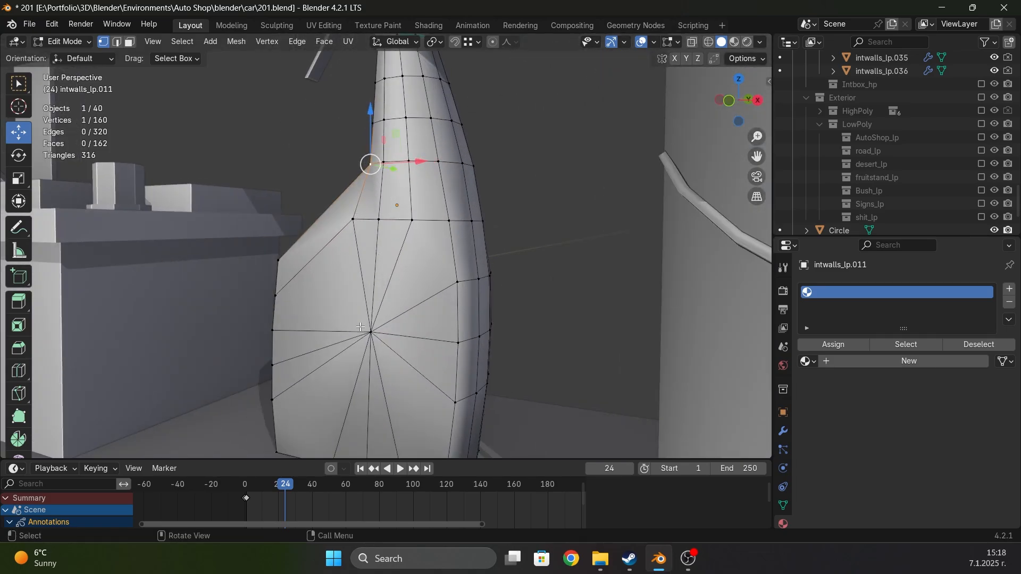
middle_click_drag(361, 327, 378, 312, "shift")
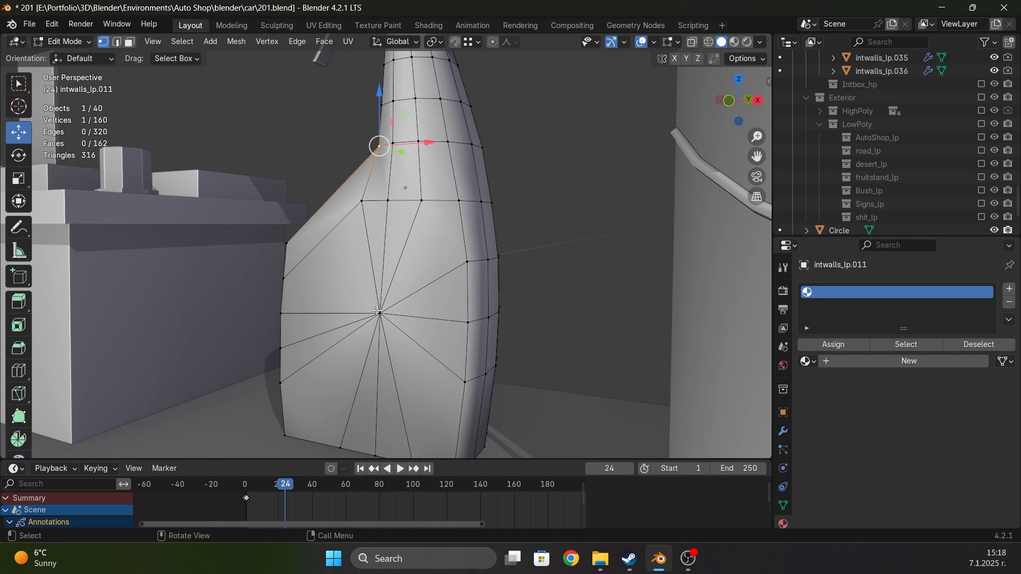
scroll(378, 312, "down", 3)
scroll(402, 379, "up", 2)
Try to select the faces along the bottle's base as a filled region in face selection, undoing the extra picks
key("3")
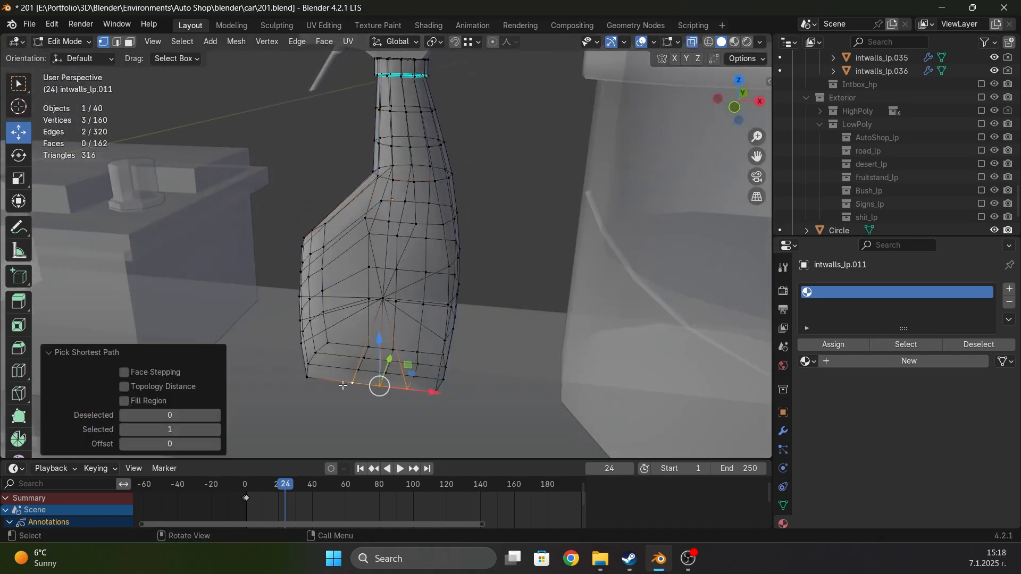
left_click(342, 352)
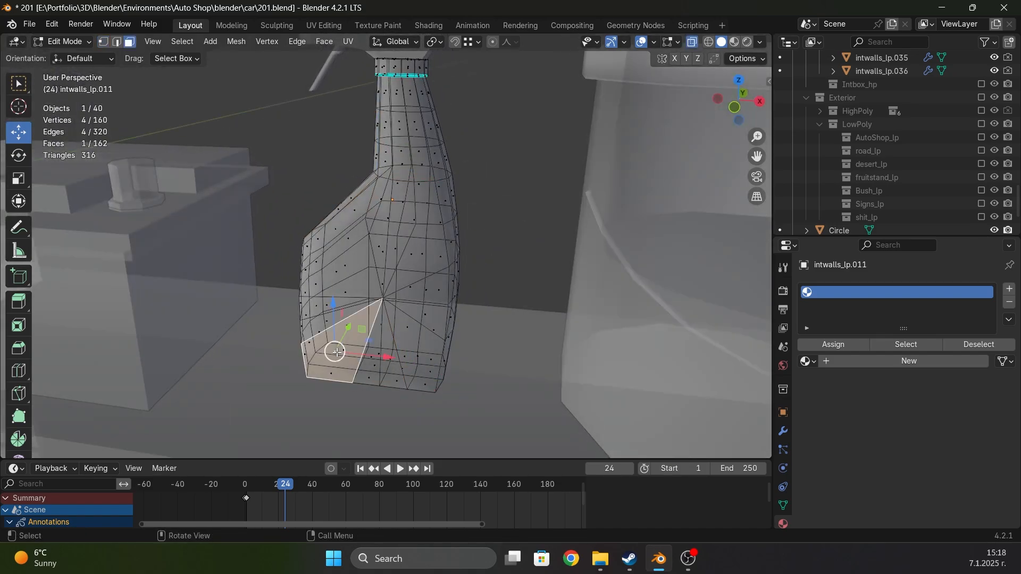
left_click(416, 384, "ctrl+shift")
key("ctrl+z")
middle_click_drag(417, 384, 396, 375)
left_click(425, 382, "ctrl+shift")
key("ctrl+z")
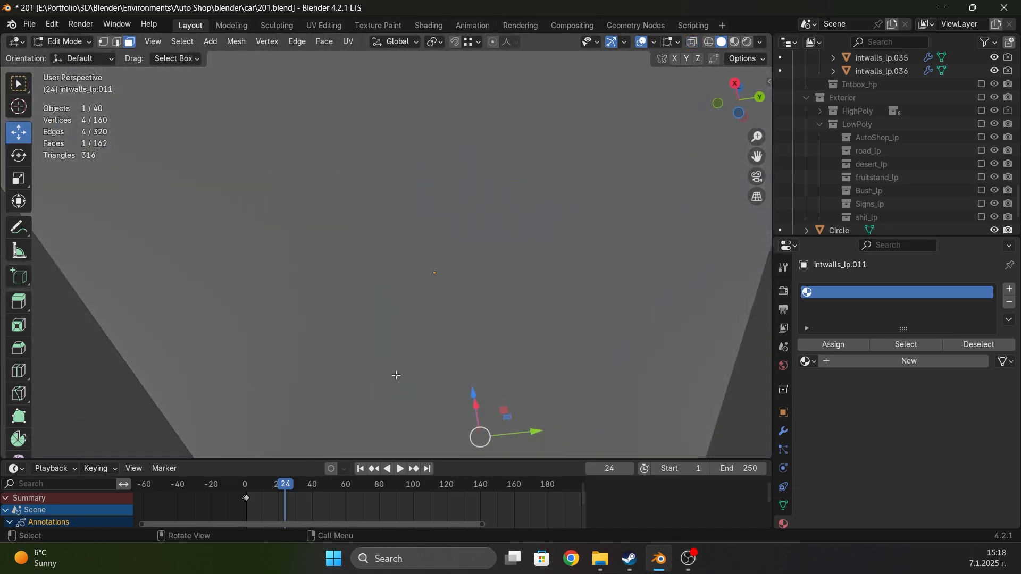
Try to extend the face selection around the bottle's base, and undo the accidental move of the selected faces
left_click(397, 376, "ctrl+shift")
key("alt+z")
left_click(409, 337, "shift")
key("alt+z")
middle_click_drag(377, 323, 401, 341)
left_click_drag(295, 125, 390, 172, "ctrl")
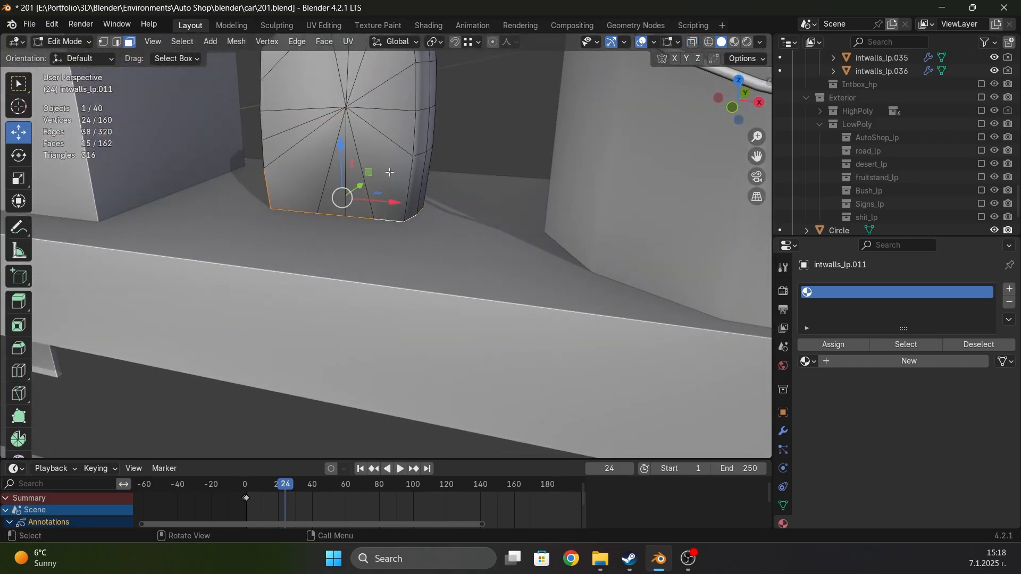
middle_click_drag(390, 172, 473, 175)
left_click_drag(278, 207, 227, 192, "ctrl")
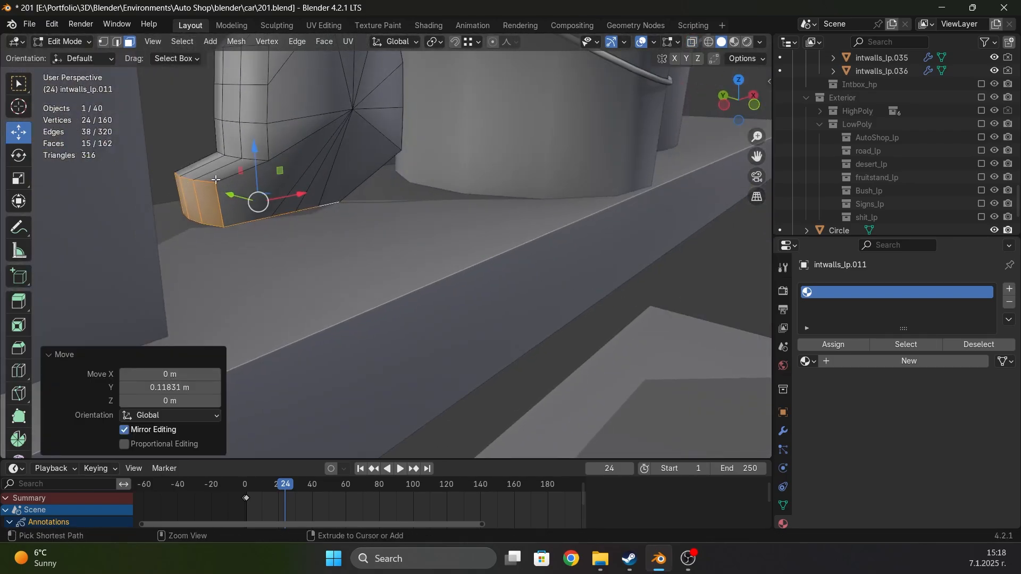
key("ctrl+z")
Turn on X-ray and try to select the bottle's lower faces as a filled region
key("alt+z")
left_click(227, 196, "ctrl")
left_click(251, 217, "ctrl")
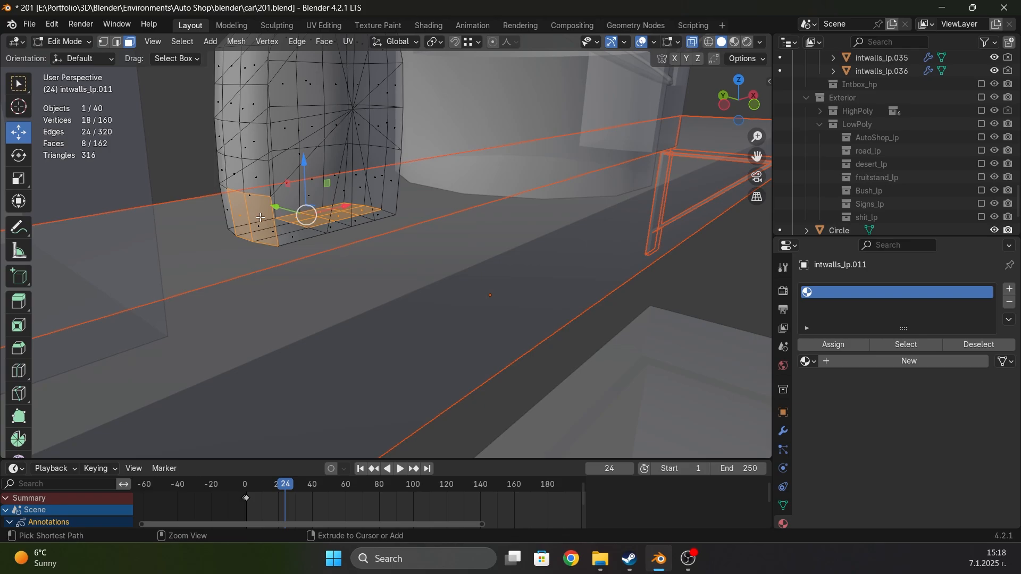
left_click(376, 216, "ctrl+shift")
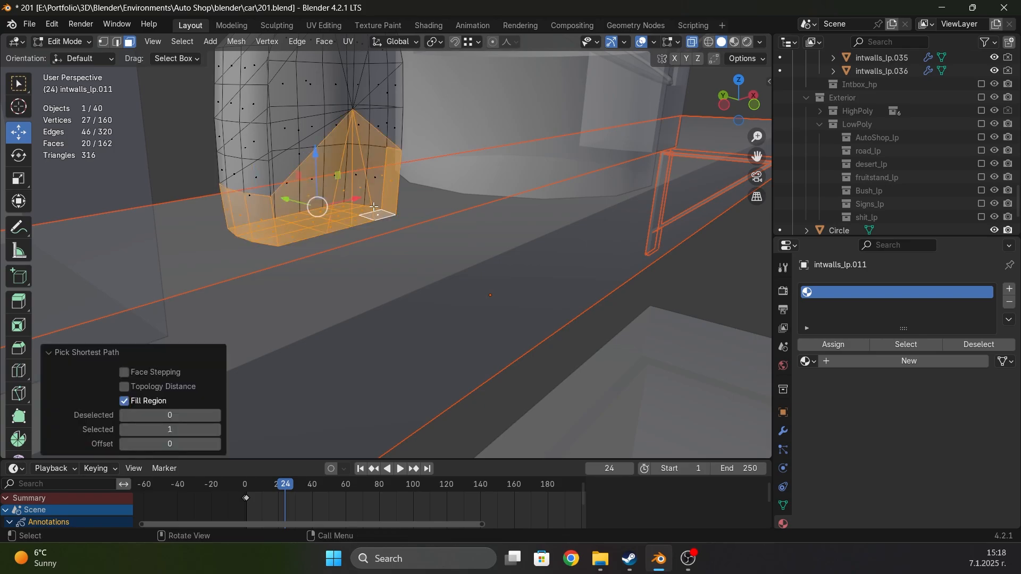
Delete the hidden faces on the underside of the bottle in strips of three
scroll(373, 207, "up", 4)
left_click(270, 255)
left_click(307, 326, "ctrl")
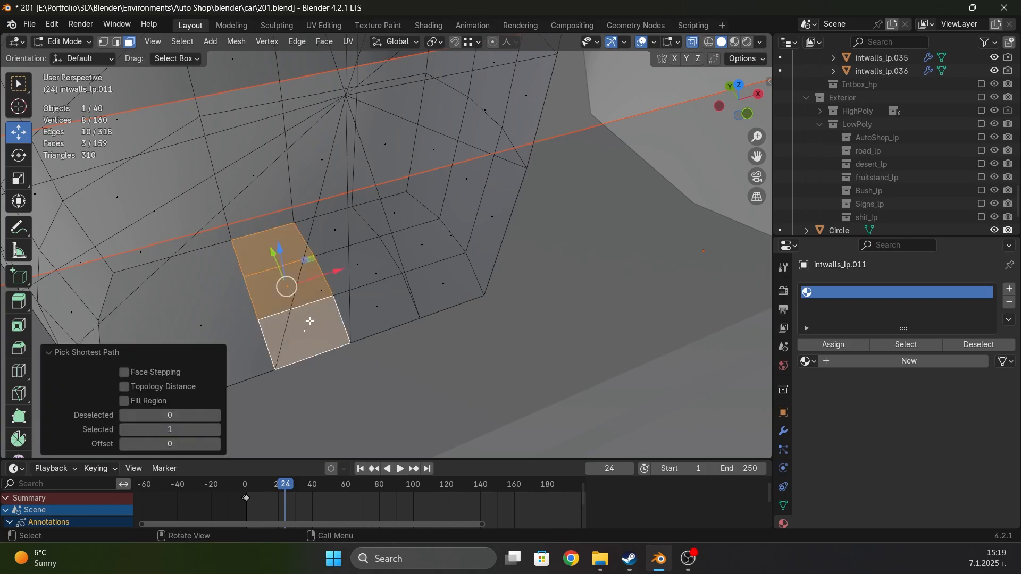
key("x")
left_click(310, 321)
left_click(337, 229)
left_click(375, 301, "ctrl")
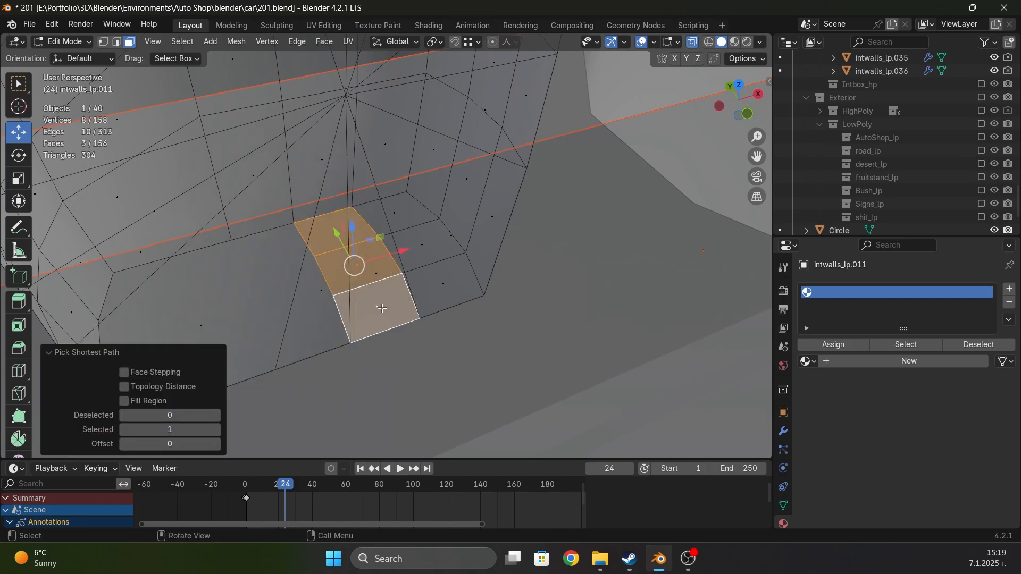
key("x")
left_click(383, 308)
left_click(391, 211)
left_click(450, 299, "ctrl")
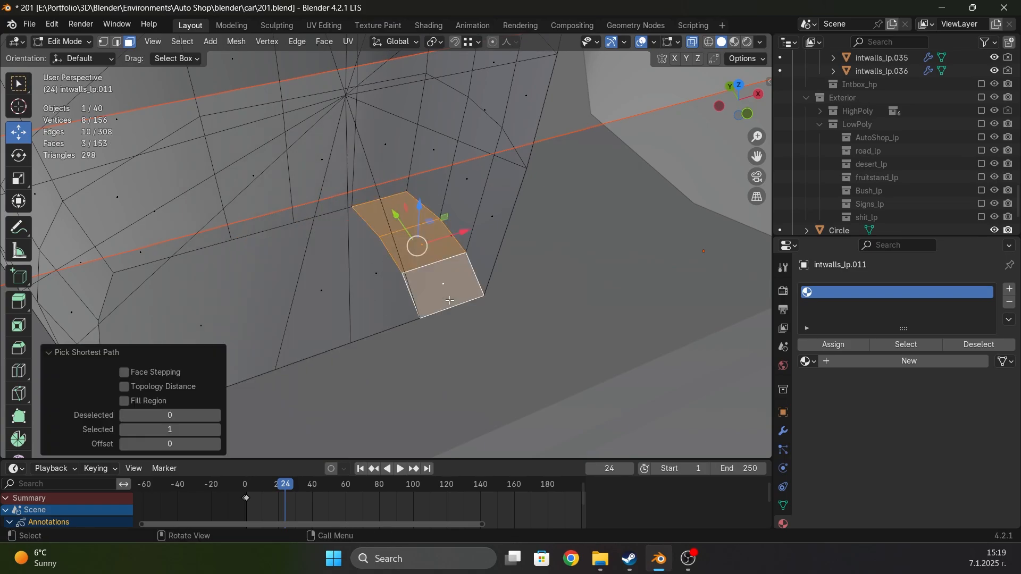
key("x")
left_click(451, 301)
Merge the three middle vertices along the bottle's bottom side edge at center
scroll(452, 298, "down", 2)
key("1")
left_click(404, 288)
left_click(325, 315, "ctrl")
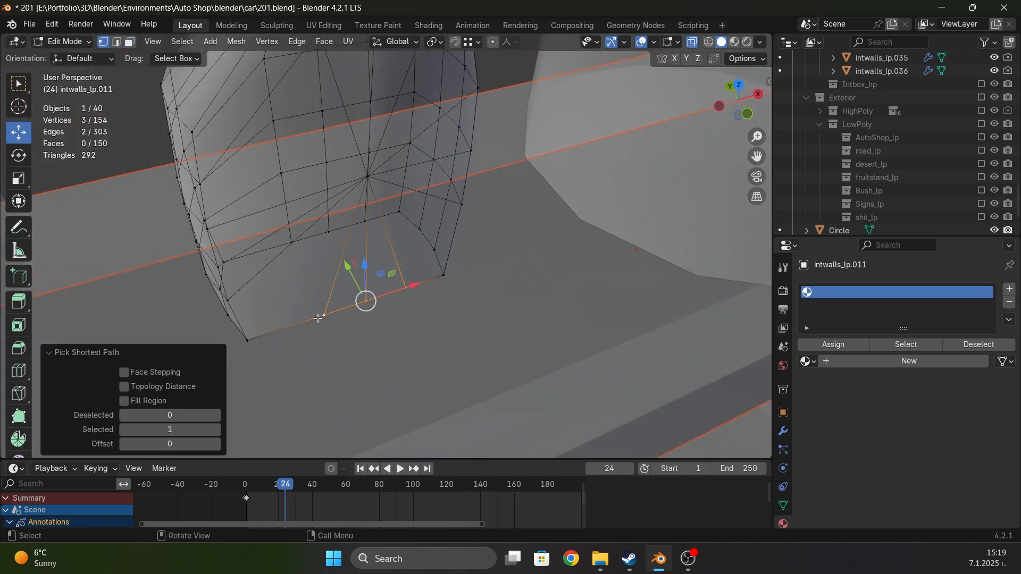
key("m")
left_click(317, 318)
Leave mesh editing, turn off X-ray and reselect the bottle to check its shading
key("Tab")
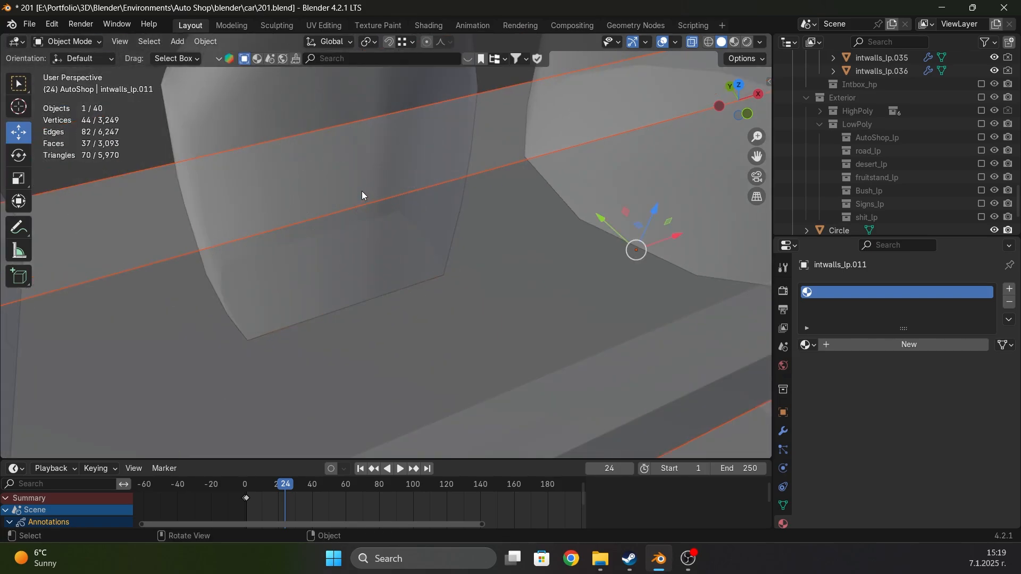
left_click(362, 191)
left_click(361, 191)
key("Tab")
key("Tab")
key("alt+z")
left_click(366, 190)
middle_click_drag(366, 189, 358, 157)
Slide the central vertex of the bottle's flat side down to the bottom edge vertex with a factor of 1.000
key("Tab")
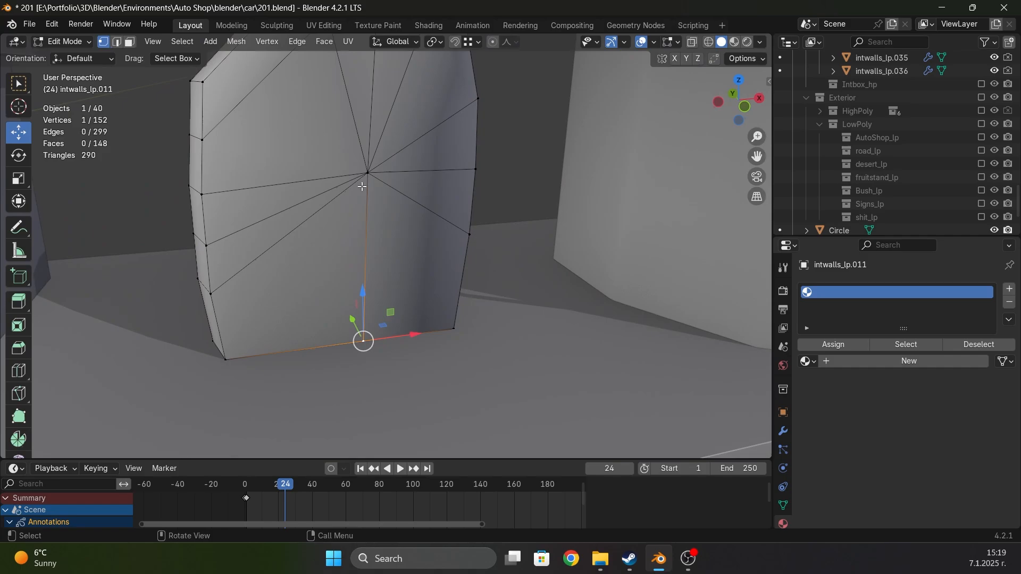
left_click(364, 191)
scroll(376, 159, "down", 3)
key("g")
key("g")
left_click(372, 298)
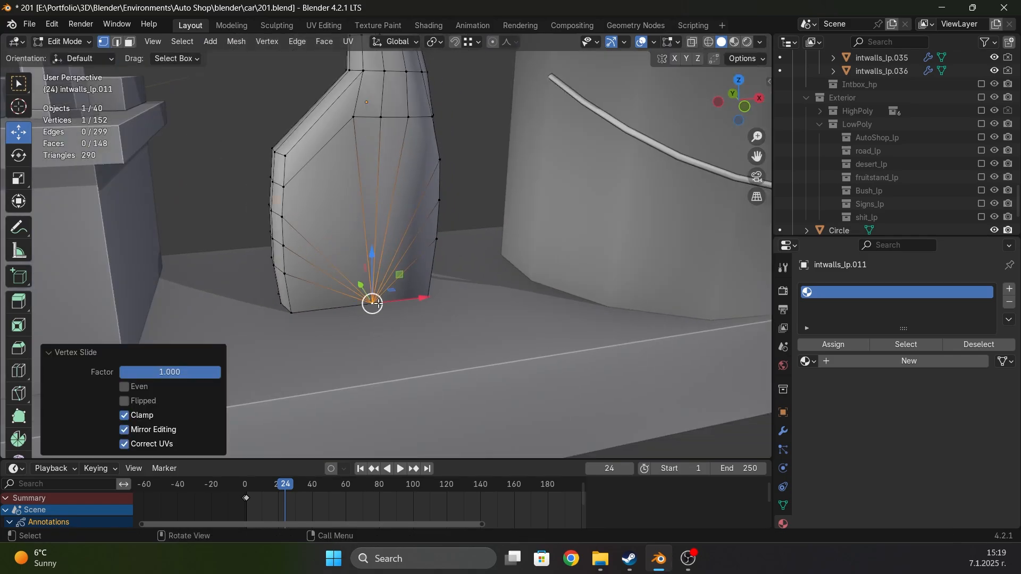
Select the whole bottle mesh and try to merge its vertices, undoing the merge at center
key("a")
key("m")
left_click(385, 307)
key("ctrl+z")
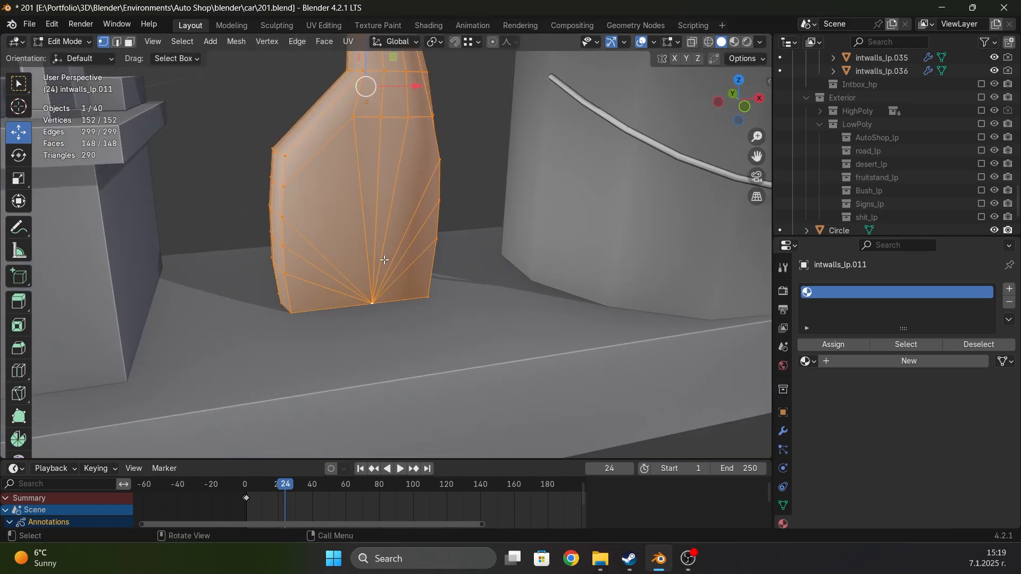
key("m")
left_click(478, 188)
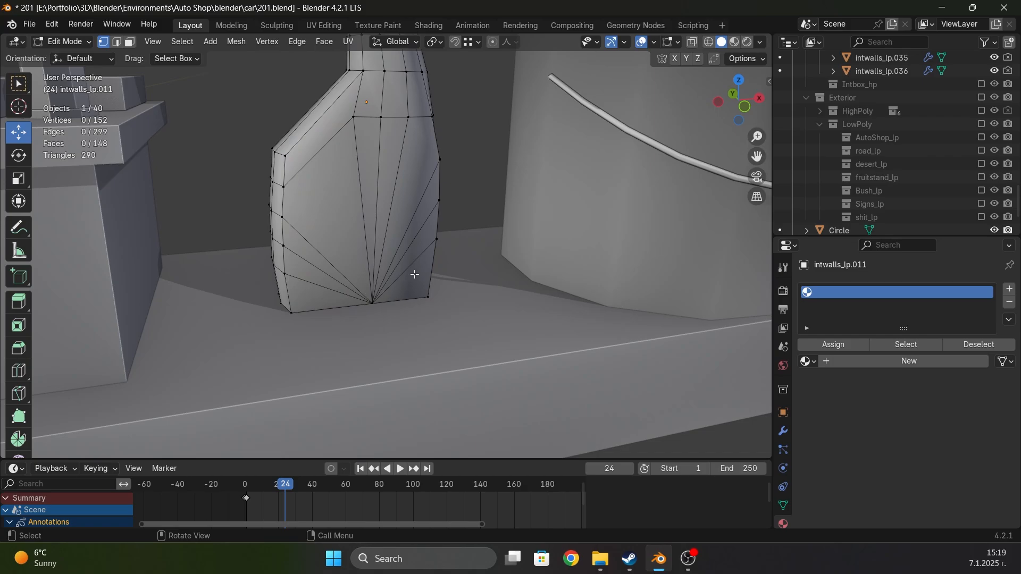
Select the whole spray bottle mesh, merge its vertices by distance at 0.0001 m and leave mesh editing
middle_click_drag(415, 275, 390, 237)
key("a")
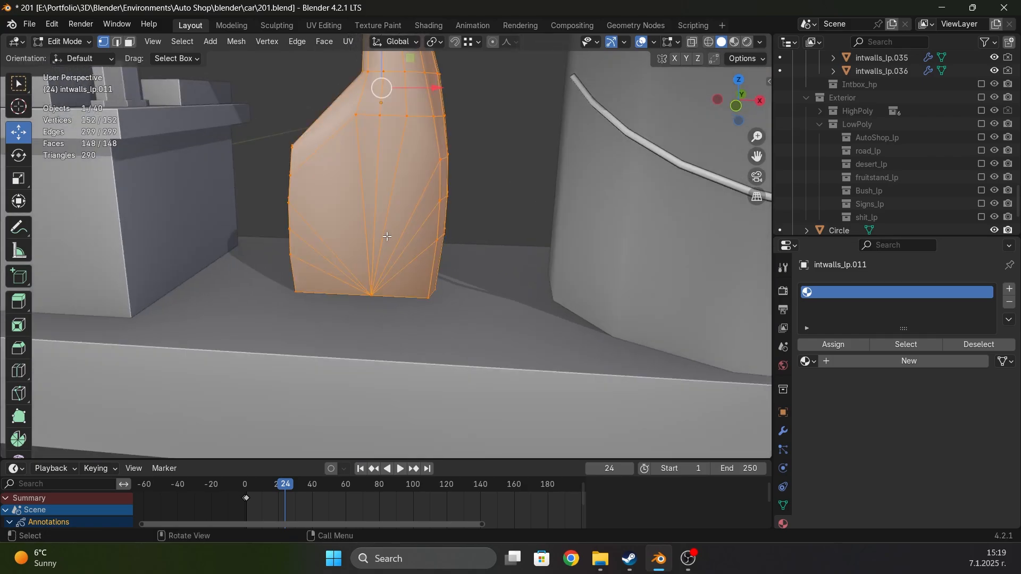
key("m")
left_click(349, 282)
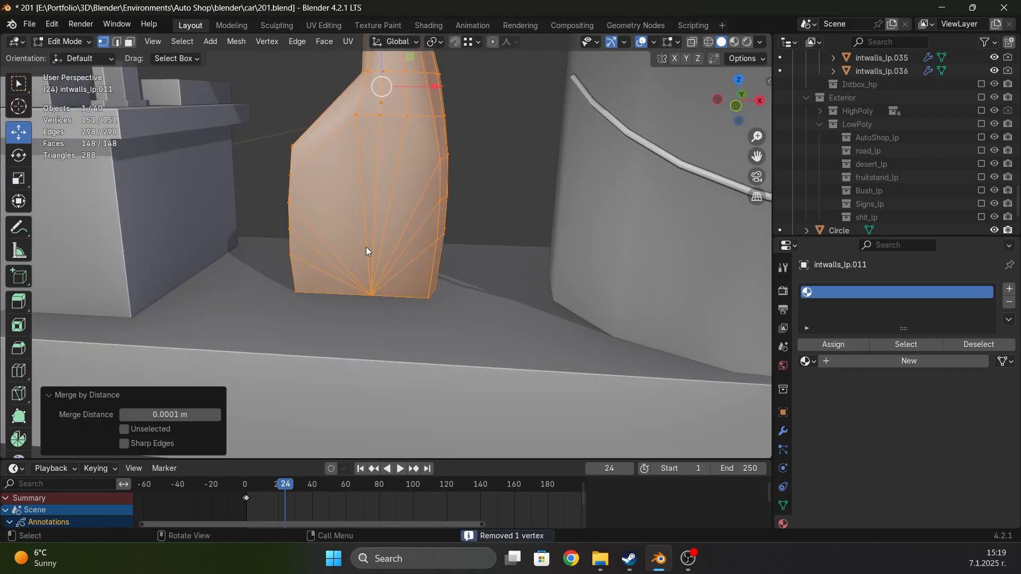
key("Tab")
Apply Shade Auto Smooth at 30° to the spray bottle and replace it with Shade Smooth
middle_click_drag(367, 251, 387, 183)
scroll(388, 183, "down", 5)
right_click(399, 205)
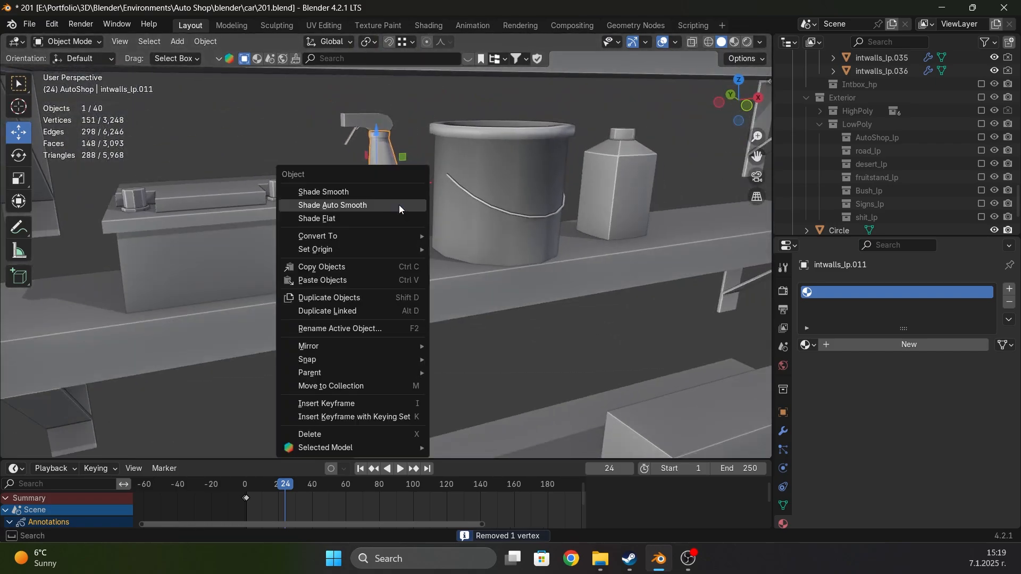
left_click(399, 205)
scroll(362, 191, "up", 6)
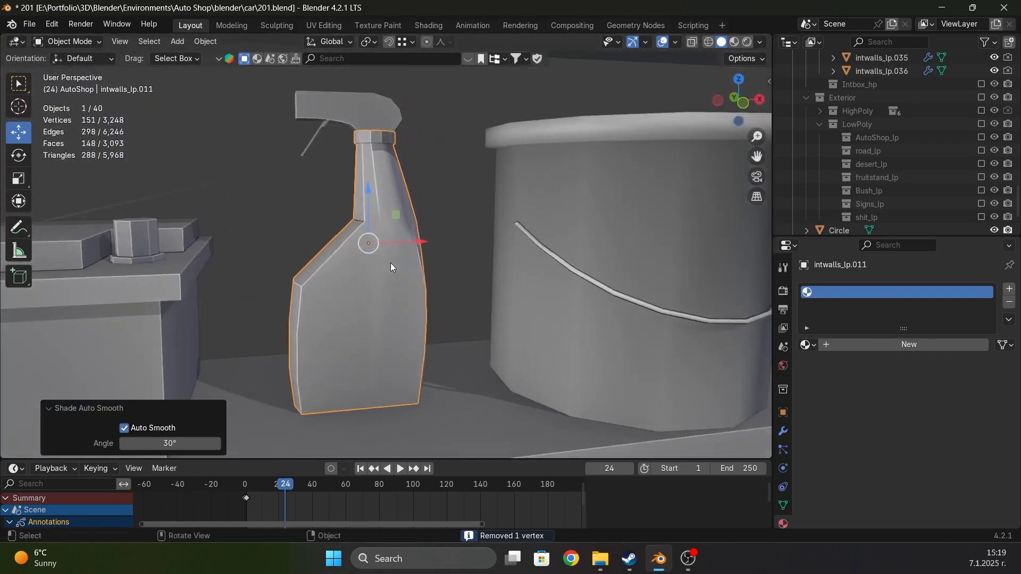
right_click(390, 263)
left_click(360, 250)
Examine the mesh topology of the spray bottle and of the rectangular jug on the lower shelf
scroll(382, 233, "down", 4)
middle_click_drag(382, 233, 283, 276)
key("Tab")
scroll(309, 270, "down", 2)
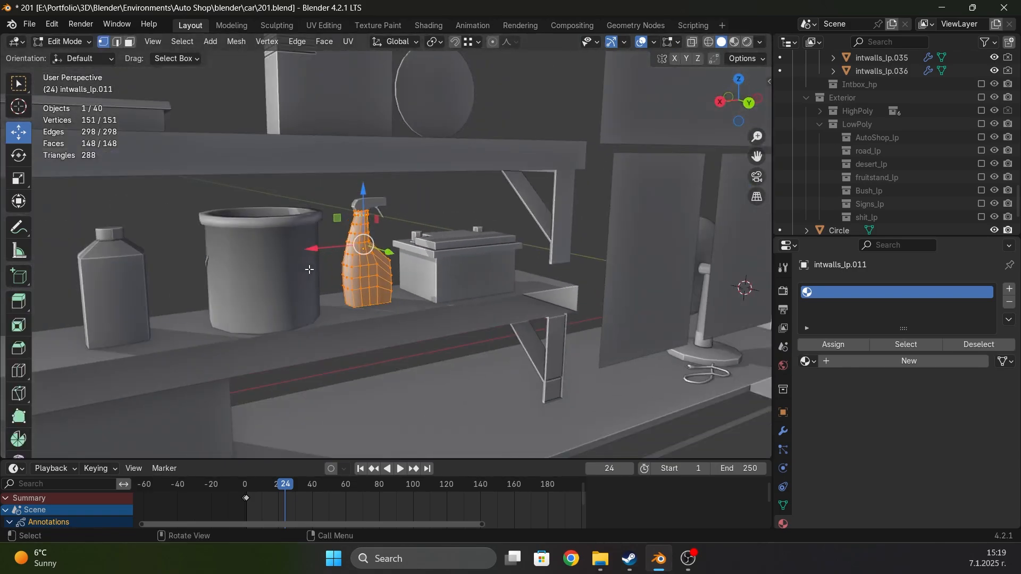
key("Tab")
middle_click_drag(195, 258, 355, 279)
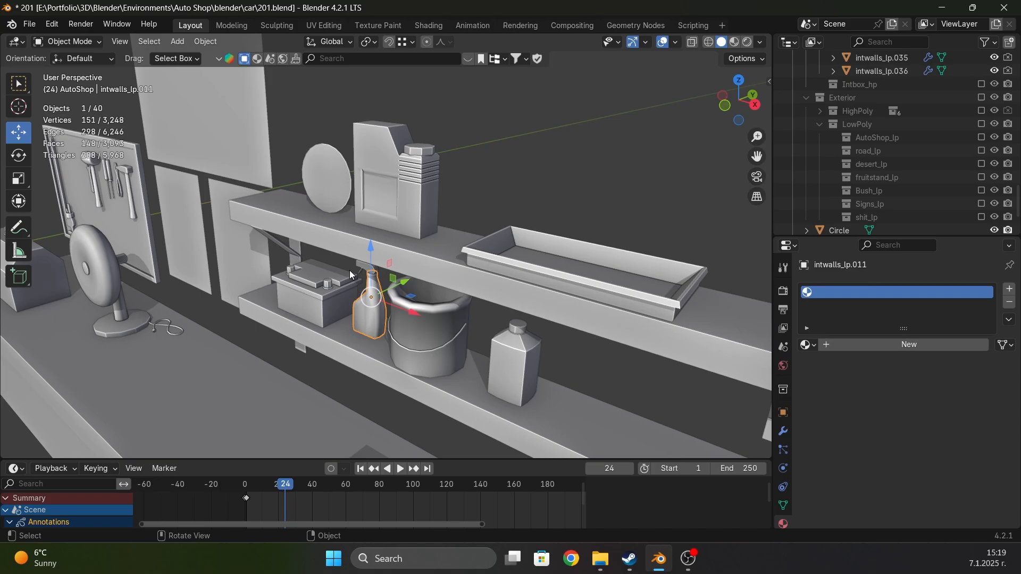
middle_click_drag(351, 275, 433, 305)
left_click(505, 353)
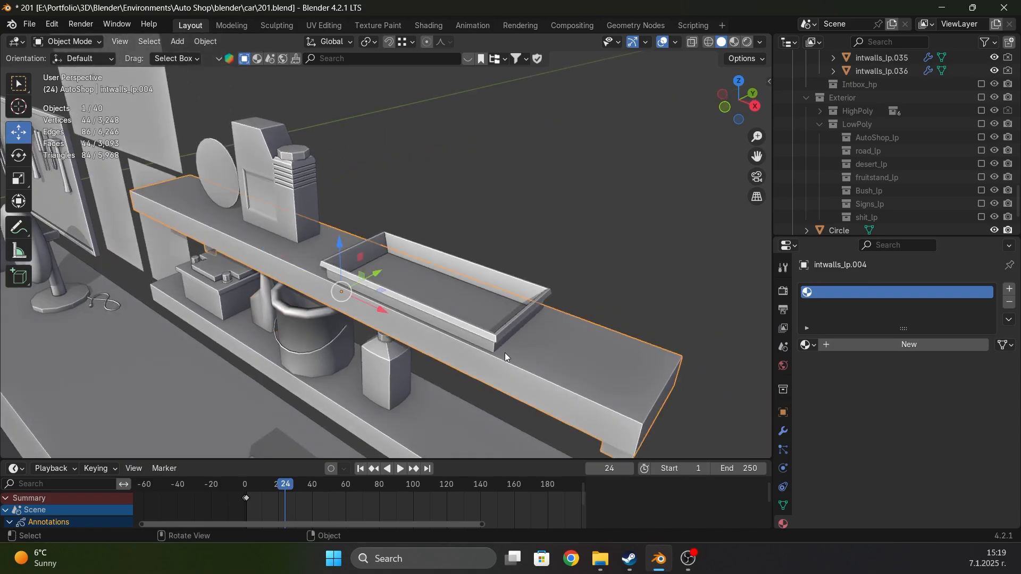
middle_click_drag(506, 353, 384, 288)
left_click(384, 288)
key("Tab")
scroll(383, 287, "up", 3)
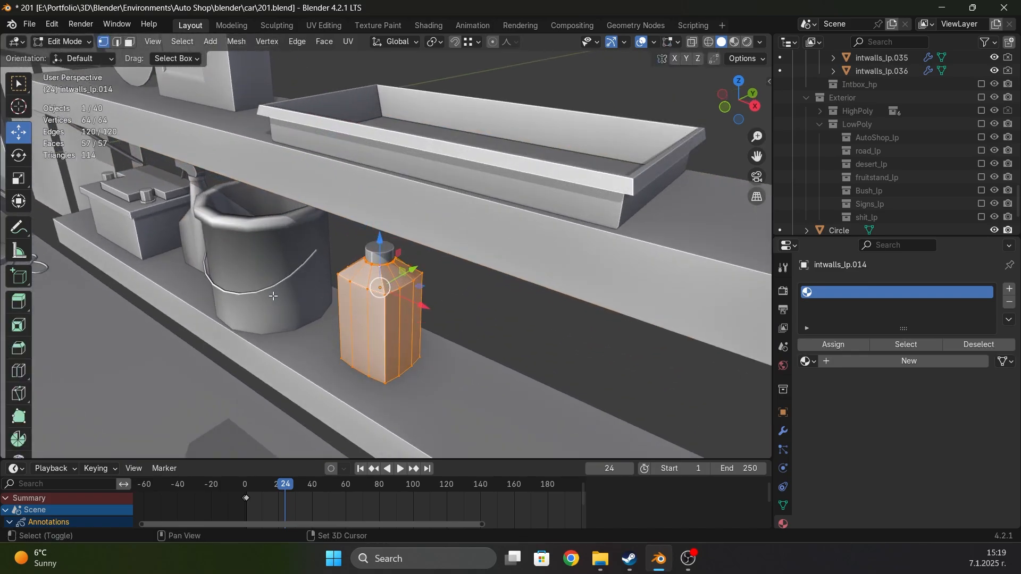
middle_click_drag(263, 272, 399, 274, "shift")
key("Tab")
scroll(400, 274, "up", 3)
key("Tab")
key("Tab")
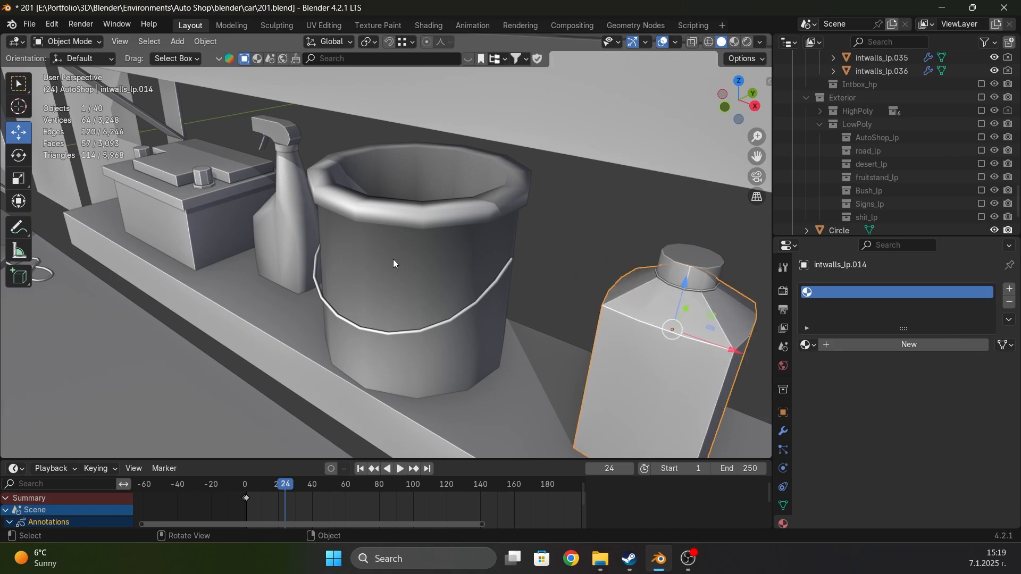
In the bucket's mesh, select the inner wall face loop with X-ray on, invert the selection and hide the other faces
left_click(393, 217)
key("Tab")
key("alt+z")
scroll(420, 329, "up", 2)
middle_click_drag(462, 407, 410, 394)
key("3")
left_click(503, 248, "alt")
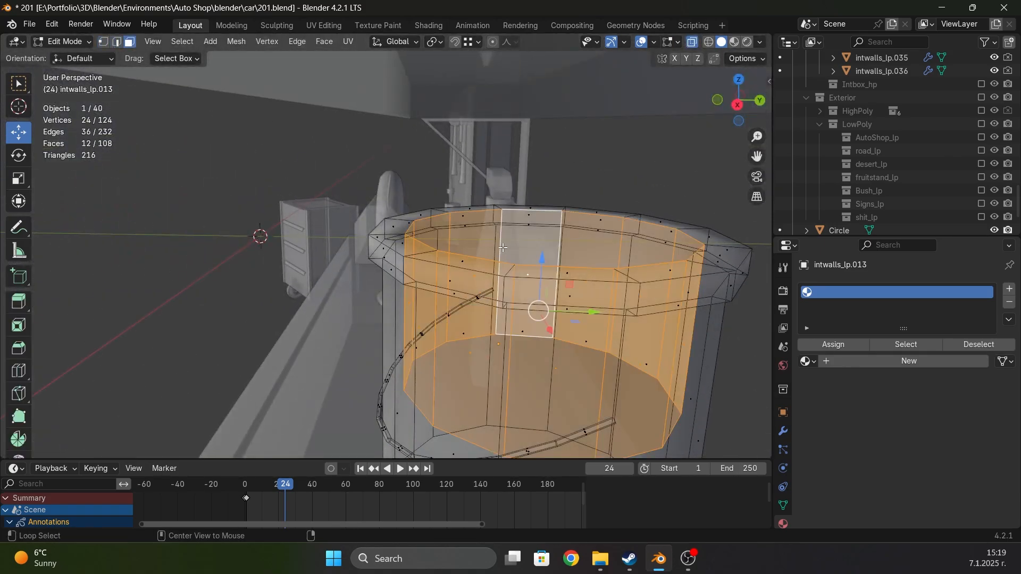
key("ctrl+l")
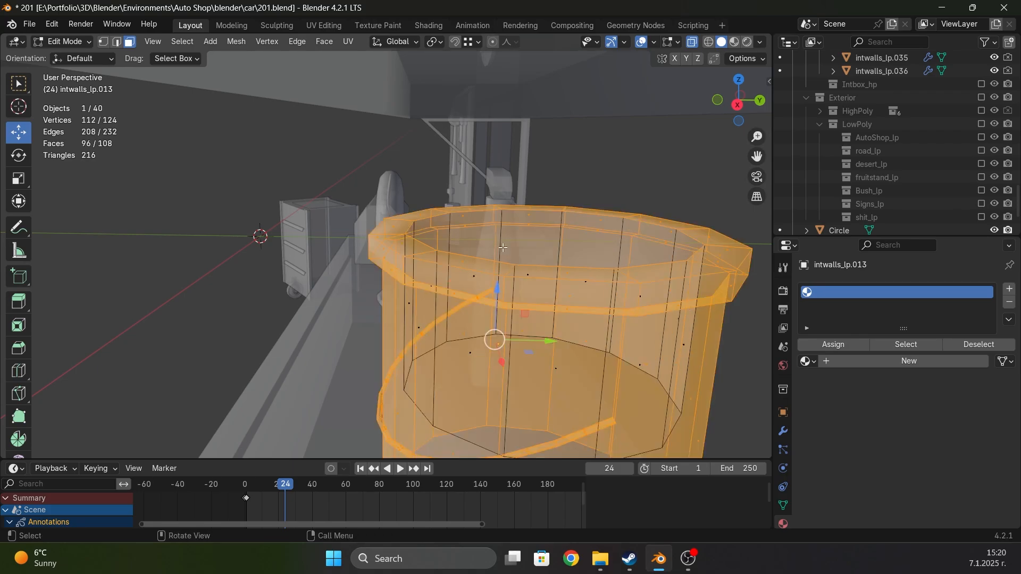
key("h")
Merge the first three neighbouring vertex pairs along the bottom edge of the bucket's inner wall at center
middle_click_drag(503, 248, 372, 234)
key("1")
left_click(435, 274)
left_click(311, 285, "shift")
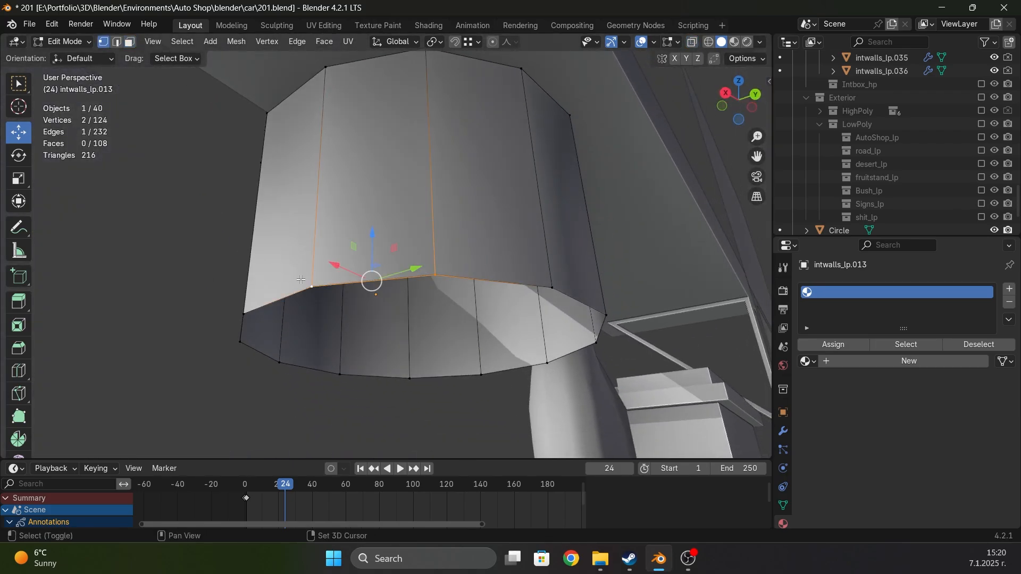
key("m")
left_click(261, 202)
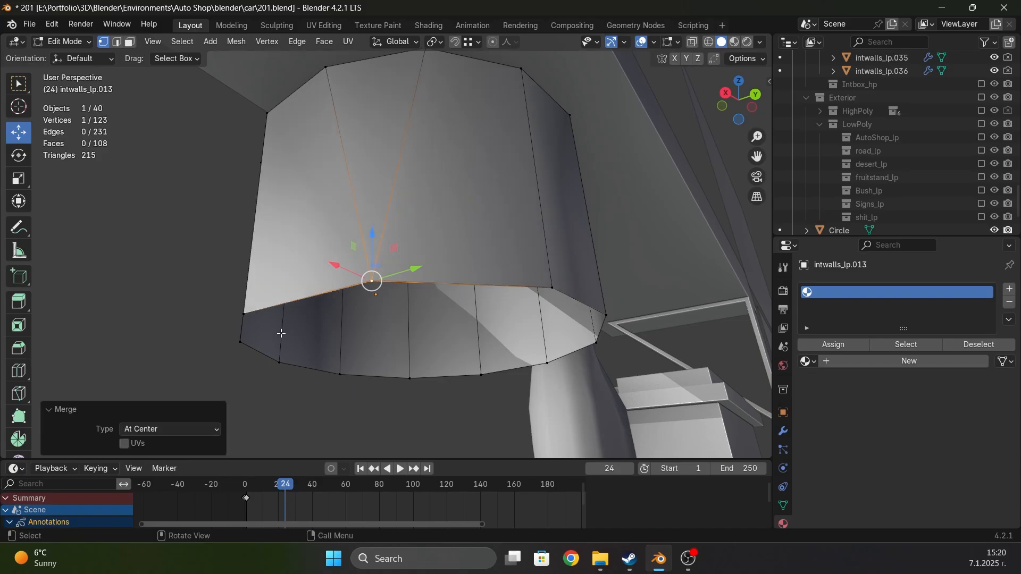
left_click(277, 355)
left_click(244, 314)
left_click(239, 343, "shift")
key("m")
left_click(240, 348)
left_click(280, 362)
left_click(341, 373, "shift")
key("m")
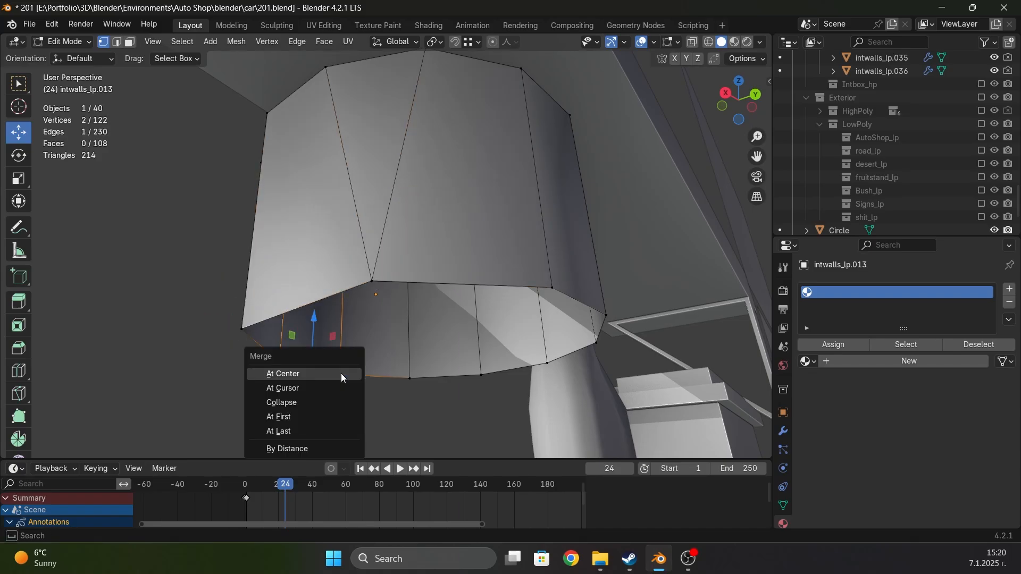
left_click(341, 374)
Merge the remaining three neighbouring vertex pairs along the inner wall's bottom edge at center
left_click(409, 378)
left_click(481, 377, "shift")
key("m")
left_click(546, 365)
left_click(596, 342, "shift")
key("m")
left_click(596, 341)
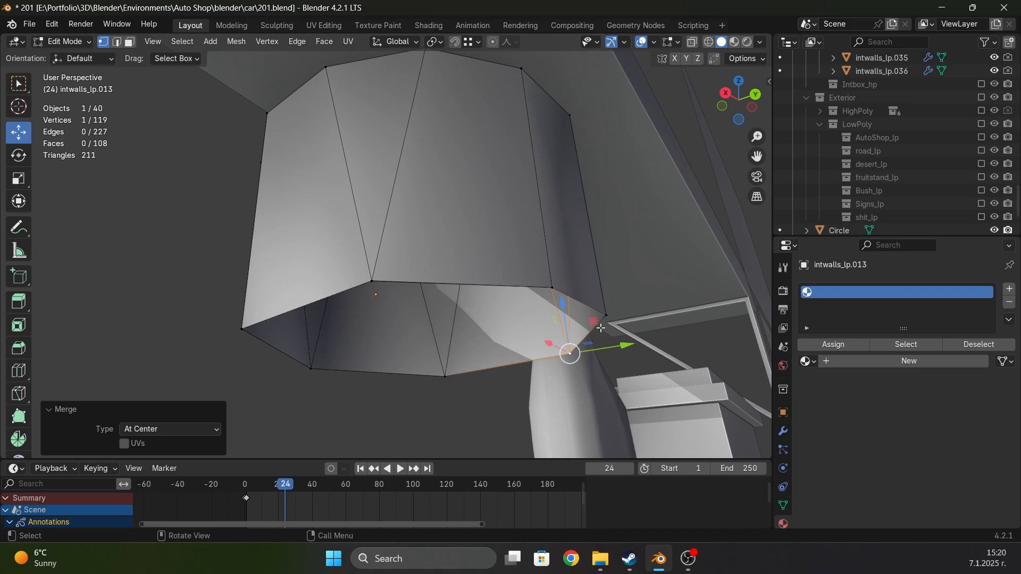
left_click(606, 316)
left_click(556, 289, "shift")
key("m")
left_click(556, 288)
Merge the inner wall's six bottom-edge vertices pairwise at center, reducing the edge to a triangle
left_click(579, 302)
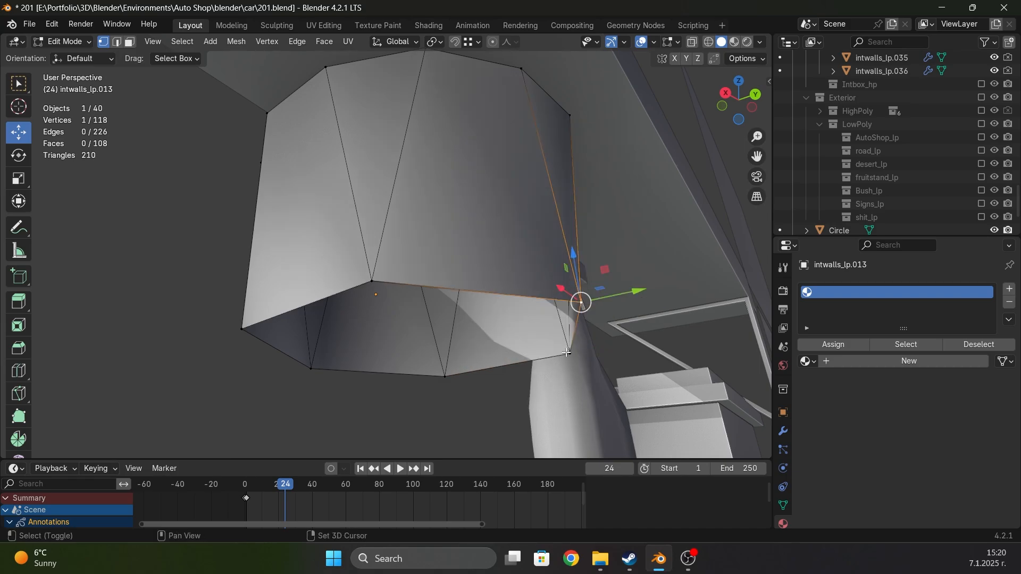
left_click(563, 355, "shift")
key("m")
left_click(562, 355)
left_click(373, 282)
left_click(242, 329, "shift")
key("m")
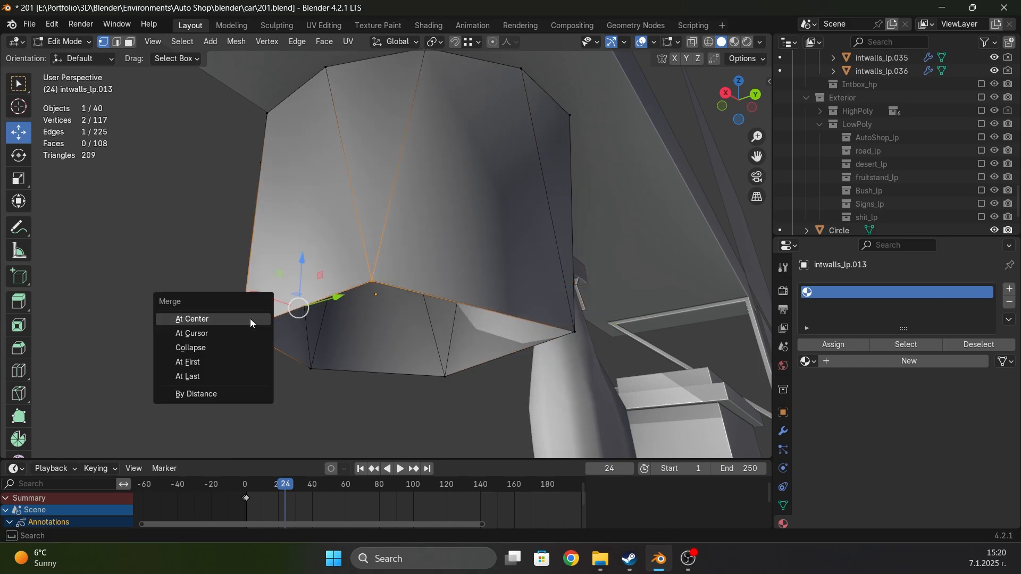
left_click(250, 320)
left_click(311, 368)
left_click(445, 377, "shift")
key("m")
left_click(434, 374)
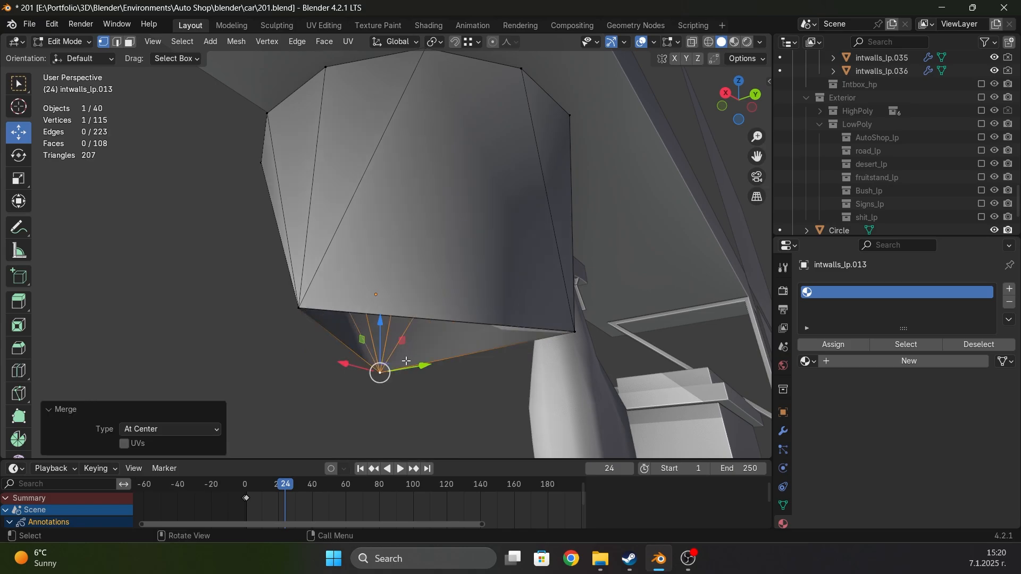
Reveal the bucket's hidden faces and turn on X-ray to see the reduced inner wall
key("alt+h")
middle_click_drag(340, 229, 505, 285)
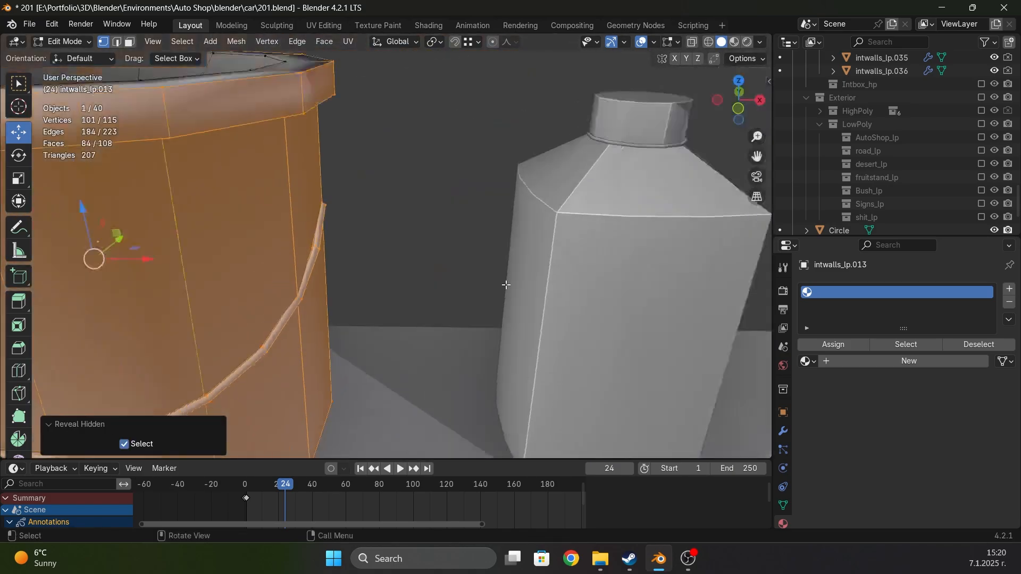
scroll(404, 271, "down", 7)
mouse_move(393, 224)
middle_mouse_down()
mouse_move(367, 233)
mouse_move(403, 242)
mouse_move(387, 232)
mouse_move(394, 219)
middle_mouse_up()
key("Tab")
key("Tab")
middle_click_drag(367, 256, 391, 258)
scroll(353, 292, "up", 2)
key("alt+z")
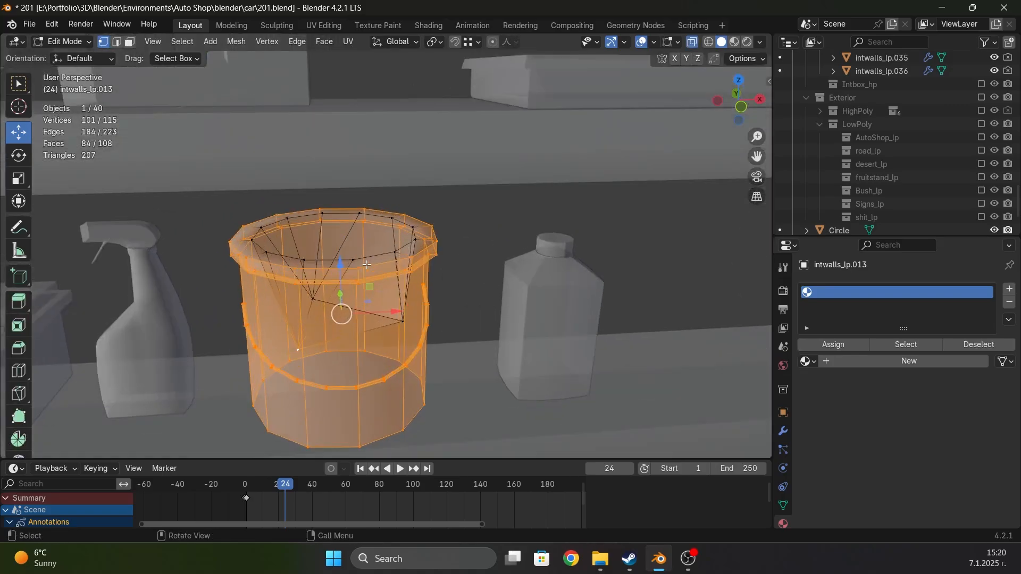
Select the triangular bottom edge loop of the bucket's inner wall and enlarge it in two passes, the second by 1.077
left_click(344, 308, "alt")
key("s")
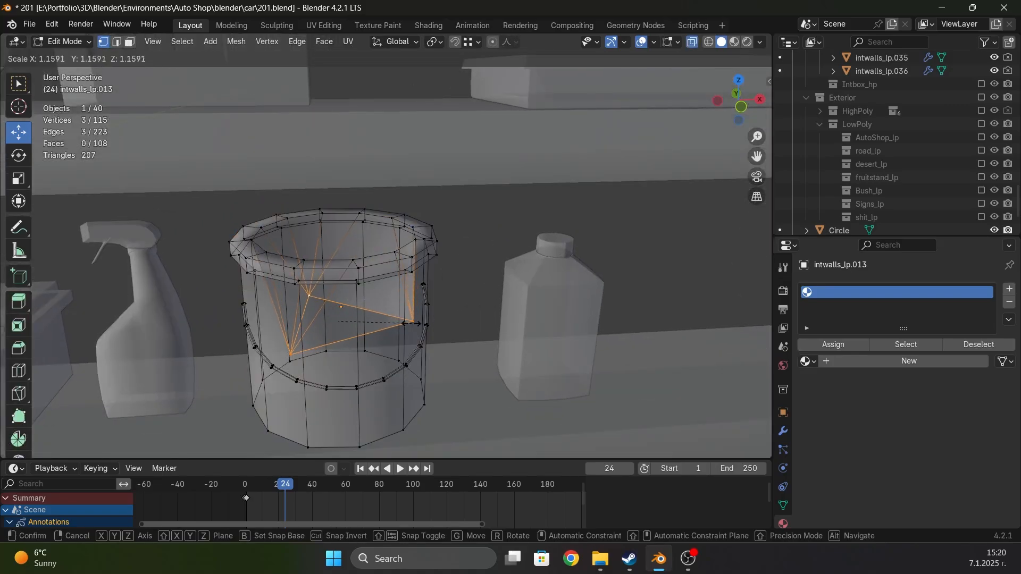
left_click(401, 300)
middle_click_drag(402, 300, 452, 322)
key("s")
left_click(536, 338)
Lower the inner wall's bottom loop about 0.054 m along Z, leave mesh editing and turn off X-ray
key("g")
key("z")
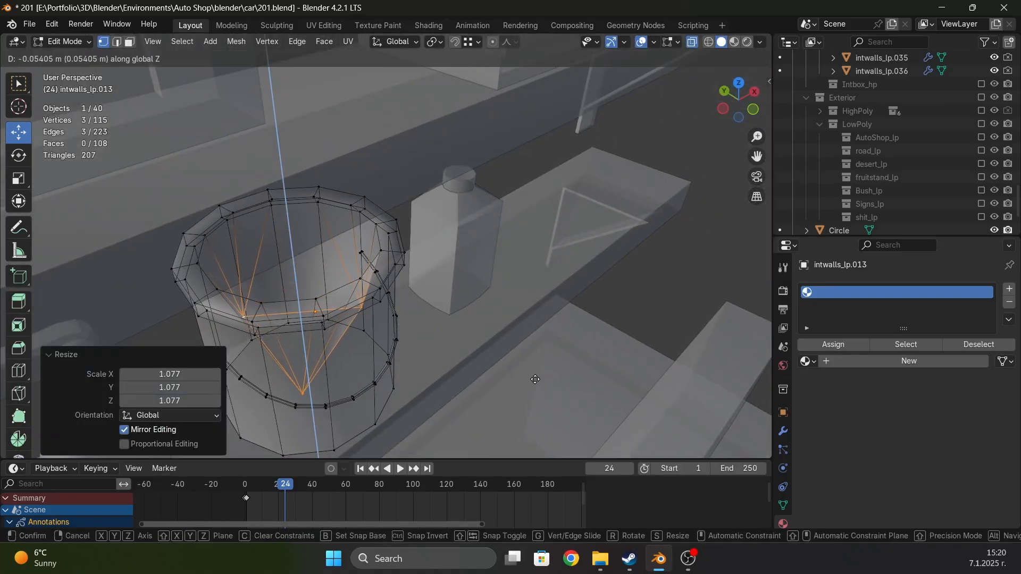
left_click(536, 377)
key("Tab")
key("alt+z")
Try marking the edge loop of the bucket's inner rim as a seam and as sharp, checking the shading
middle_click_drag(342, 317, 306, 279)
scroll(306, 280, "down", 4)
scroll(358, 292, "up", 3)
key("Tab")
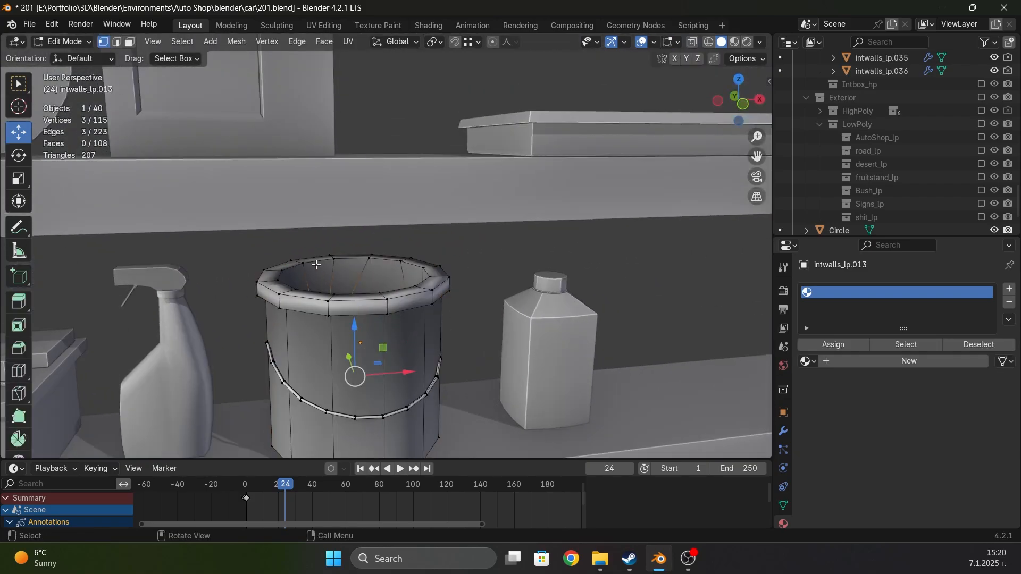
key("2")
left_click(323, 267, "alt")
scroll(340, 272, "up", 3)
right_click(343, 272)
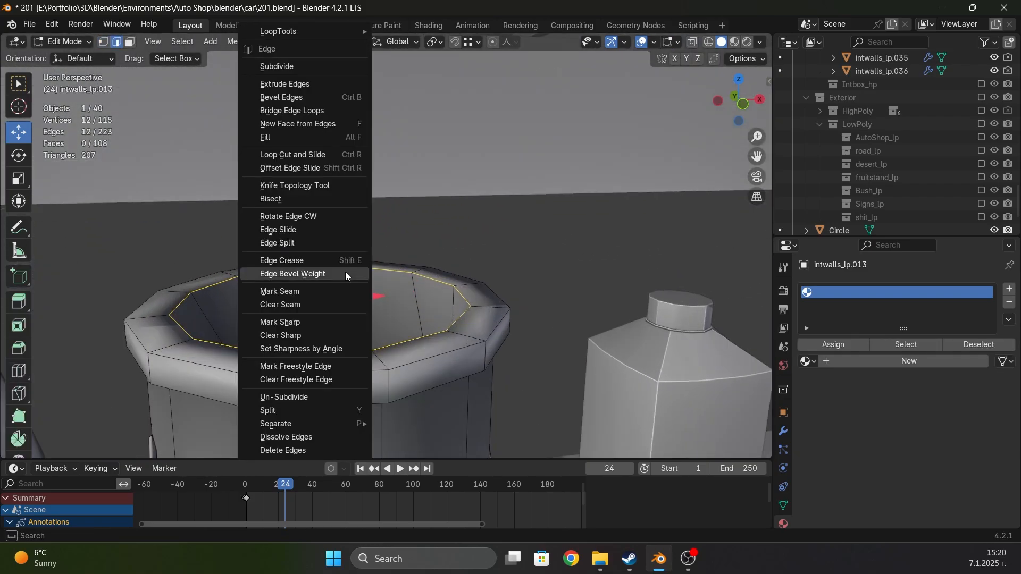
left_click(313, 292)
right_click(307, 290)
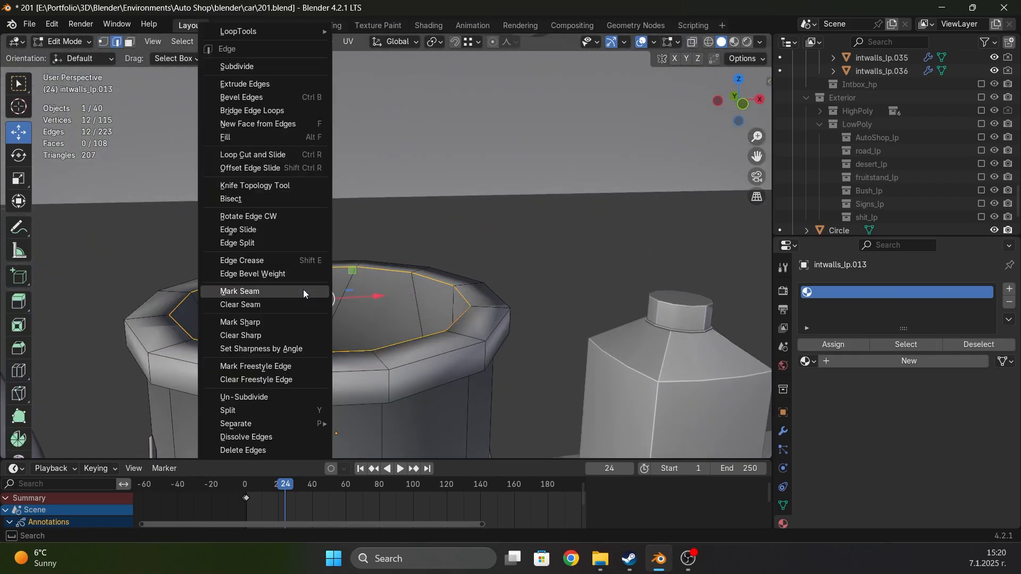
left_click(263, 318)
key("Tab")
scroll(261, 317, "down", 3)
key("Tab")
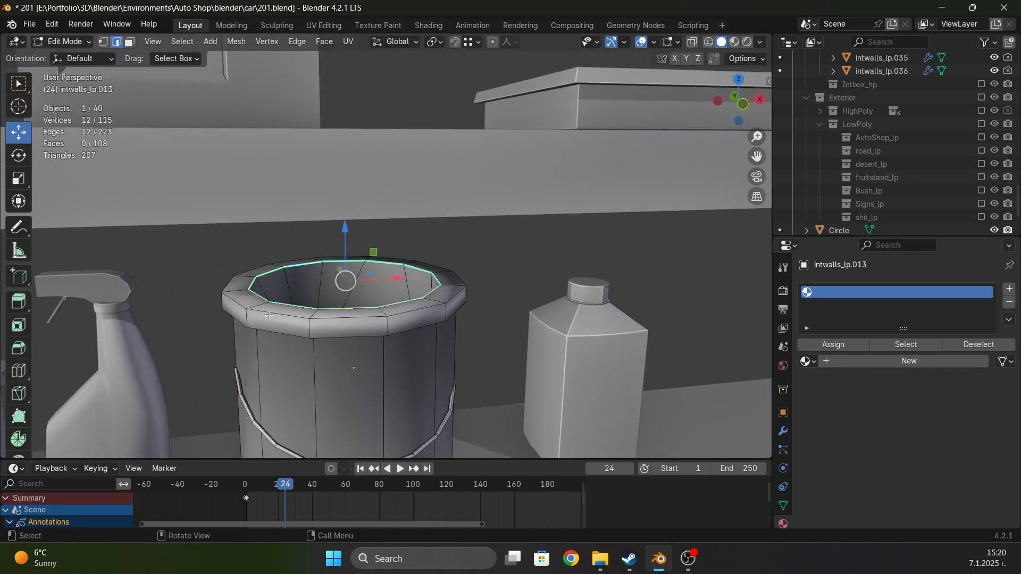
Undo the sharp marking on the bucket's inner rim and return to object mode
scroll(287, 307, "up", 2)
key("Tab")
key("Tab")
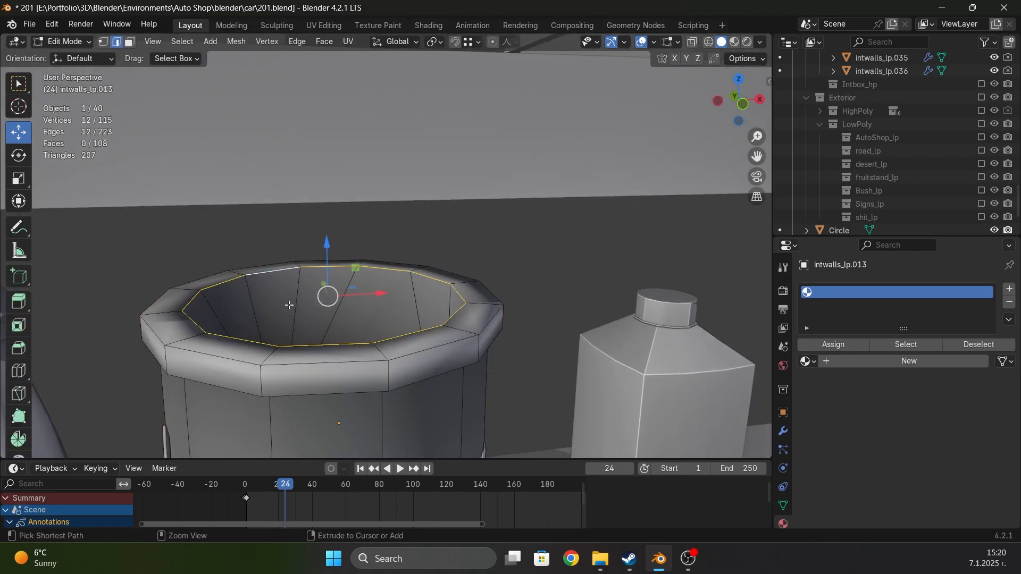
key("Tab")
scroll(295, 306, "down", 3)
scroll(297, 309, "up", 1)
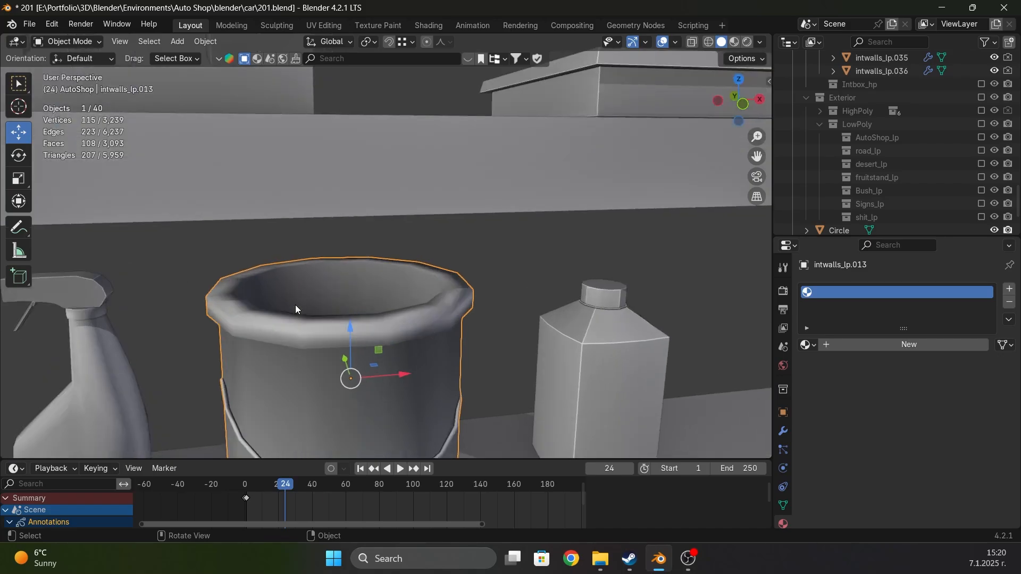
Deselect the bucket and look over the complete set of workbench and shelf props
scroll(297, 309, "down", 2)
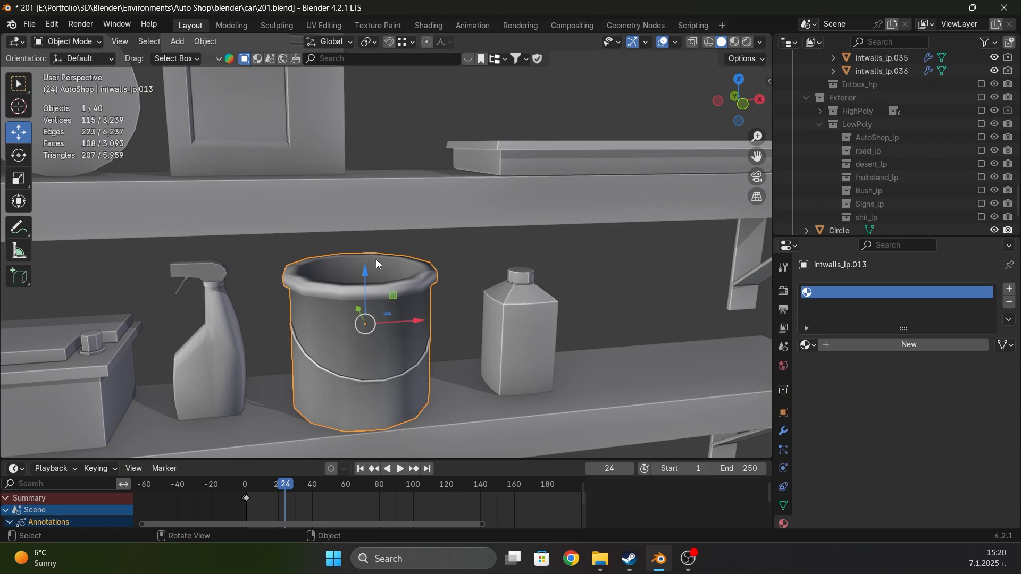
scroll(379, 264, "down", 4)
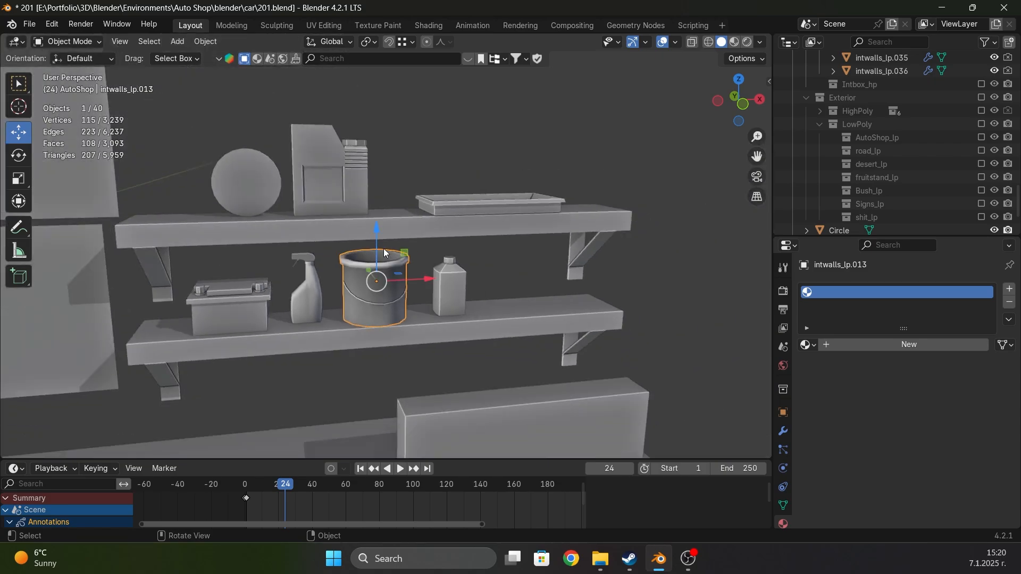
scroll(384, 248, "down", 5)
middle_click_drag(435, 250, 364, 257)
scroll(364, 257, "up", 2)
key("alt+a")
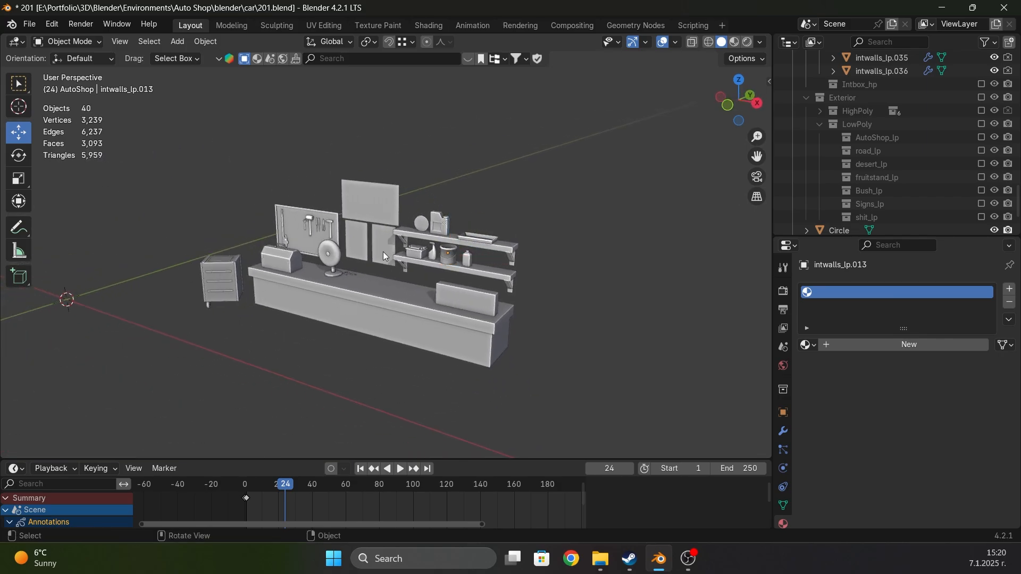
scroll(379, 253, "up", 4)
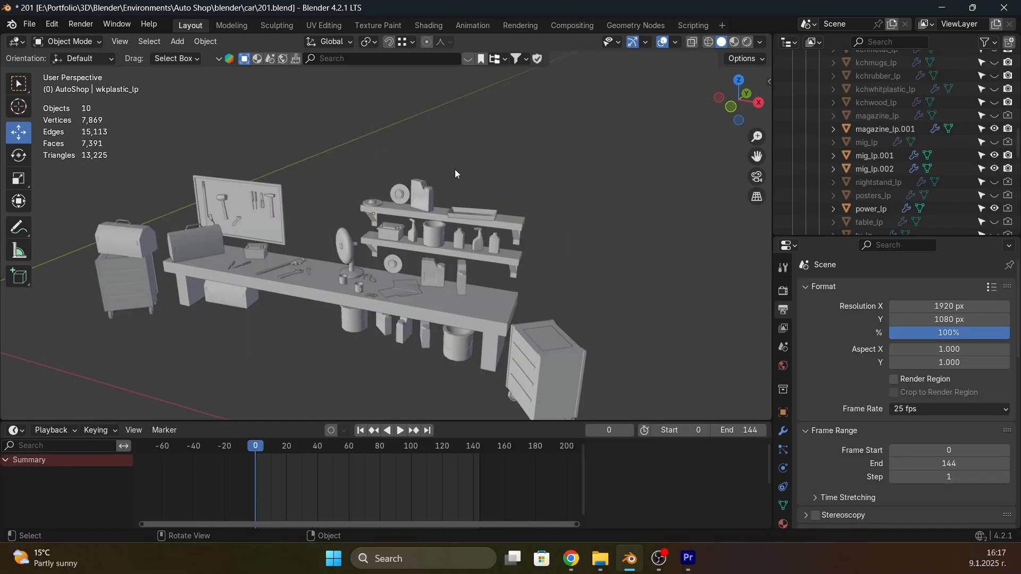
middle_click_drag(422, 194, 452, 241)
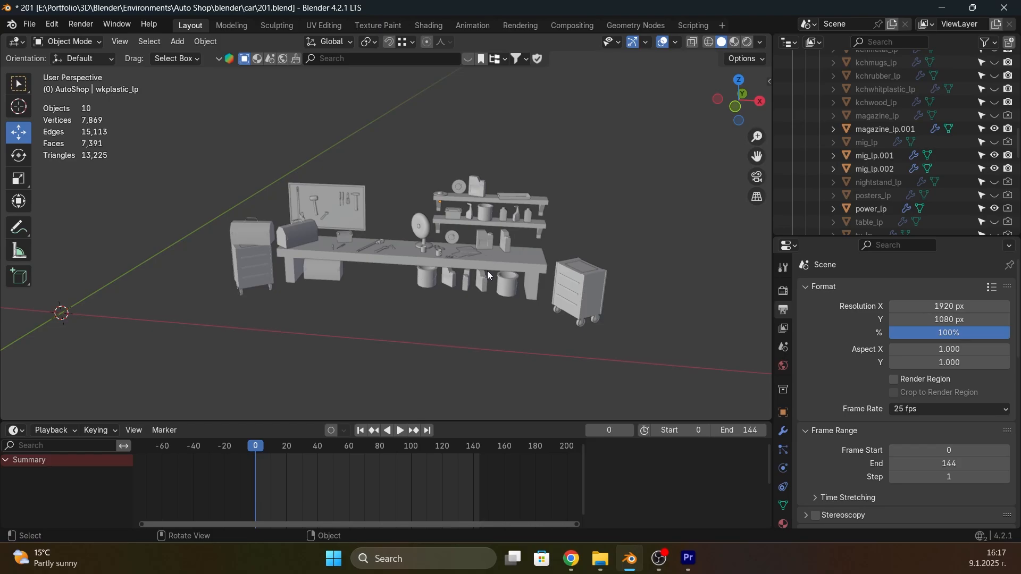
middle_click_drag(481, 277, 452, 242)
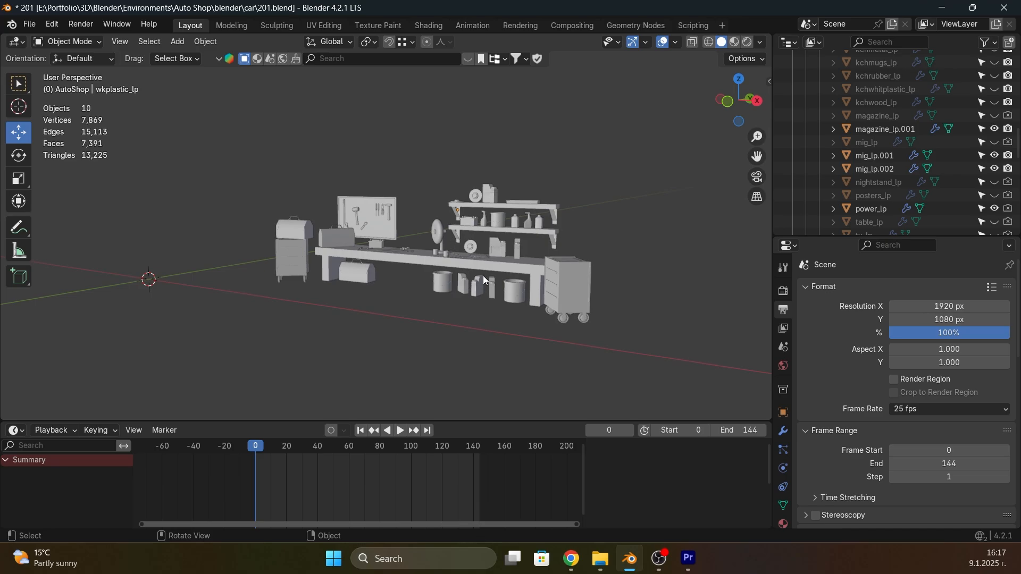
middle_click_drag(480, 274, 178, 190)
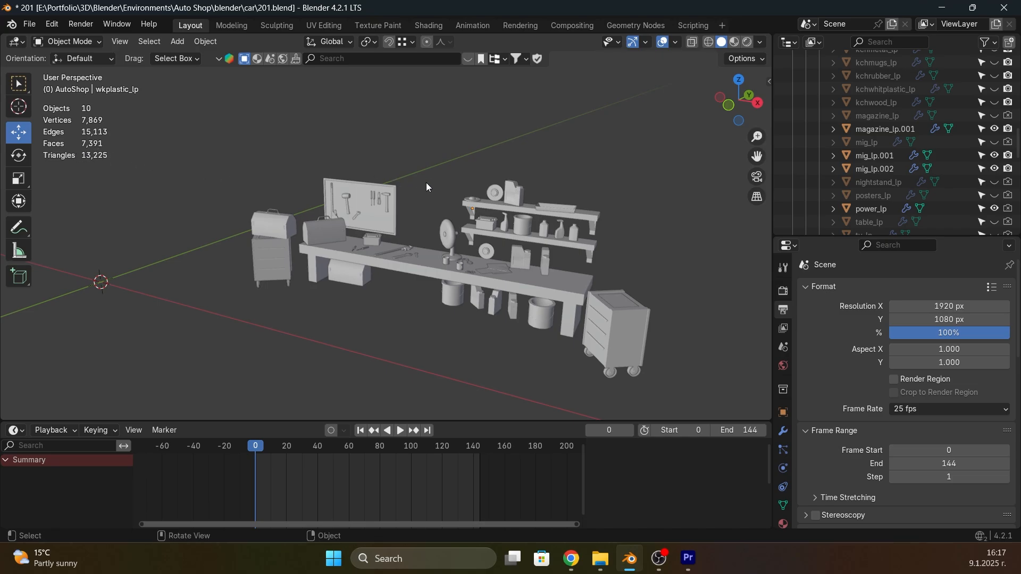
Inspect the ribbed grooves and edge layout of the plastic canister on the upper shelf in edit mode
middle_click_drag(461, 175, 510, 204)
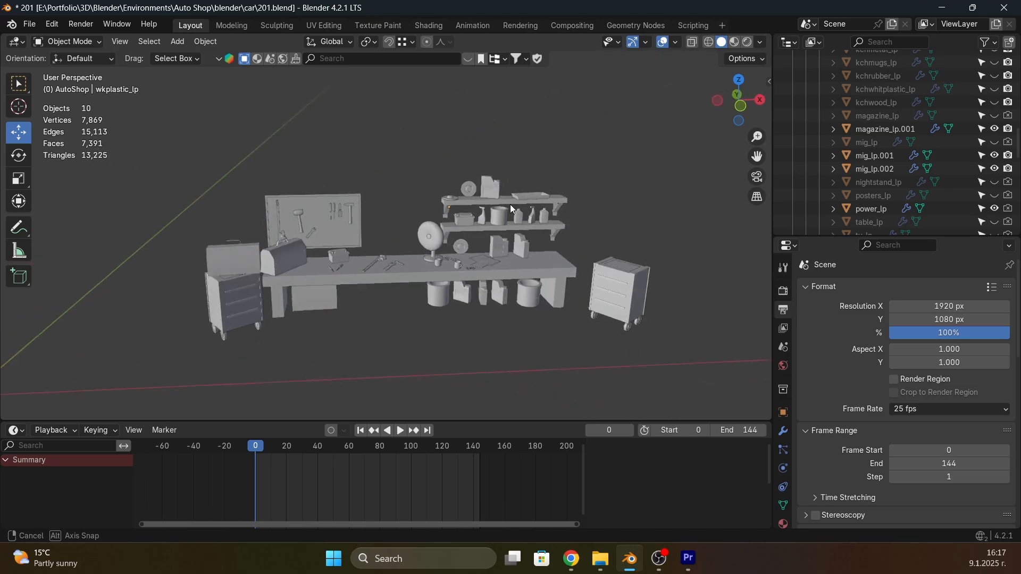
middle_click_drag(446, 244, 462, 282)
scroll(456, 250, "up", 8)
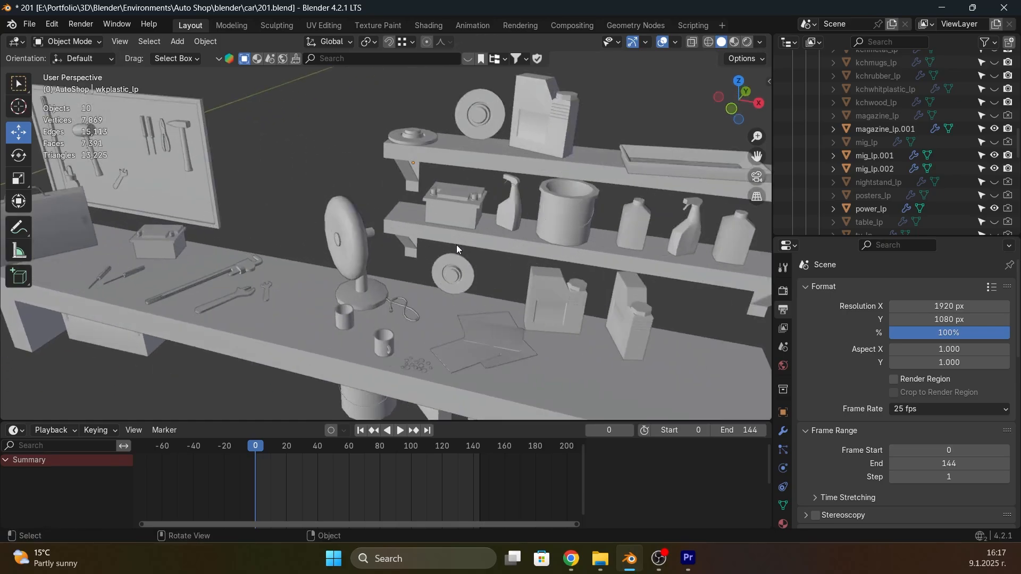
left_click(366, 144)
key("Tab")
scroll(372, 213, "down", 3)
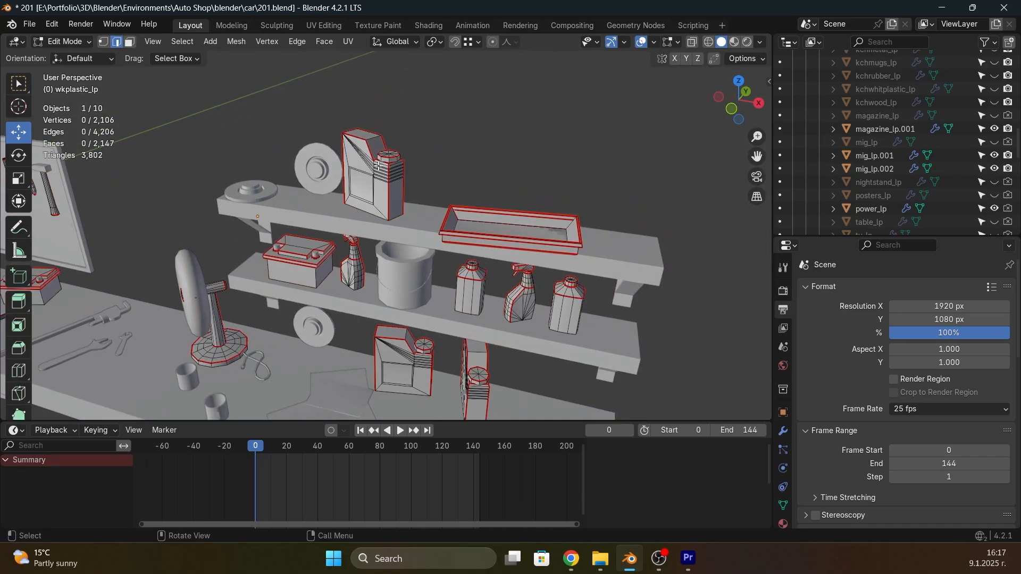
scroll(378, 271, "up", 10)
scroll(379, 271, "up", 2)
mouse_move(378, 250)
middle_mouse_down()
mouse_move(390, 207)
mouse_move(388, 269)
mouse_move(384, 243)
middle_mouse_up()
middle_click_drag(353, 287, 374, 282)
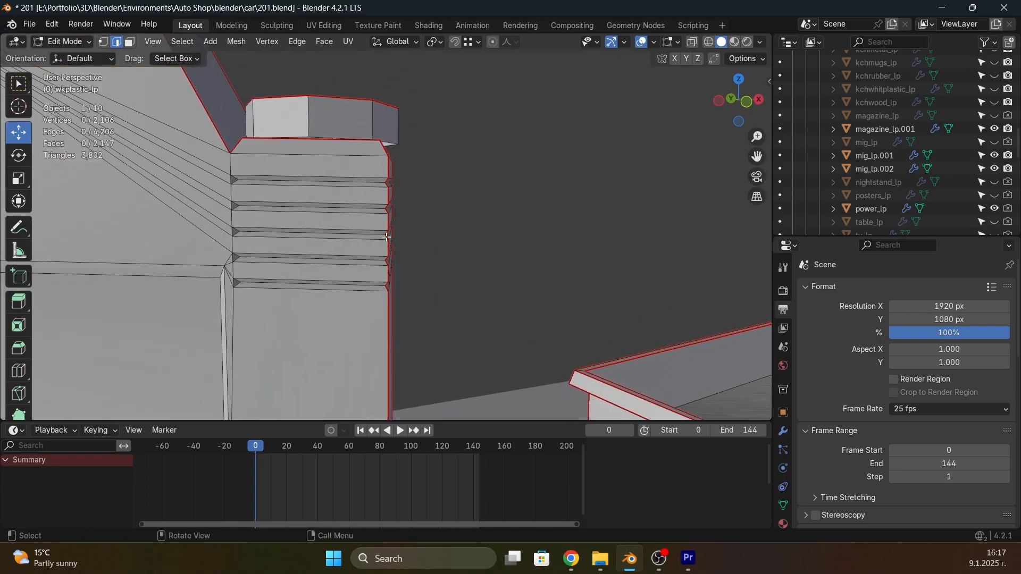
middle_click_drag(387, 237, 439, 245)
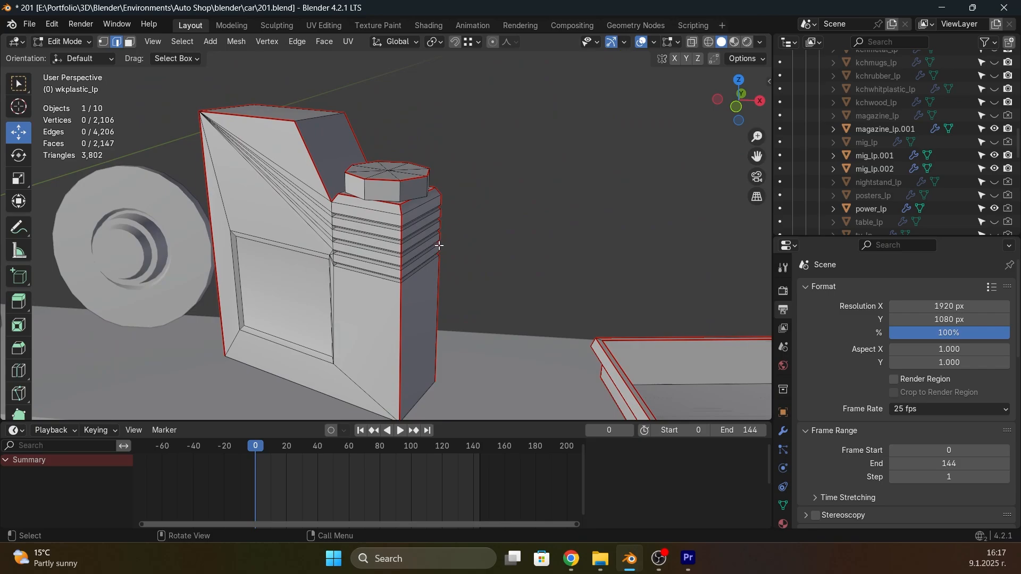
Return to object mode, deselect the plastic props and view the whole workbench arrangement
key("Tab")
scroll(420, 245, "up", 4)
scroll(385, 225, "down", 10)
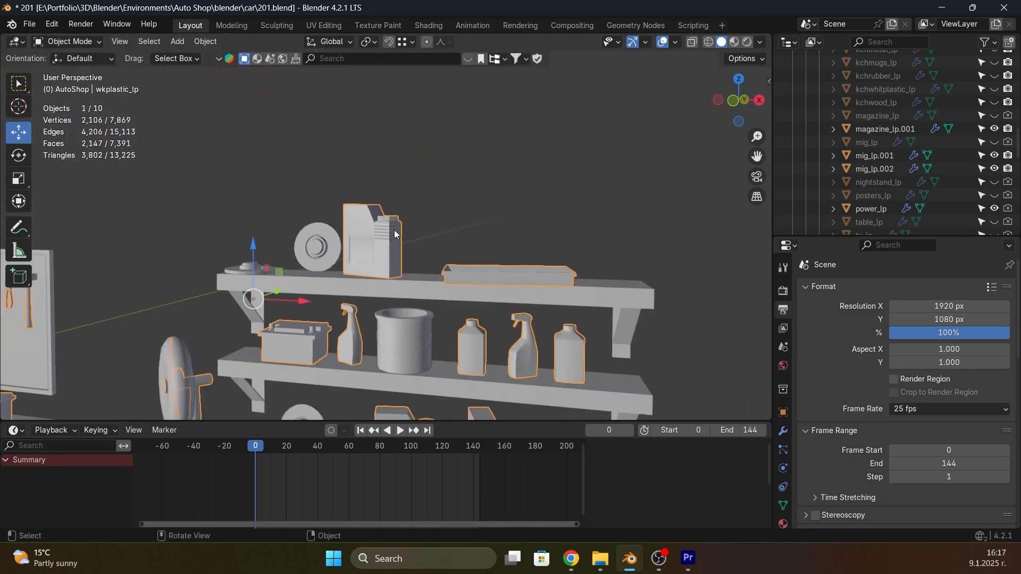
scroll(394, 229, "down", 5)
middle_click_drag(452, 218, 378, 253)
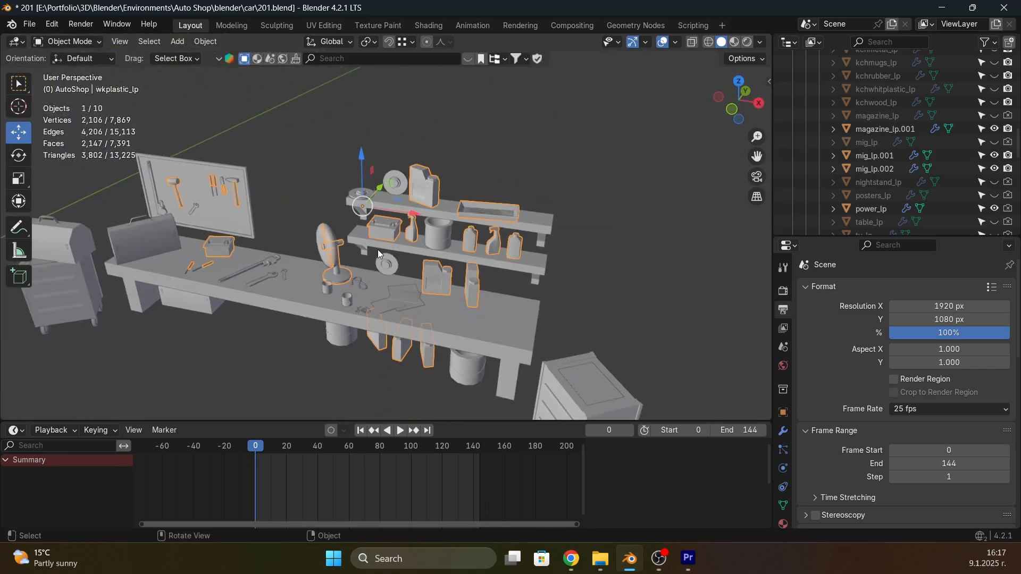
left_click(291, 211)
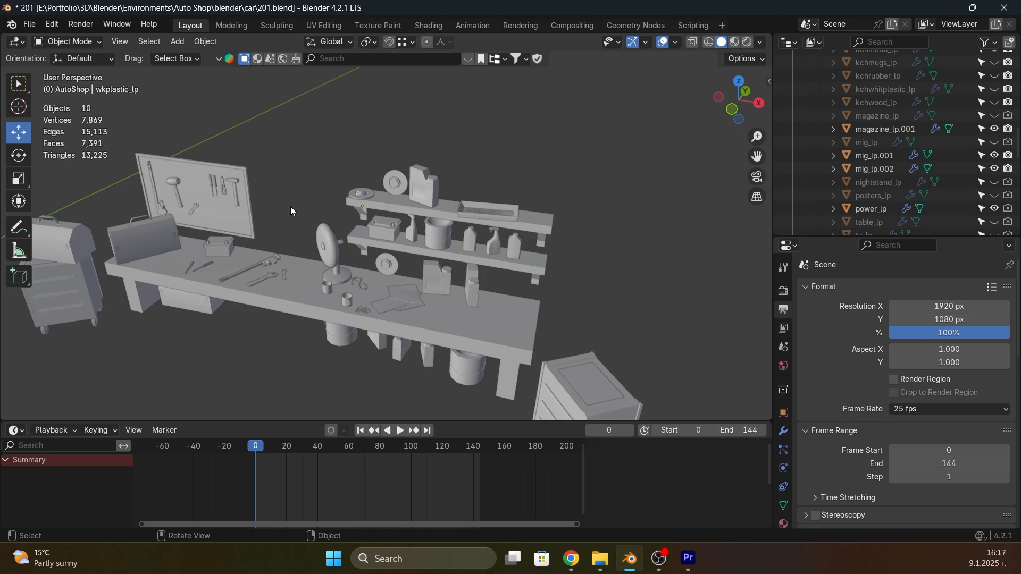
scroll(308, 221, "down", 1)
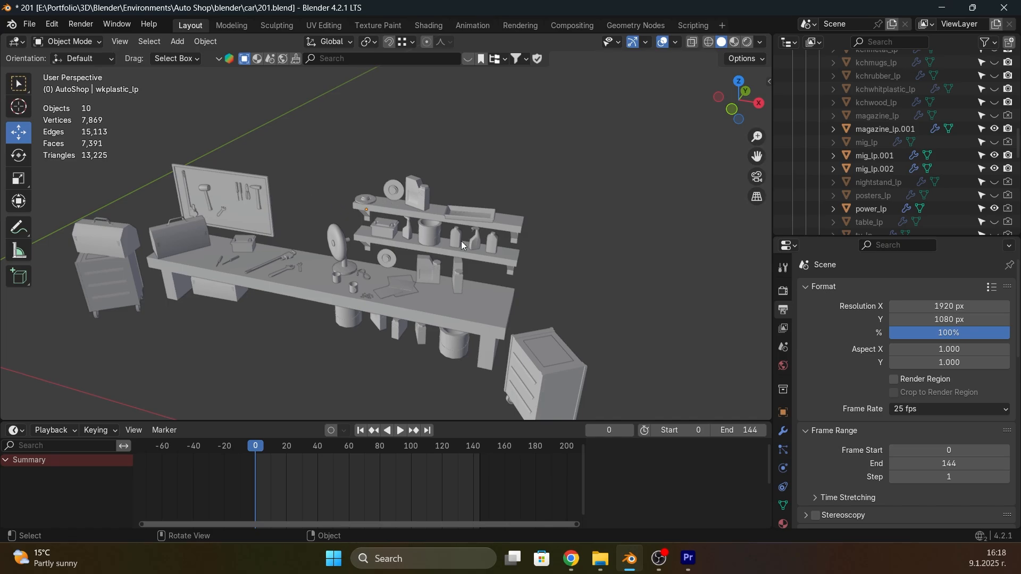
Enable the wireframe overlay for all objects in the viewport
scroll(429, 231, "up", 2)
mouse_move(426, 276)
middle_mouse_down()
mouse_move(404, 230)
mouse_move(394, 270)
mouse_move(408, 238)
mouse_move(407, 266)
middle_mouse_up()
left_click(676, 42)
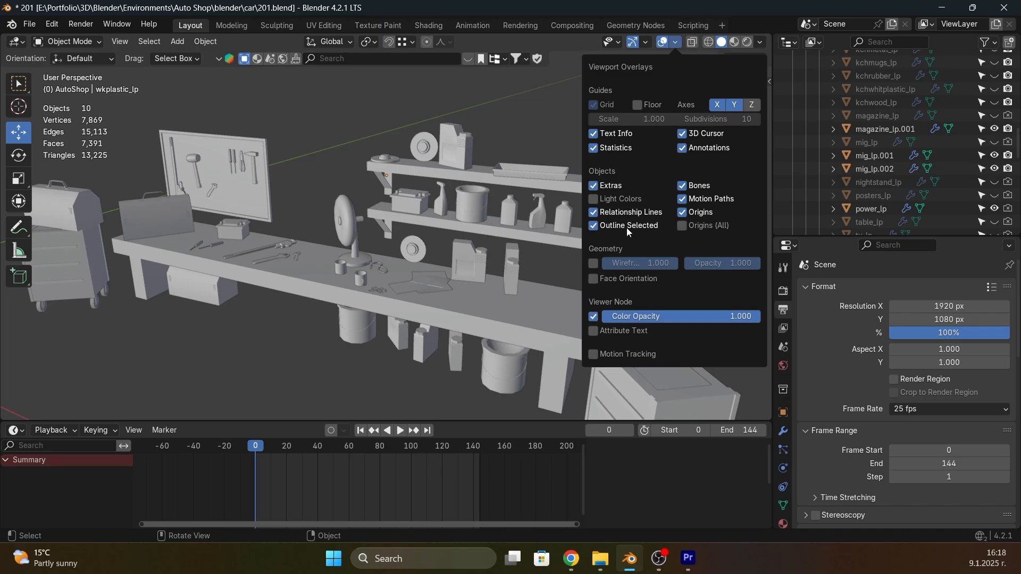
left_click(595, 265)
Examine the wireframe density of the canisters and buckets beneath the workbench and of the props on the shelves
middle_click_drag(512, 310, 409, 337)
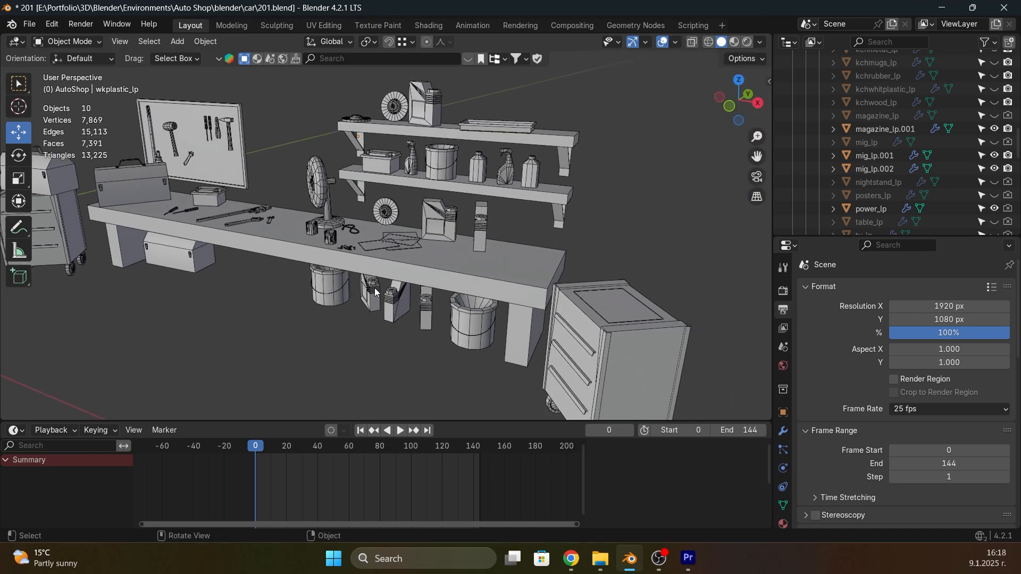
scroll(374, 289, "up", 3)
middle_click_drag(374, 288, 405, 304)
scroll(460, 205, "up", 4)
scroll(425, 240, "down", 4)
middle_click_drag(487, 306, 447, 304)
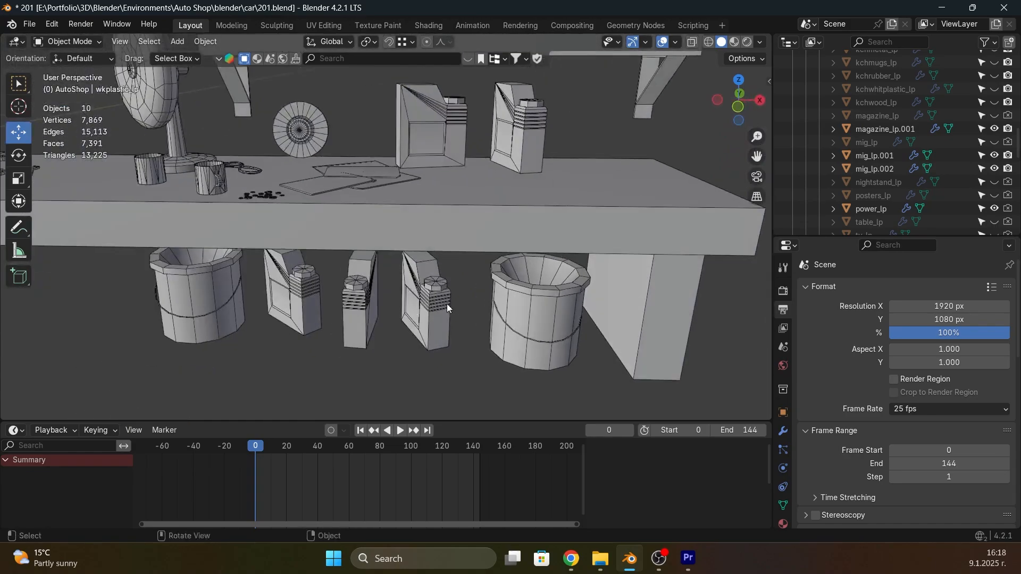
middle_click_drag(414, 160, 380, 298, "shift")
middle_click_drag(407, 224, 367, 297)
scroll(374, 211, "up", 6)
middle_click_drag(368, 160, 352, 219, "shift")
scroll(427, 210, "up", 1)
scroll(432, 196, "down", 6)
scroll(455, 195, "down", 2)
Try moving the joined plastic props along Z to check around the shelf tray, and undo the move
left_click(352, 220)
key("g")
key("z")
left_click(362, 182)
middle_click_drag(363, 180, 412, 245)
key("ctrl+z")
scroll(432, 136, "down", 5)
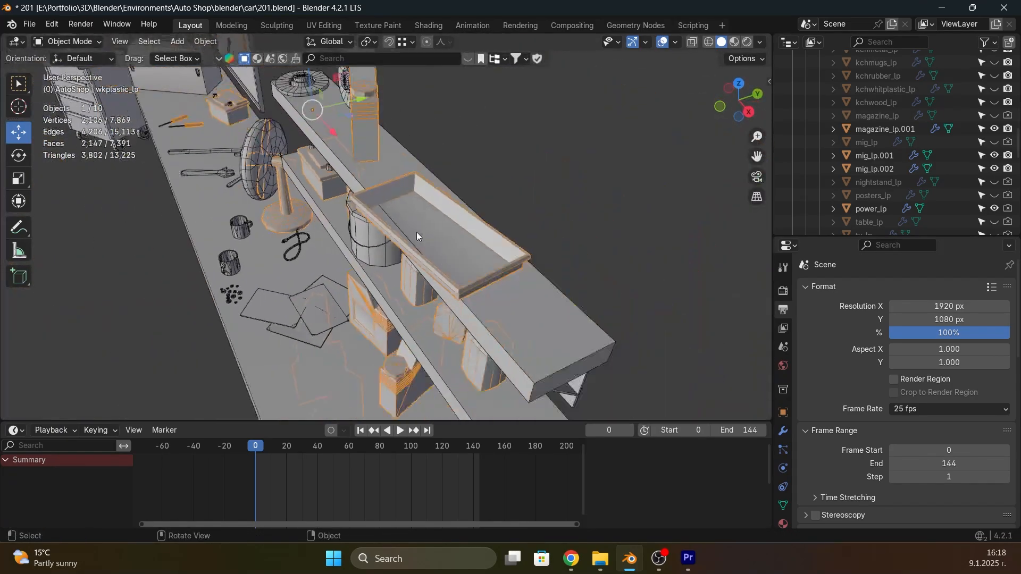
Open the metal props mesh for editing and select the edge loop around the desk fan head's outer rim
middle_click_drag(330, 266, 381, 230)
scroll(404, 220, "up", 6)
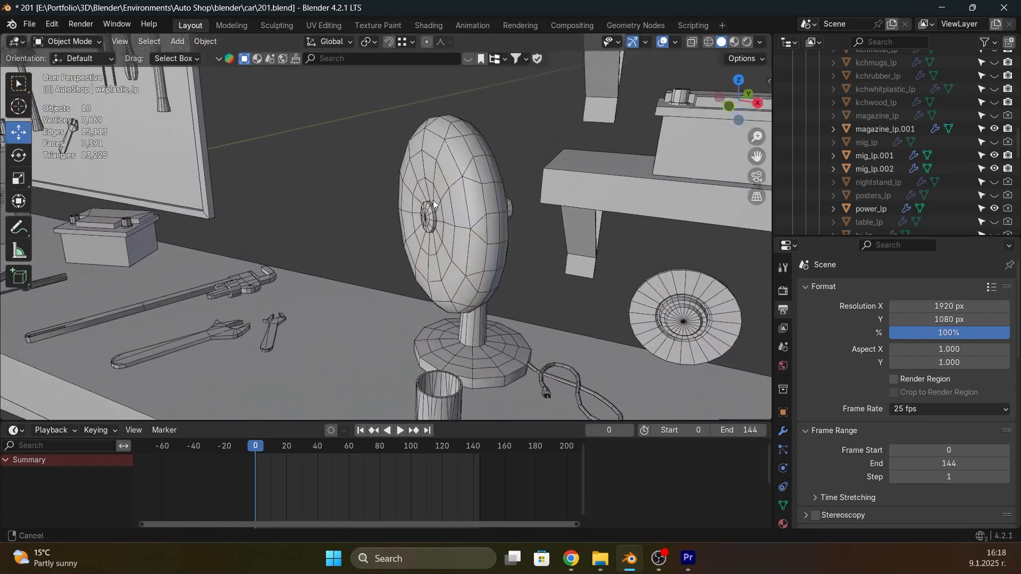
middle_click_drag(466, 216, 376, 194)
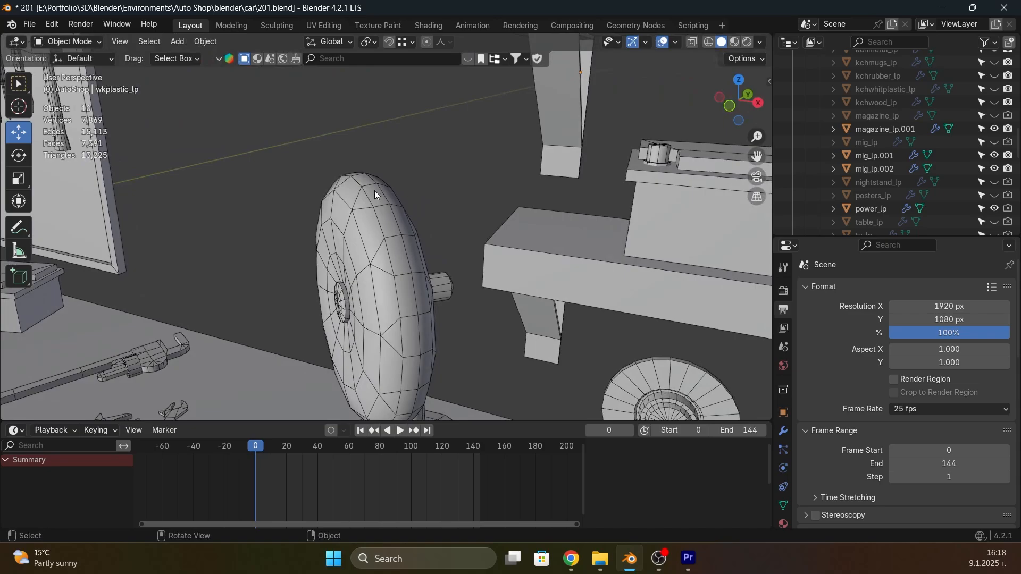
left_click(371, 190)
key("Tab")
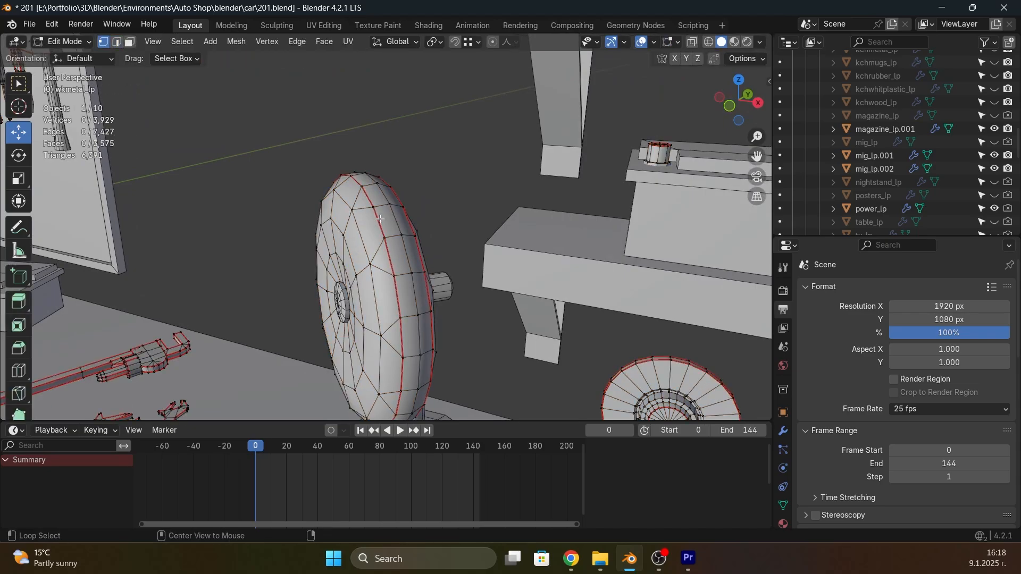
left_click(380, 218, "alt")
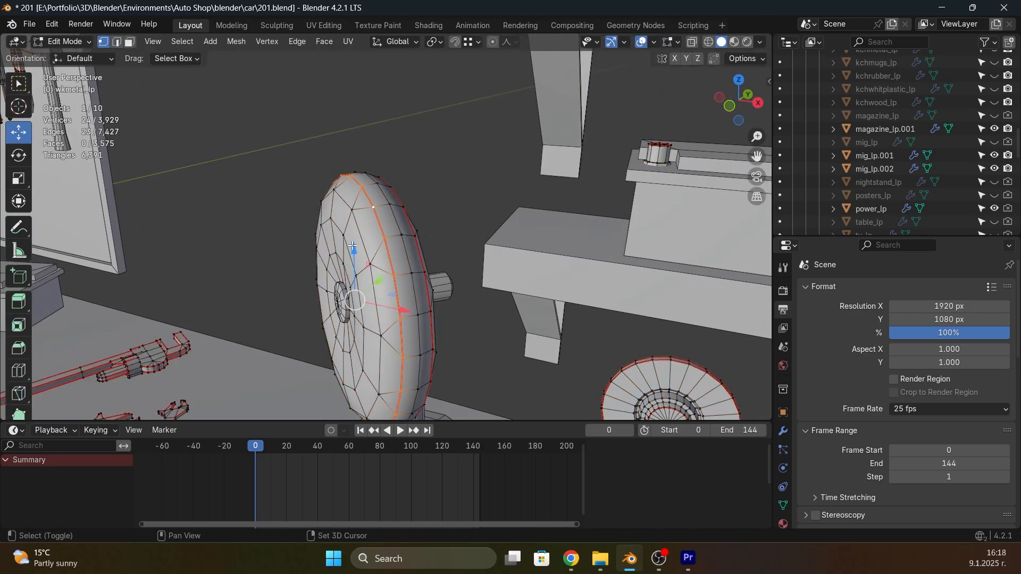
Select the edge loop around the hub on the fan's front face and compare the fan in edit and object mode
middle_click_drag(380, 219, 259, 197)
left_click(371, 238, "alt")
key("Tab")
key("Tab")
key("Tab")
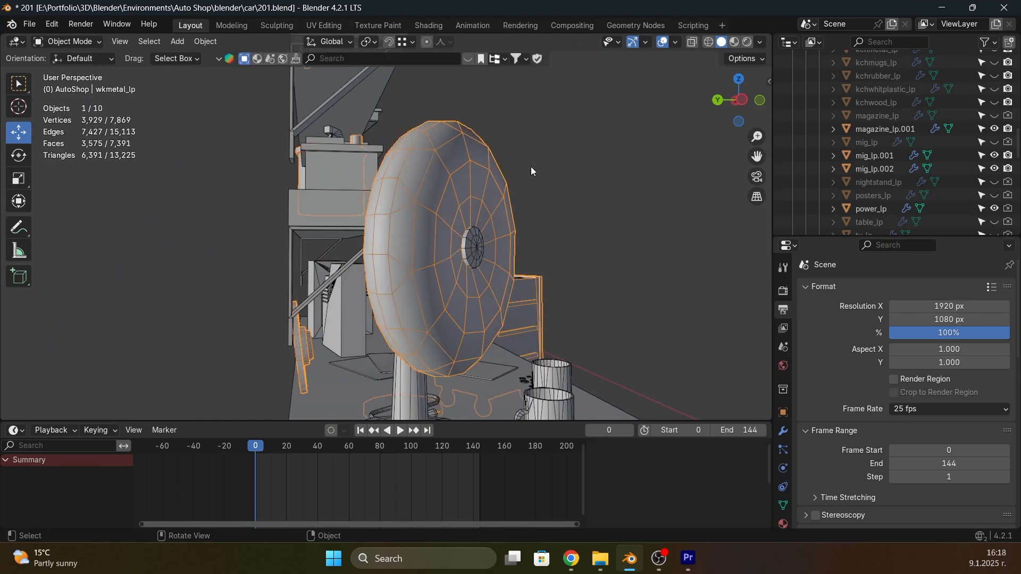
key("Tab")
middle_click_drag(531, 167, 383, 246)
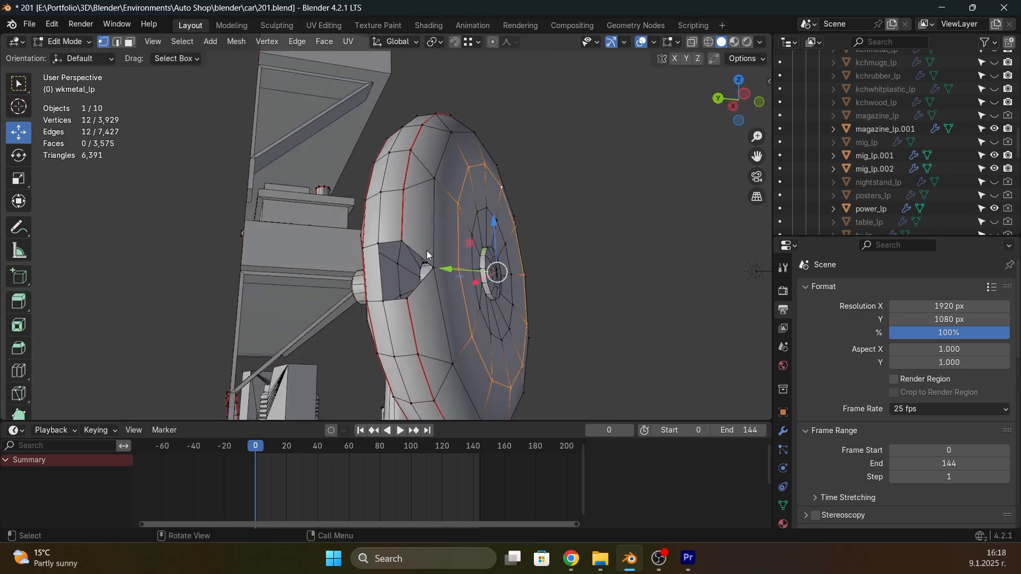
key("Tab")
Deselect the metal props and examine the desk fan's wireframe from several angles
scroll(427, 251, "down", 3)
middle_click_drag(445, 234, 326, 256)
middle_click_drag(441, 269, 376, 231)
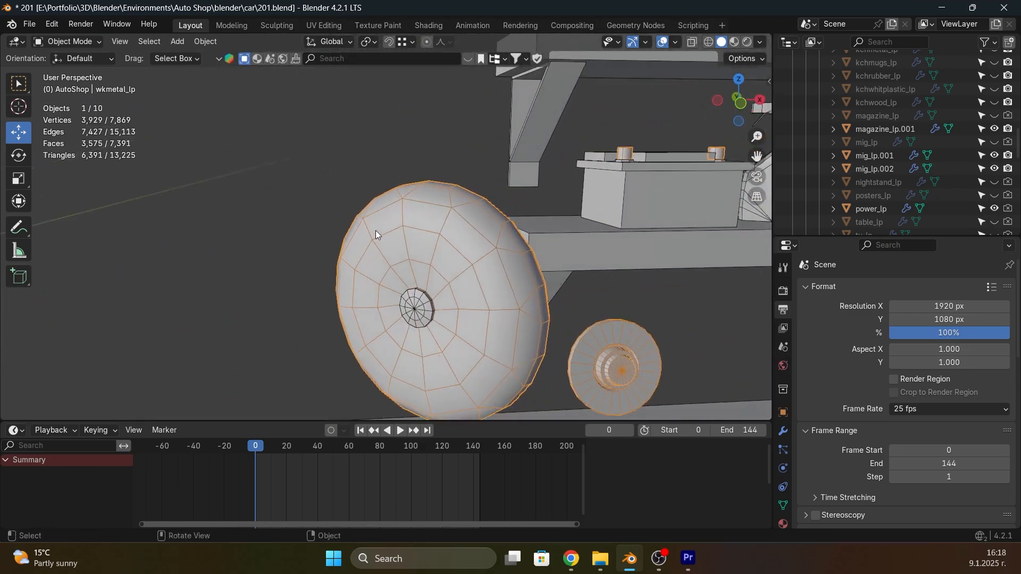
scroll(367, 224, "down", 2)
left_click(340, 197)
middle_click_drag(340, 197, 337, 195)
scroll(409, 243, "down", 3)
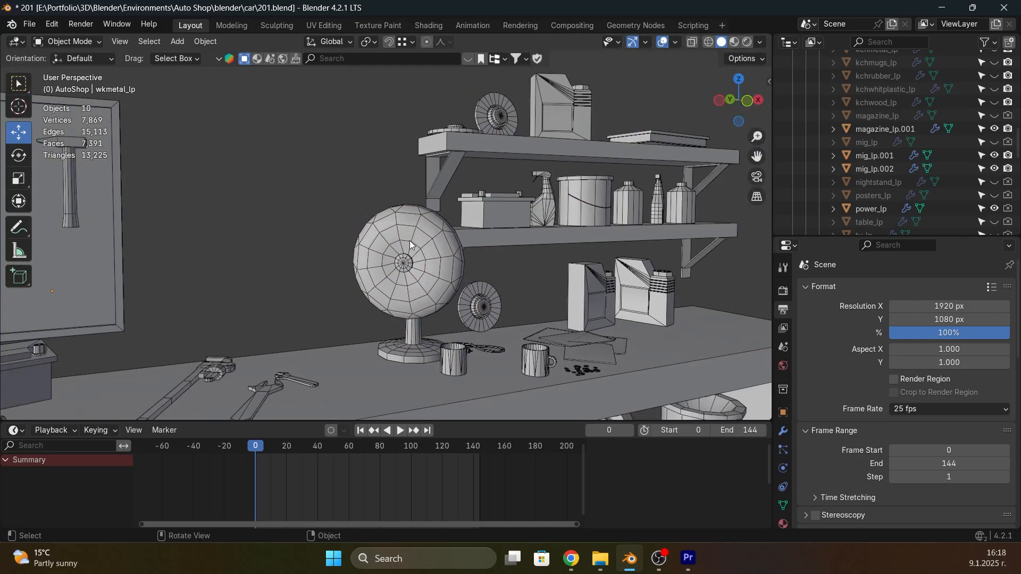
middle_click_drag(409, 240, 351, 245)
scroll(403, 269, "up", 6)
middle_click_drag(403, 269, 440, 265)
scroll(367, 257, "down", 7)
scroll(439, 264, "down", 4)
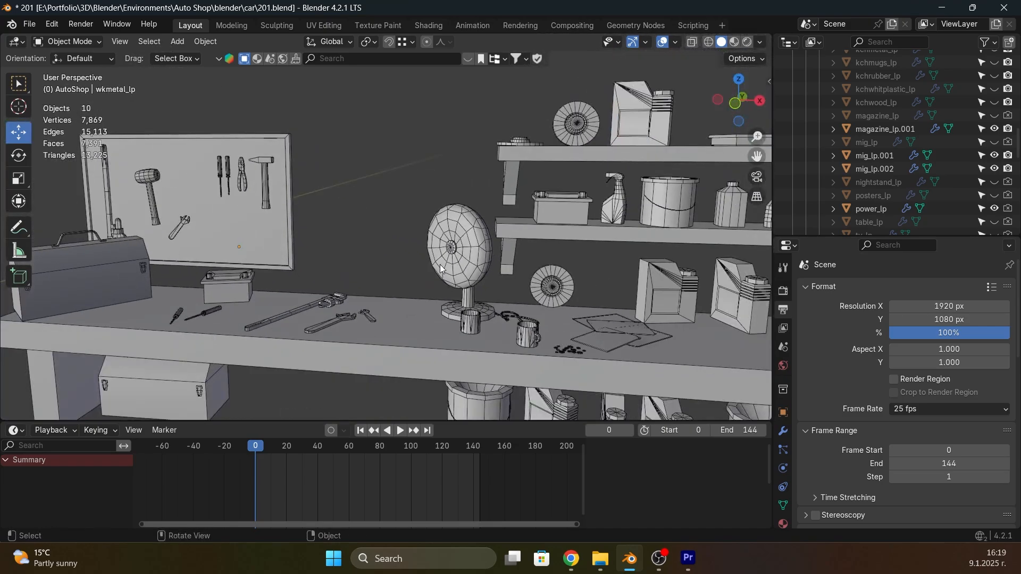
scroll(419, 259, "down", 1)
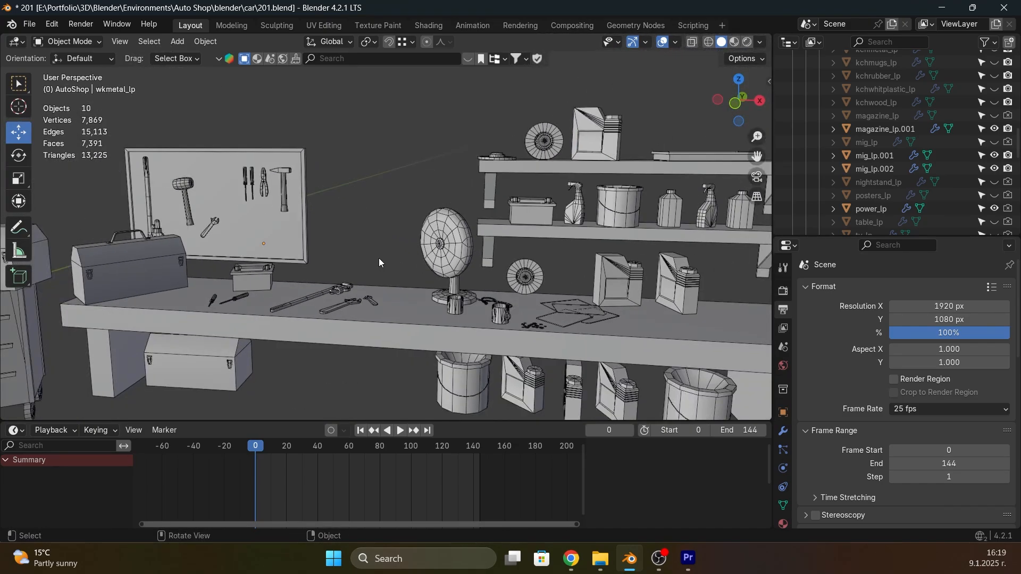
Examine the wireframe of the pegboard tools, toolboxes and tool cabinets around the workbench
scroll(379, 258, "down", 2)
scroll(439, 271, "up", 3)
middle_click_drag(393, 283, 322, 236)
scroll(463, 269, "up", 3)
scroll(322, 236, "up", 2)
middle_click_drag(298, 202, 415, 218, "shift")
middle_click_drag(410, 217, 387, 241)
middle_click_drag(319, 237, 524, 270, "shift")
middle_click_drag(349, 221, 425, 263, "shift")
scroll(351, 265, "down", 5)
middle_click_drag(340, 270, 223, 212, "shift")
left_click_drag(126, 166, 79, 154)
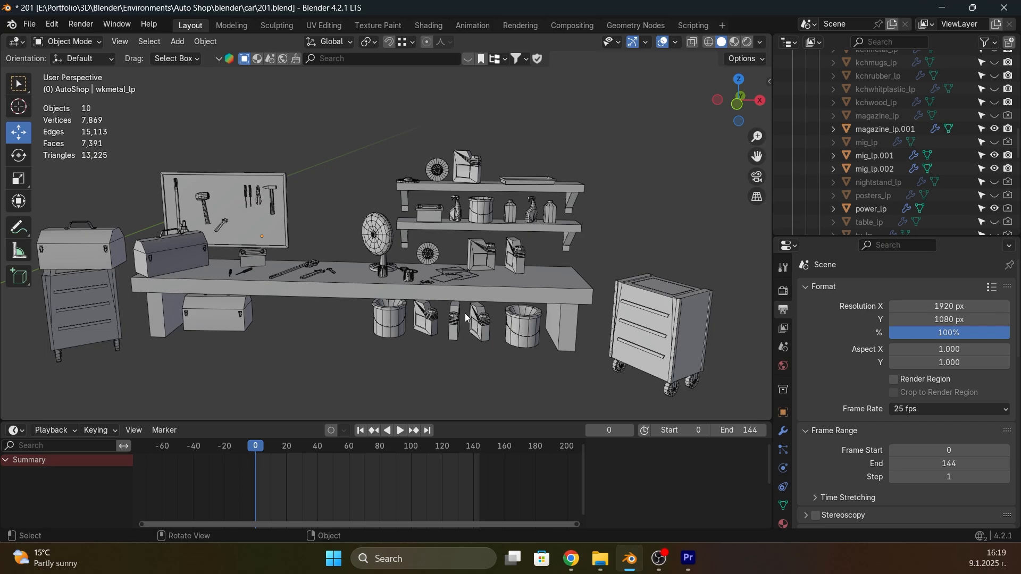
Frame the canisters beneath the workbench to examine their topology, and deselect the plastic props to view the full set
scroll(467, 318, "up", 3)
left_click(486, 373)
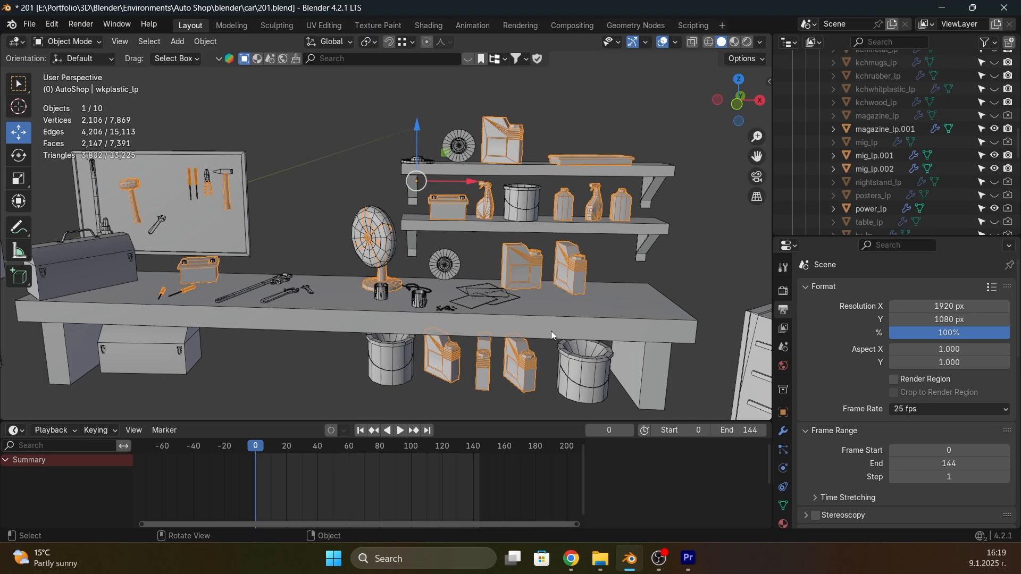
key("KP_Decimal")
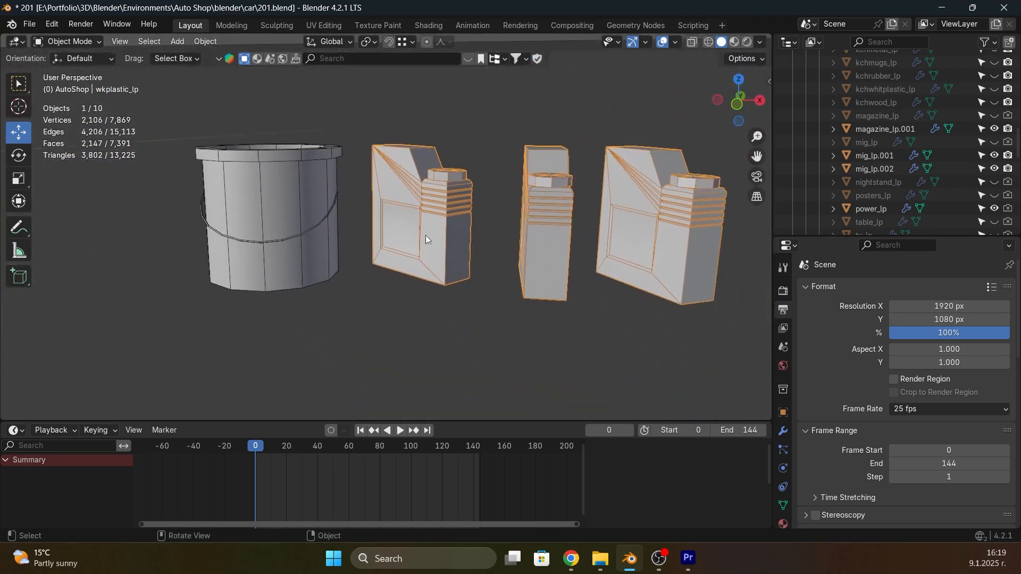
scroll(425, 235, "up", 4)
middle_click_drag(407, 226, 439, 346)
scroll(429, 211, "down", 4)
scroll(430, 212, "down", 5)
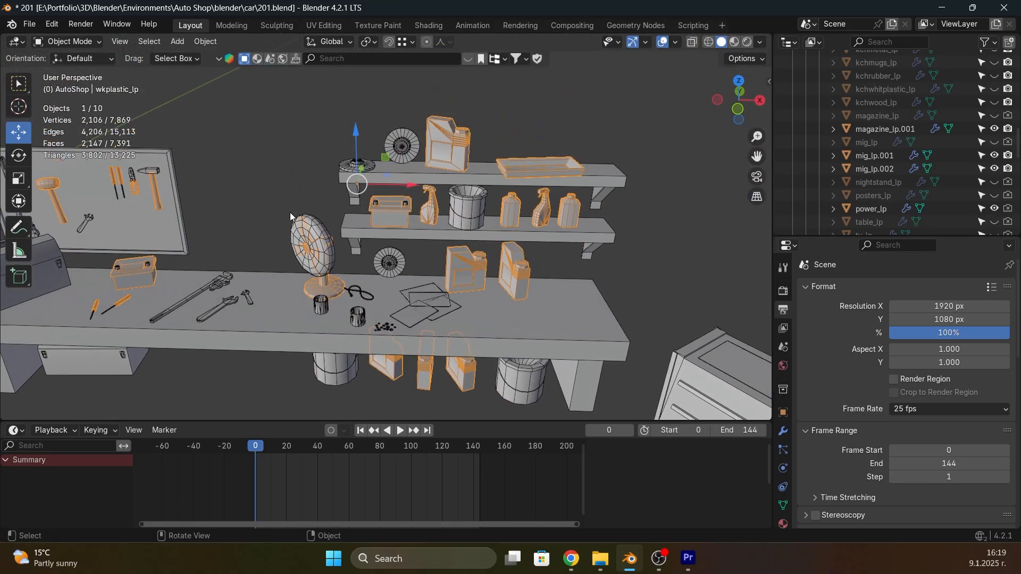
left_click(238, 162)
middle_click_drag(238, 163, 315, 177, "shift")
middle_click_drag(387, 197, 391, 211)
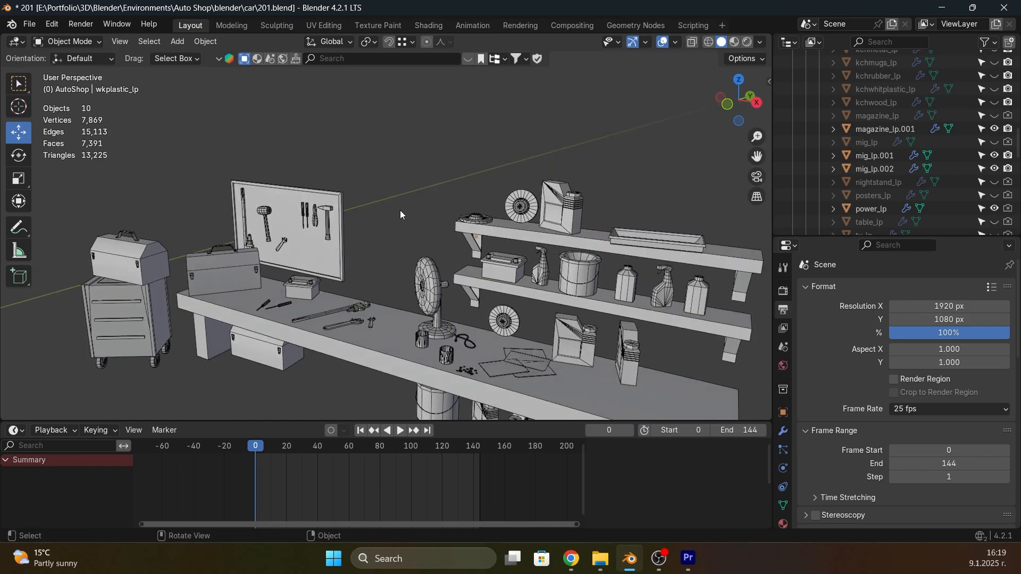